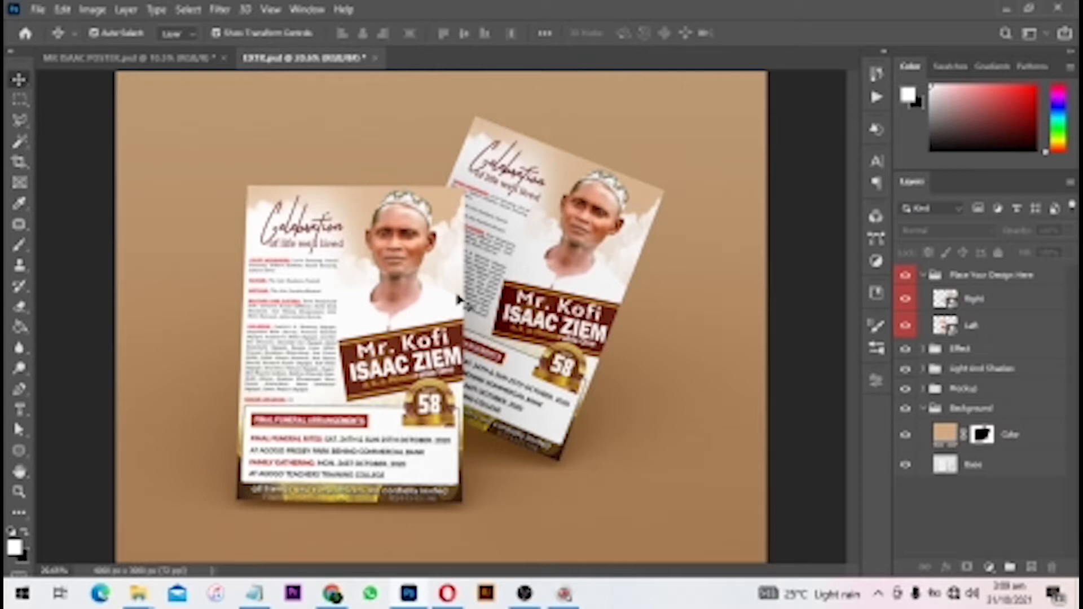
# - Turn off automatic layer selection for the Move tool
pyautogui.scroll(-2, 440, 299)
pyautogui.scroll(2, 420, 293)
pyautogui.click(93, 33)
# - Create a blank A3 portrait document, 297 × 420 mm at 300 ppi, then browse for an image
pyautogui.hotkey('ctrl', 'n')
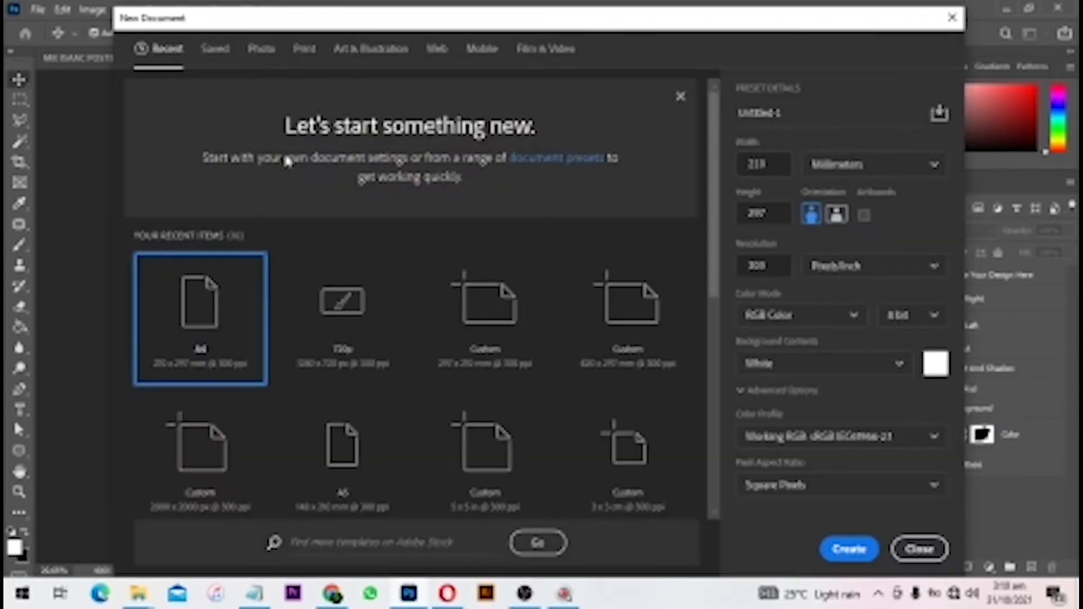
pyautogui.click(304, 50)
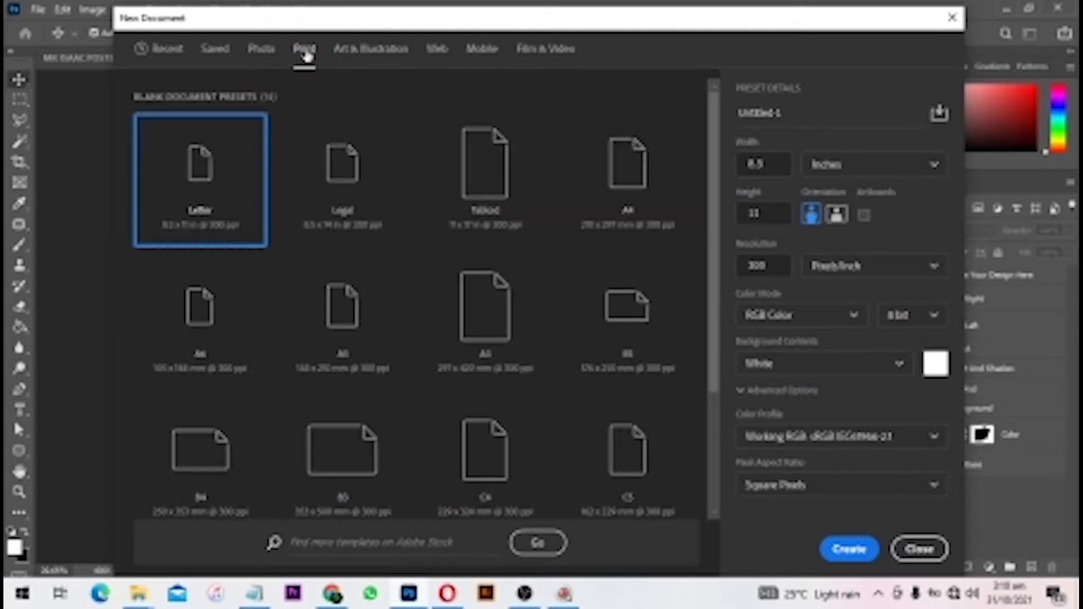
pyautogui.click(523, 314)
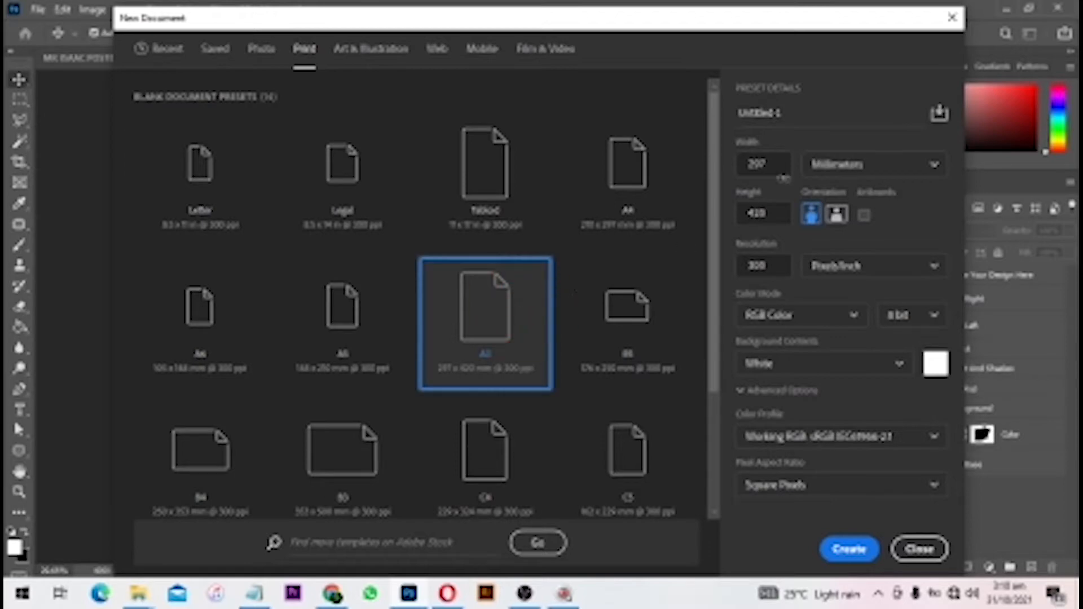
pyautogui.doubleClick(782, 113)
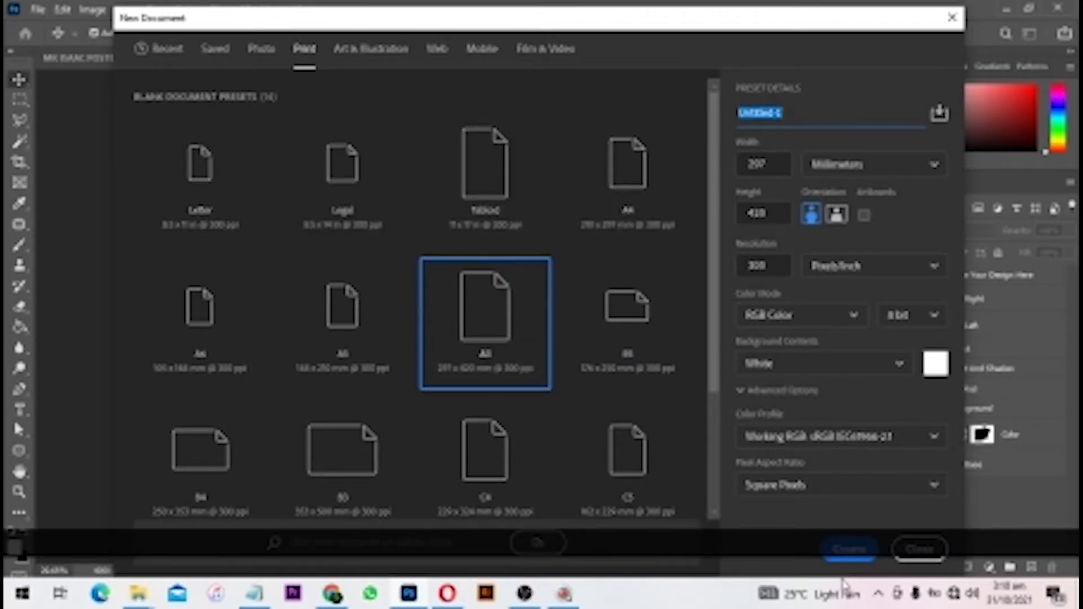
pyautogui.click(849, 550)
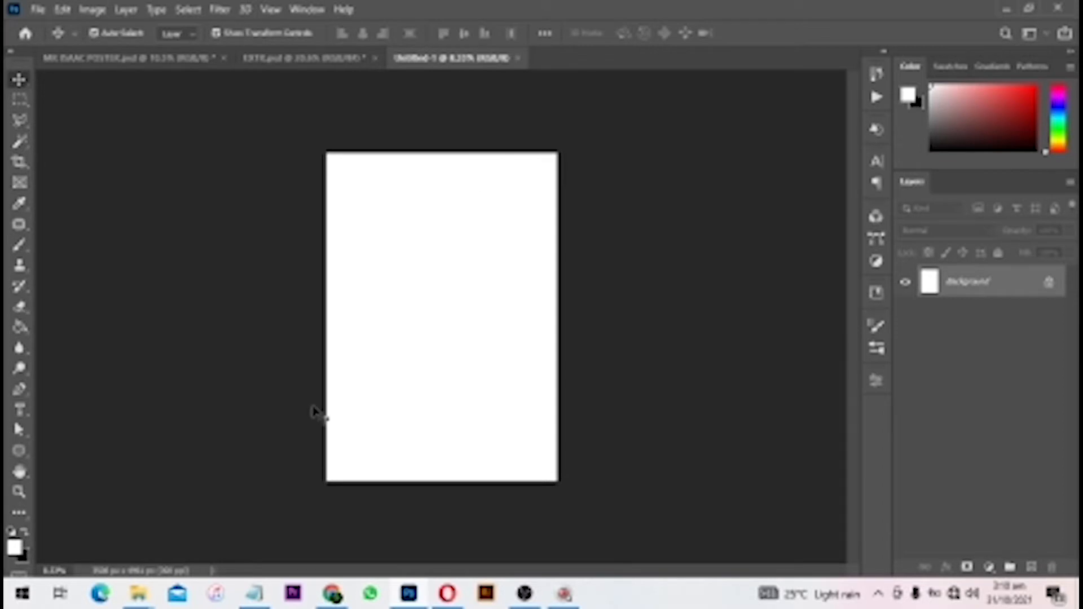
pyautogui.hotkey('ctrl', 'o')
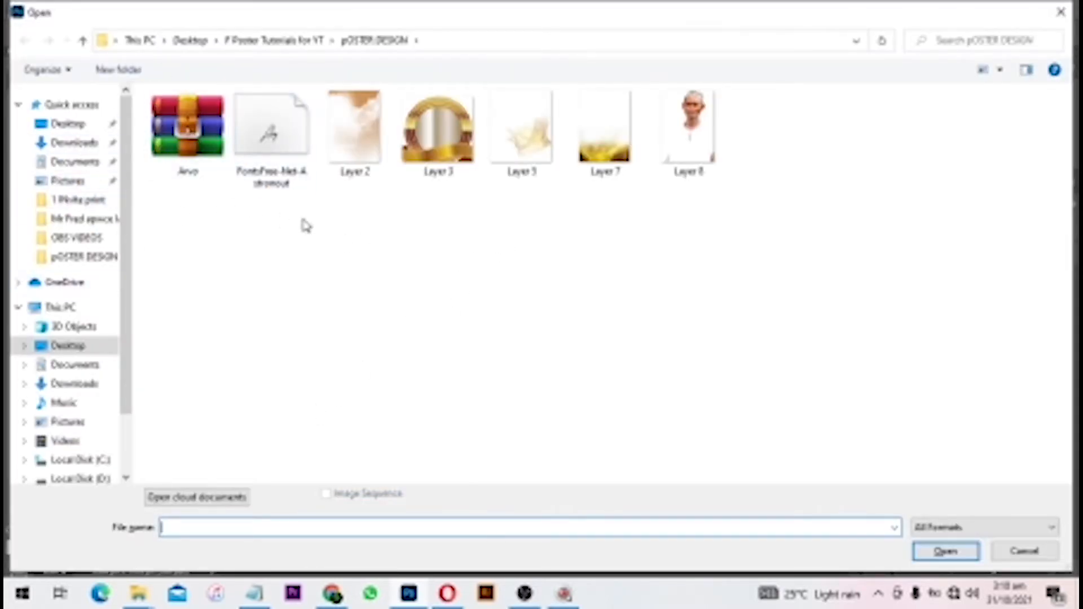
pyautogui.click(354, 160)
pyautogui.click(973, 556)
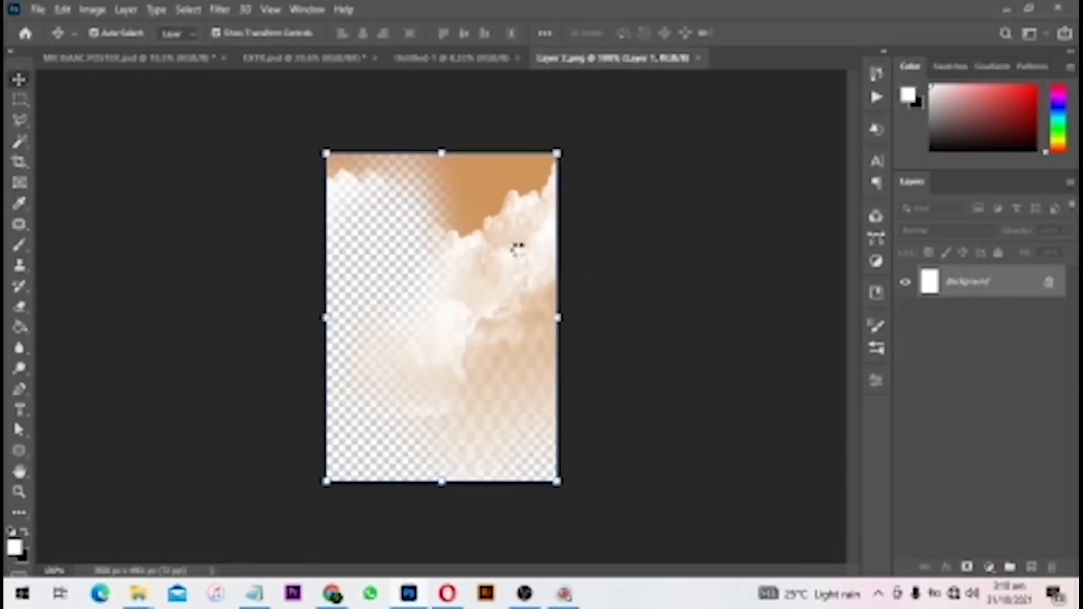
pyautogui.click(702, 58)
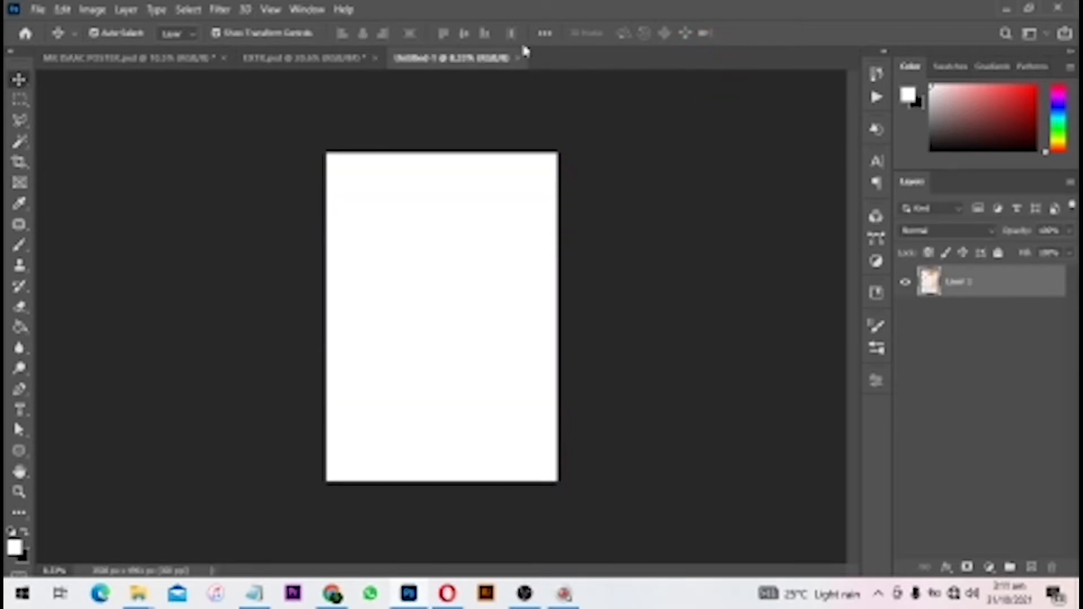
pyautogui.click(37, 9)
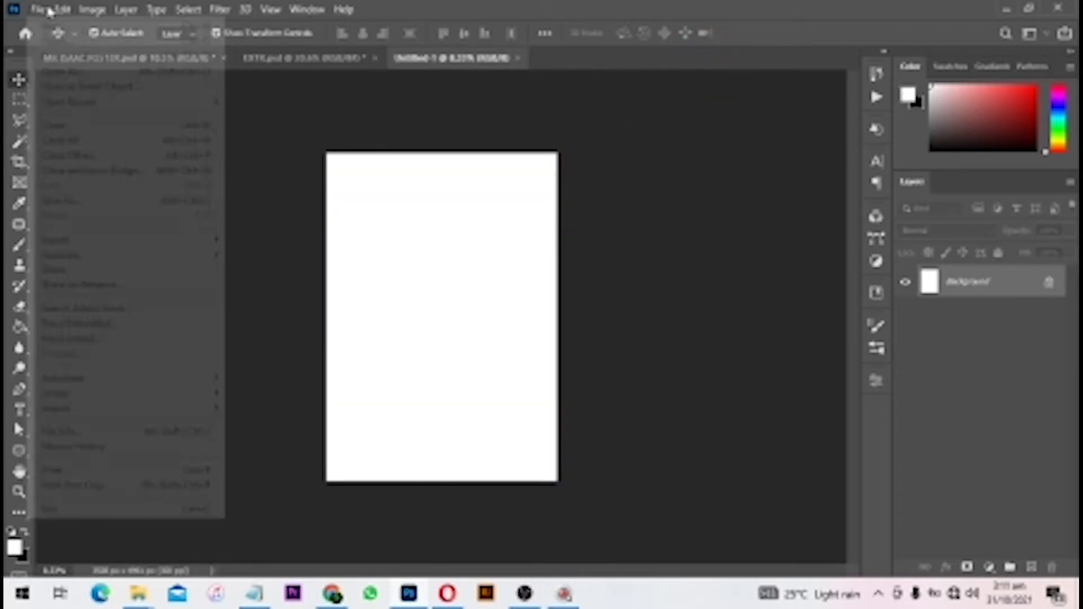
# - Place the Layer 2 cloud image embedded across the whole A3 page and commit it
pyautogui.click(83, 324)
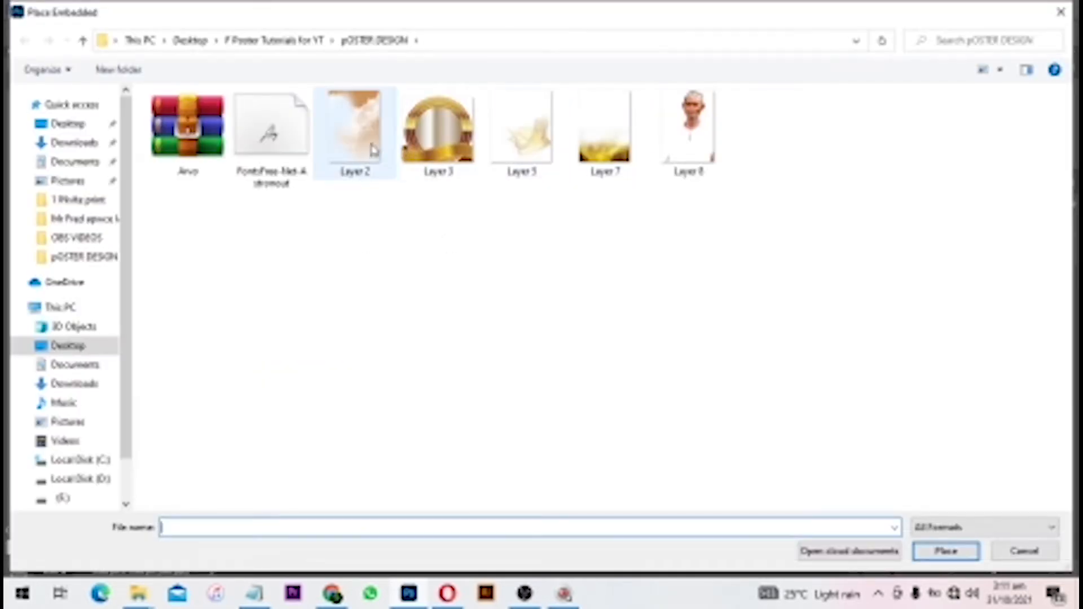
pyautogui.click(354, 140)
pyautogui.click(940, 551)
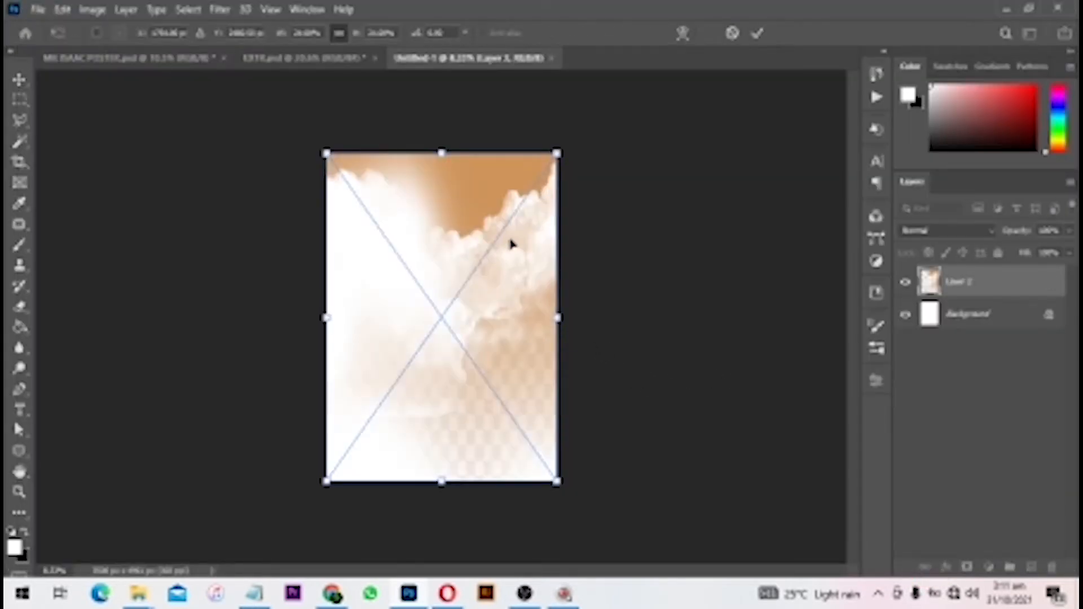
pyautogui.press('Return')
# - Set the cloud layer's opacity to 70% after trying 50%, 60% and 30%
pyautogui.scroll(1, 511, 253)
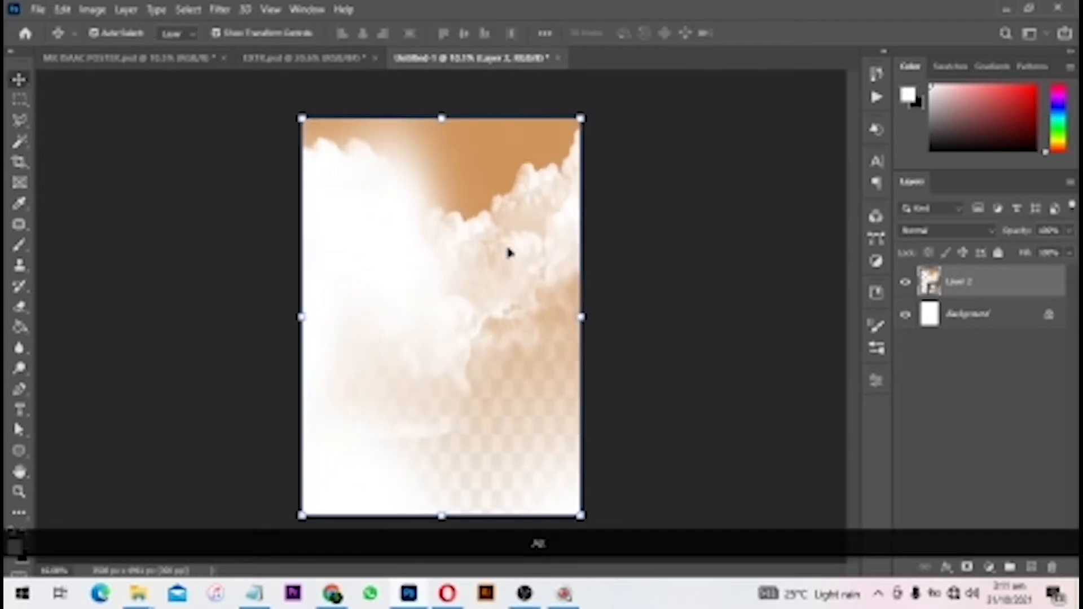
pyautogui.press('KP_7')
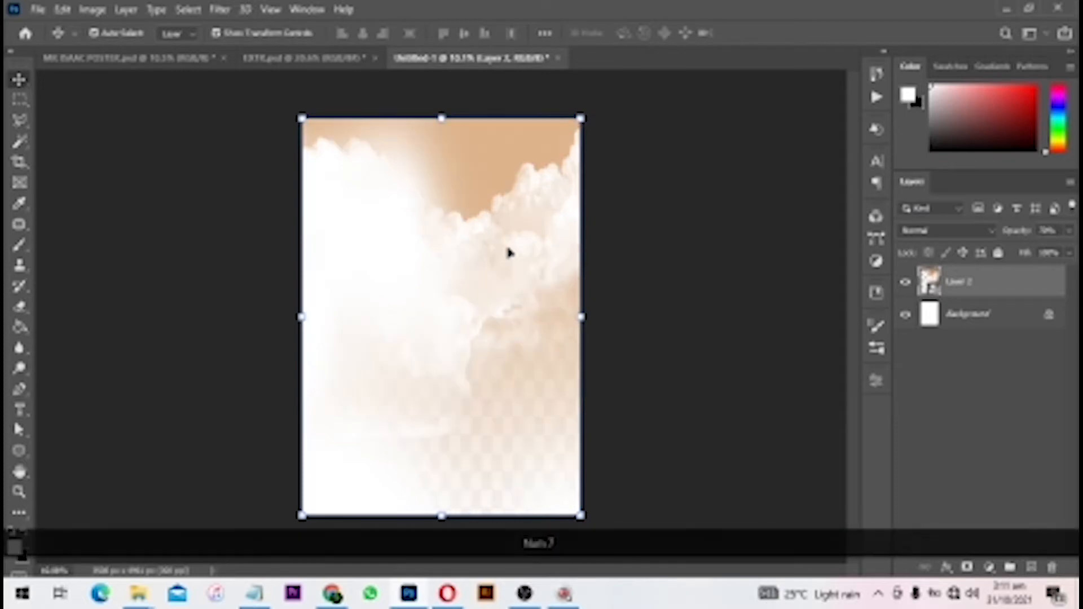
pyautogui.click(1022, 237)
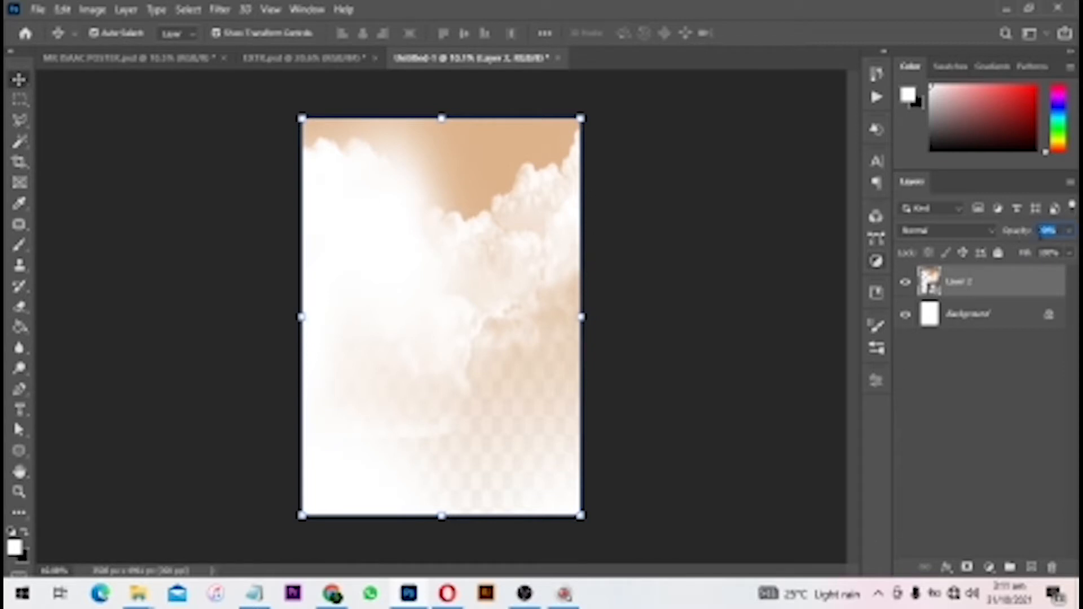
pyautogui.click(992, 321)
pyautogui.click(1001, 270)
pyautogui.press('5')
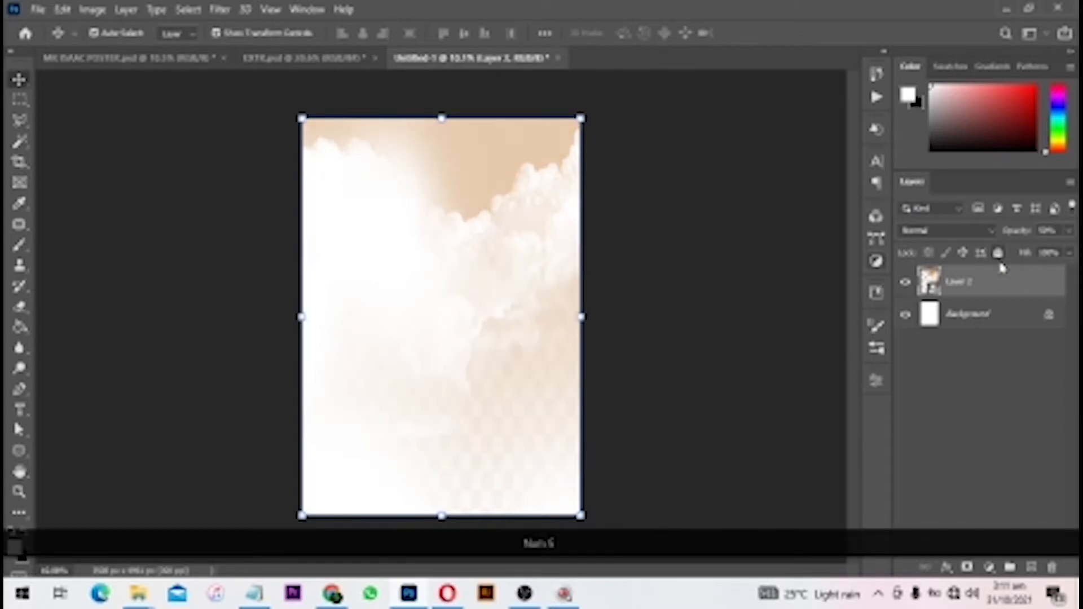
pyautogui.press('6')
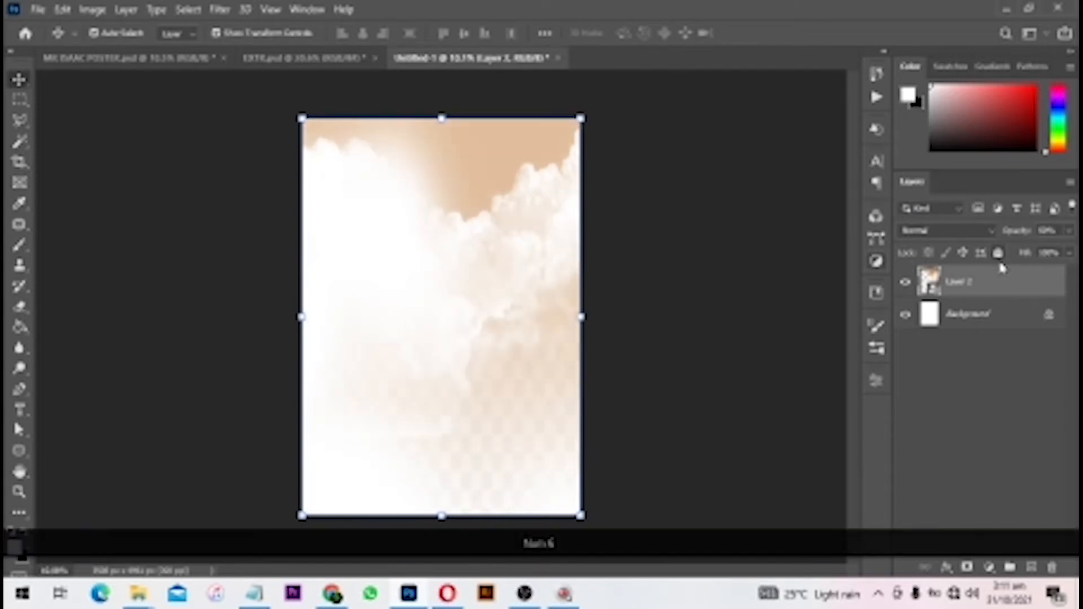
pyautogui.press('3')
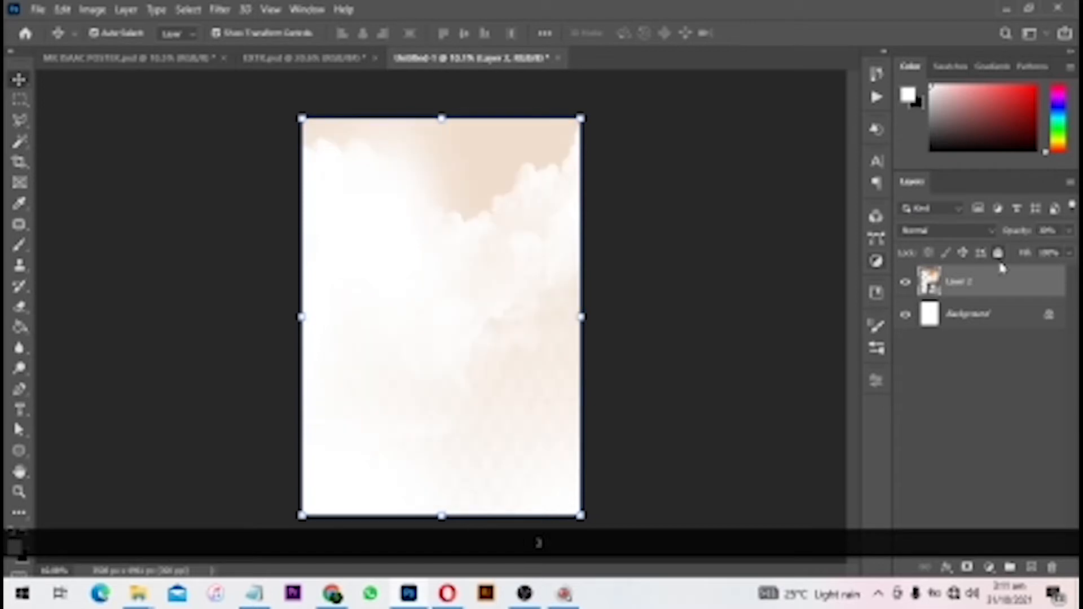
pyautogui.press('7')
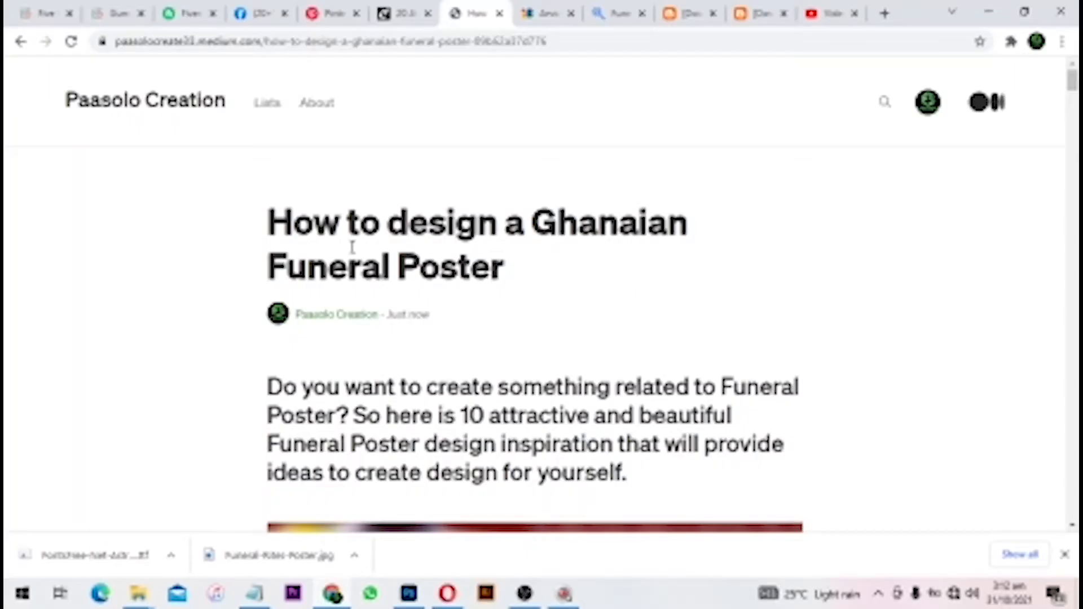
# - Scroll through the article's sample funeral posters and banners, then minimize Chrome
pyautogui.scroll(-1, 356, 235)
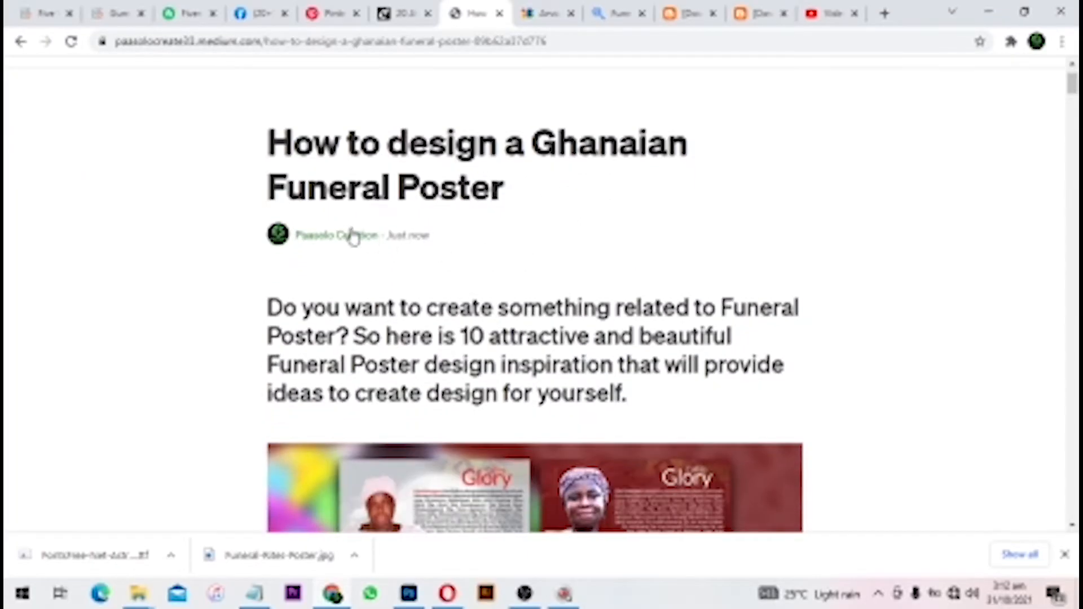
pyautogui.scroll(-1, 361, 282)
pyautogui.scroll(-1, 361, 283)
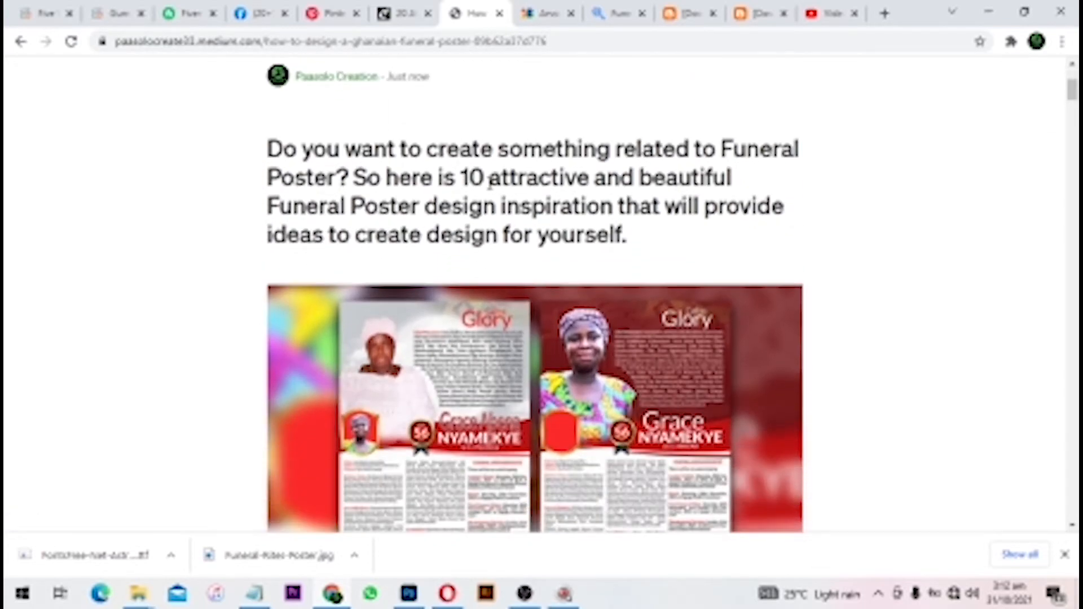
pyautogui.scroll(-8, 503, 192)
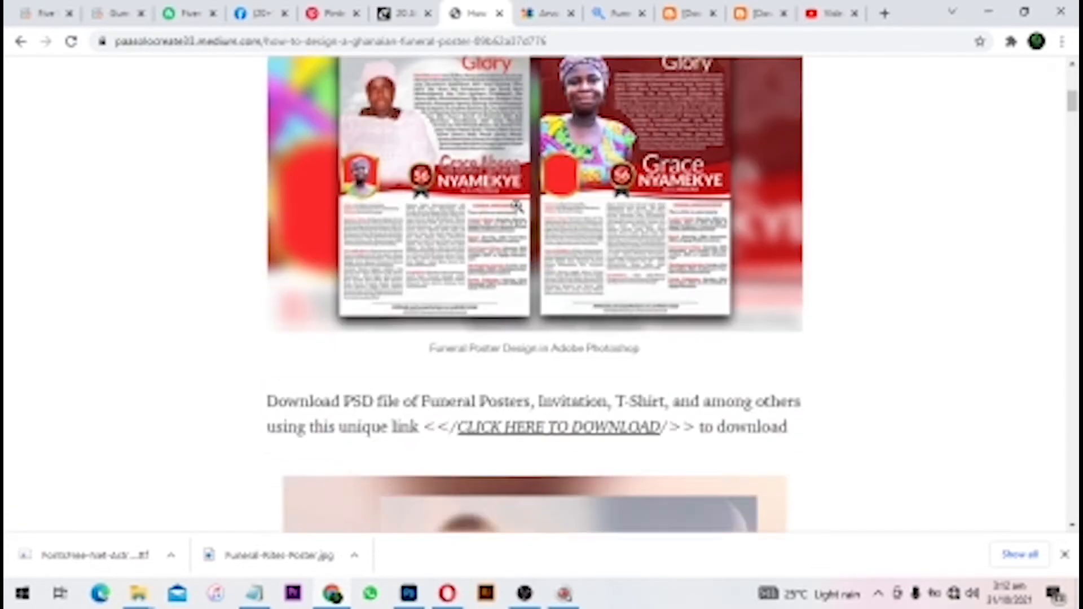
pyautogui.scroll(-13, 518, 207)
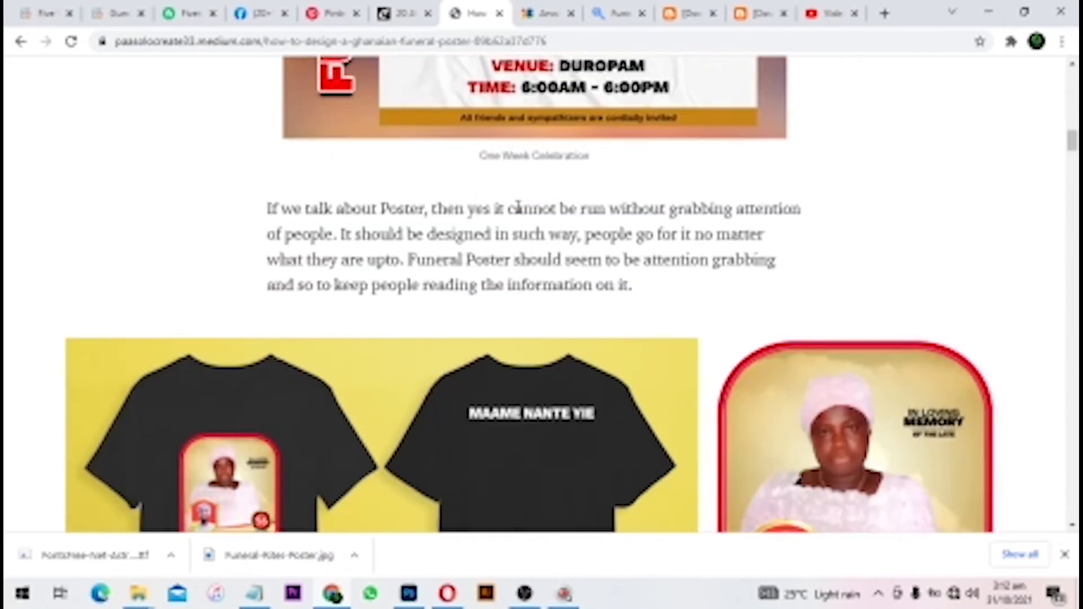
pyautogui.scroll(-12, 518, 207)
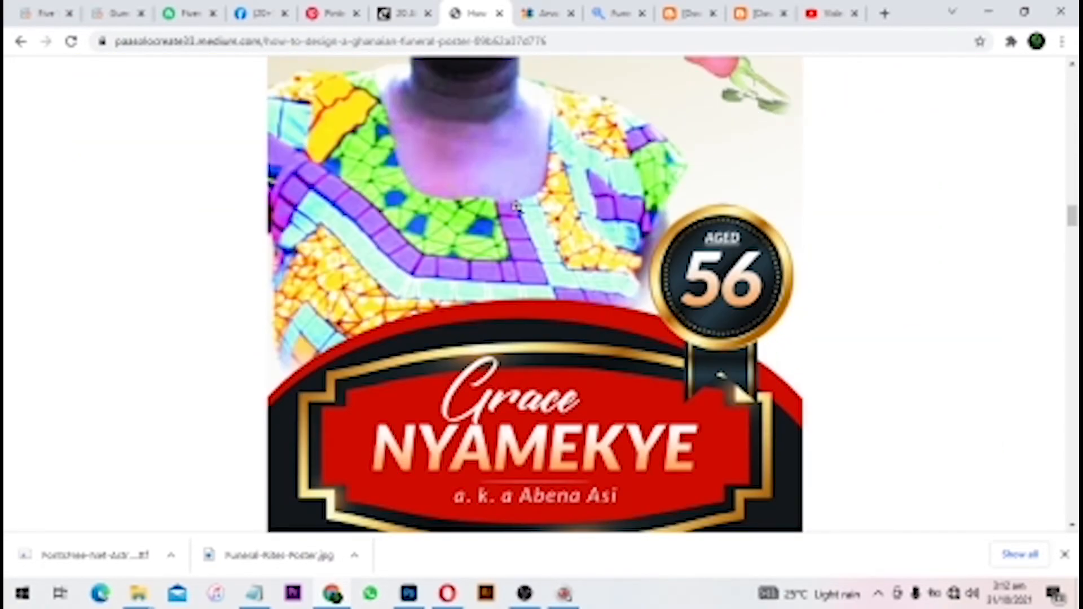
pyautogui.scroll(-14, 517, 208)
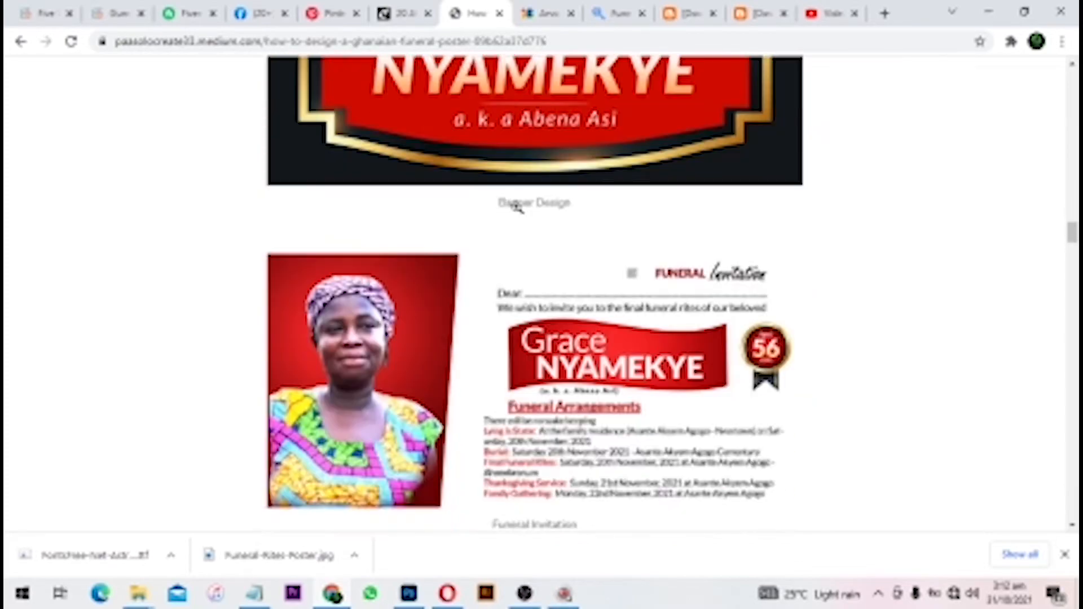
pyautogui.scroll(-3, 518, 205)
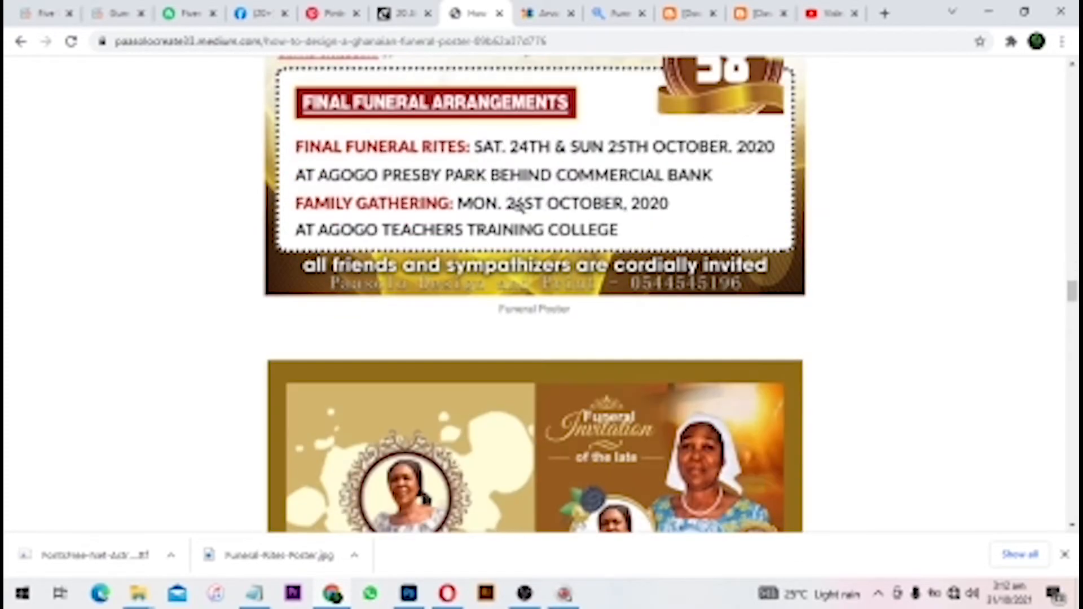
pyautogui.scroll(-10, 518, 207)
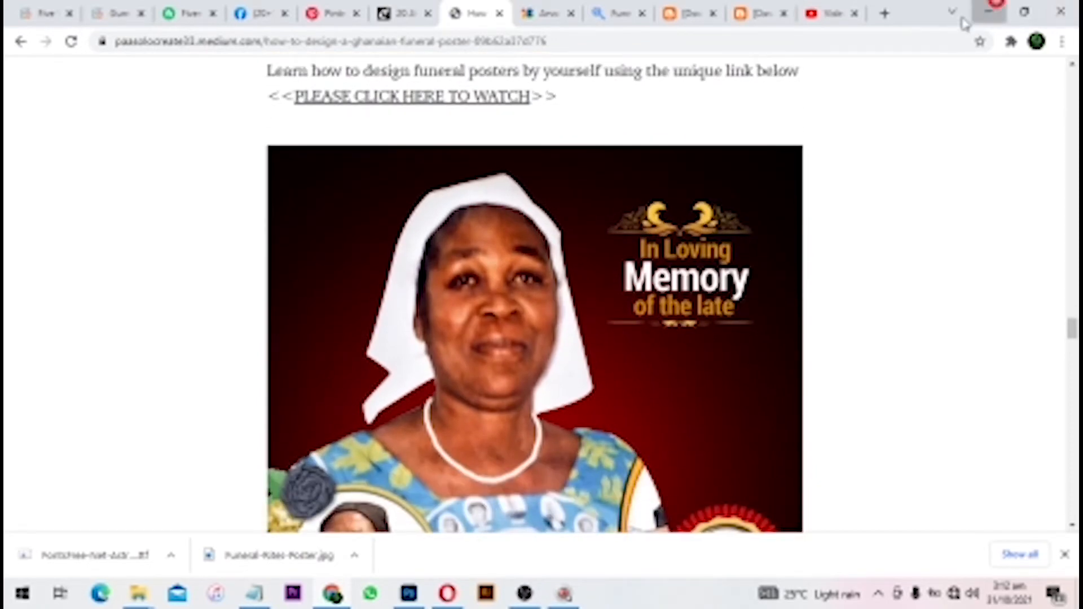
pyautogui.click(988, 13)
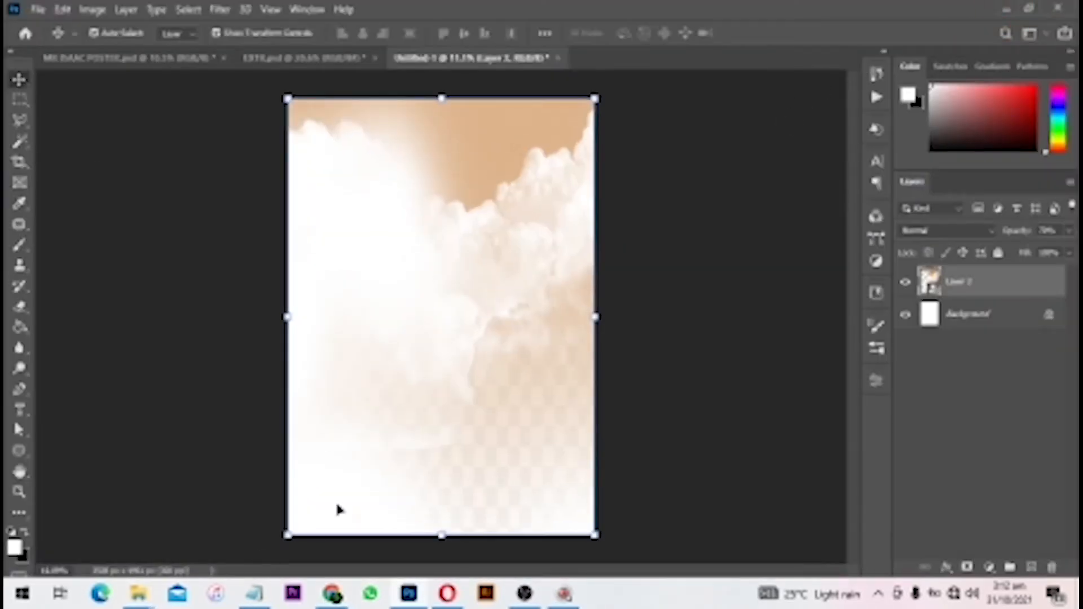
# - Place the Layer 7 gold wave image along the poster's bottom, keeping its original position
pyautogui.click(38, 9)
pyautogui.click(84, 322)
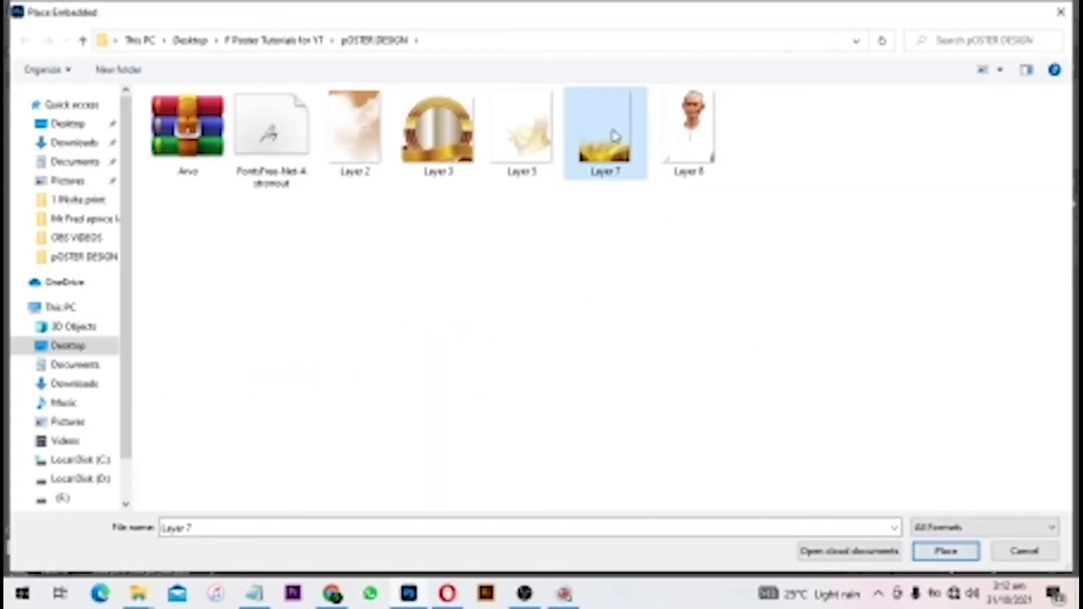
pyautogui.click(613, 140)
pyautogui.click(947, 551)
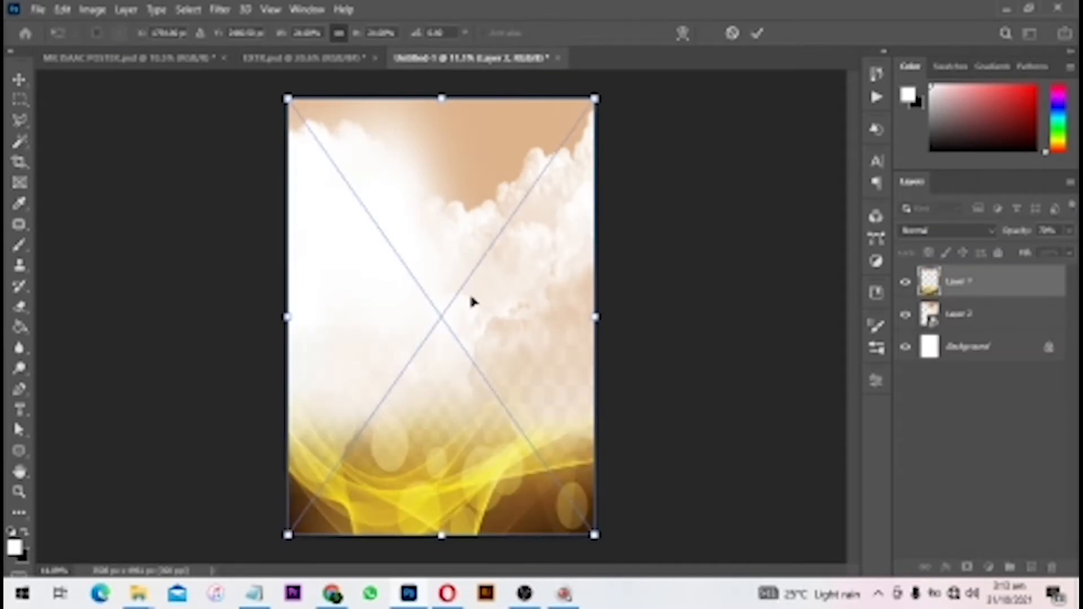
pyautogui.doubleClick(450, 468)
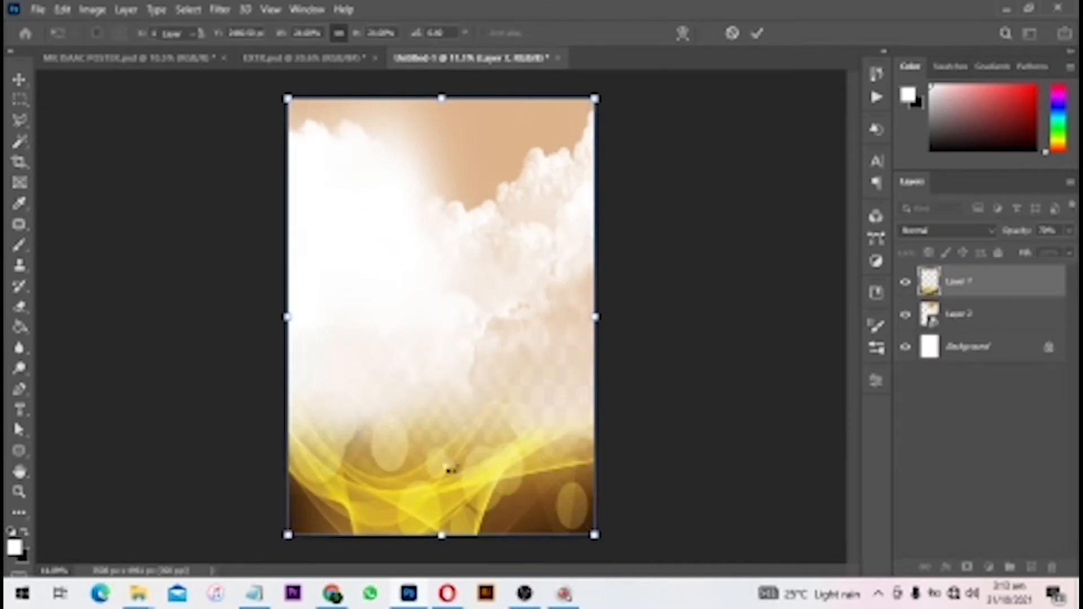
pyautogui.moveTo(450, 468); pyautogui.dragTo(448, 314)
pyautogui.hotkey('ctrl', 'z')
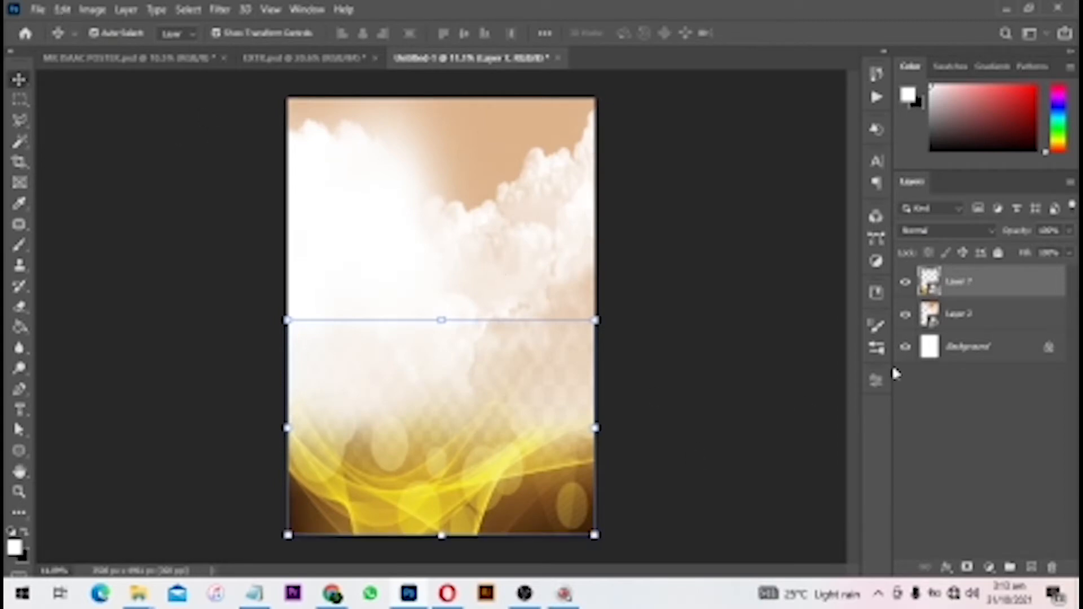
# - Group Layer 1 and Layer 2 and name the group 'bg'
pyautogui.keyDown('shift'); pyautogui.click(984, 316); pyautogui.keyUp('shift')
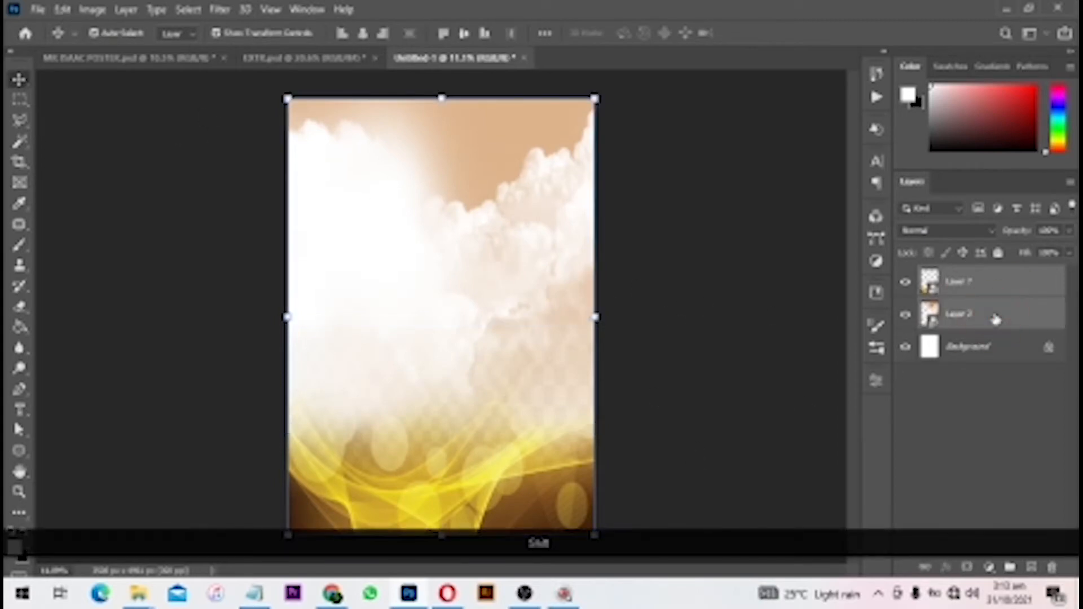
pyautogui.keyDown('ctrl'); pyautogui.click(982, 315); pyautogui.keyUp('ctrl')
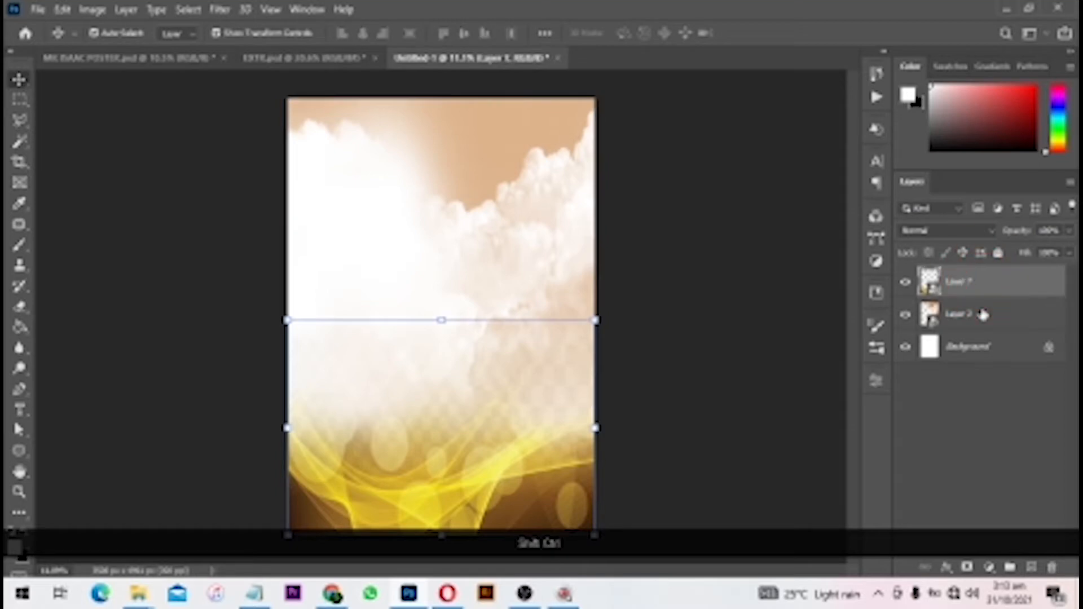
pyautogui.keyDown('ctrl'); pyautogui.click(982, 314); pyautogui.keyUp('ctrl')
pyautogui.hotkey('ctrl', 'g')
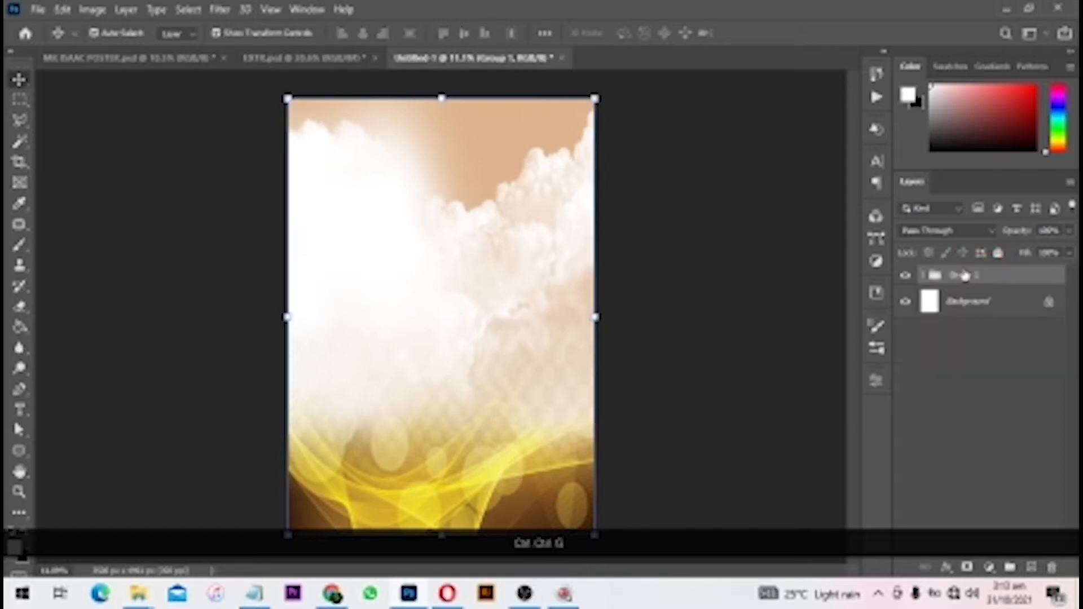
pyautogui.doubleClick(963, 276)
pyautogui.write('bg')
pyautogui.press('Return')
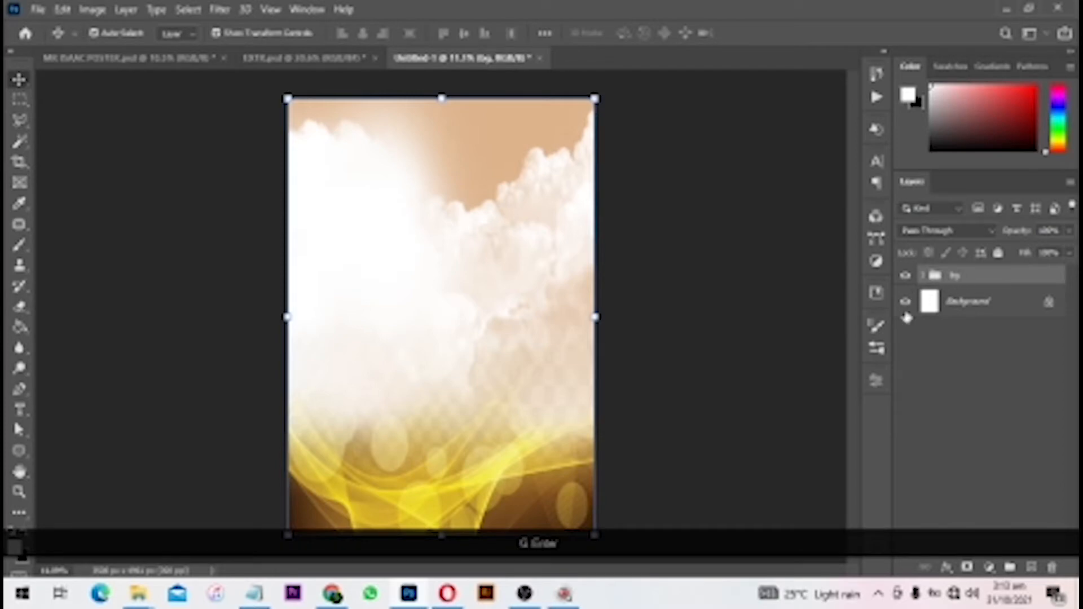
# - Lock the bg group completely and confirm the background can't be moved
pyautogui.click(903, 278)
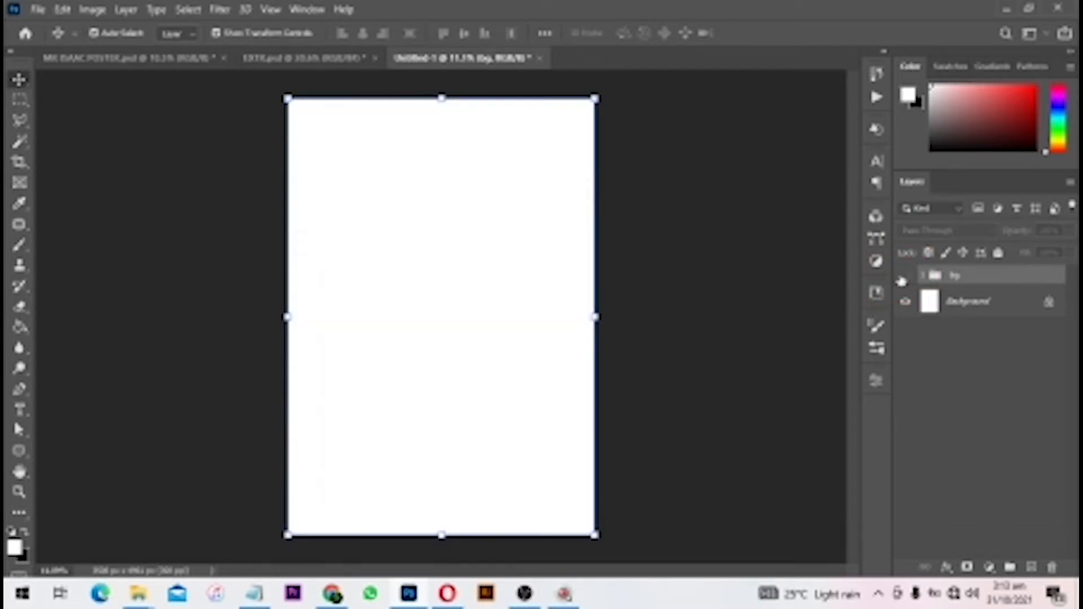
pyautogui.click(904, 277)
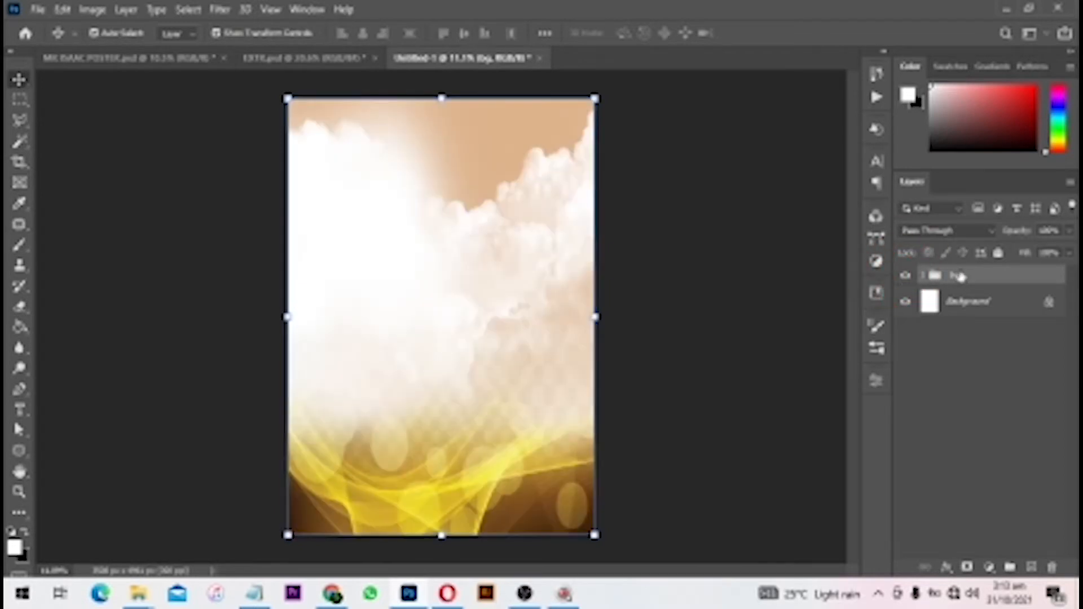
pyautogui.click(999, 253)
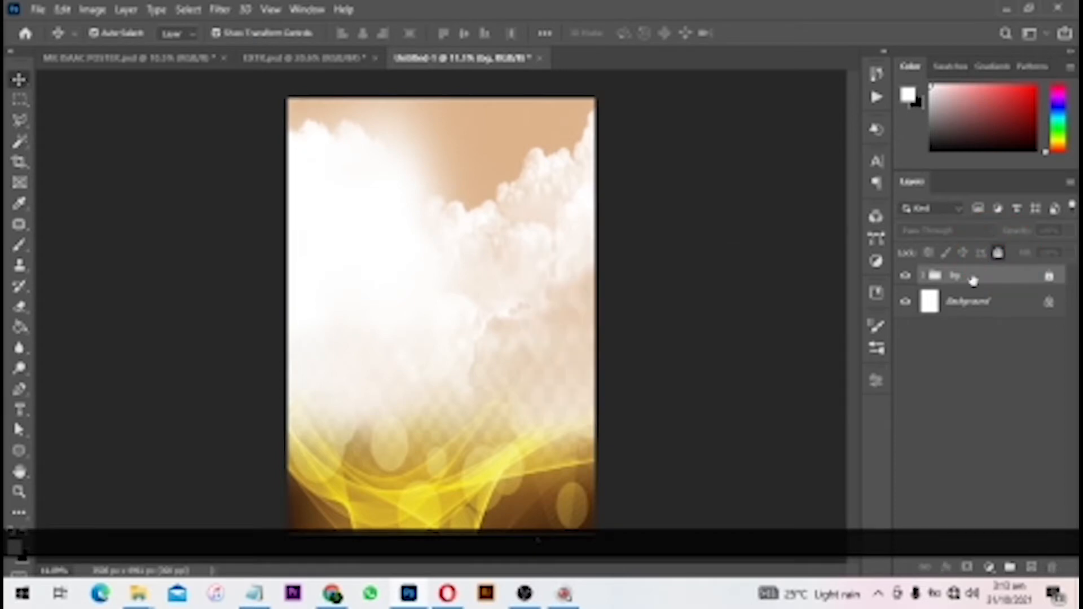
pyautogui.moveTo(484, 243); pyautogui.dragTo(384, 281)
pyautogui.moveTo(496, 300); pyautogui.dragTo(407, 337)
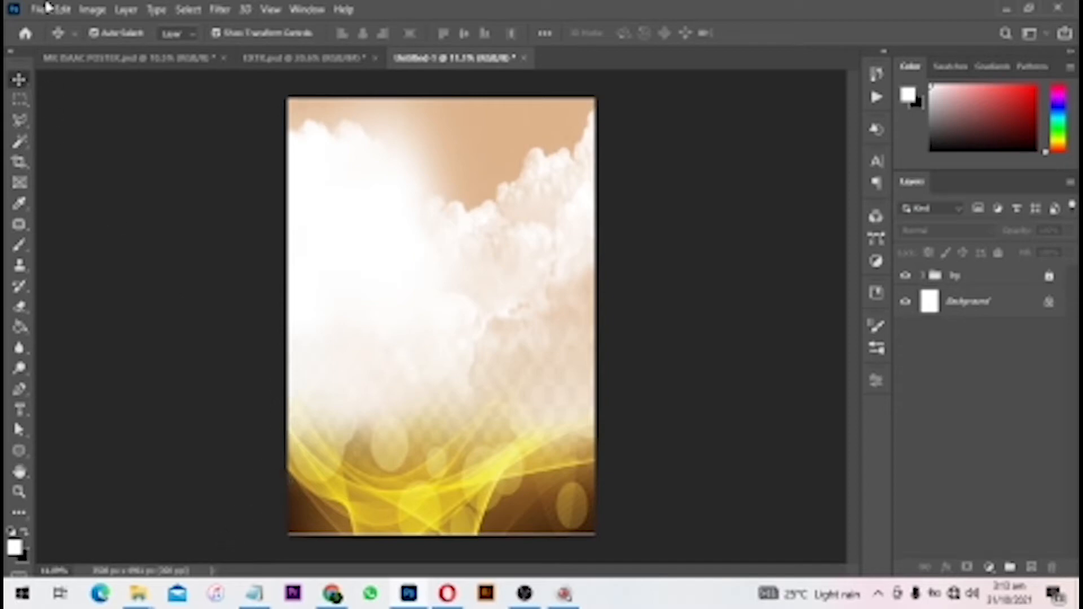
# - Place the man's portrait photo above the bg group as an embedded image
pyautogui.click(43, 8)
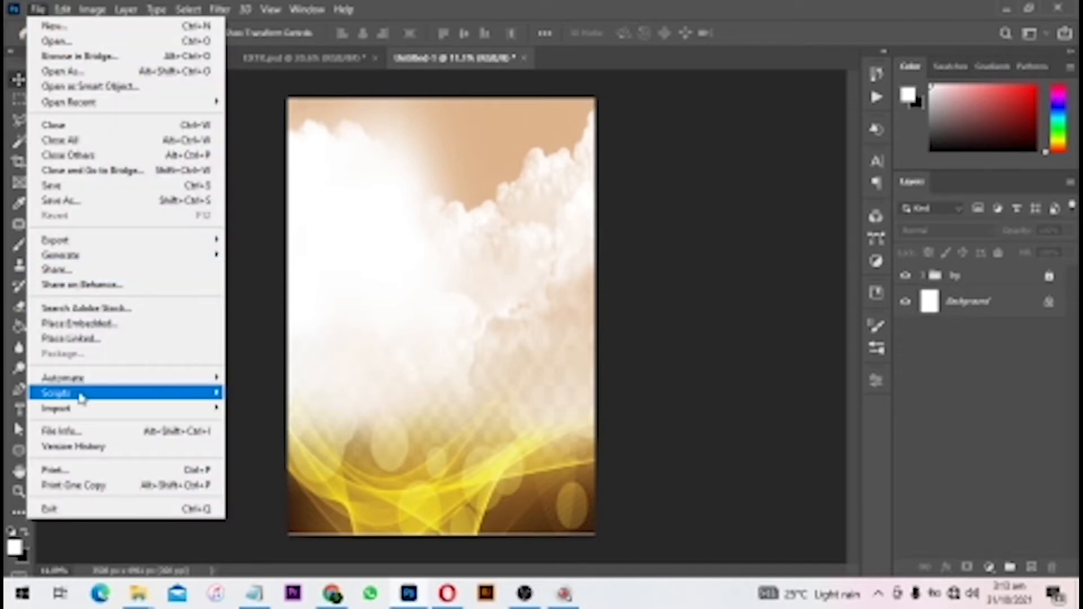
pyautogui.click(96, 324)
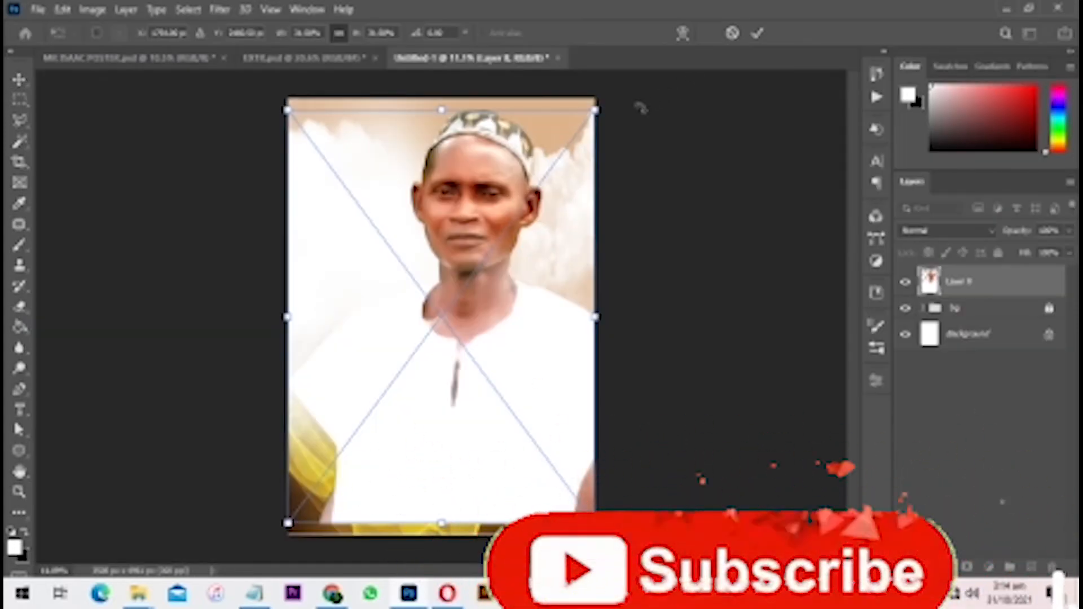
pyautogui.press('Return')
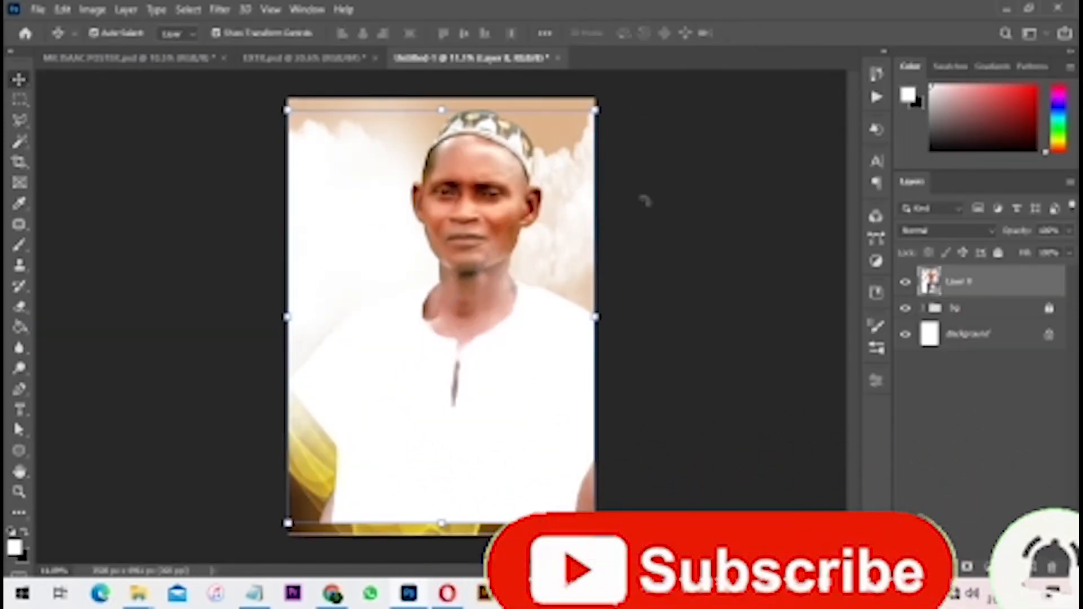
# - Mask the portrait, painting black at about 76% flow to fade the robe's bottom and sides
pyautogui.hotkey('ctrl', 'z')
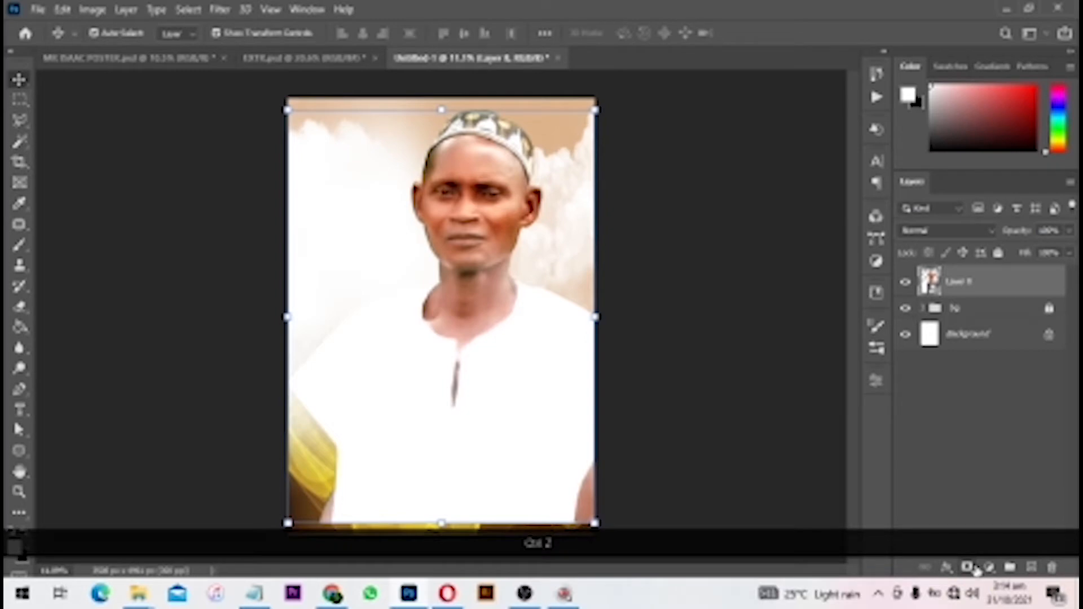
pyautogui.click(967, 567)
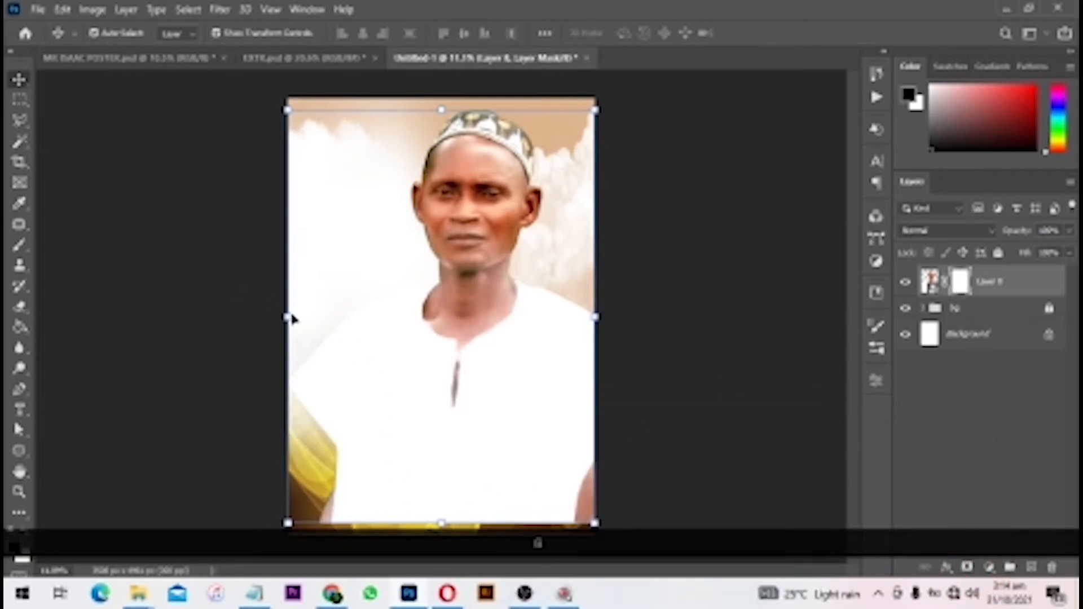
pyautogui.press('b')
pyautogui.rightClick(21, 246)
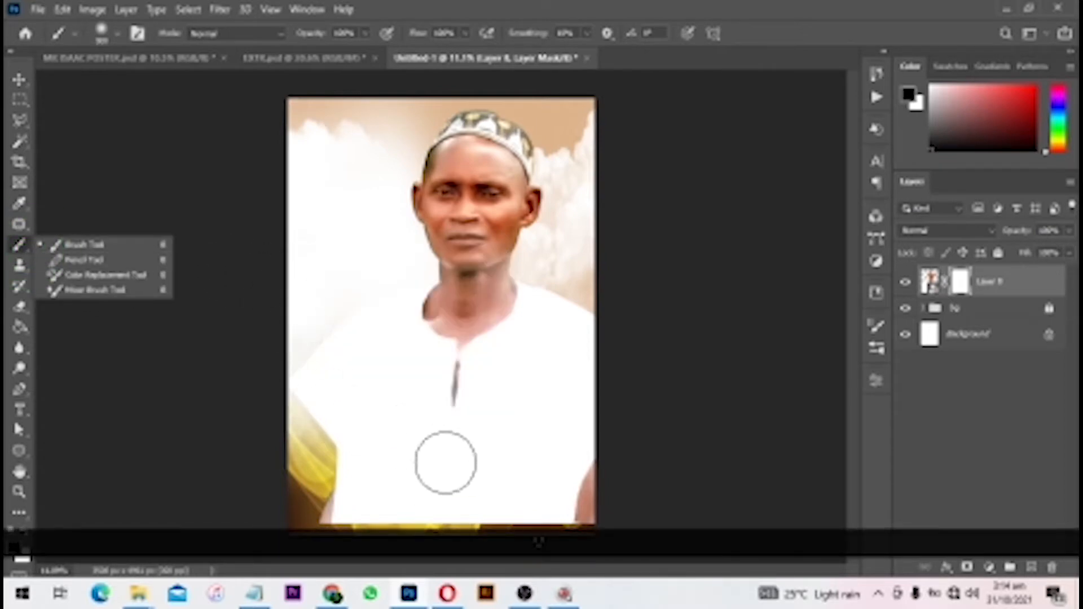
pyautogui.click(467, 427)
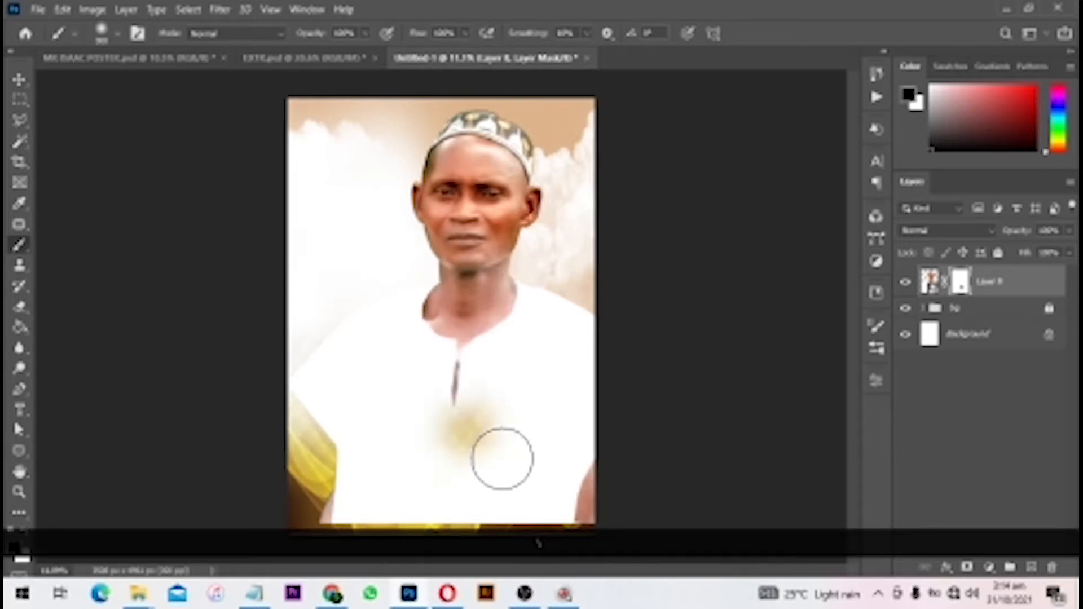
pyautogui.press(']')
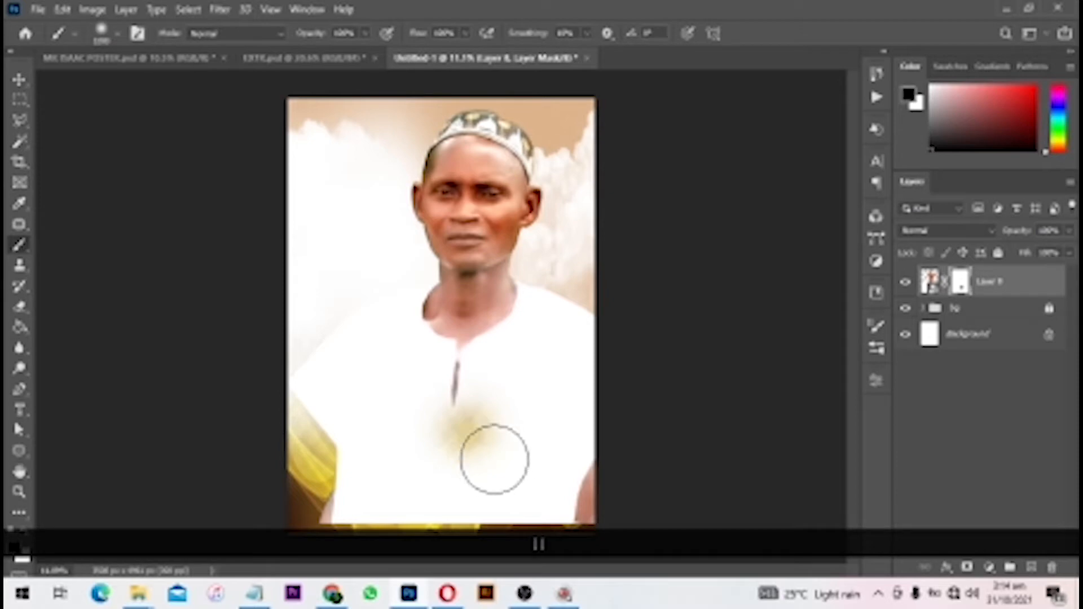
pyautogui.hotkey('ctrl', 'z')
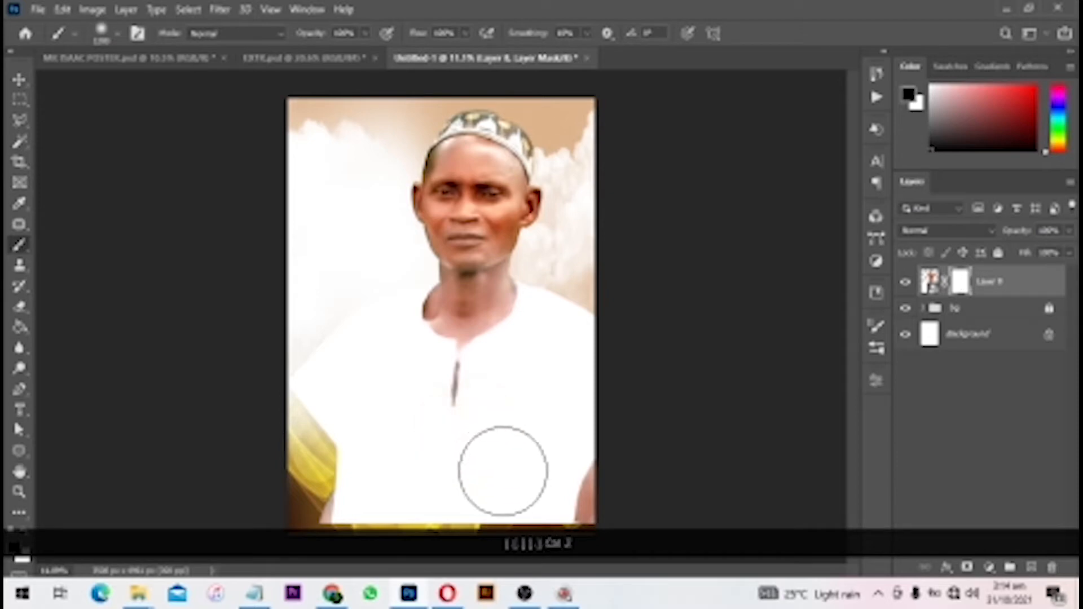
pyautogui.moveTo(587, 526)
pyautogui.mouseDown()
pyautogui.moveTo(359, 520)
pyautogui.moveTo(274, 503)
pyautogui.moveTo(271, 483)
pyautogui.moveTo(352, 534)
pyautogui.moveTo(322, 459)
pyautogui.mouseUp()
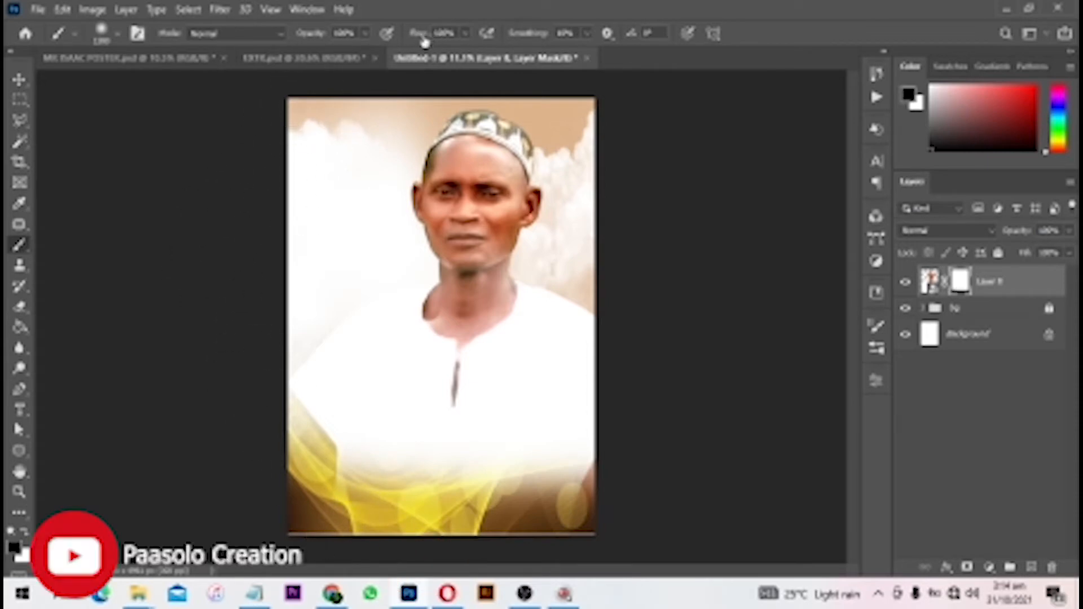
pyautogui.moveTo(424, 39); pyautogui.dragTo(400, 40)
pyautogui.moveTo(281, 329)
pyautogui.mouseDown()
pyautogui.moveTo(300, 485)
pyautogui.moveTo(372, 546)
pyautogui.moveTo(346, 506)
pyautogui.moveTo(615, 522)
pyautogui.mouseUp()
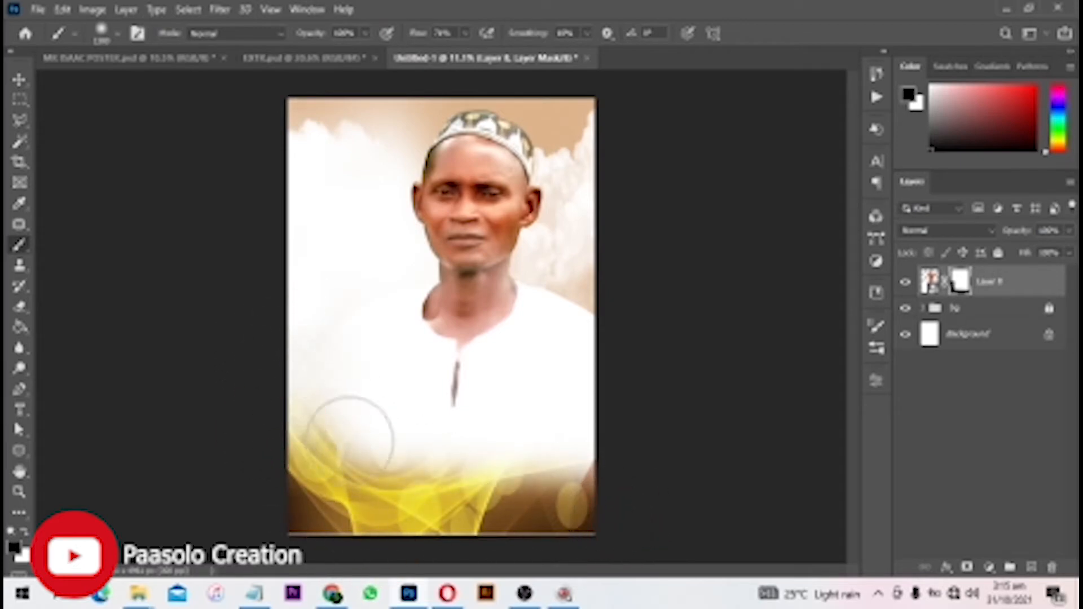
pyautogui.moveTo(624, 459)
pyautogui.mouseDown()
pyautogui.moveTo(583, 488)
pyautogui.moveTo(363, 461)
pyautogui.mouseUp()
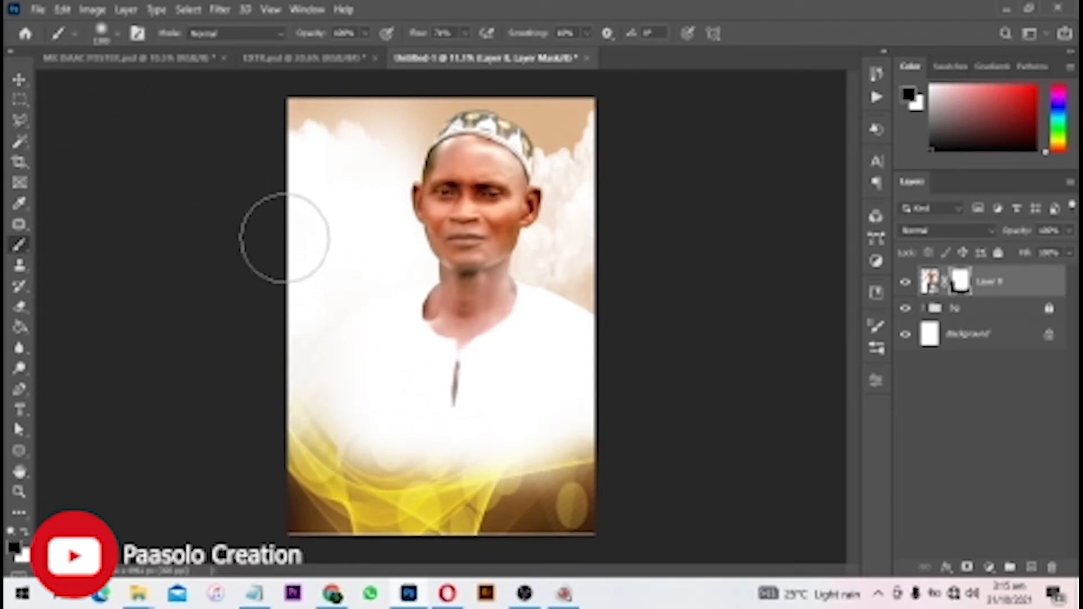
pyautogui.press('v')
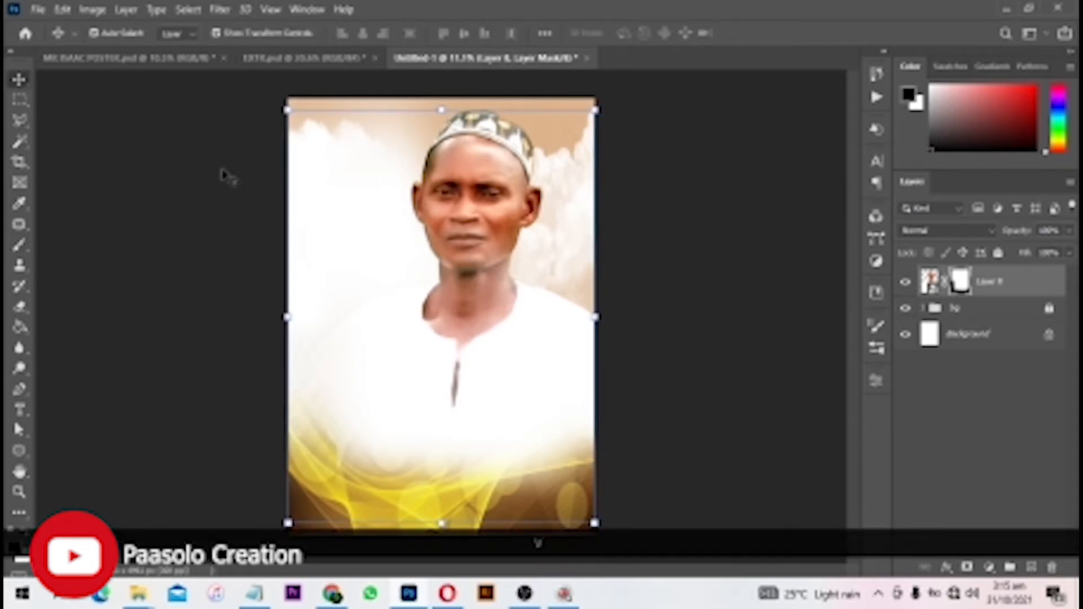
# - Free-transform the portrait, dragging its lower-left corner inward to shrink it, and commit
pyautogui.click(18, 89)
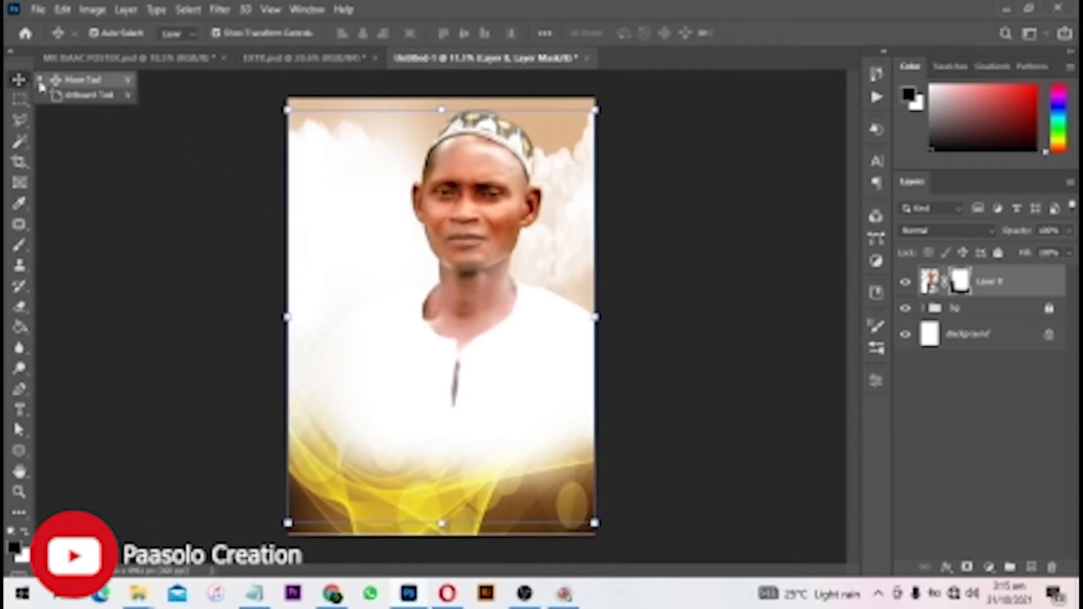
pyautogui.click(86, 80)
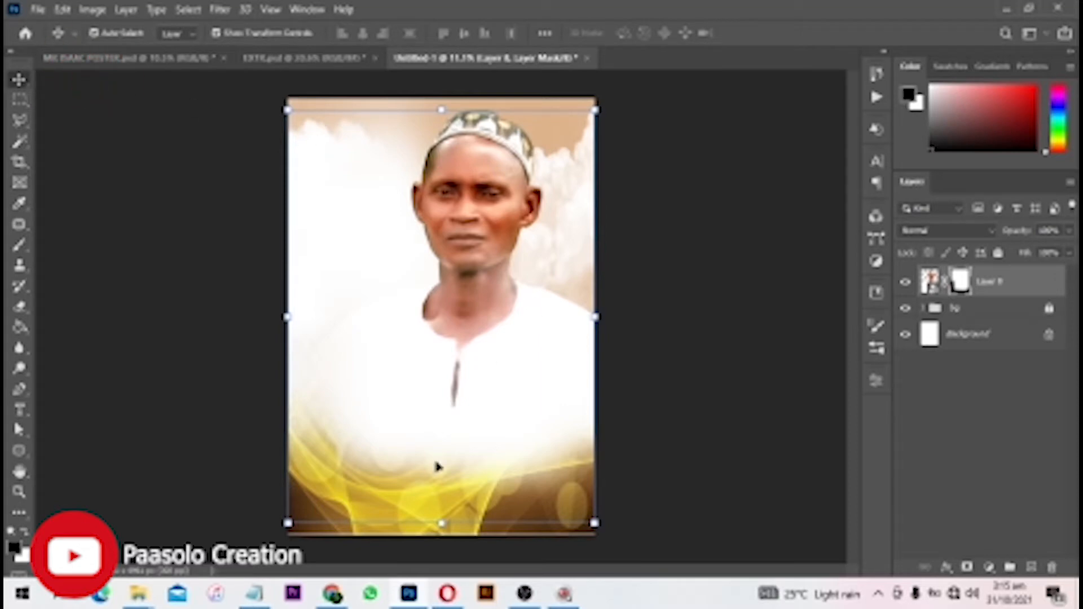
pyautogui.press('ctrl')
pyautogui.hotkey('ctrl', 't')
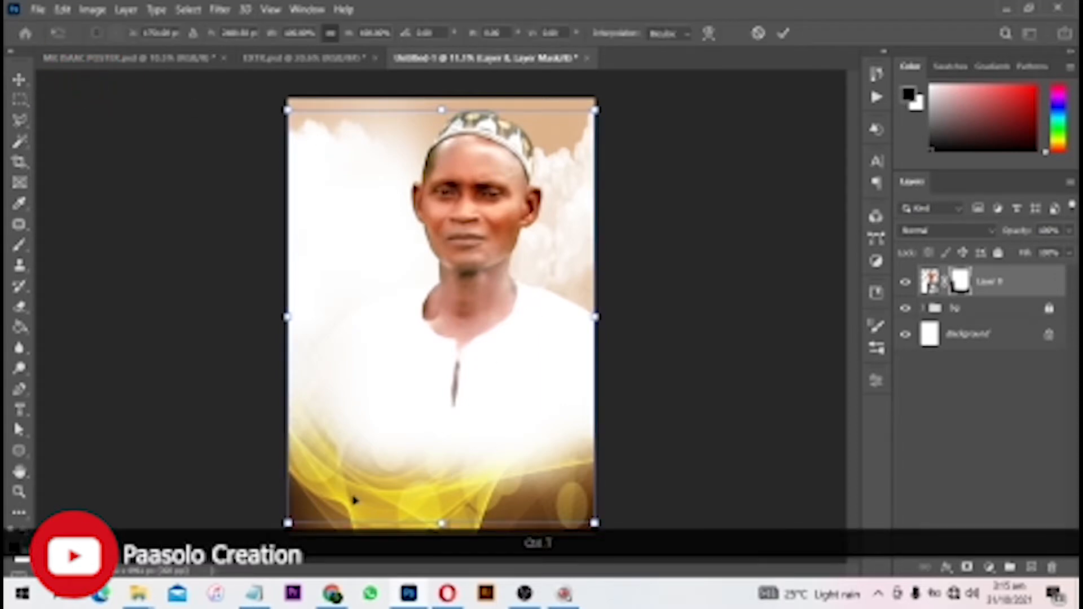
pyautogui.click(62, 10)
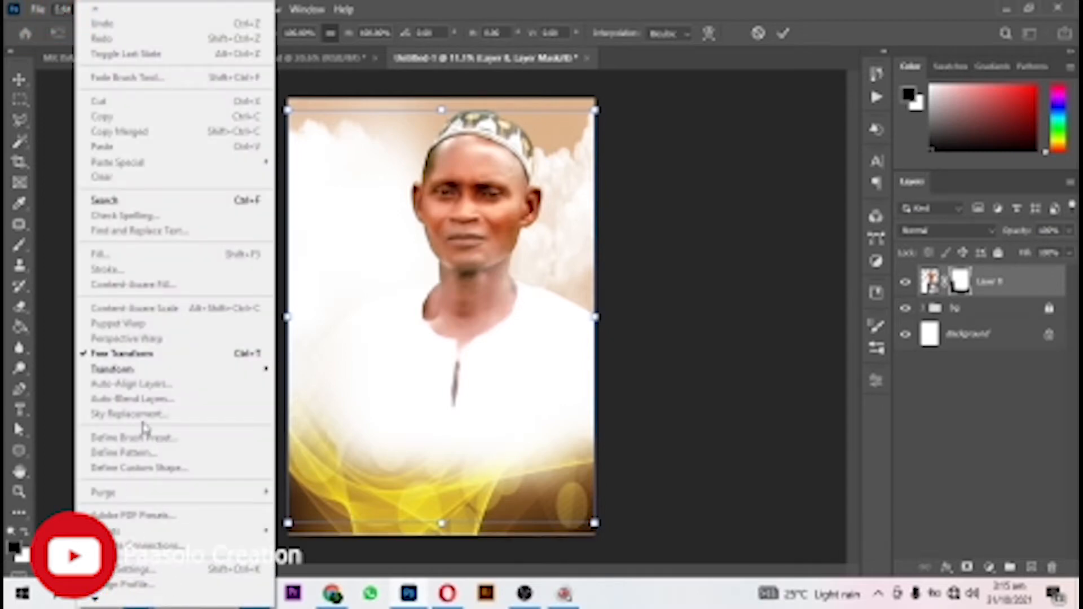
pyautogui.click(528, 377)
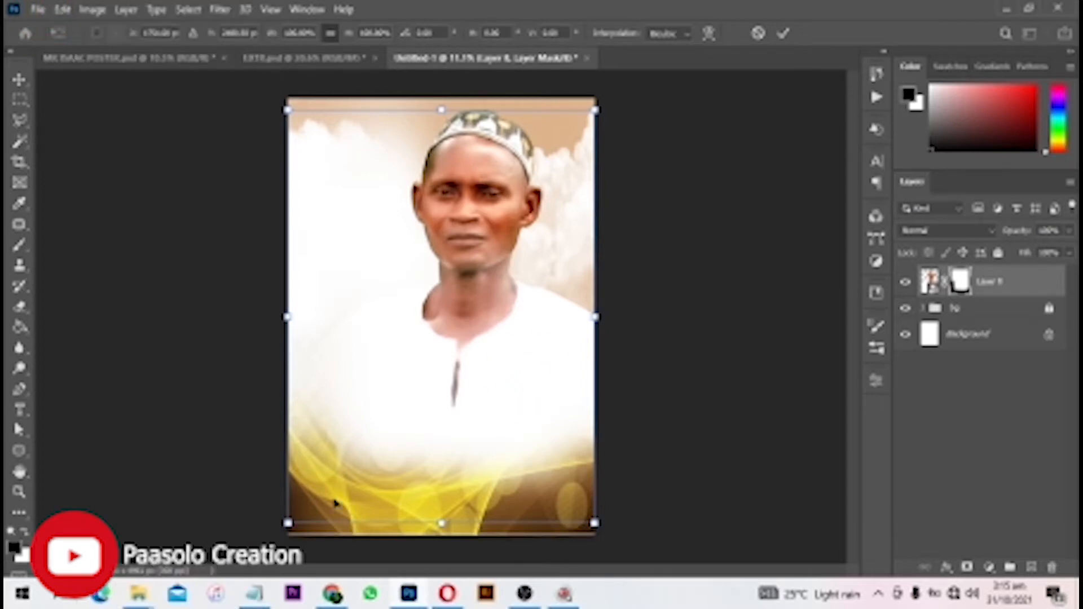
pyautogui.moveTo(288, 524); pyautogui.dragTo(310, 494)
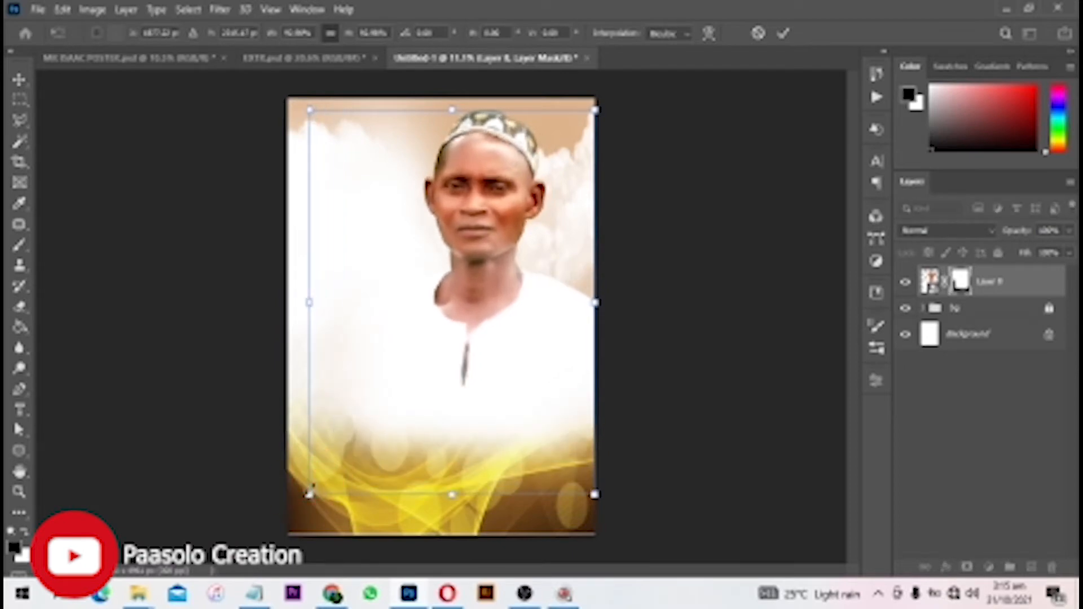
pyautogui.moveTo(309, 494); pyautogui.dragTo(293, 517)
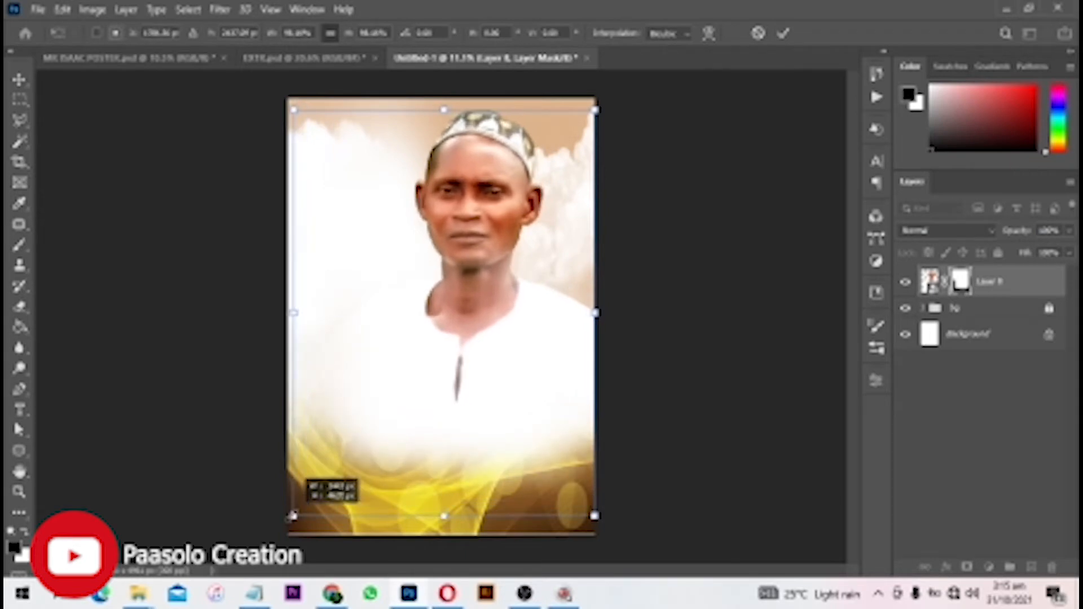
pyautogui.moveTo(293, 517); pyautogui.dragTo(332, 464)
pyautogui.press('Return')
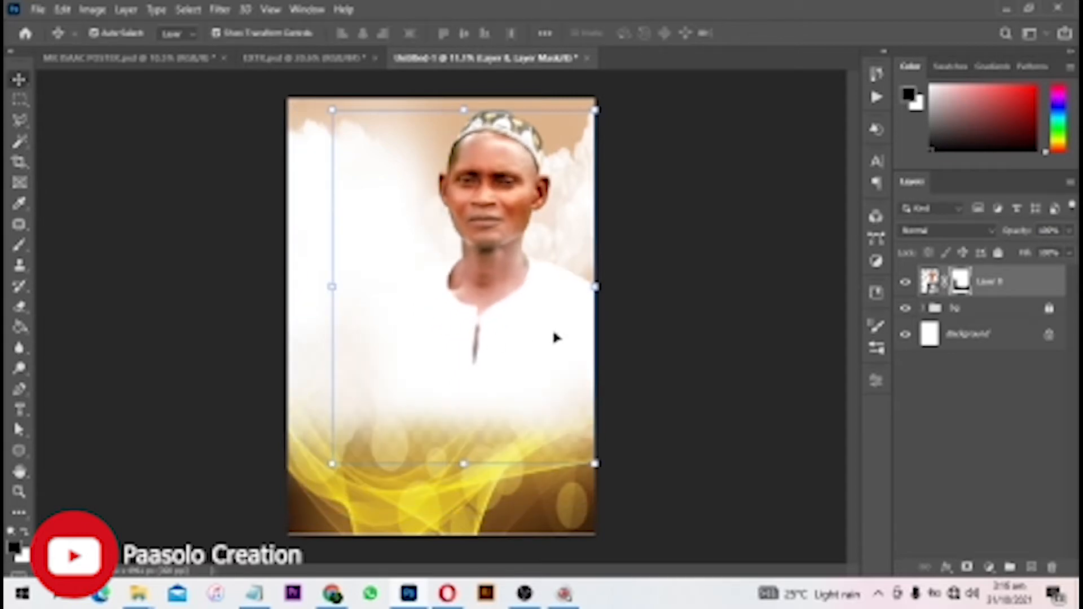
# - Type 'Celebration' on the upper-left clouds and select all of its characters
pyautogui.click(699, 297)
pyautogui.press('t')
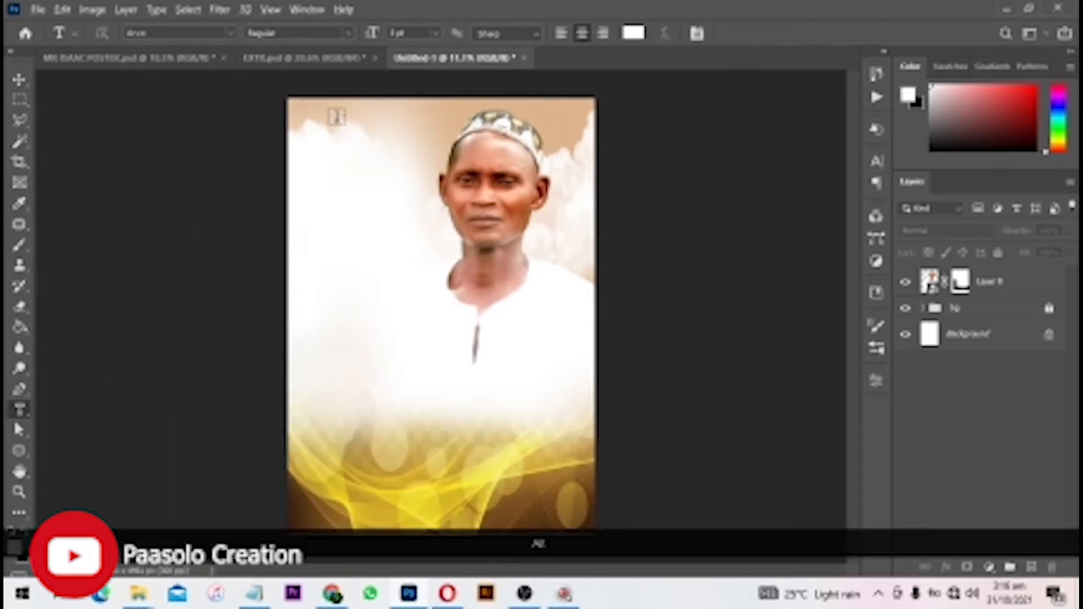
pyautogui.scroll(3, 336, 117)
pyautogui.moveTo(380, 128); pyautogui.dragTo(445, 239)
pyautogui.scroll(3, 447, 237)
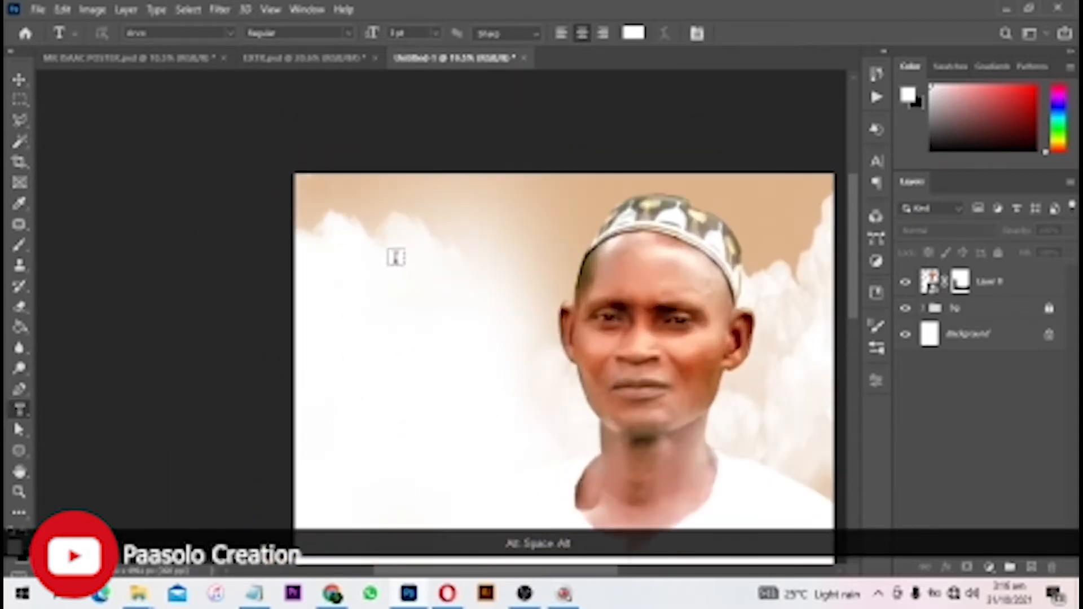
pyautogui.click(348, 257)
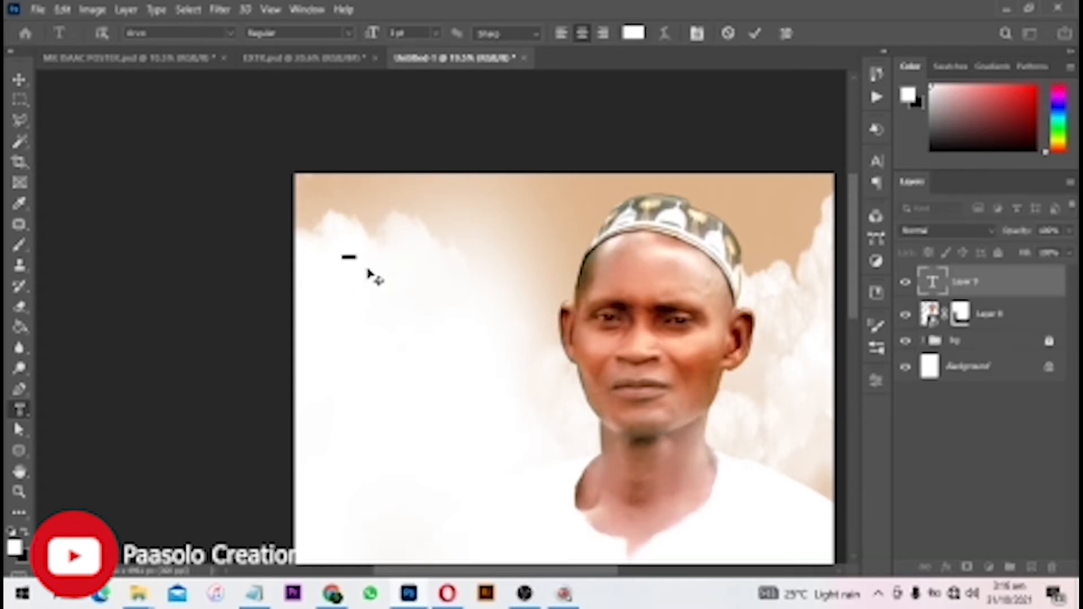
pyautogui.write('C')
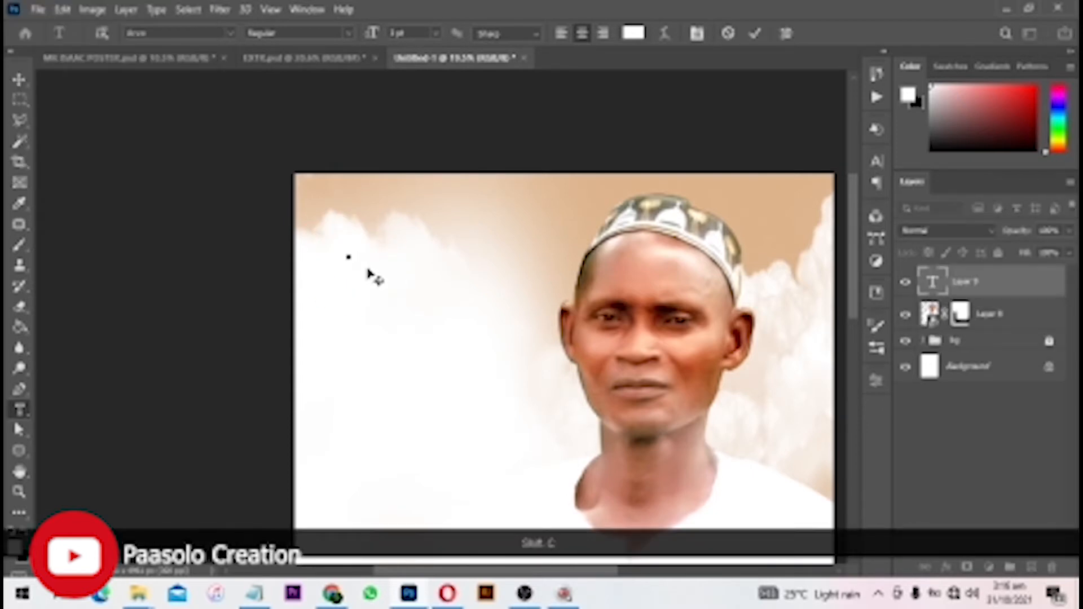
pyautogui.write('elebration')
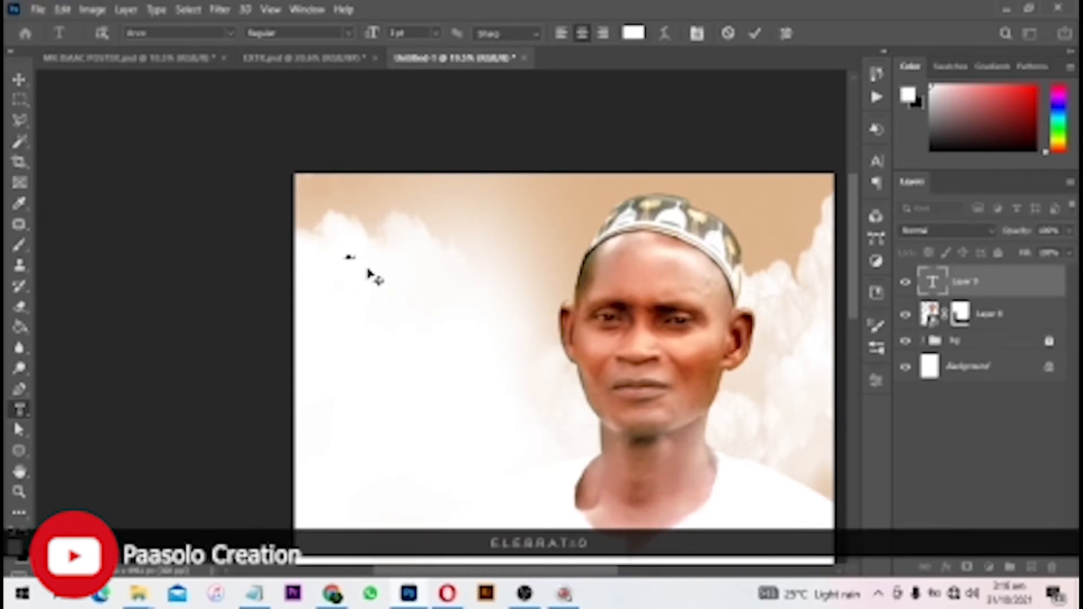
pyautogui.press('ctrl')
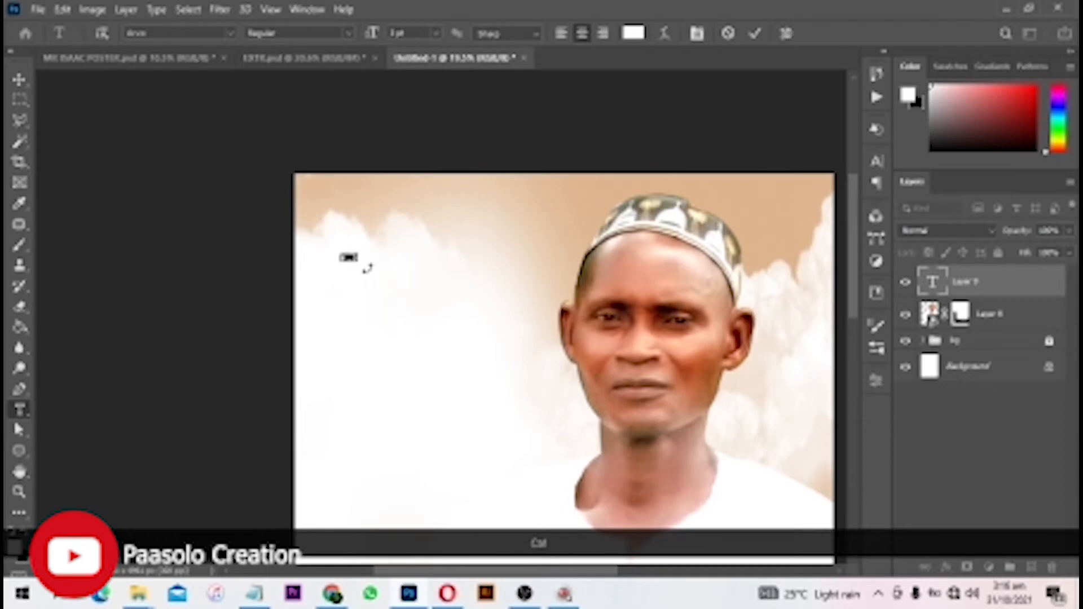
pyautogui.hotkey('ctrl', 'a')
# - Change the selected text colour to dark brown #503213 (R 80, G 50, B 19)
pyautogui.click(636, 37)
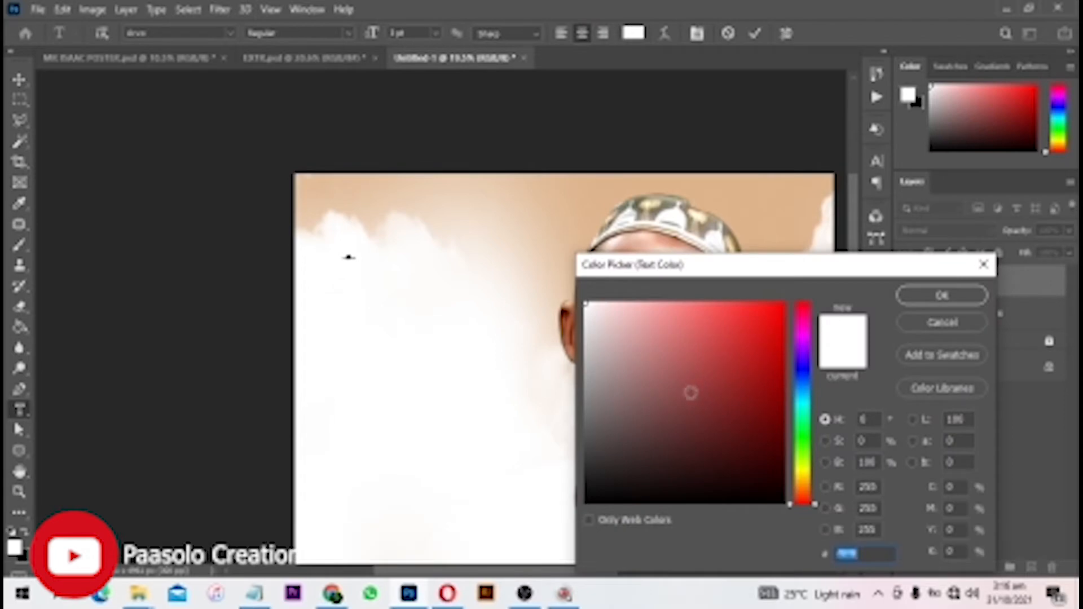
pyautogui.moveTo(728, 417)
pyautogui.mouseDown()
pyautogui.moveTo(740, 455)
pyautogui.moveTo(729, 443)
pyautogui.mouseUp()
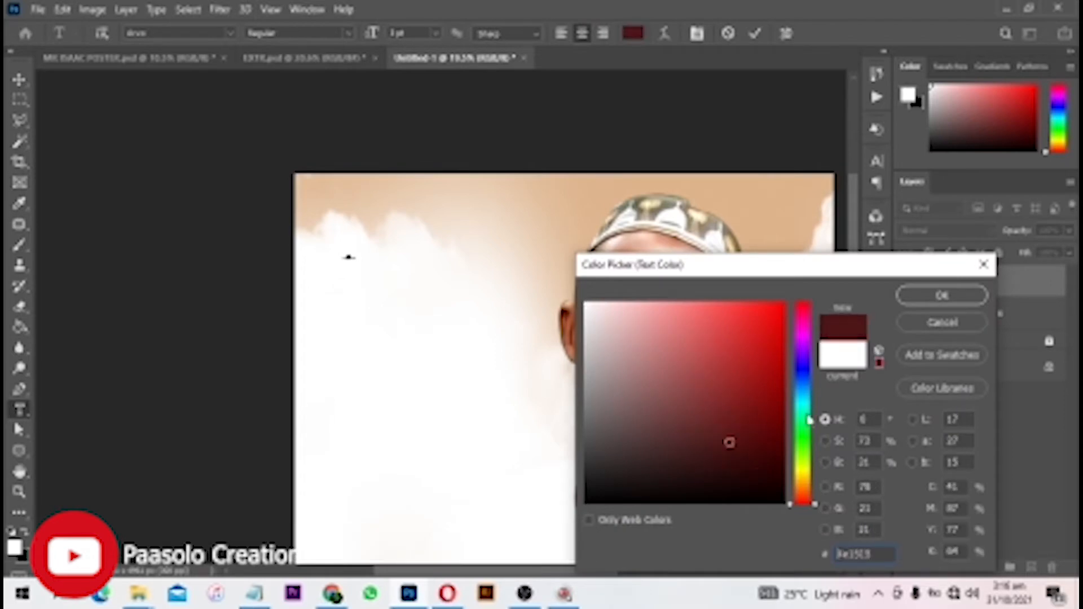
pyautogui.moveTo(803, 486); pyautogui.dragTo(804, 476)
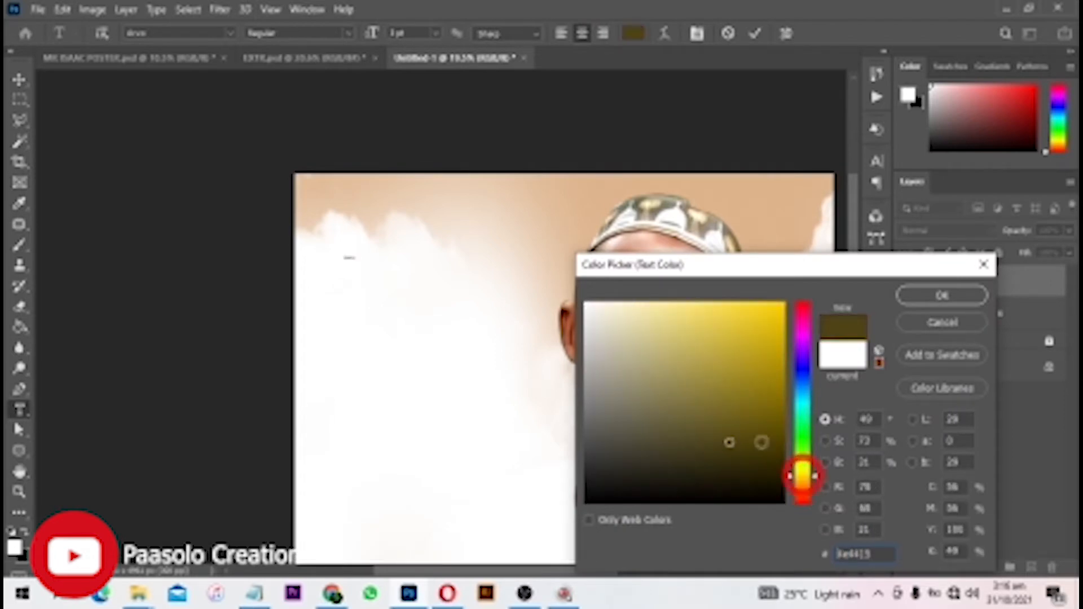
pyautogui.click(735, 440)
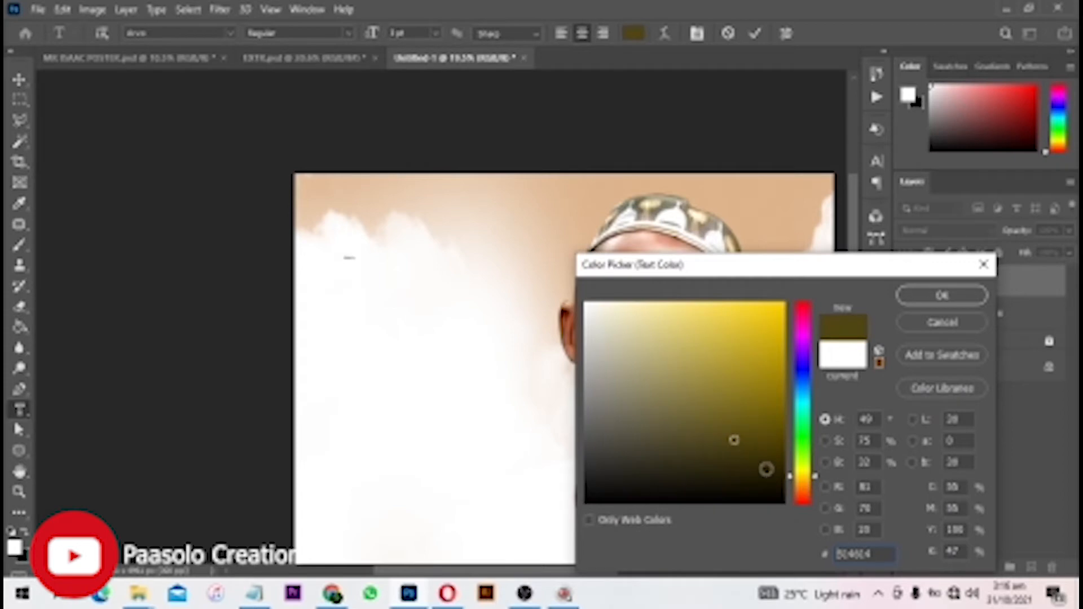
pyautogui.click(804, 487)
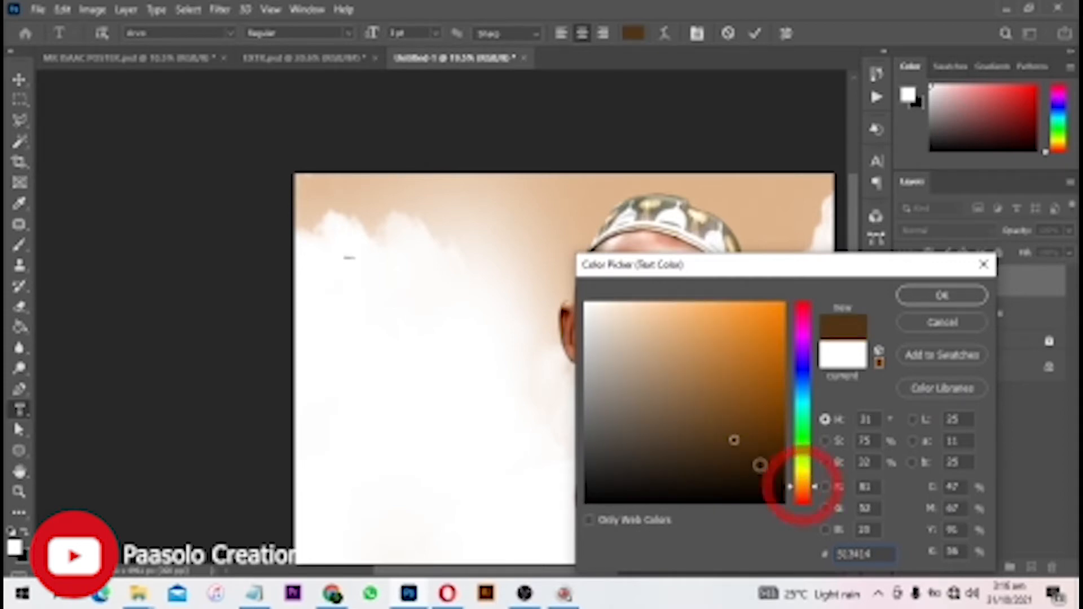
pyautogui.click(738, 441)
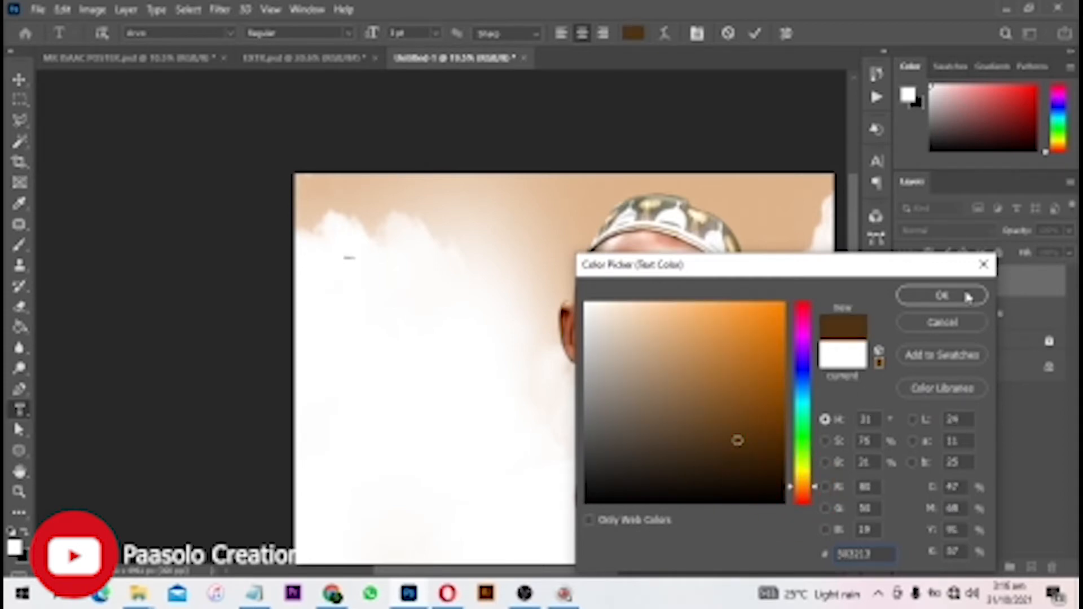
pyautogui.click(942, 296)
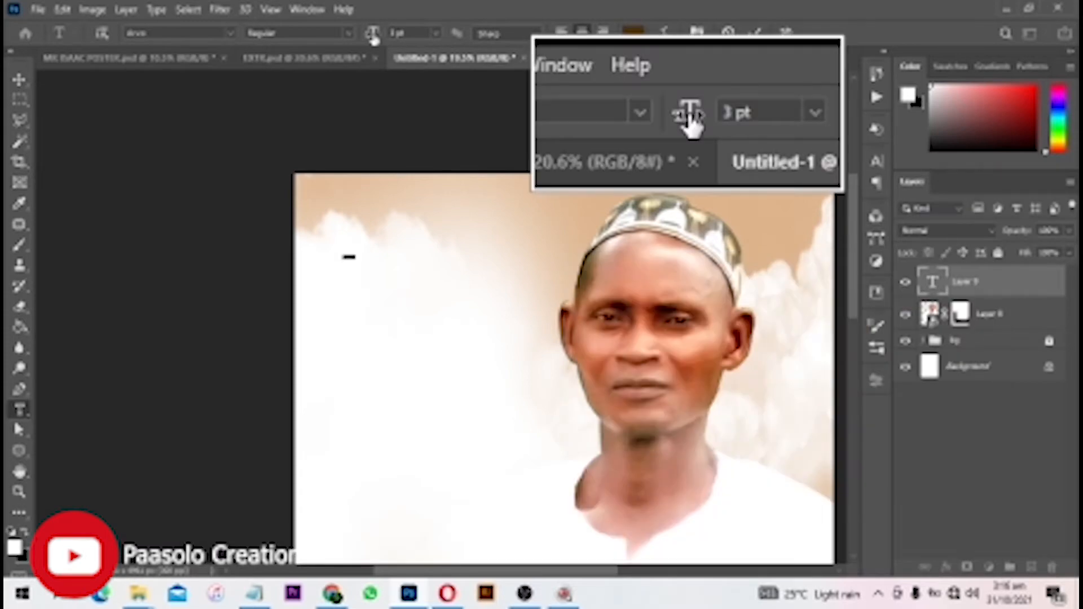
# - Enlarge the Celebration text to heading size, undoing an accidental skew
pyautogui.moveTo(373, 36); pyautogui.dragTo(396, 48)
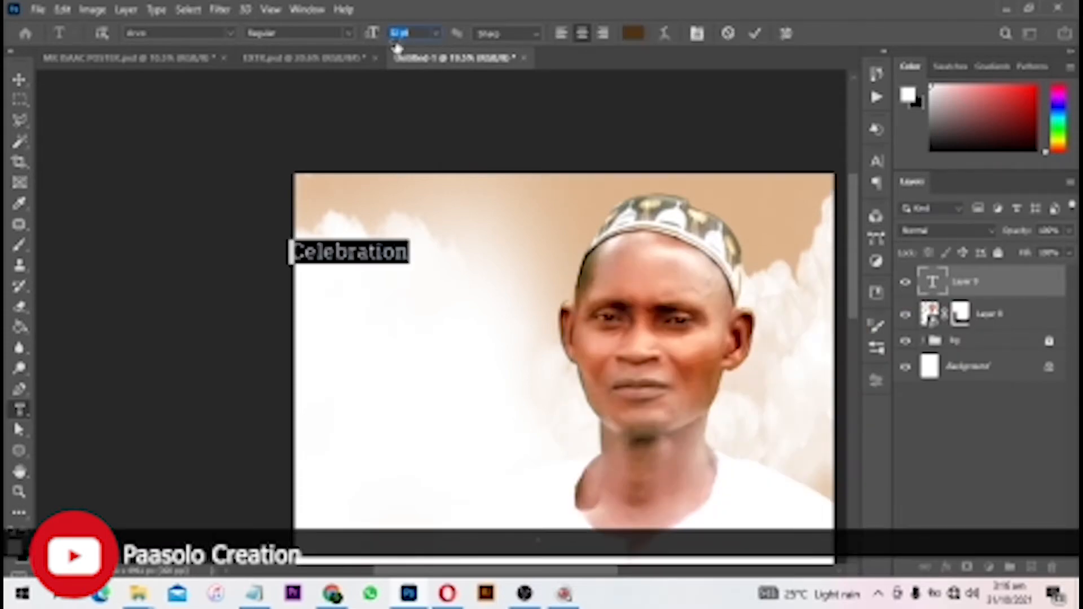
pyautogui.moveTo(351, 241); pyautogui.dragTo(403, 250)
pyautogui.hotkey('ctrl', 'z')
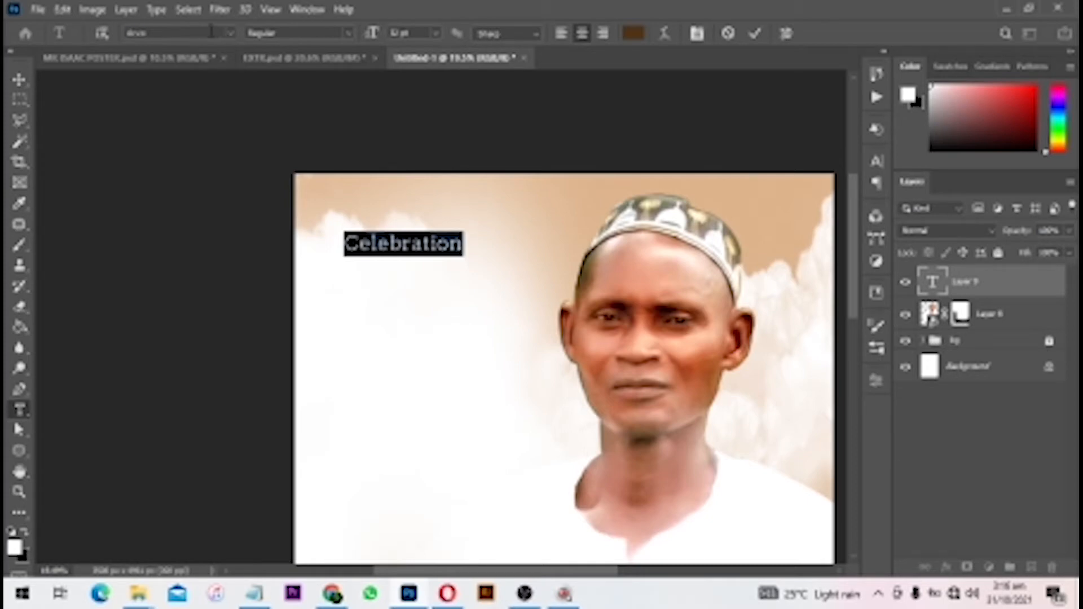
# - Look through the font list, keep the current font, and commit the Celebration text
pyautogui.click(211, 33)
pyautogui.click(233, 34)
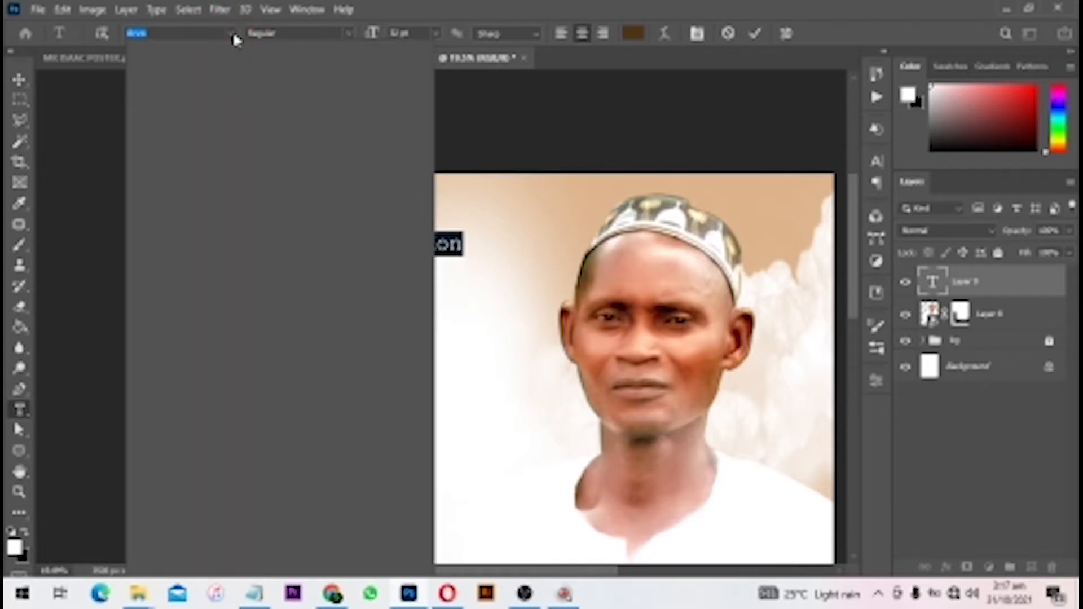
pyautogui.click(233, 34)
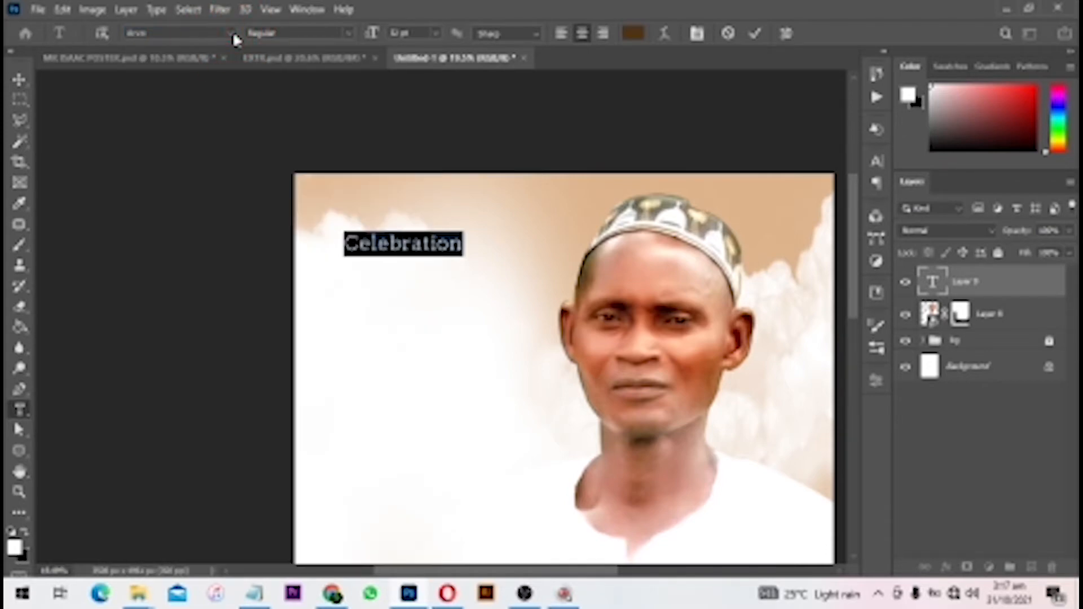
pyautogui.click(230, 33)
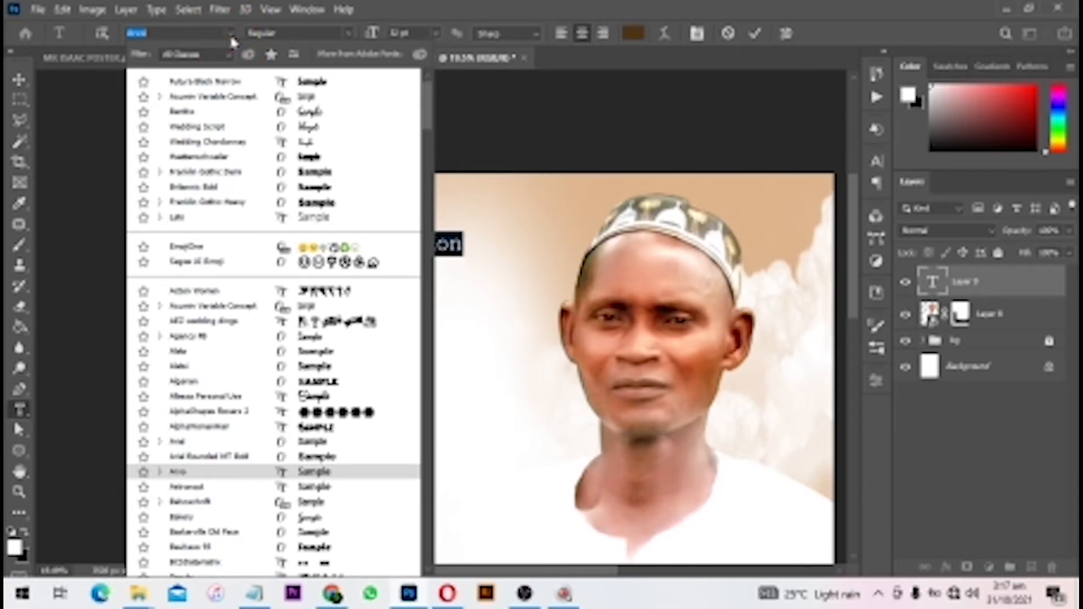
pyautogui.click(837, 5)
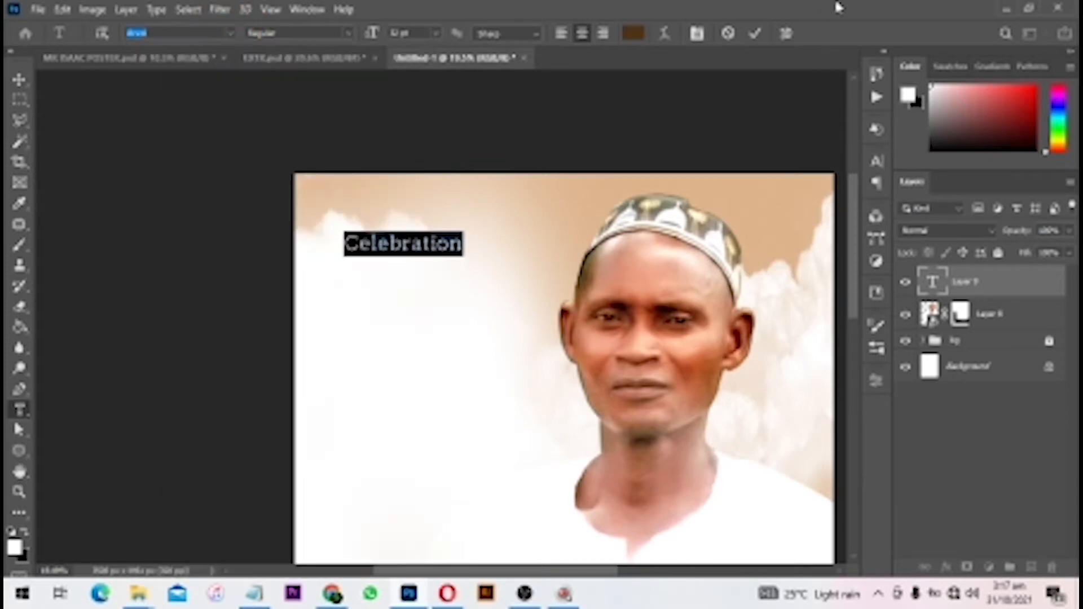
pyautogui.click(756, 34)
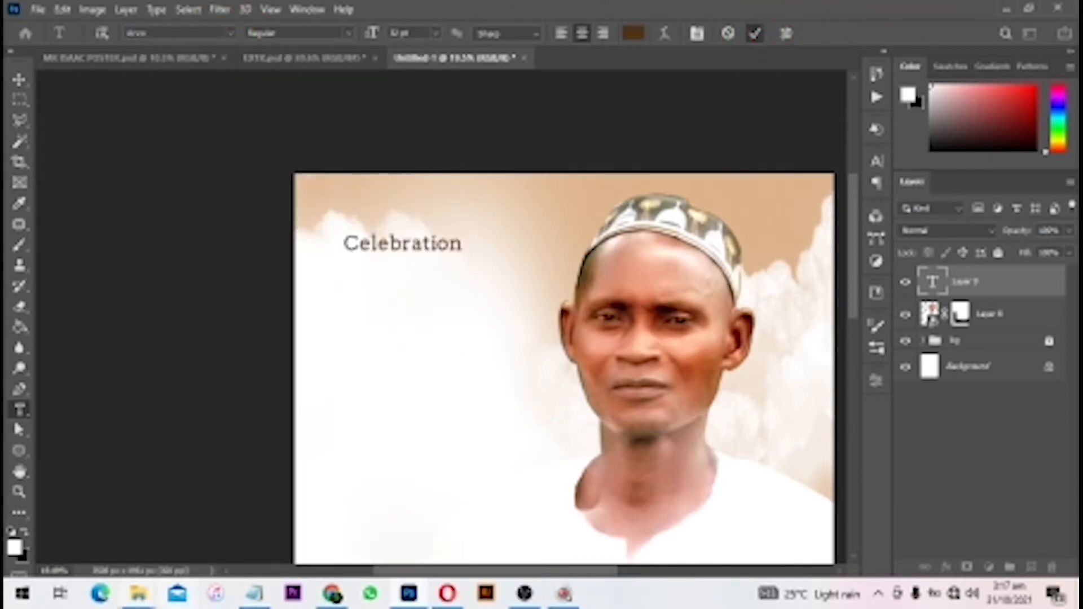
# - Install the Astronout script font from its file in the pOSTER DESIGN folder
pyautogui.moveTo(135, 601)
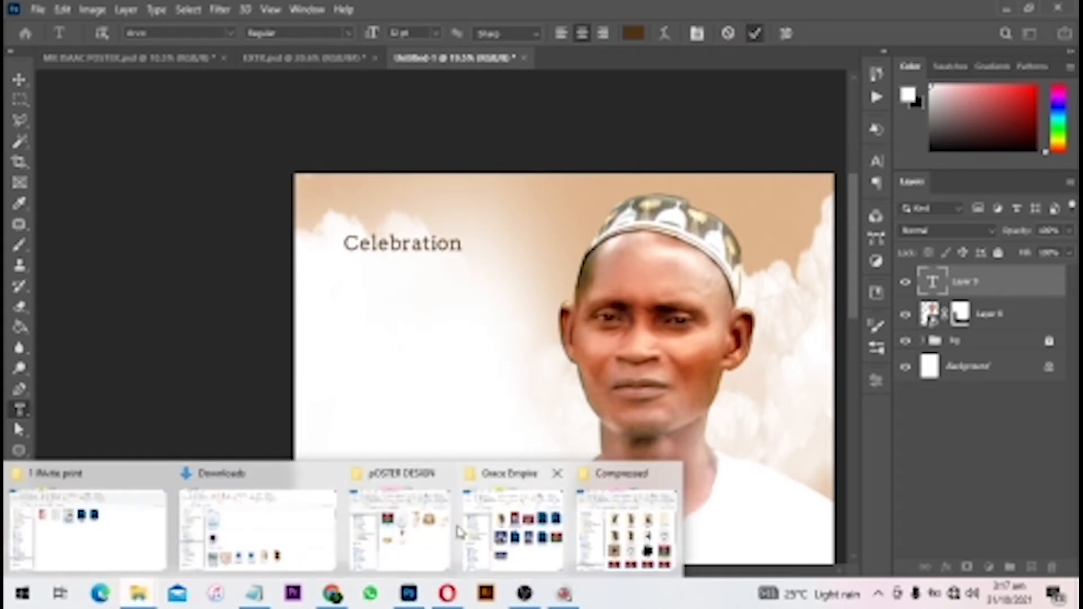
pyautogui.click(367, 530)
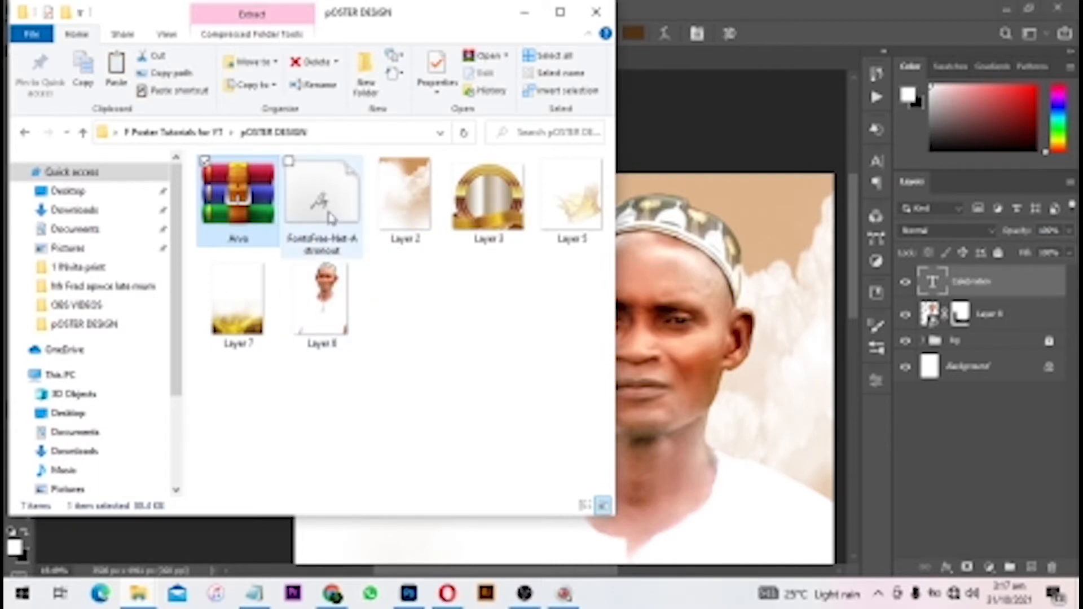
pyautogui.doubleClick(330, 218)
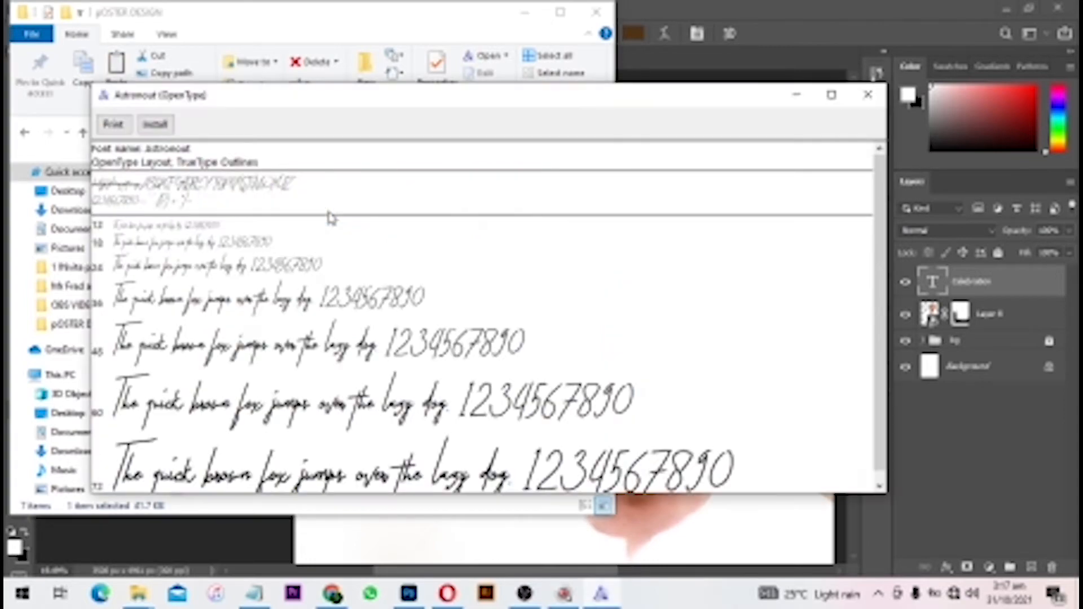
pyautogui.click(155, 125)
pyautogui.click(868, 95)
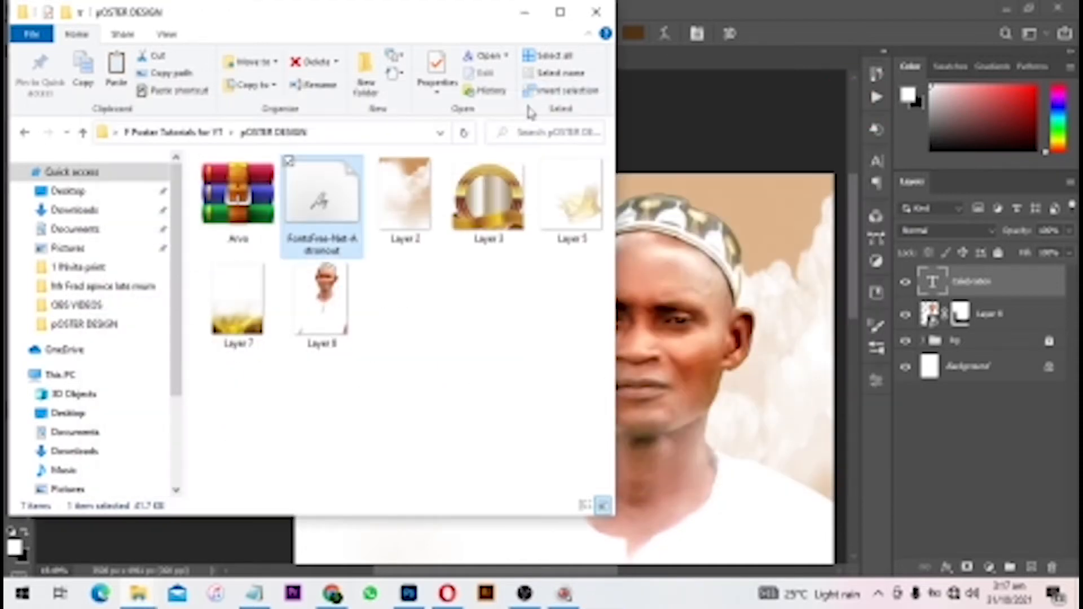
# - Preview the Astronout font again to confirm it, then return to the Celebration poster
pyautogui.doubleClick(303, 202)
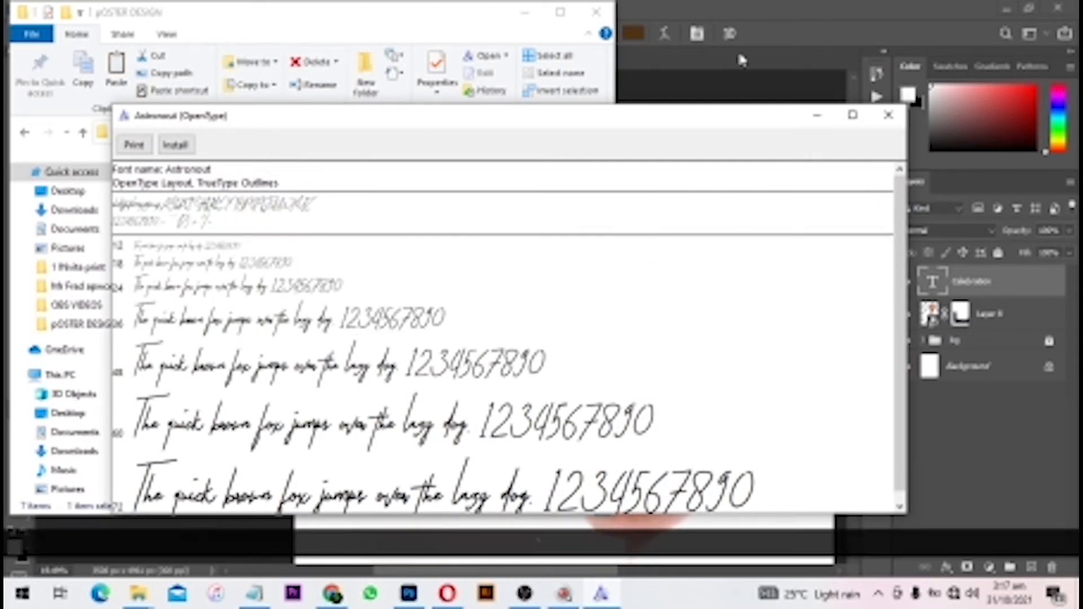
pyautogui.click(889, 121)
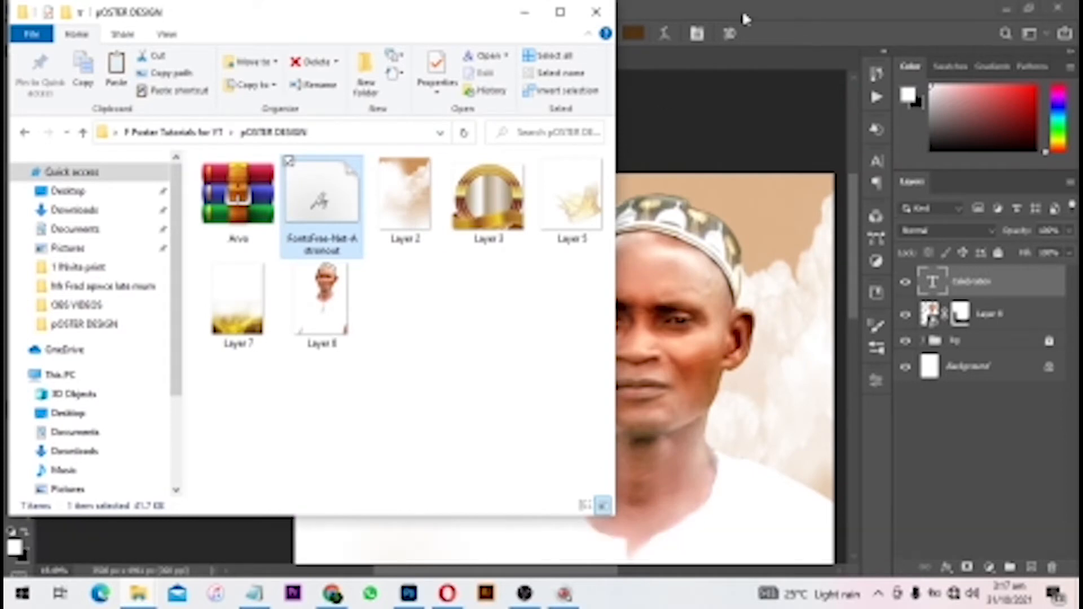
pyautogui.click(742, 11)
# - Nudge the Celebration heading slightly right and down and show the Character panel
pyautogui.press('v')
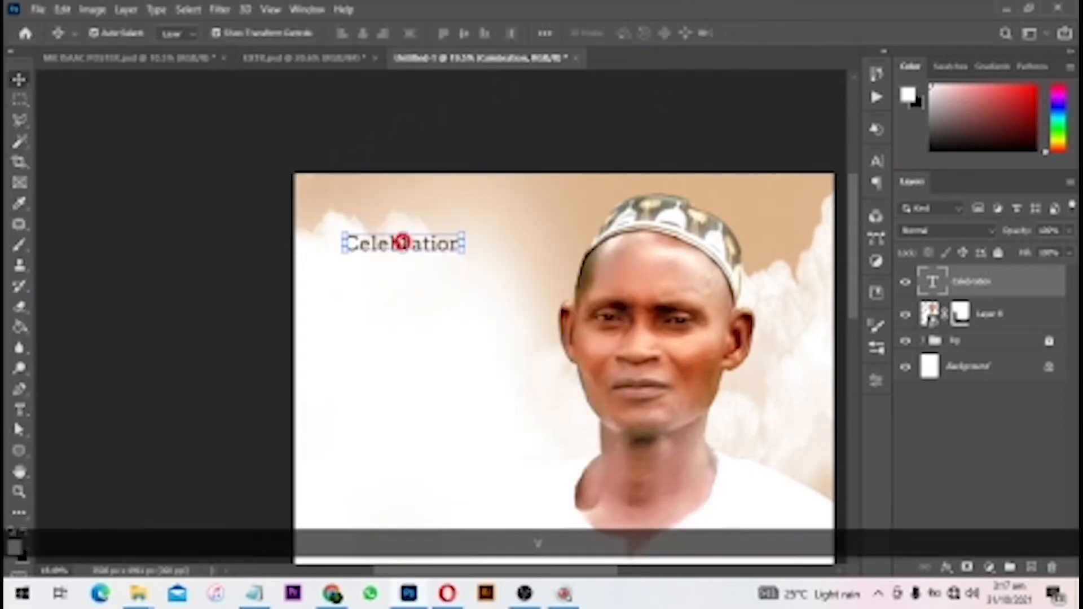
pyautogui.moveTo(404, 242); pyautogui.dragTo(432, 249)
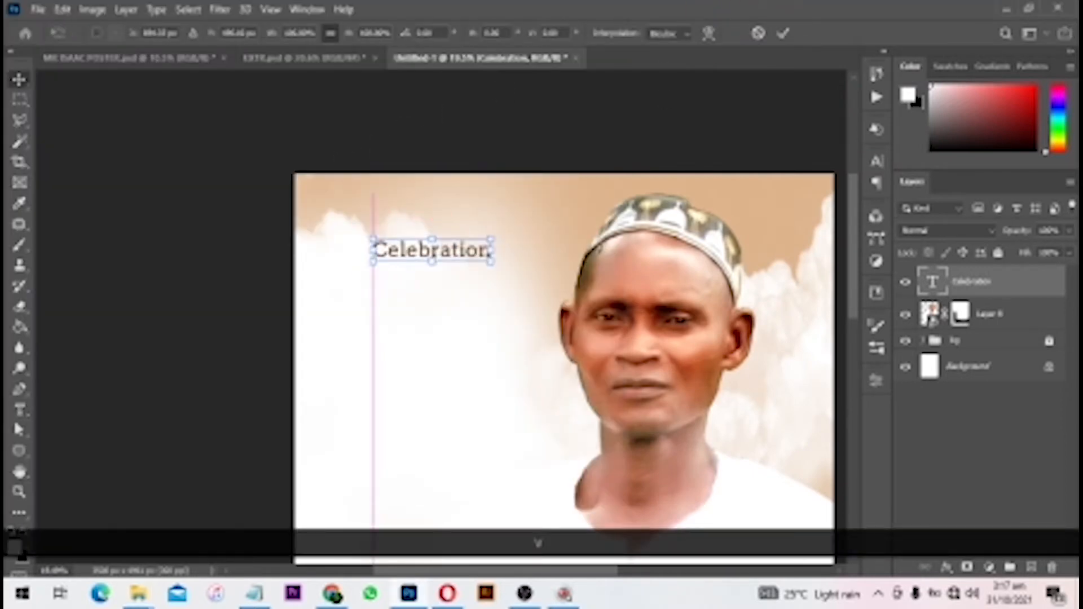
pyautogui.click(878, 161)
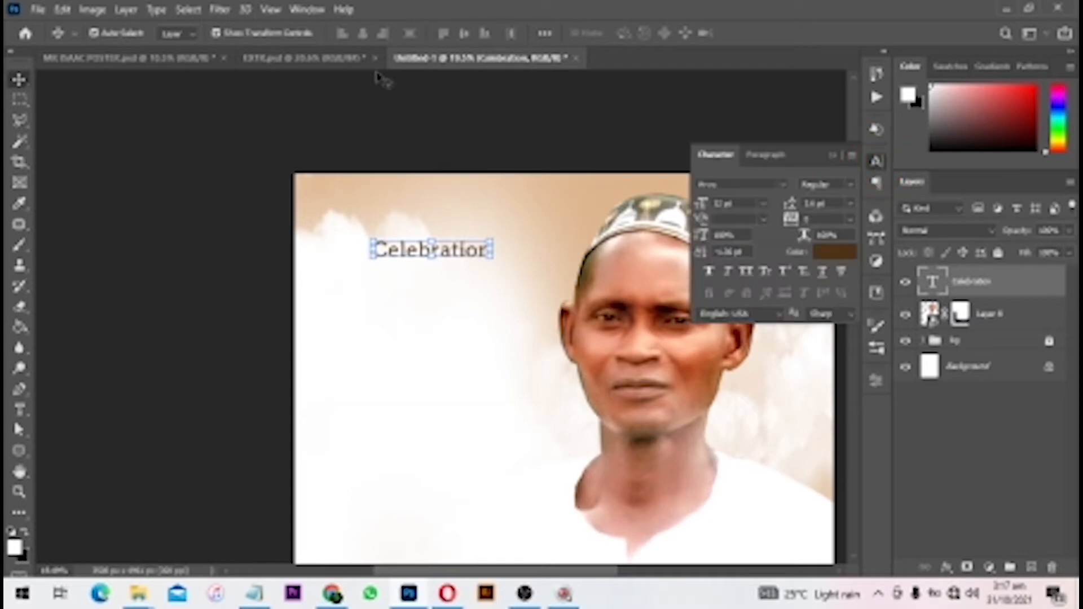
pyautogui.click(304, 9)
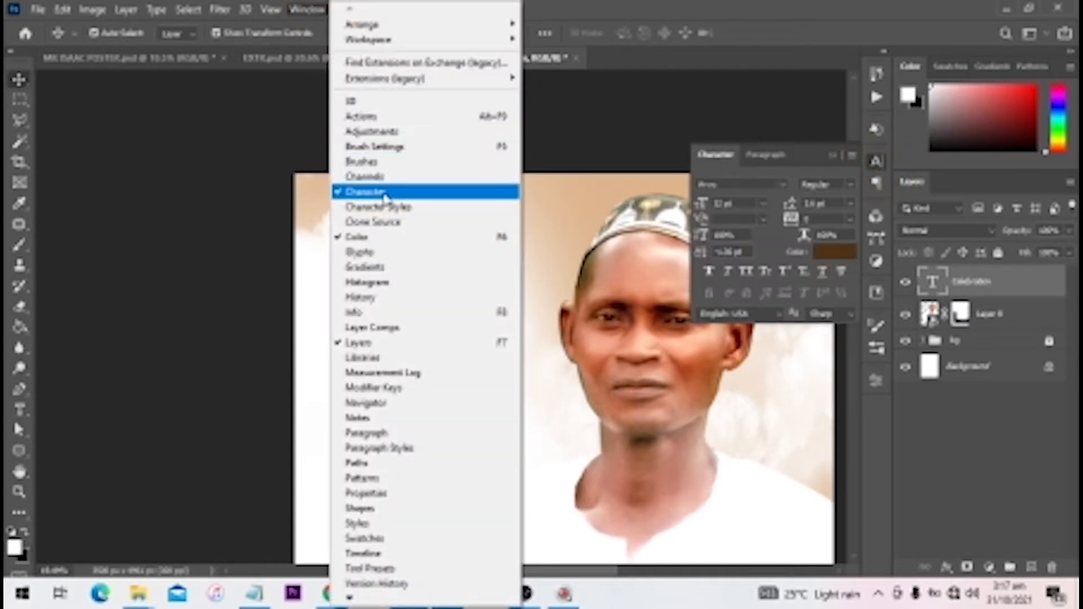
pyautogui.click(761, 180)
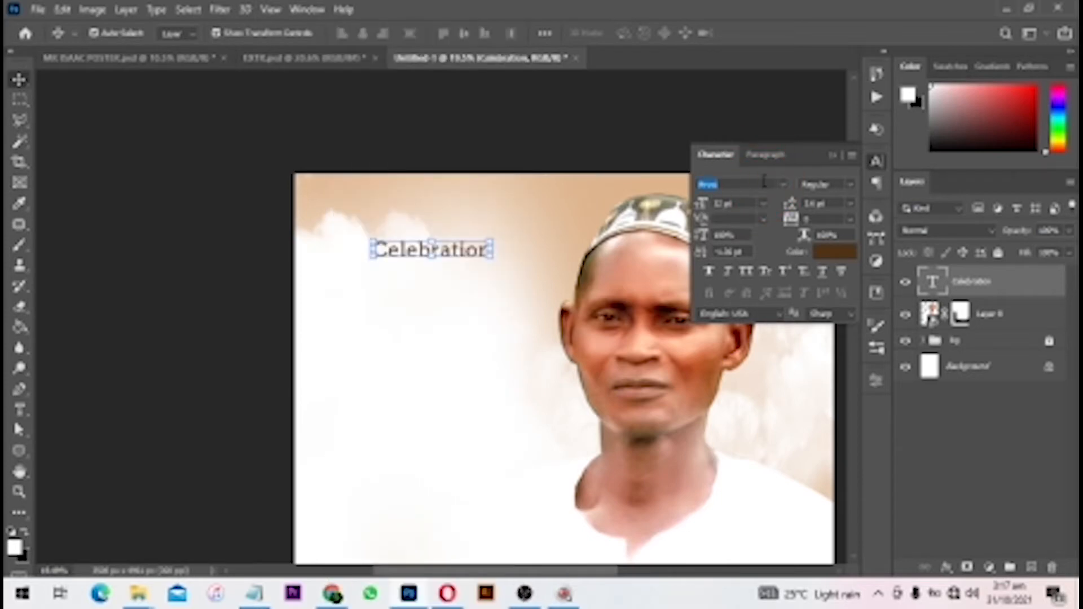
# - Set Celebration in the Astronout script font, enlarge it, and shift it down and left
pyautogui.write('as')
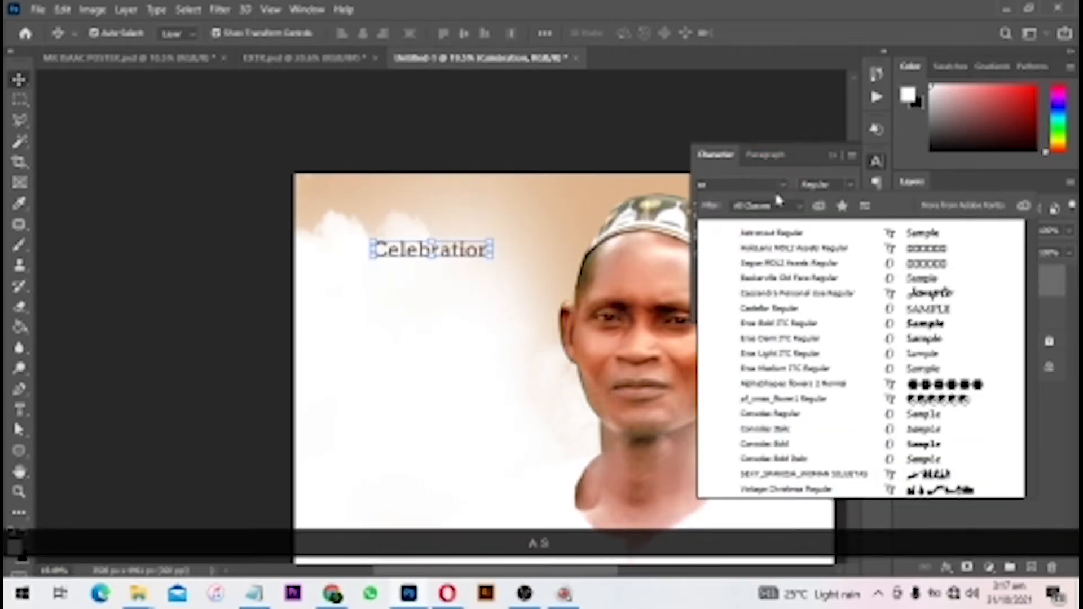
pyautogui.press('Down')
pyautogui.press('Return')
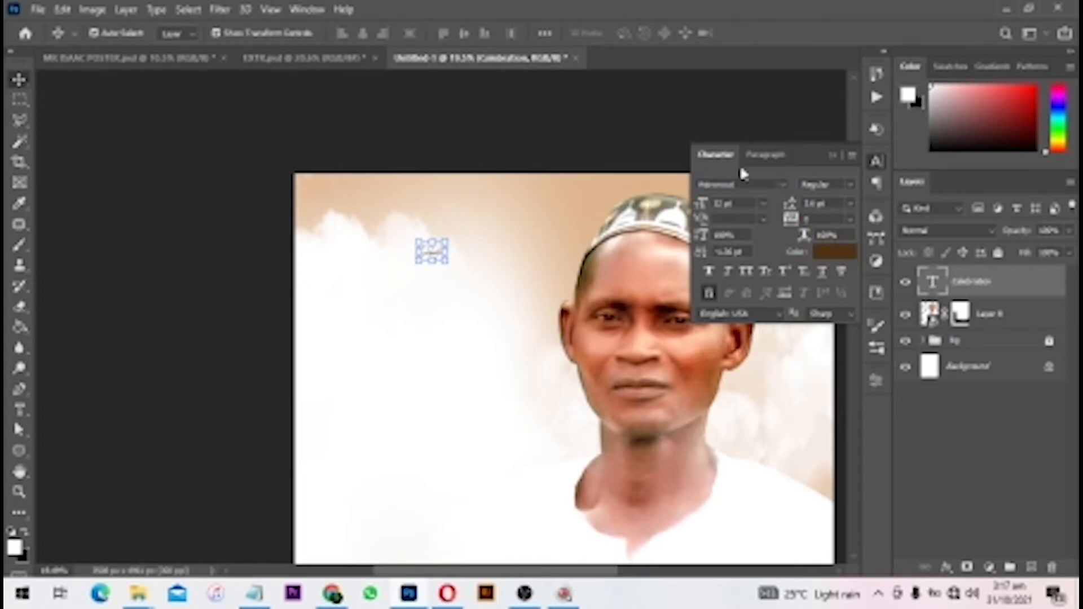
pyautogui.moveTo(702, 207); pyautogui.dragTo(797, 216)
pyautogui.moveTo(456, 241); pyautogui.dragTo(447, 257)
# - Start a new text line below the Celebration heading, briefly checking the poster design folder
pyautogui.press('t')
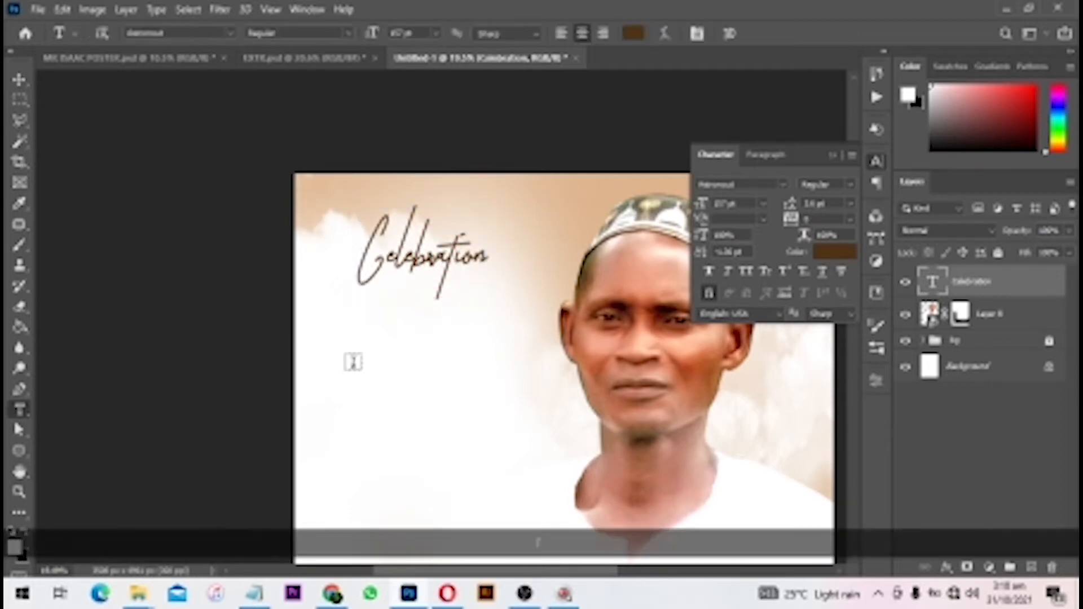
pyautogui.click(367, 360)
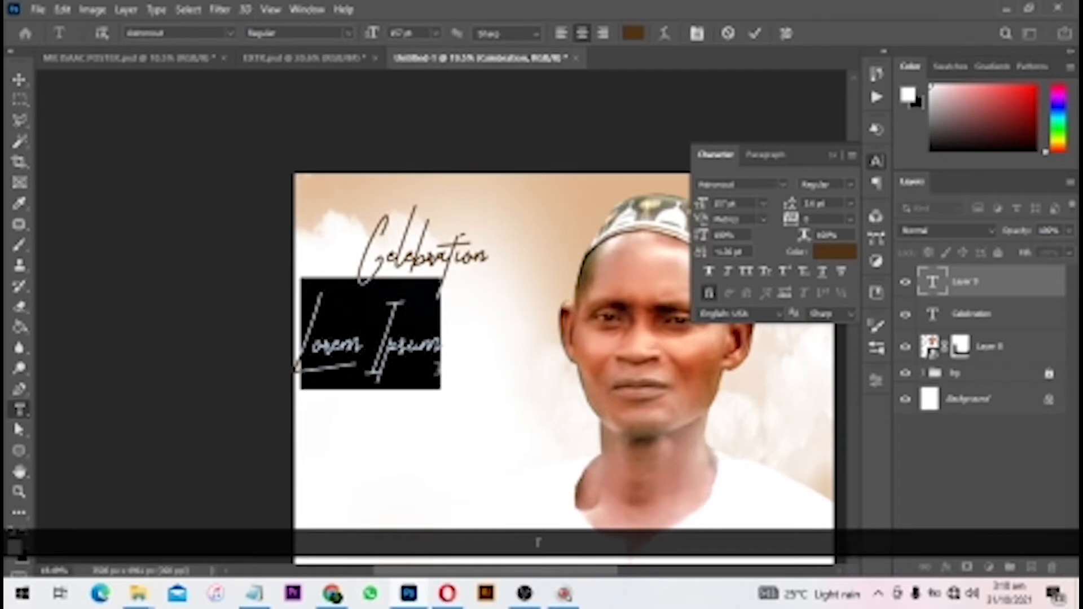
pyautogui.click(764, 187)
pyautogui.write('av')
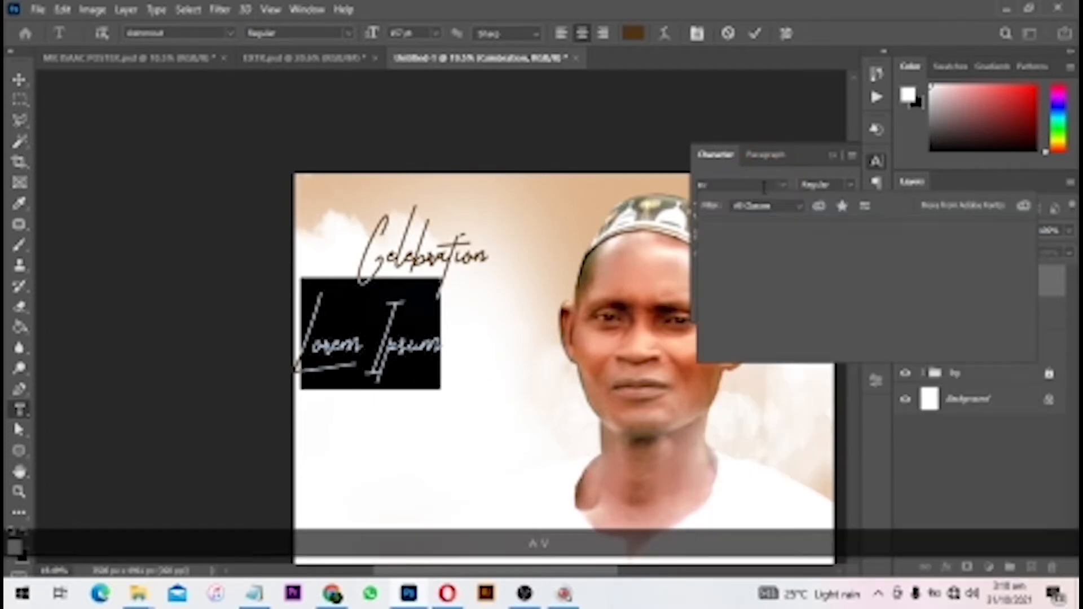
pyautogui.click(138, 593)
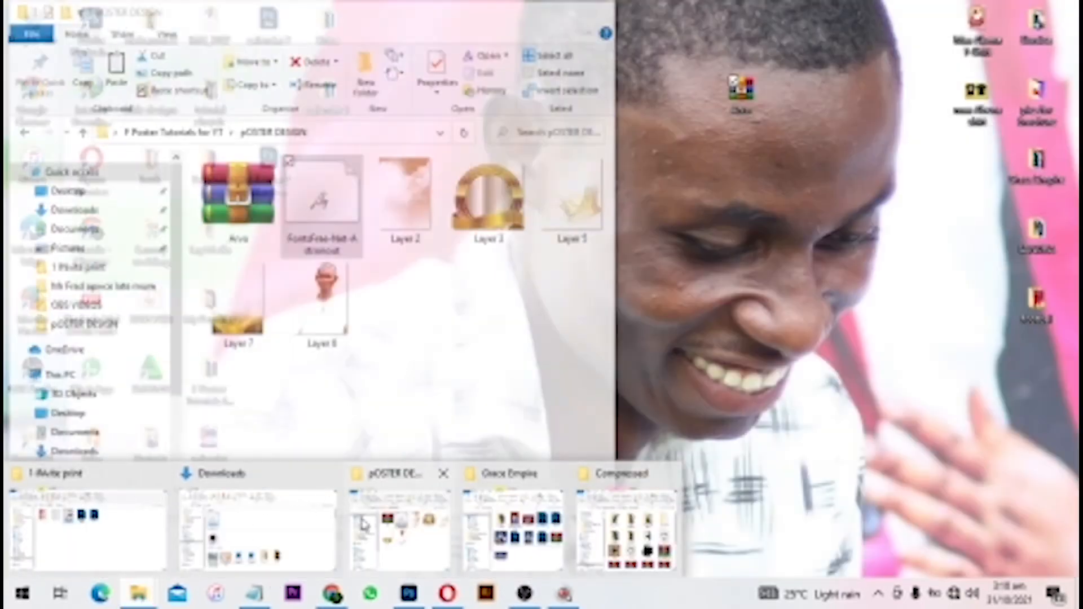
pyautogui.click(401, 530)
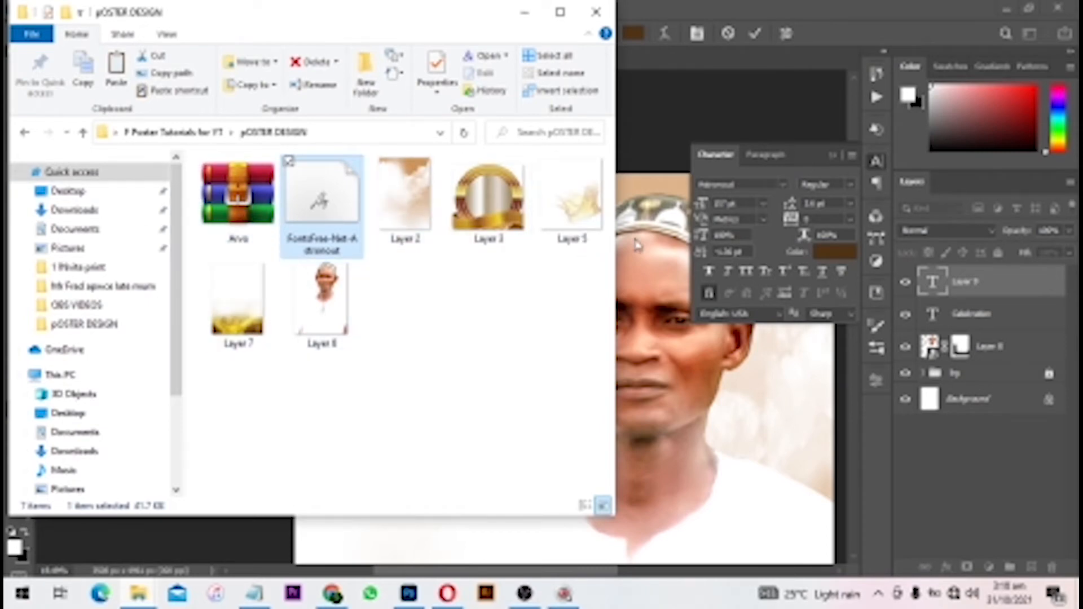
pyautogui.click(652, 242)
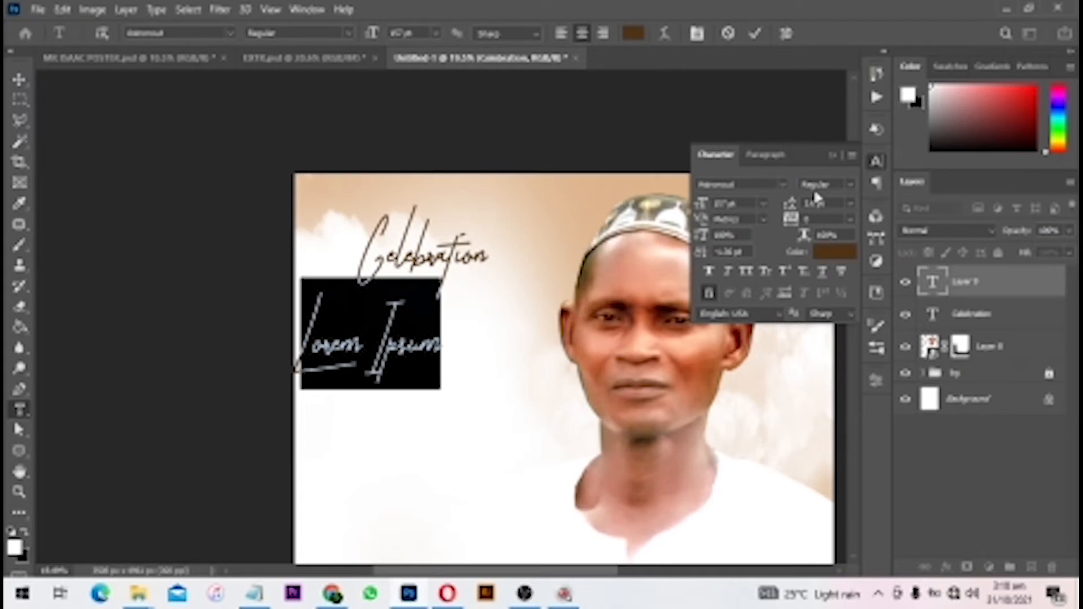
# - Apply Arvo Bold to the new text line
pyautogui.click(786, 185)
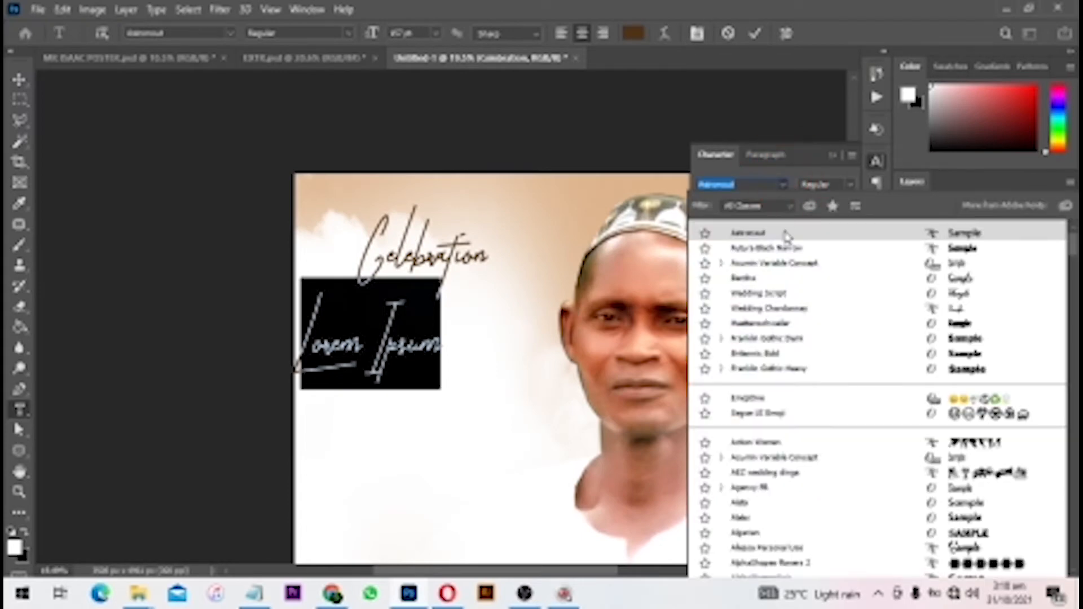
pyautogui.write('av')
pyautogui.press('BackSpace')
pyautogui.write('rvo')
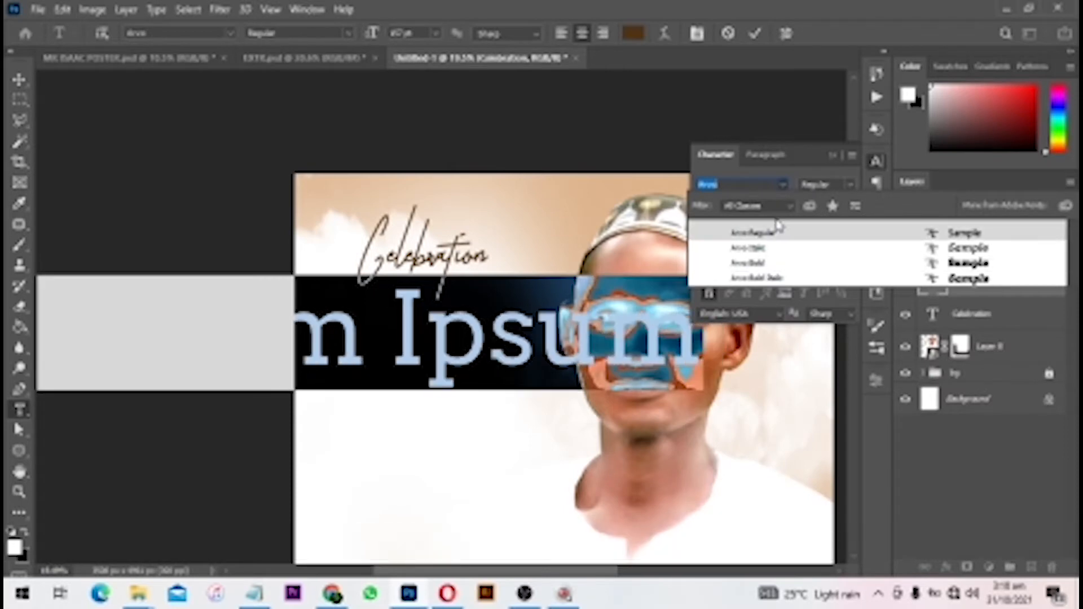
pyautogui.click(750, 263)
# - Size the text at 25 pt and place it just below the Celebration heading
pyautogui.write('10')
pyautogui.press('Return')
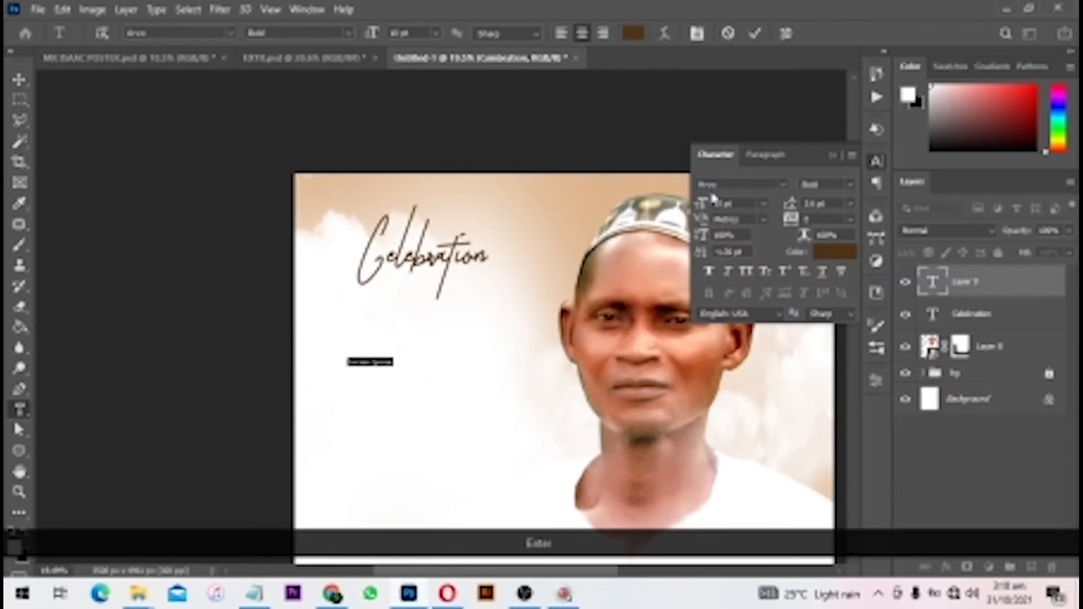
pyautogui.moveTo(741, 208); pyautogui.dragTo(557, 141)
pyautogui.write('60')
pyautogui.press('Return')
pyautogui.moveTo(379, 336); pyautogui.dragTo(438, 286)
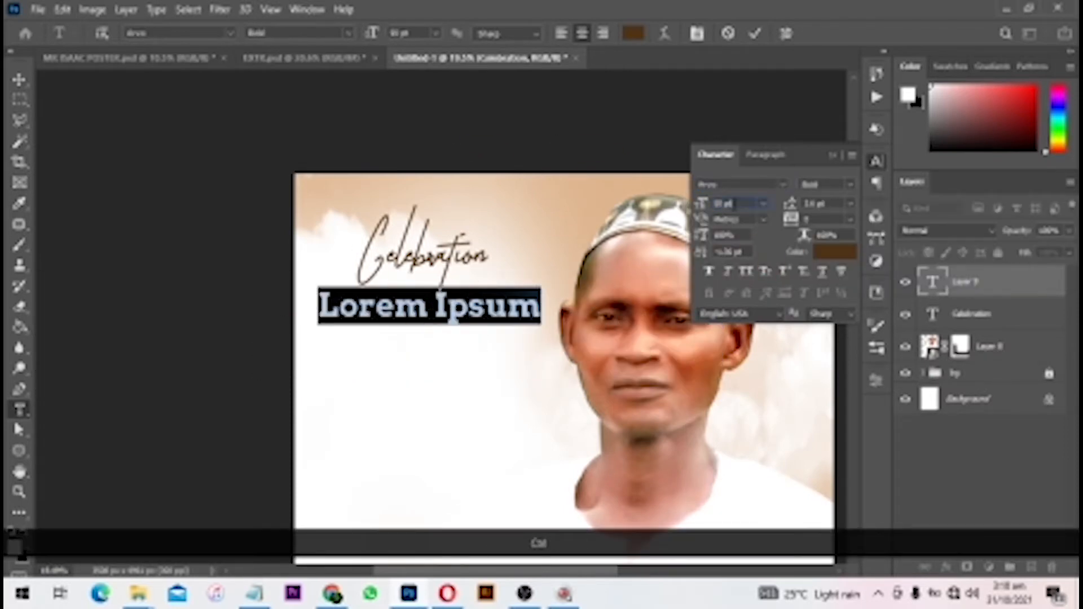
pyautogui.moveTo(734, 204); pyautogui.dragTo(531, 199)
pyautogui.write('25')
pyautogui.press('Return')
pyautogui.scroll(4, 444, 286)
pyautogui.scroll(3, 445, 285)
pyautogui.moveTo(493, 334); pyautogui.dragTo(498, 312)
# - Type 'of life well lived' as the subheading and nudge it into position
pyautogui.write('of life')
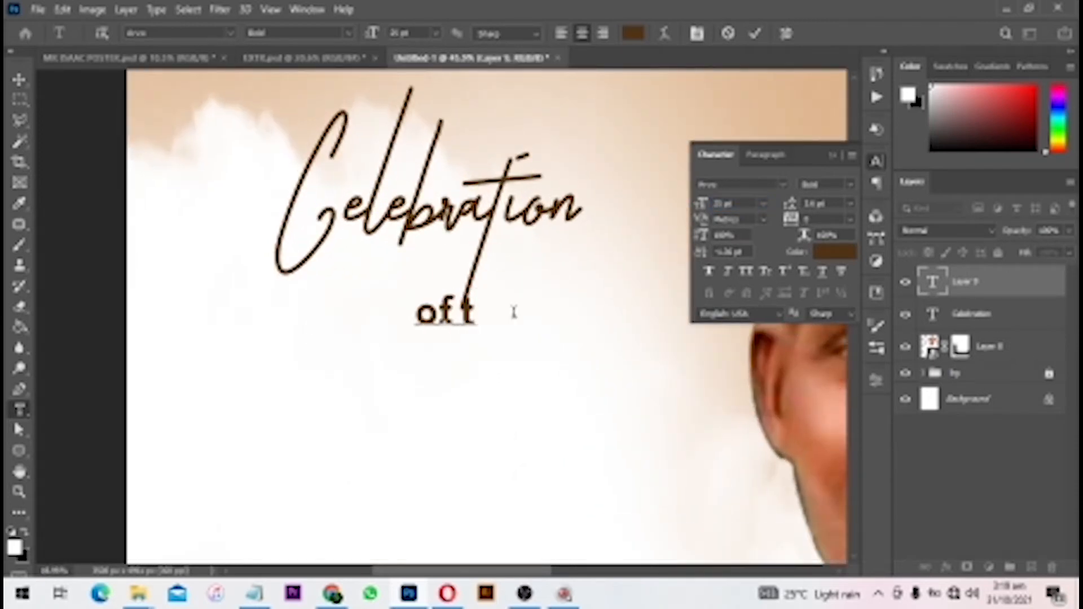
pyautogui.write('ll liu')
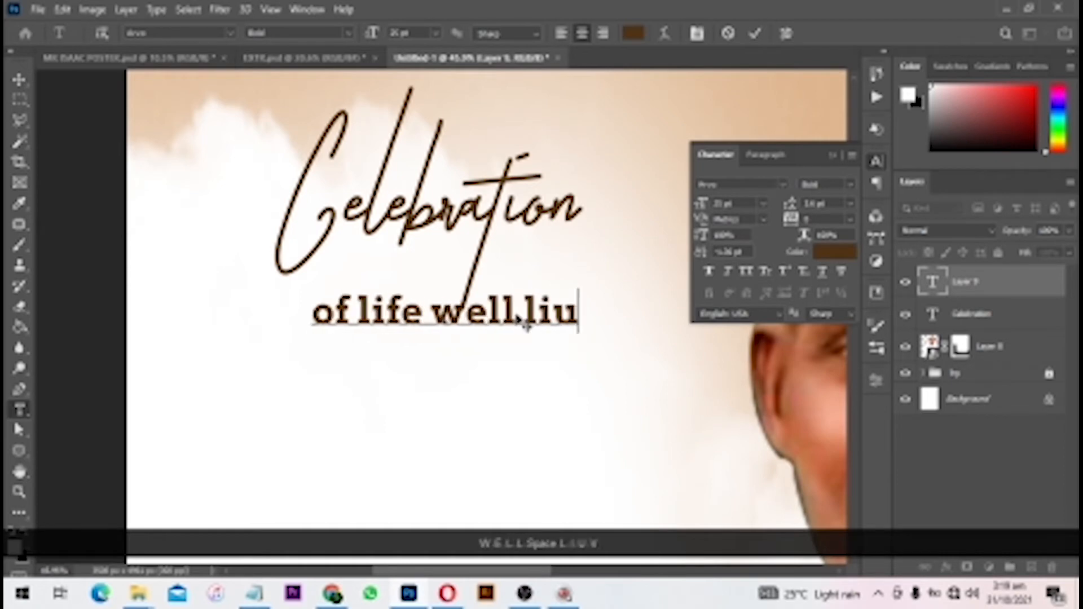
pyautogui.write('e')
pyautogui.press('BackSpace')
pyautogui.press('BackSpace')
pyautogui.press('BackSpace')
pyautogui.write('ved')
pyautogui.press('BackSpace')
pyautogui.press('BackSpace')
pyautogui.press('BackSpace')
pyautogui.write('ived')
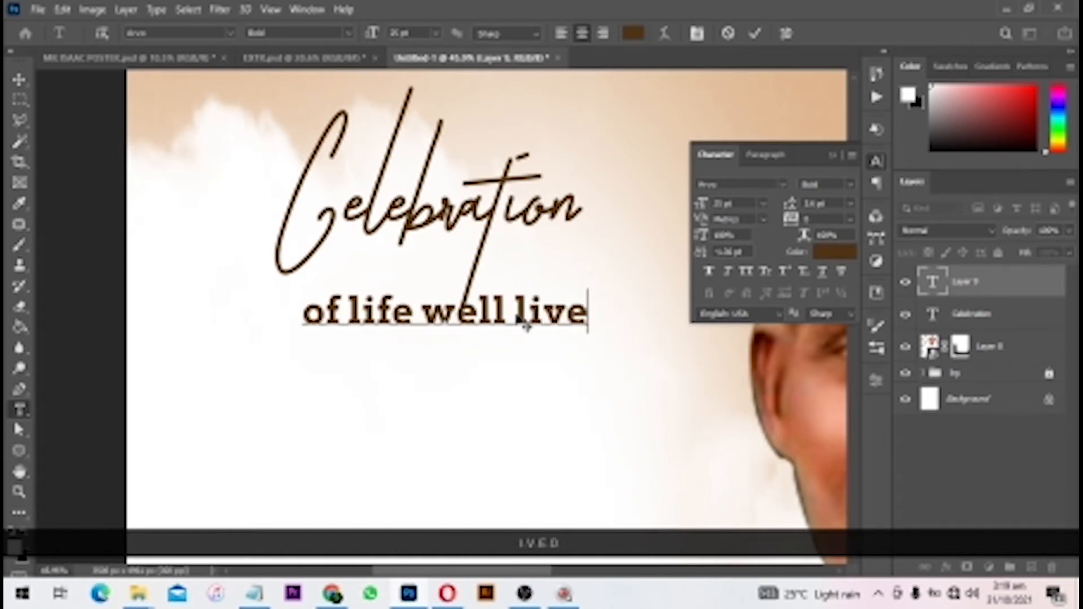
pyautogui.press('Return')
pyautogui.press('v')
pyautogui.moveTo(524, 301); pyautogui.dragTo(564, 266)
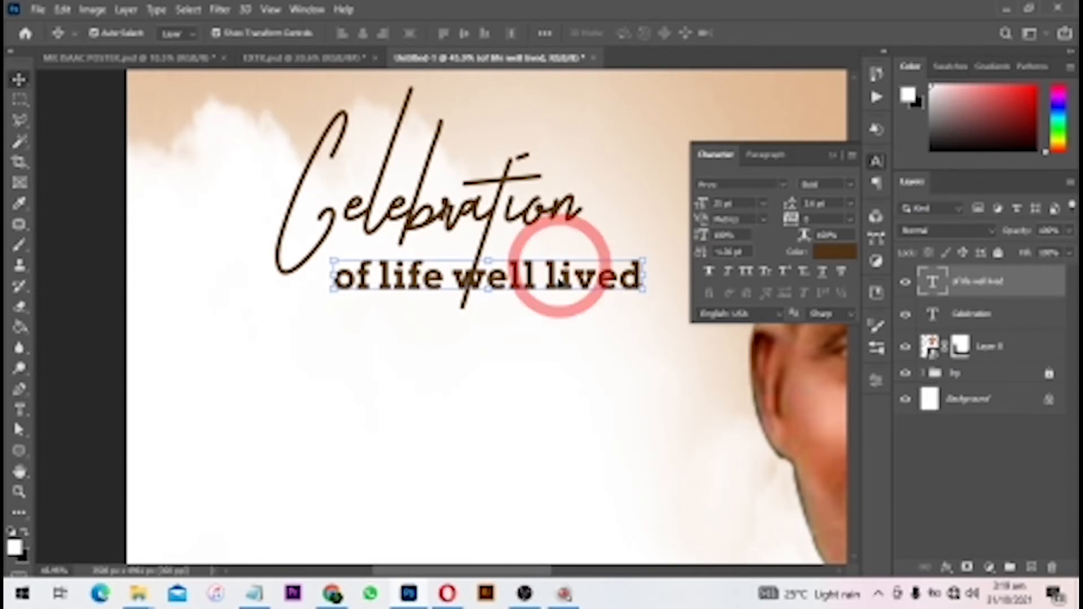
# - Switch the subheading to Arvo Regular and centre it beneath Celebration
pyautogui.click(849, 185)
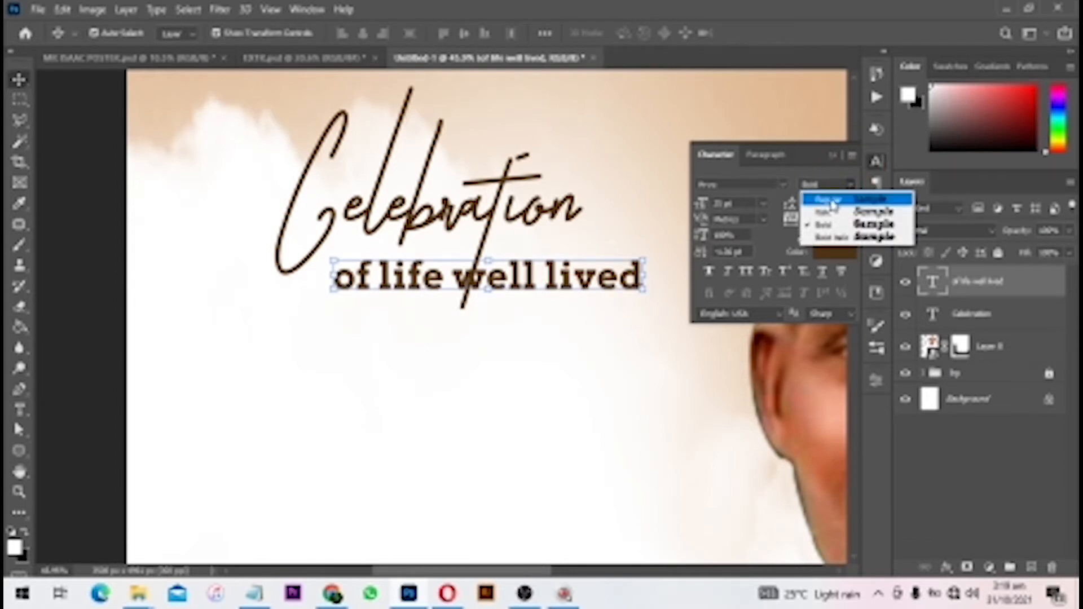
pyautogui.click(832, 202)
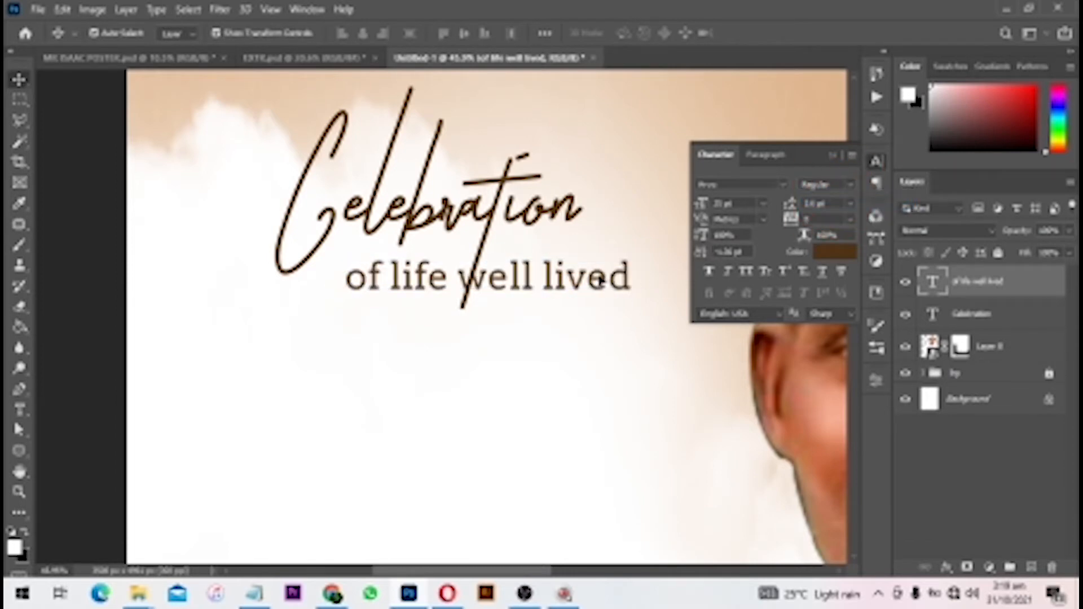
pyautogui.moveTo(599, 280); pyautogui.dragTo(586, 279)
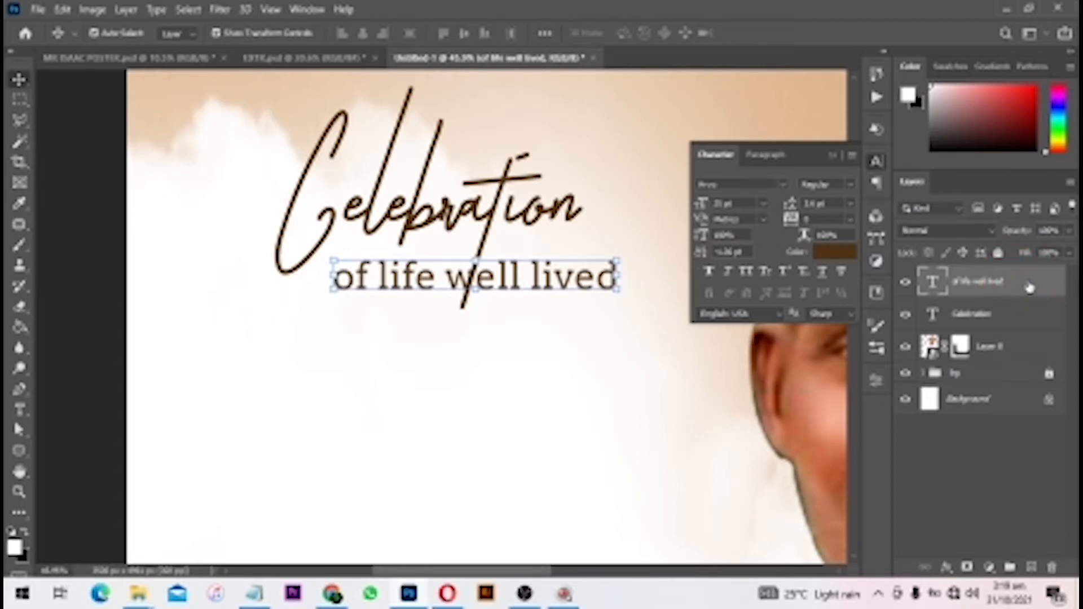
# - Add a white Screen Outer Glow to 'of life well lived' at 100% opacity, adjusting spread and size
pyautogui.click(950, 571)
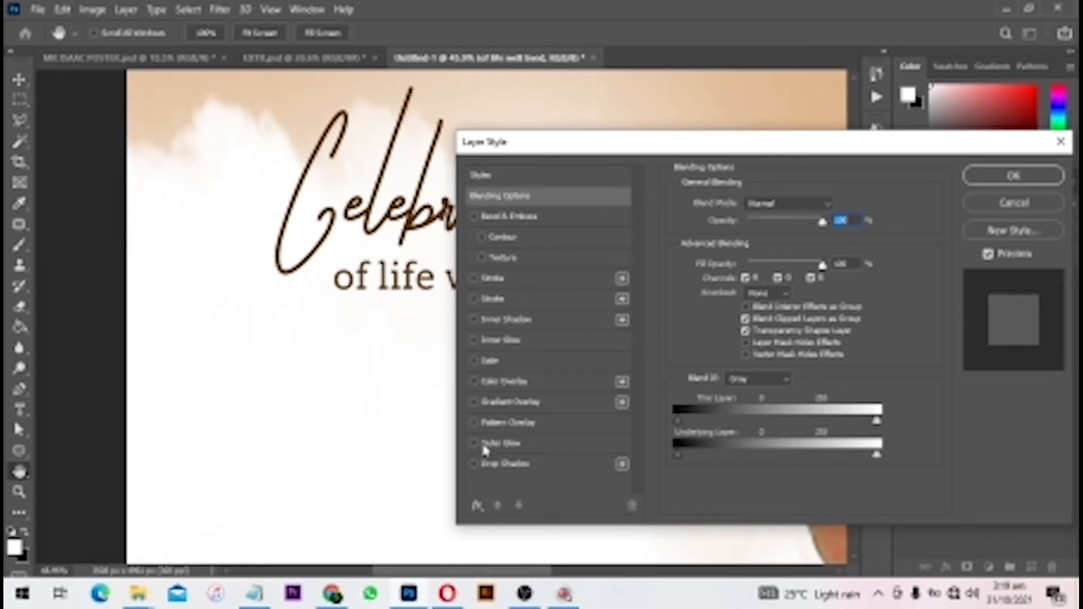
pyautogui.click(501, 444)
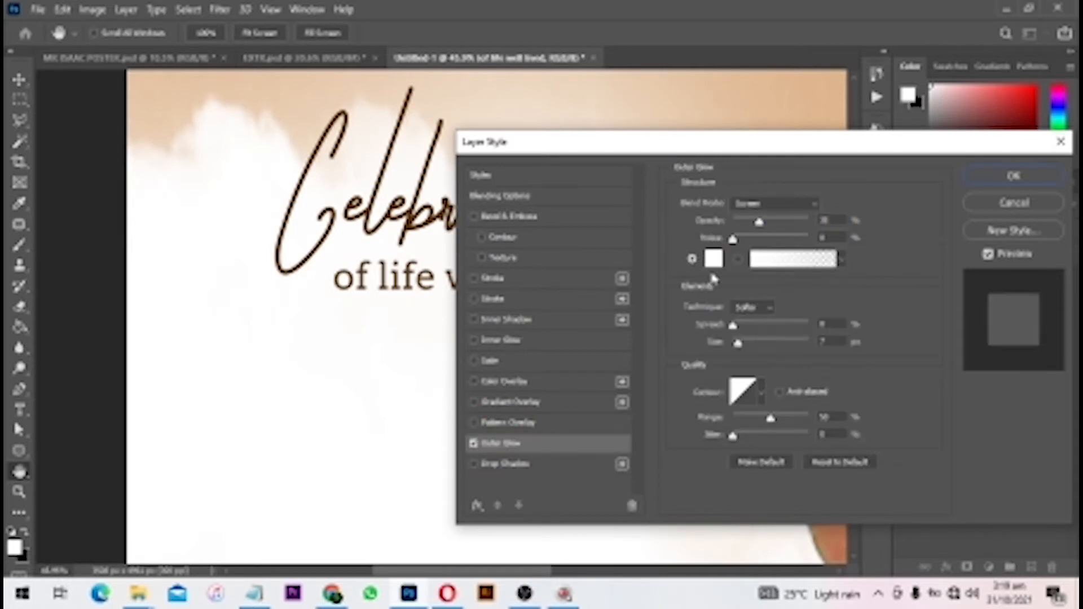
pyautogui.moveTo(724, 151); pyautogui.dragTo(893, 119)
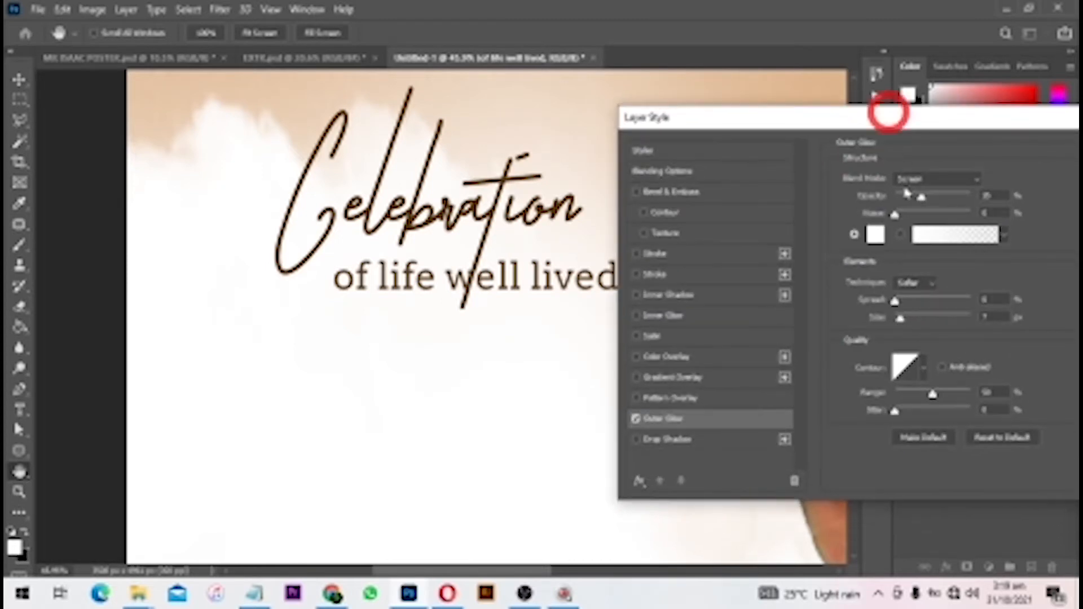
pyautogui.click(917, 320)
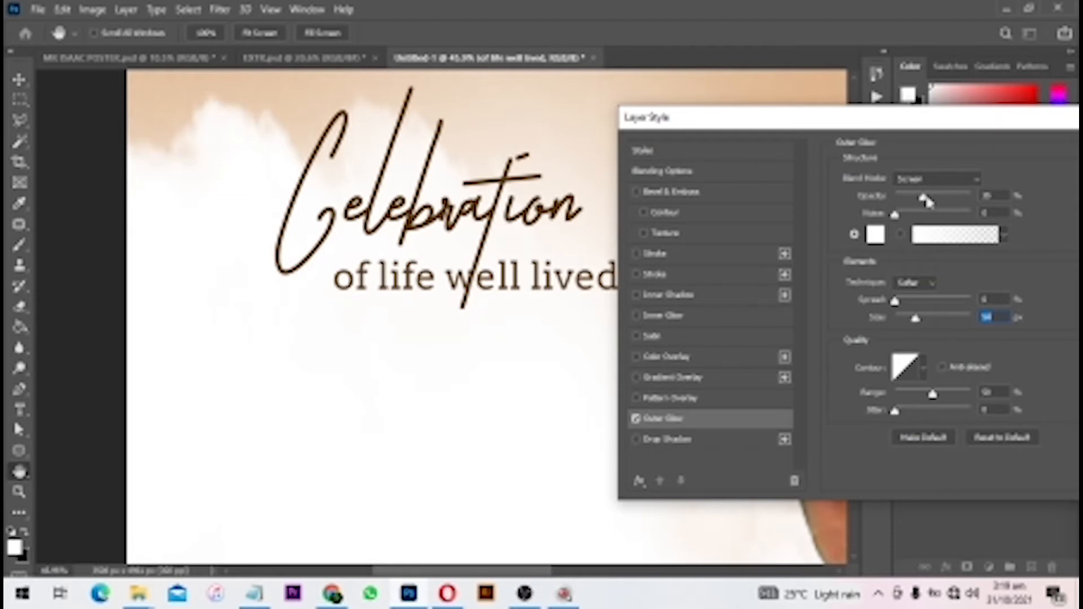
pyautogui.moveTo(924, 199); pyautogui.dragTo(961, 199)
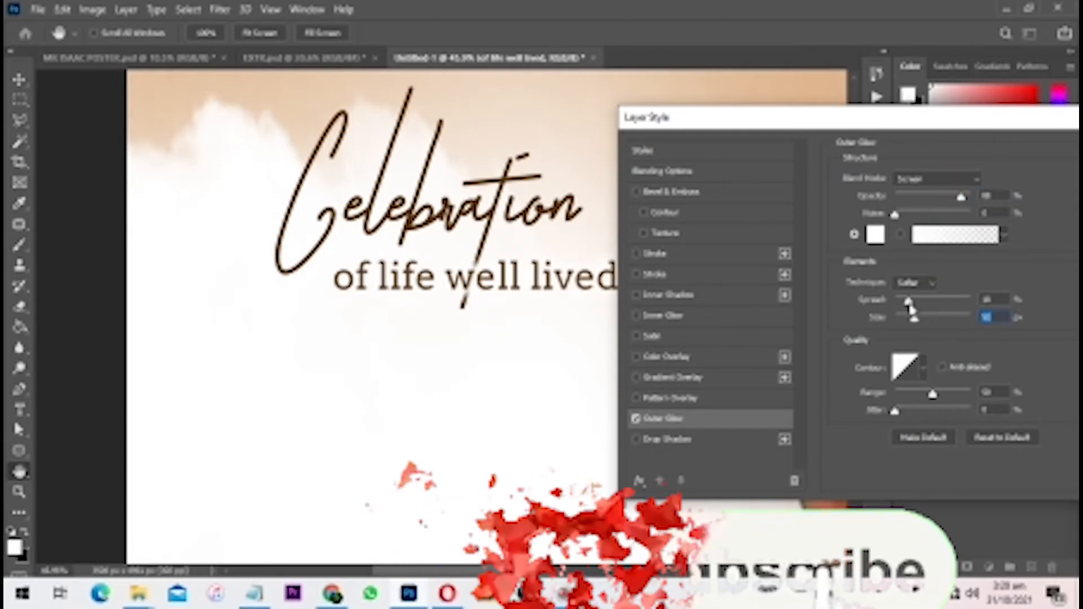
pyautogui.click(909, 303)
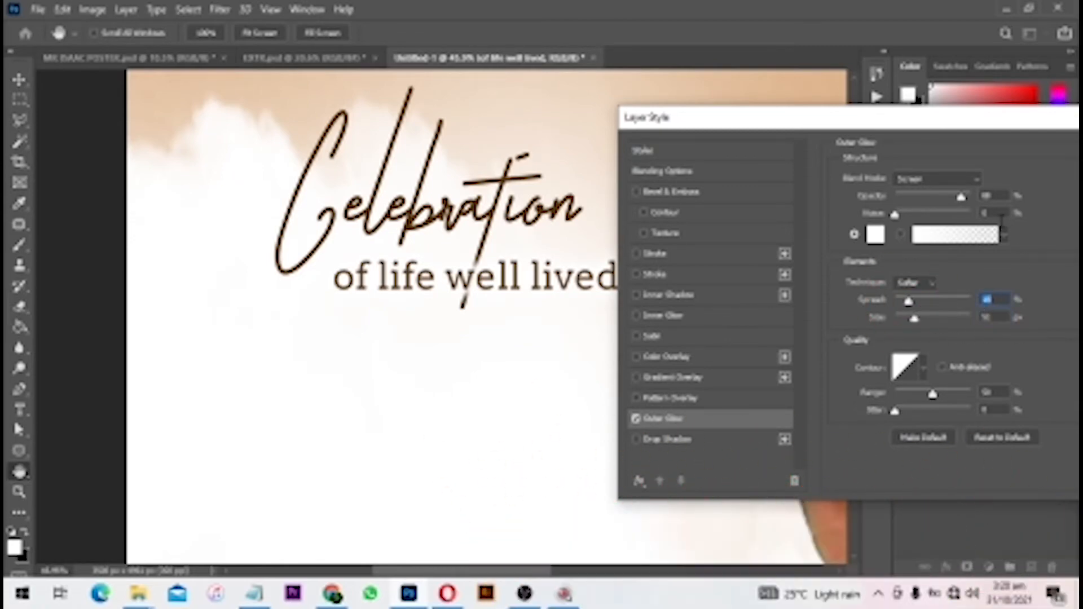
pyautogui.moveTo(962, 198); pyautogui.dragTo(1001, 199)
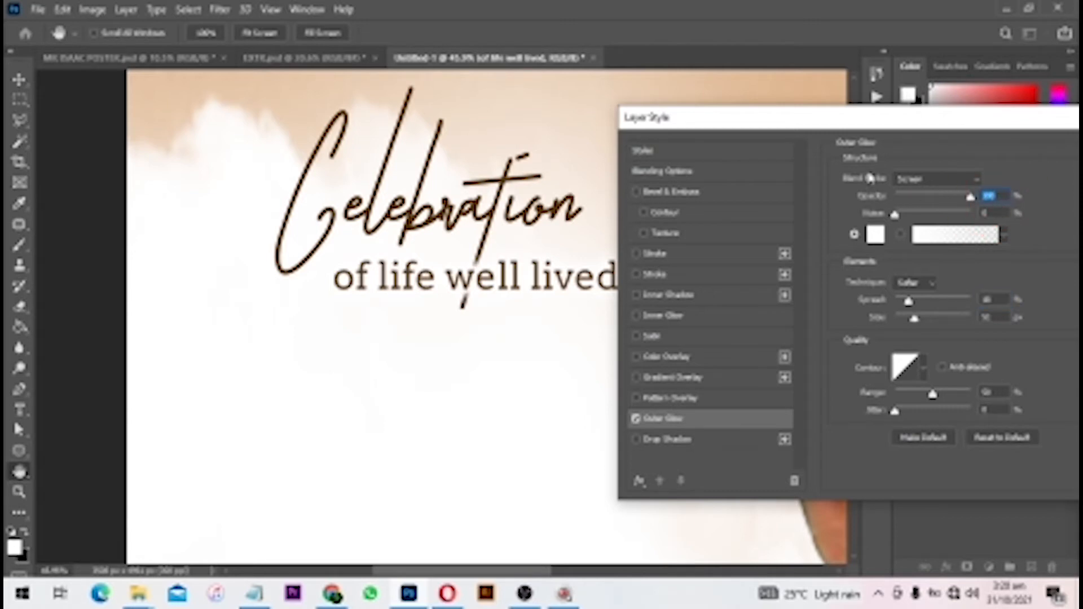
pyautogui.press('Return')
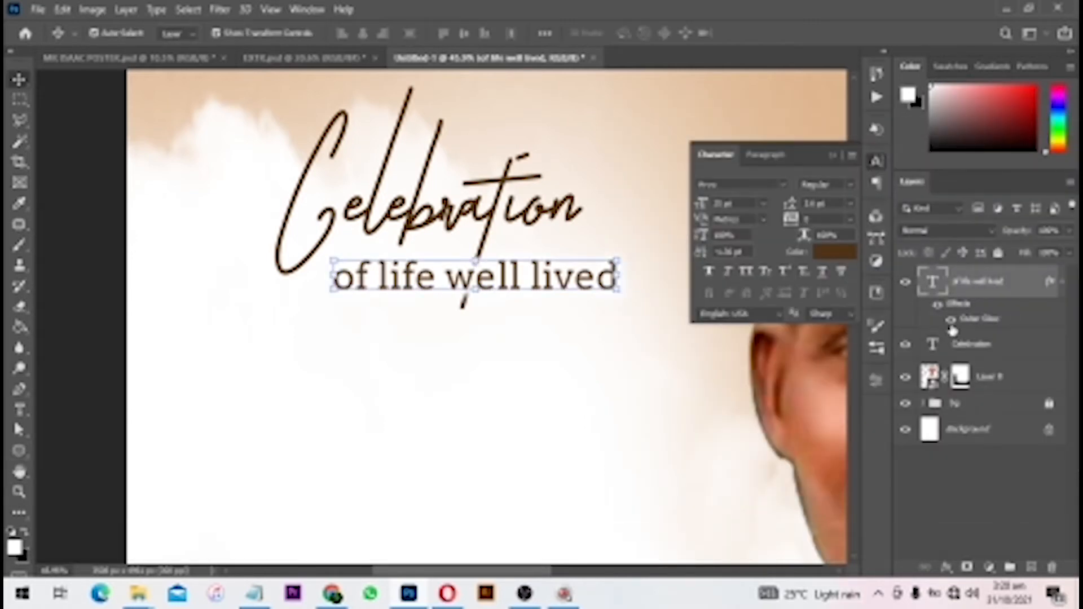
# - Compare the subheading with and without its glow and undo a trial move
pyautogui.click(951, 322)
pyautogui.click(952, 321)
pyautogui.moveTo(589, 277); pyautogui.dragTo(582, 330)
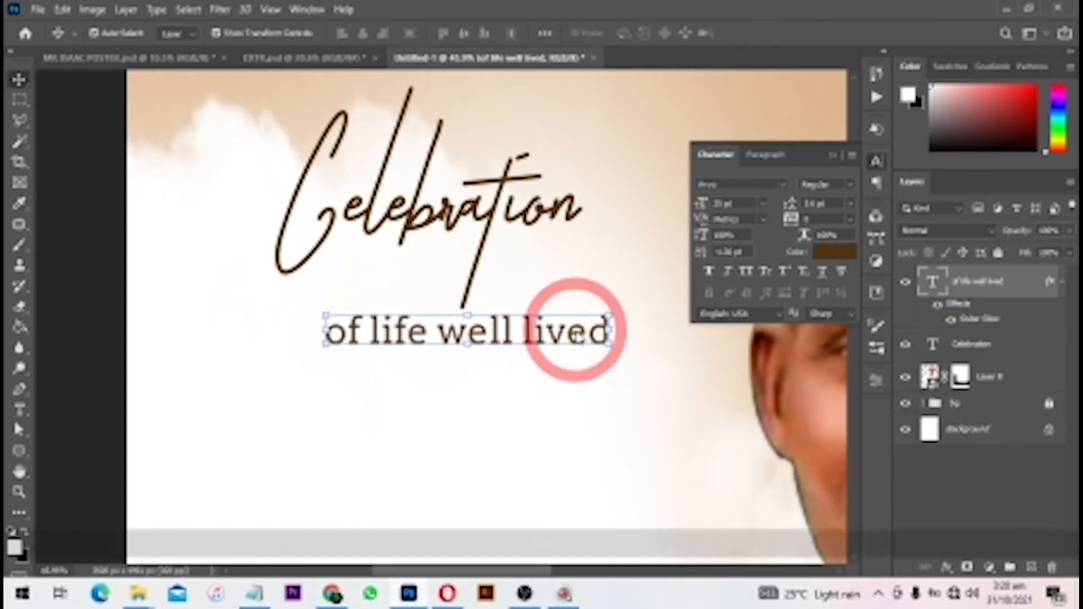
pyautogui.hotkey('ctrl', 'z')
pyautogui.scroll(-6, 609, 338)
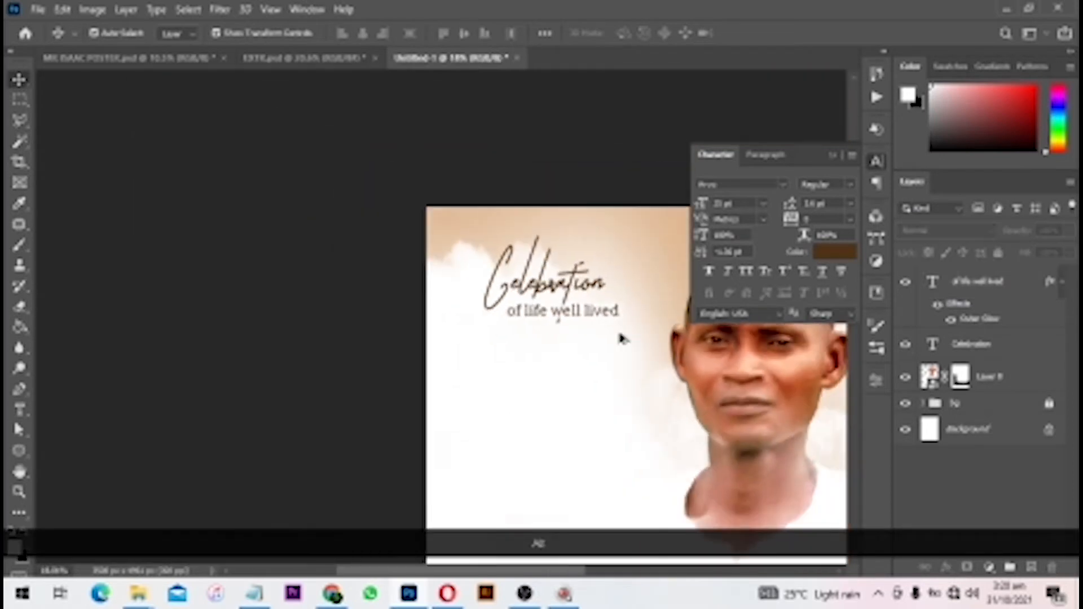
pyautogui.scroll(1, 580, 273)
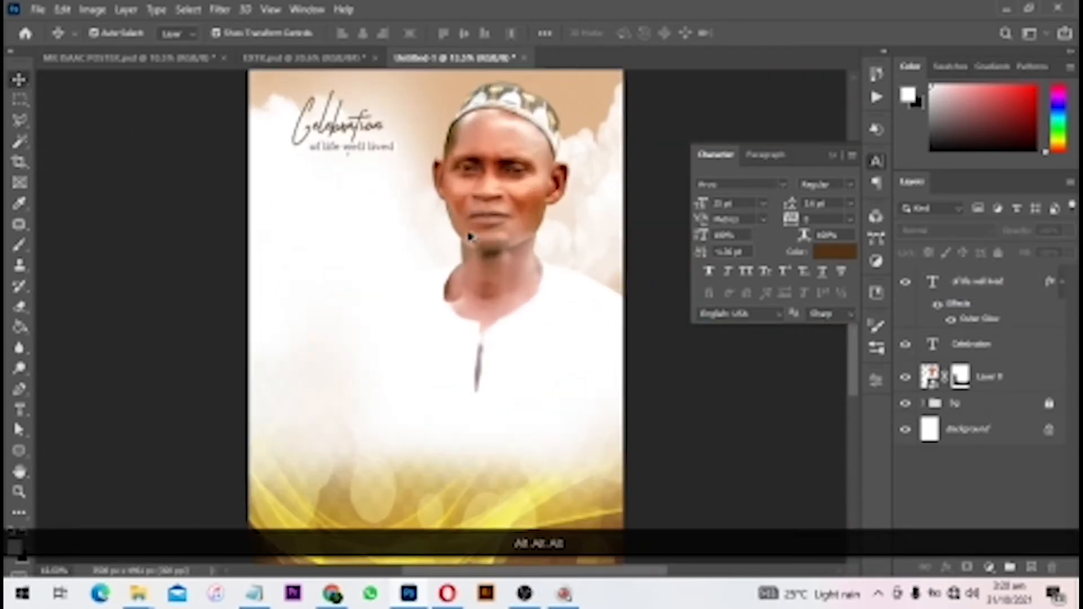
# - Draw a paragraph text box on the left and paste the mourners and family lines from Notepad
pyautogui.click(21, 409)
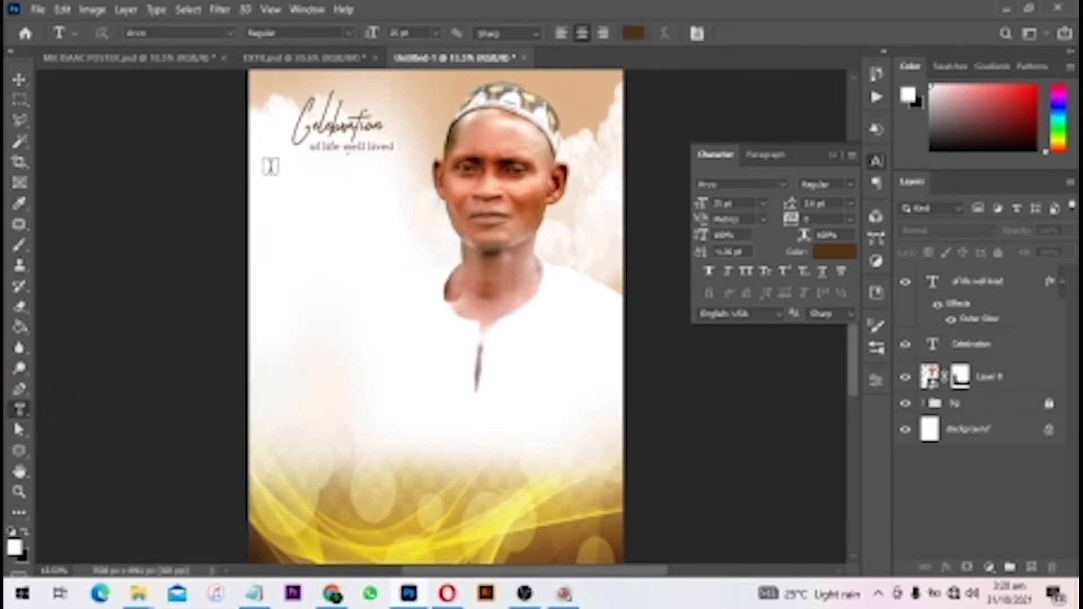
pyautogui.moveTo(271, 170); pyautogui.dragTo(423, 418)
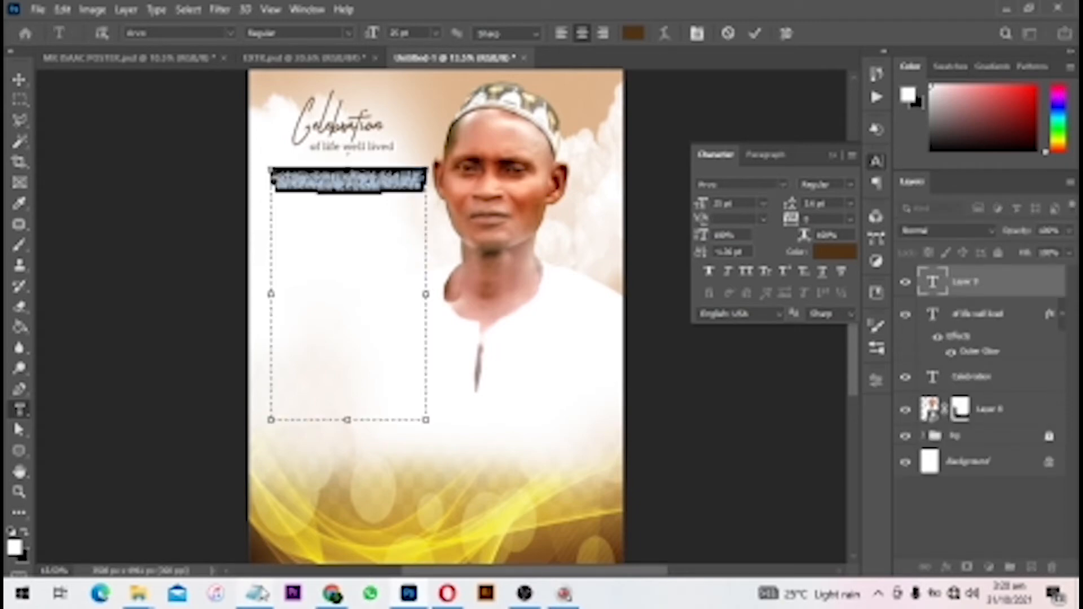
pyautogui.click(257, 593)
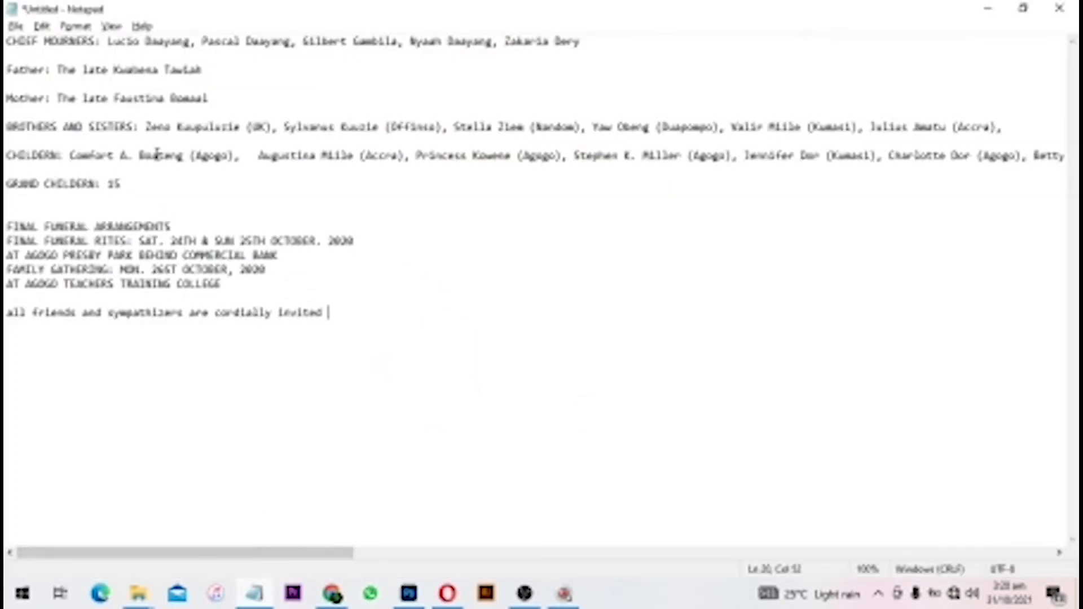
pyautogui.moveTo(150, 183); pyautogui.dragTo(8, 8)
pyautogui.hotkey('ctrl', 'c')
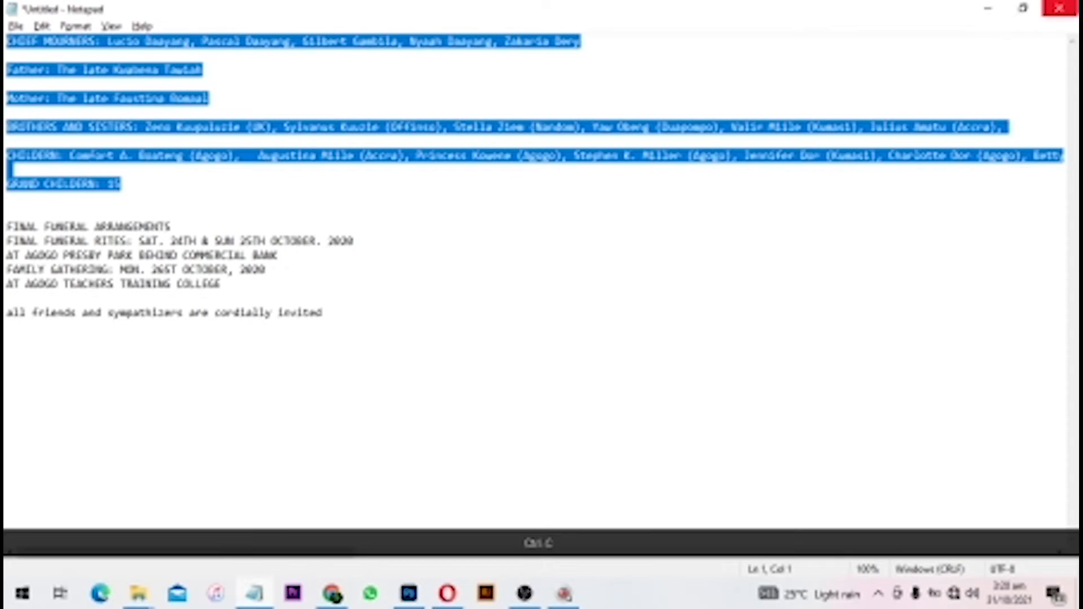
pyautogui.click(988, 7)
pyautogui.hotkey('ctrl', 'v')
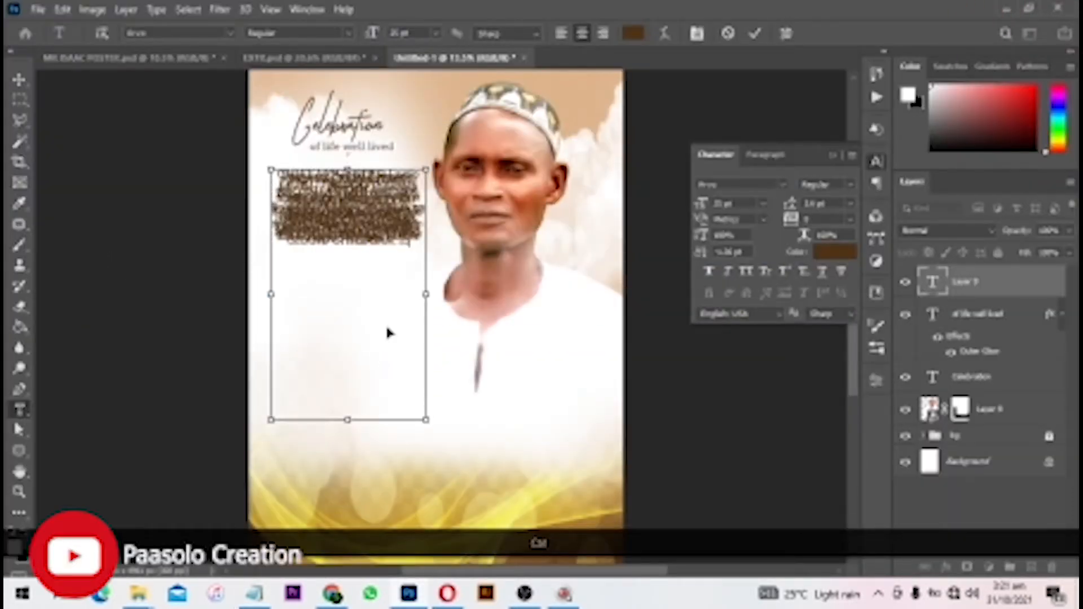
# - Select all the pasted family text and set it to 18 pt
pyautogui.hotkey('ctrl', 'a')
pyautogui.hotkey('alt', 'Down')
pyautogui.hotkey('alt', 'Down')
pyautogui.hotkey('alt', 'Down')
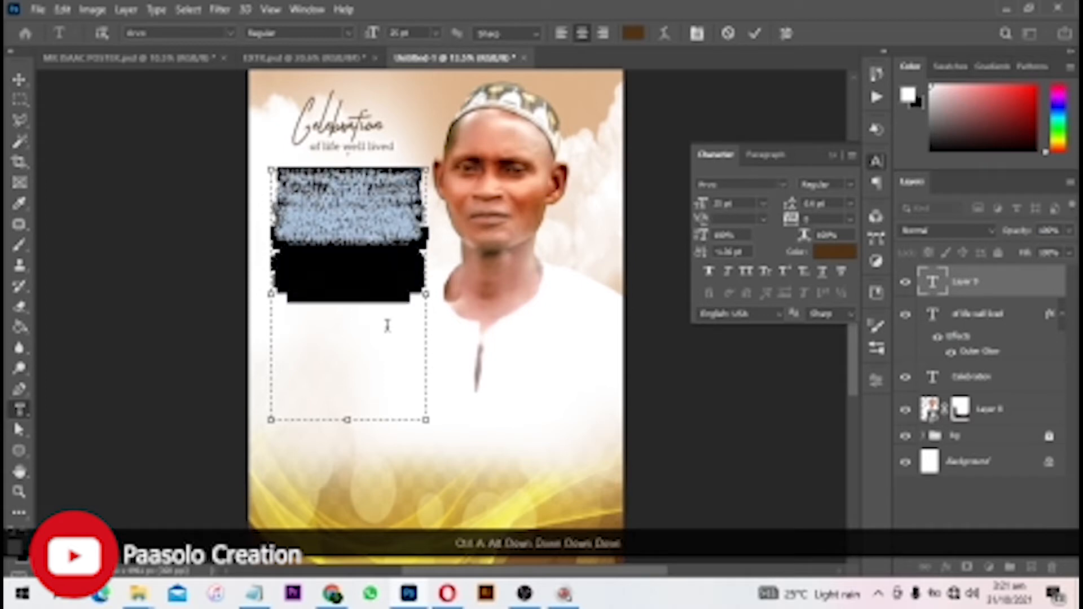
pyautogui.hotkey('alt', 'Down')
pyautogui.hotkey('alt', 'Down')
pyautogui.hotkey('alt', 'Down')
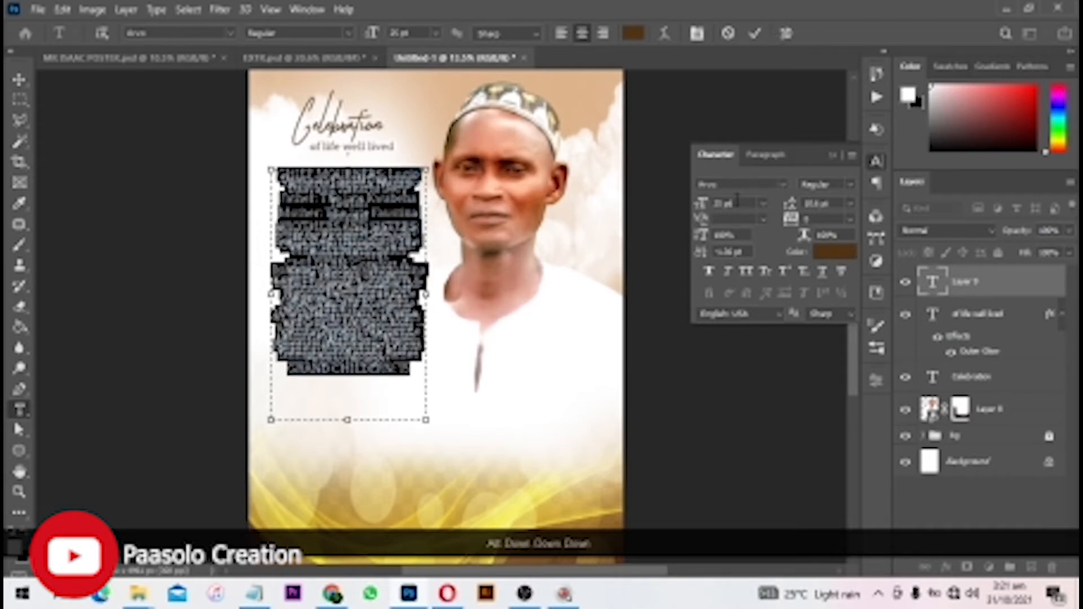
pyautogui.write('12')
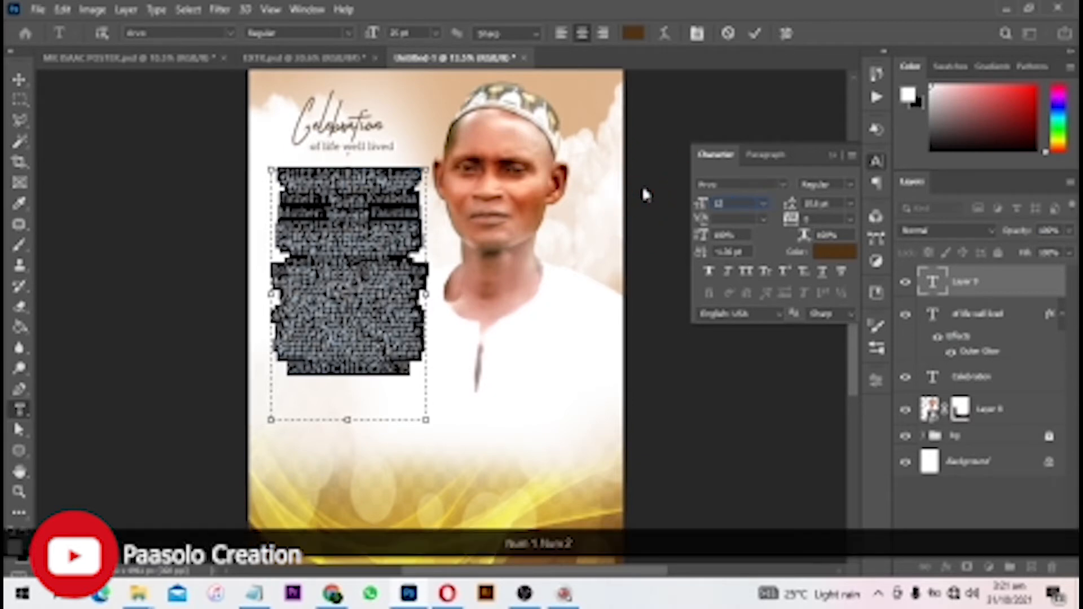
pyautogui.press('Return')
pyautogui.scroll(2, 352, 247)
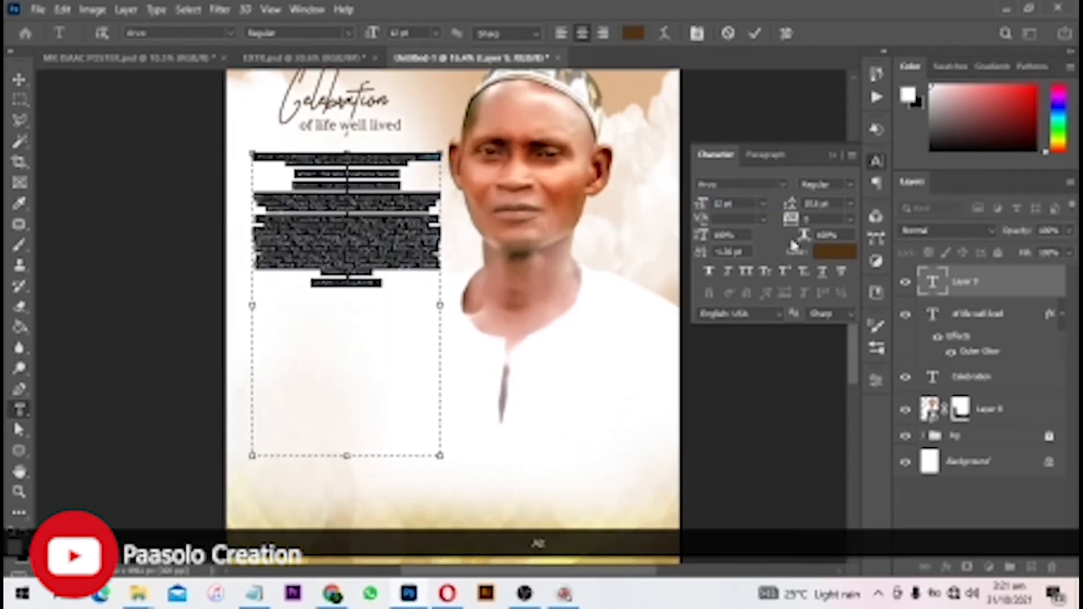
pyautogui.moveTo(748, 204); pyautogui.dragTo(654, 195)
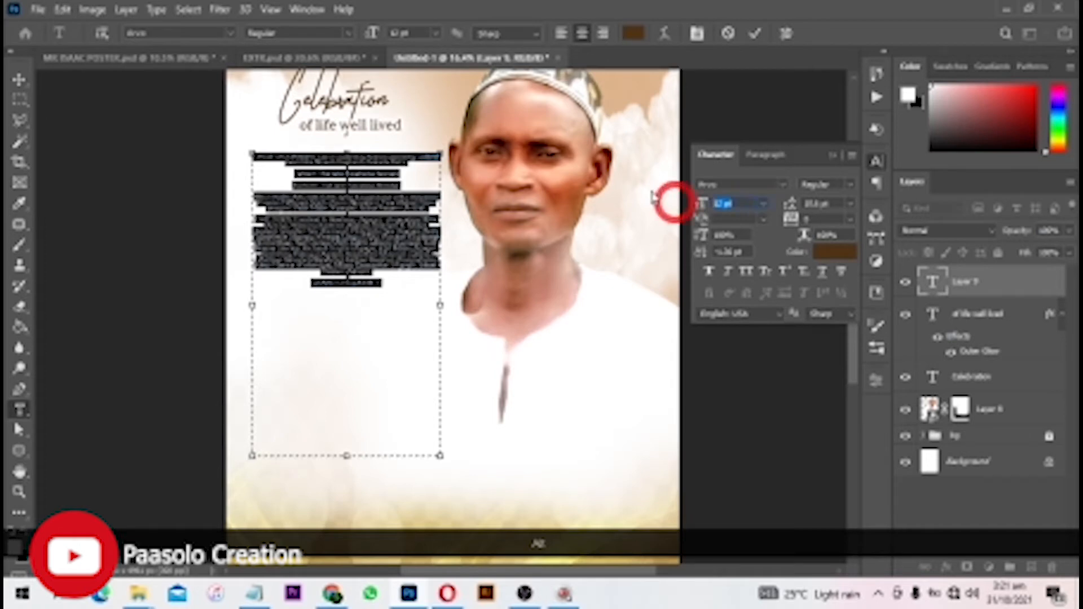
pyautogui.write('10')
pyautogui.write('18')
pyautogui.press('Return')
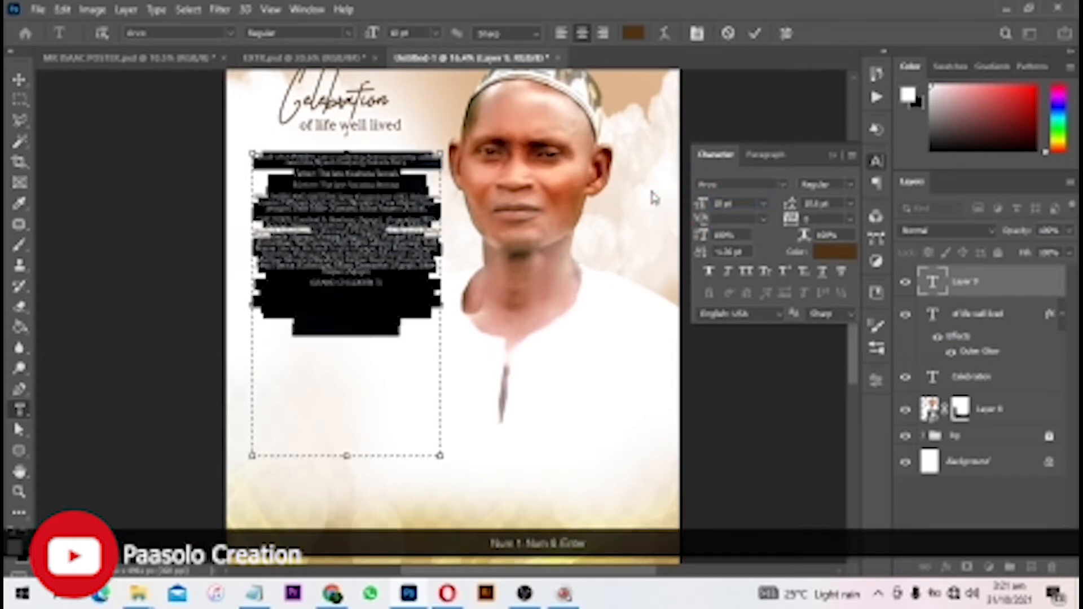
# - Loosen the line spacing, apply Justify Last Left, and commit the family text
pyautogui.click(834, 202)
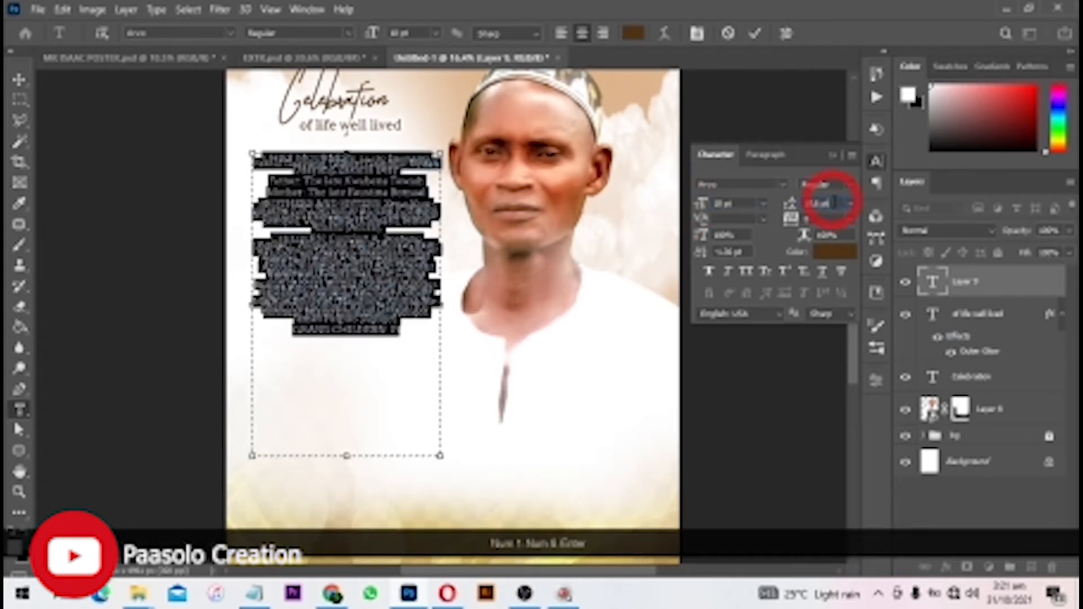
pyautogui.press('Up')
pyautogui.press('Up')
pyautogui.press('Up')
pyautogui.press('Up')
pyautogui.press('Up')
pyautogui.press('Up')
pyautogui.press('Up')
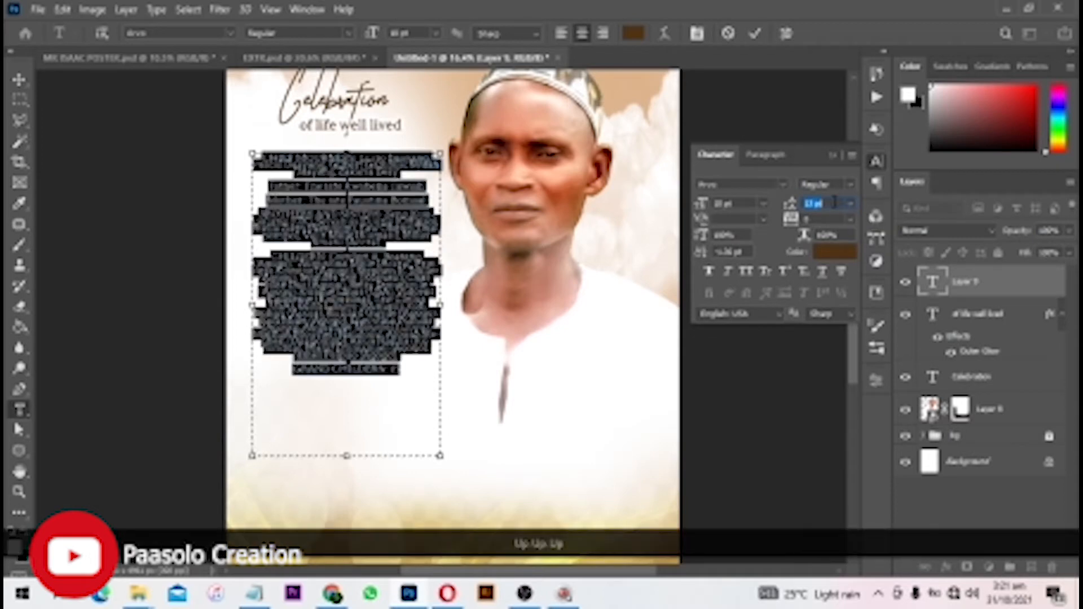
pyautogui.press('Up')
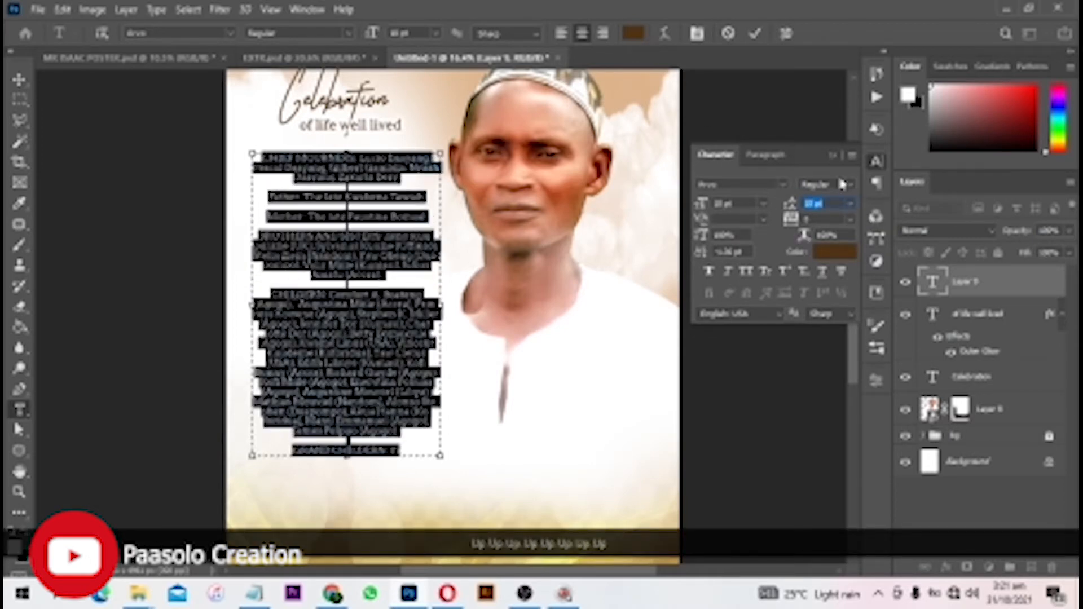
pyautogui.click(769, 155)
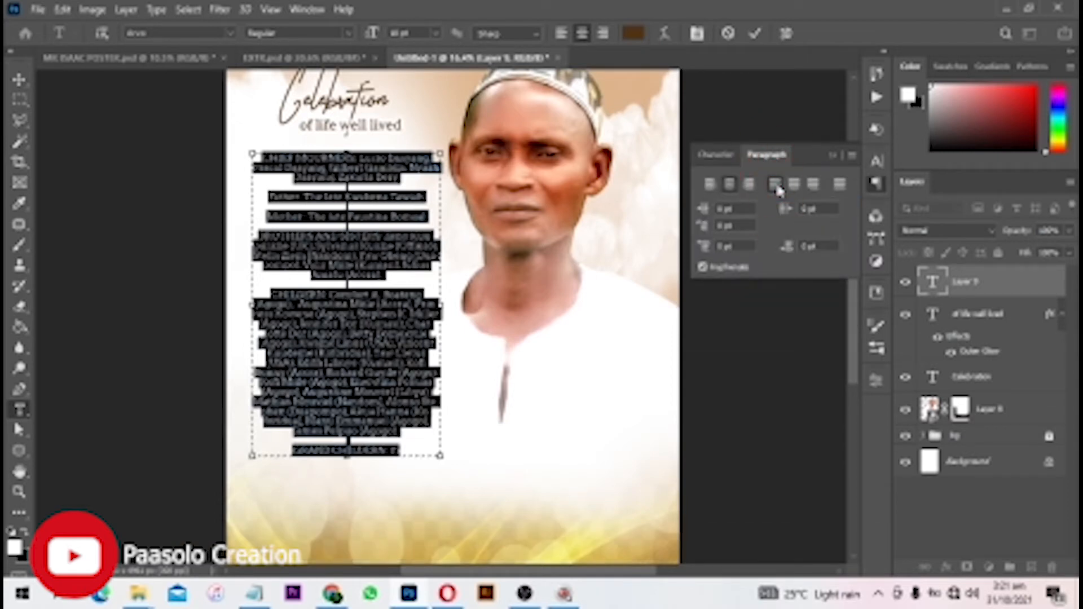
pyautogui.click(776, 186)
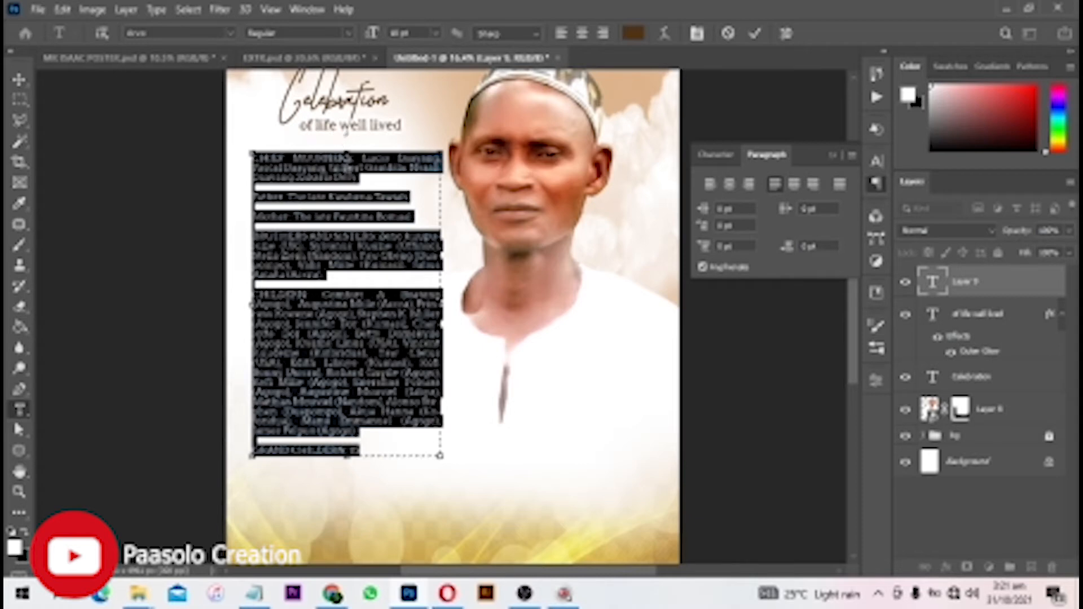
pyautogui.click(755, 34)
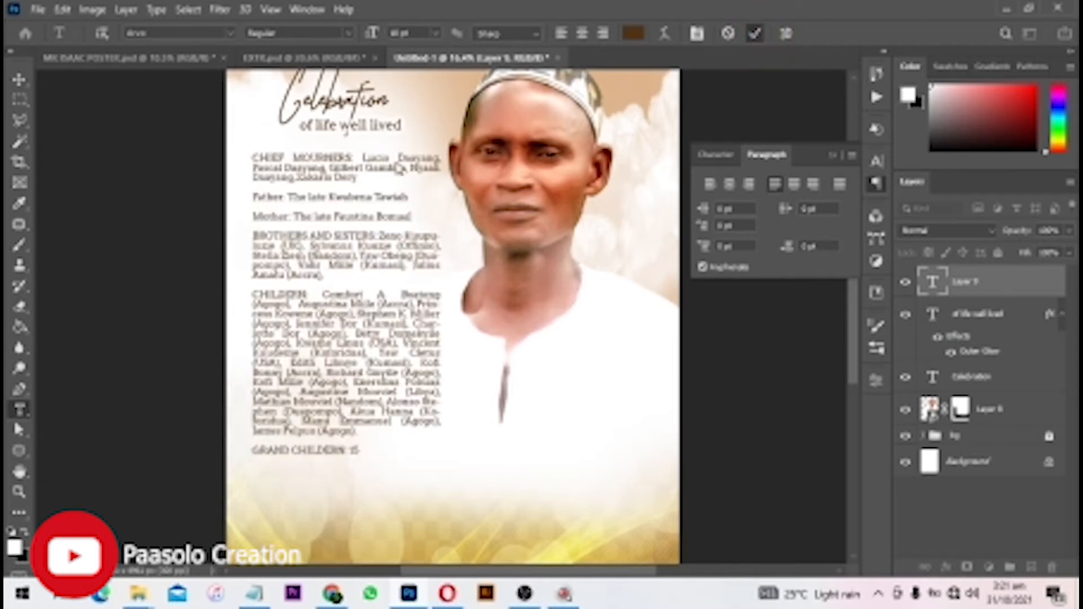
pyautogui.scroll(3, 356, 246)
pyautogui.moveTo(355, 246); pyautogui.dragTo(463, 226)
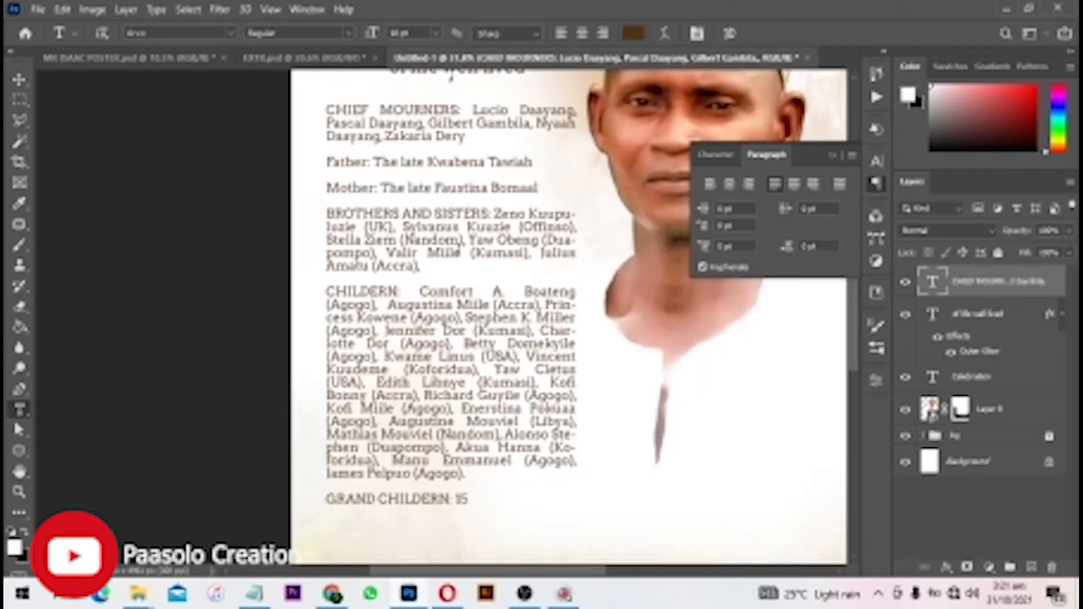
# - Make the whole family text black and turn the CHIEF MOURNERS: label red
pyautogui.click(437, 254)
pyautogui.hotkey('ctrl', 'a')
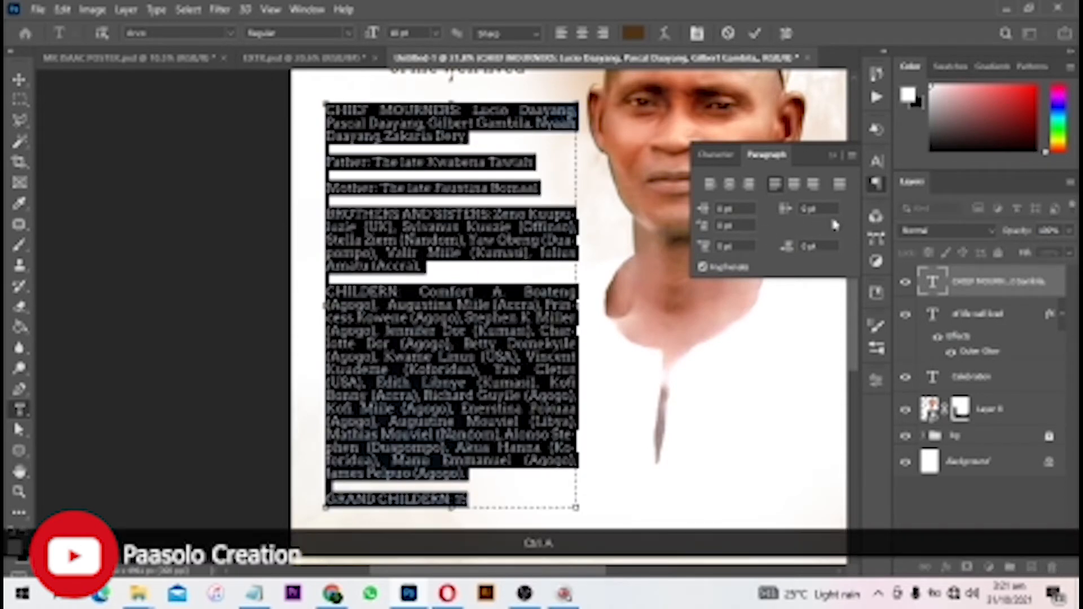
pyautogui.click(634, 33)
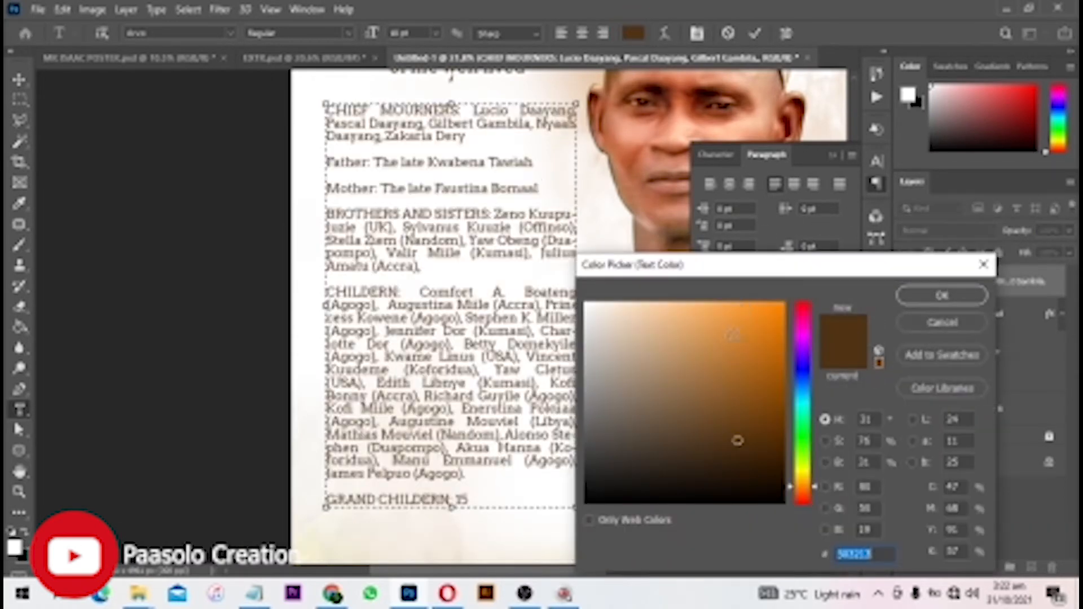
pyautogui.moveTo(736, 439); pyautogui.dragTo(846, 587)
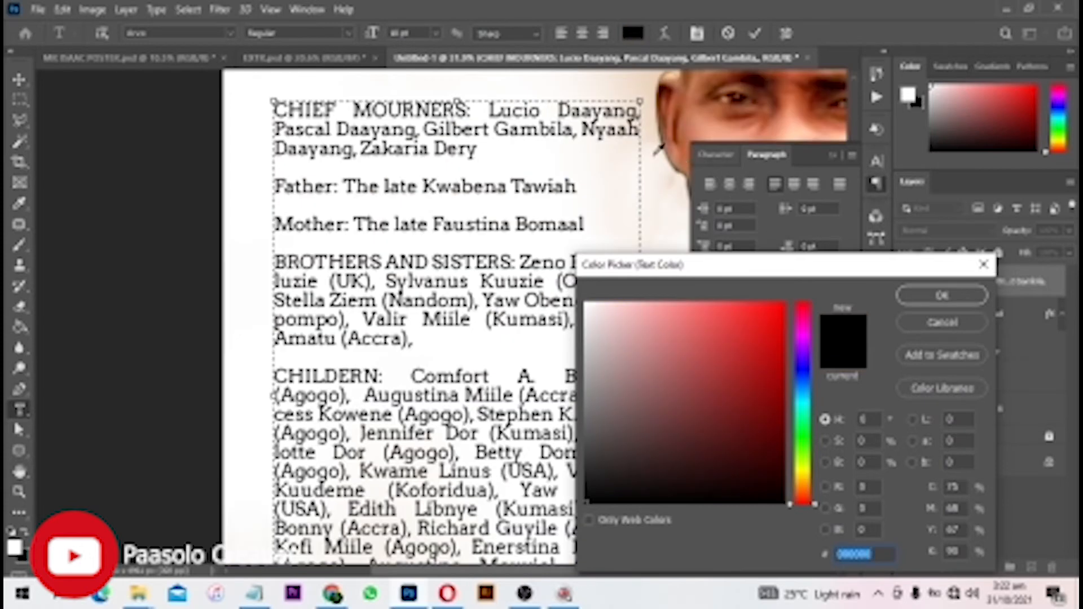
pyautogui.moveTo(757, 358); pyautogui.dragTo(783, 304)
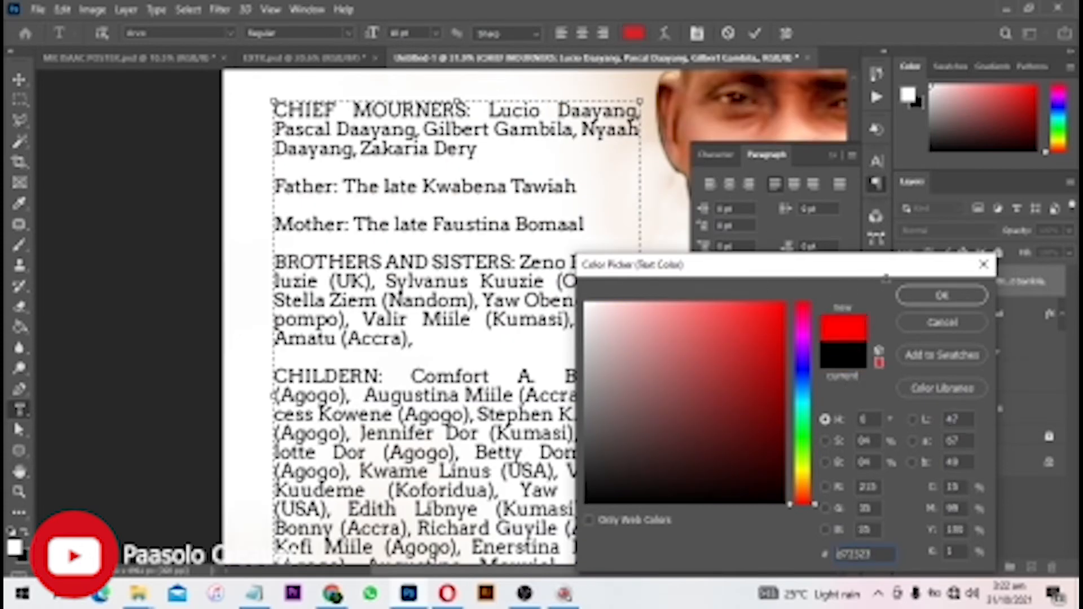
pyautogui.click(941, 296)
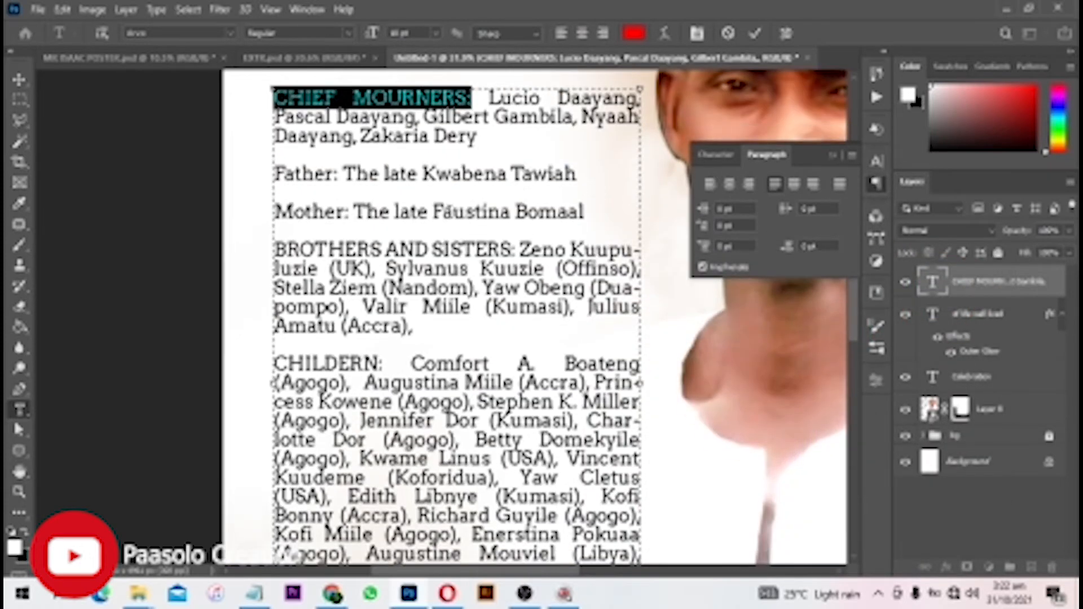
# - Capitalise the Father: and Mother: labels with All Caps and colour them red
pyautogui.scroll(-1, 400, 196)
pyautogui.moveTo(337, 149); pyautogui.dragTo(217, 158)
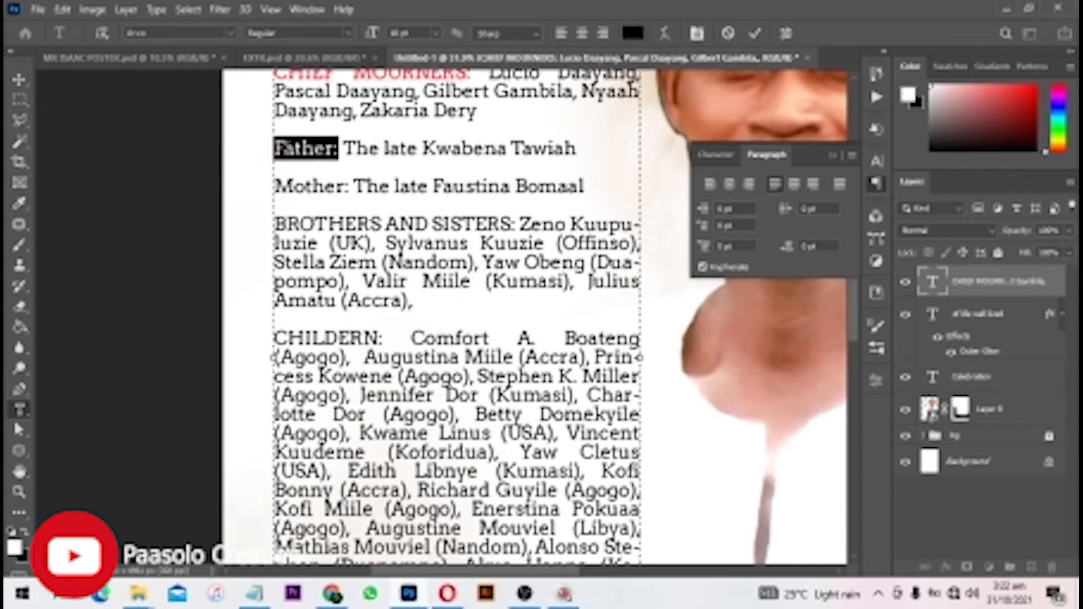
pyautogui.click(716, 155)
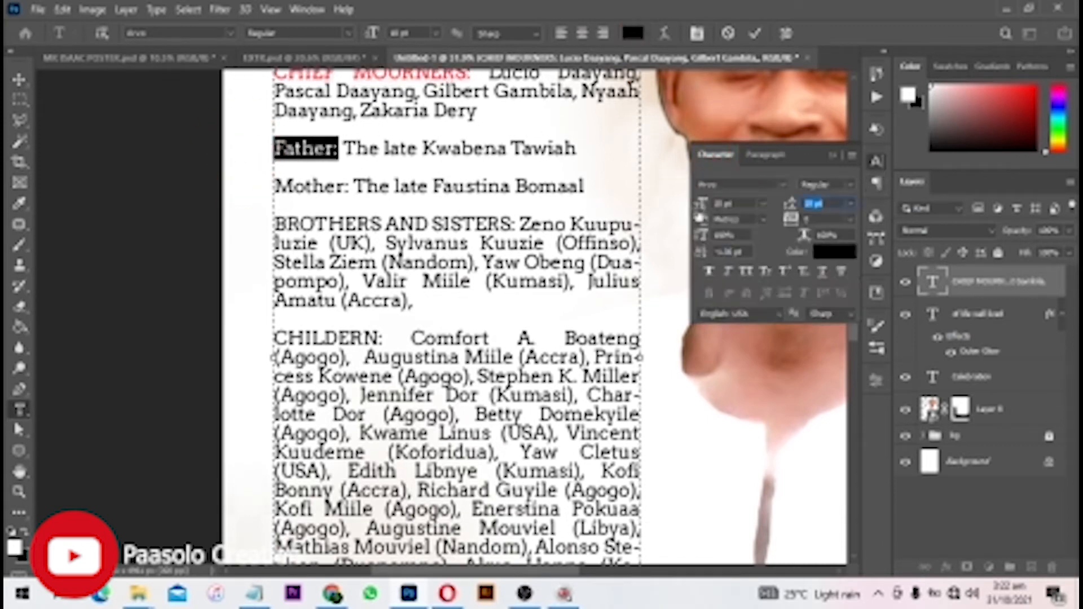
pyautogui.click(746, 272)
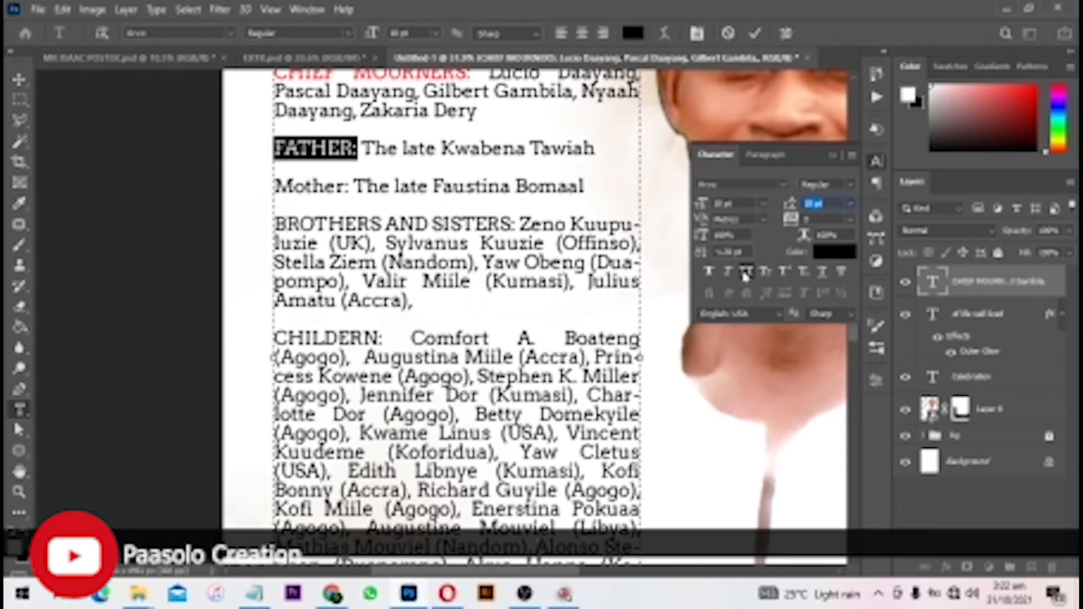
pyautogui.click(829, 259)
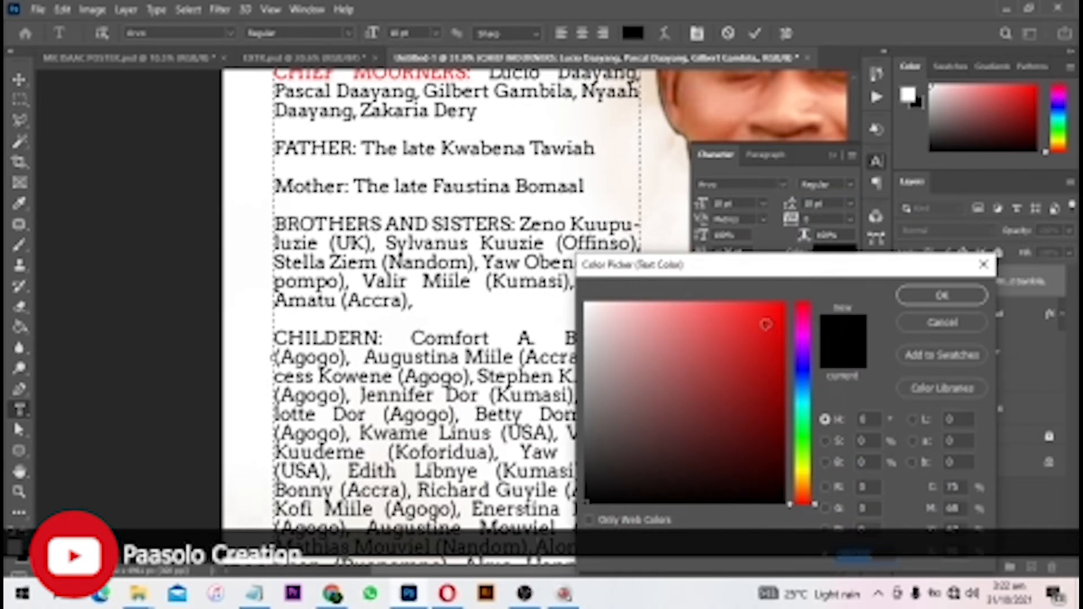
pyautogui.moveTo(766, 325); pyautogui.dragTo(789, 300)
pyautogui.click(930, 295)
pyautogui.moveTo(350, 186); pyautogui.dragTo(274, 187)
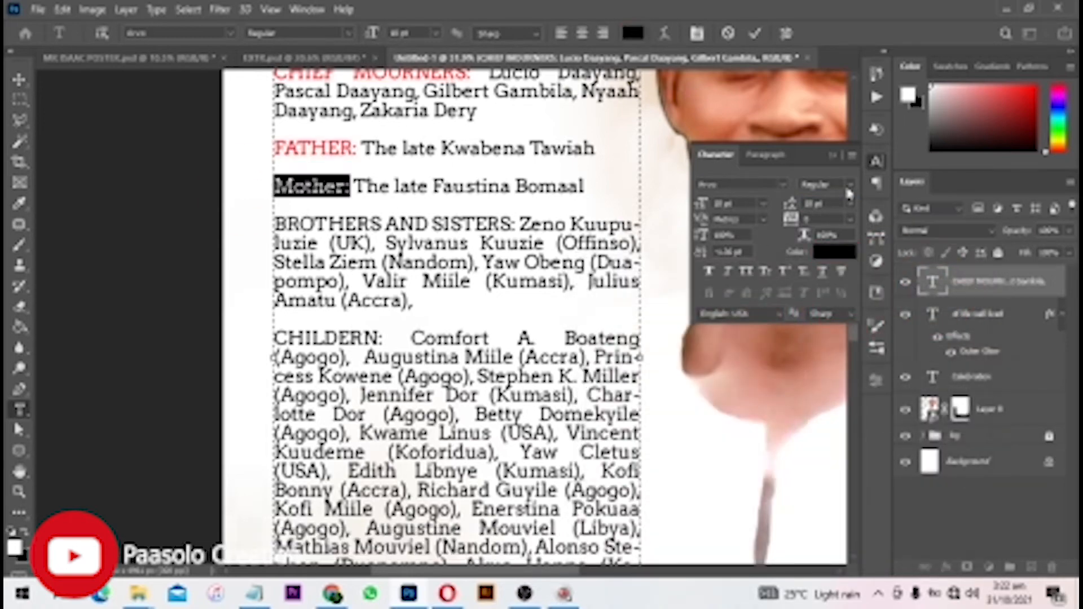
pyautogui.click(850, 184)
pyautogui.click(745, 271)
pyautogui.click(838, 255)
pyautogui.click(788, 301)
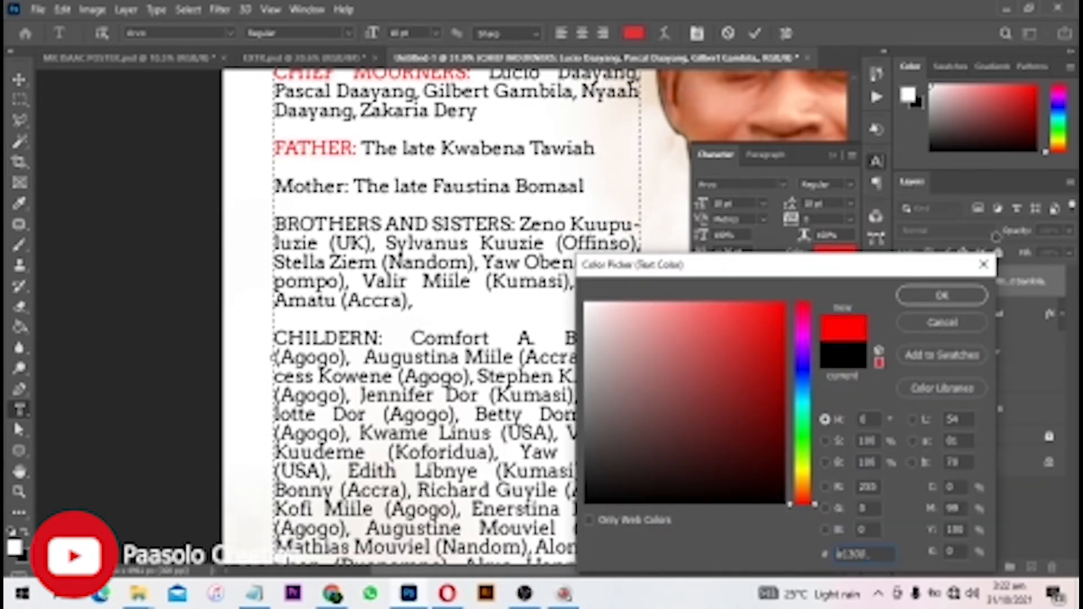
pyautogui.click(940, 295)
pyautogui.click(750, 270)
# - Colour BROTHERS AND SISTERS:, CHILDERN: and GRAND CHILDERN: red and commit the text
pyautogui.scroll(-1, 414, 291)
pyautogui.moveTo(515, 187); pyautogui.dragTo(242, 186)
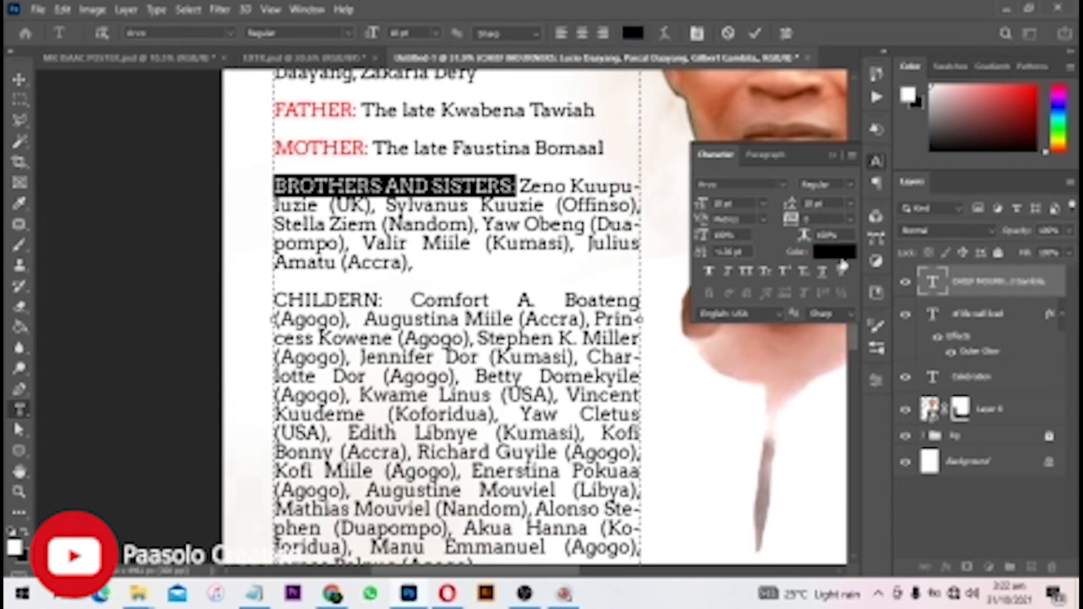
pyautogui.click(835, 252)
pyautogui.click(940, 295)
pyautogui.moveTo(384, 300); pyautogui.dragTo(228, 299)
pyautogui.click(835, 251)
pyautogui.click(940, 295)
pyautogui.scroll(-2, 429, 317)
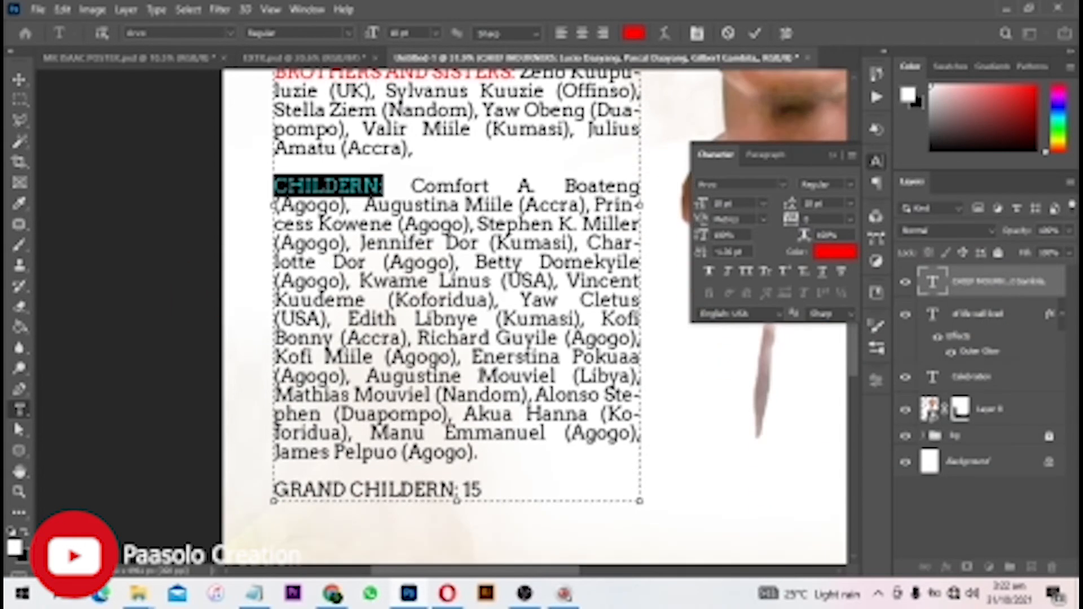
pyautogui.moveTo(459, 489); pyautogui.dragTo(235, 488)
pyautogui.click(836, 252)
pyautogui.click(783, 304)
pyautogui.click(940, 295)
pyautogui.click(754, 32)
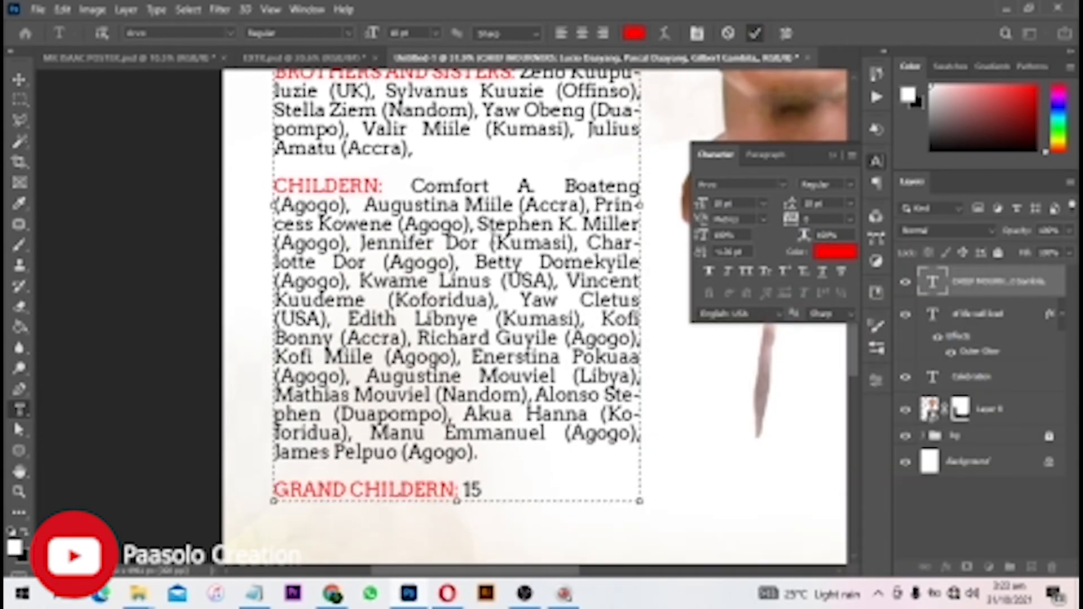
pyautogui.scroll(-4, 506, 355)
pyautogui.scroll(3, 500, 253)
pyautogui.scroll(-2, 477, 225)
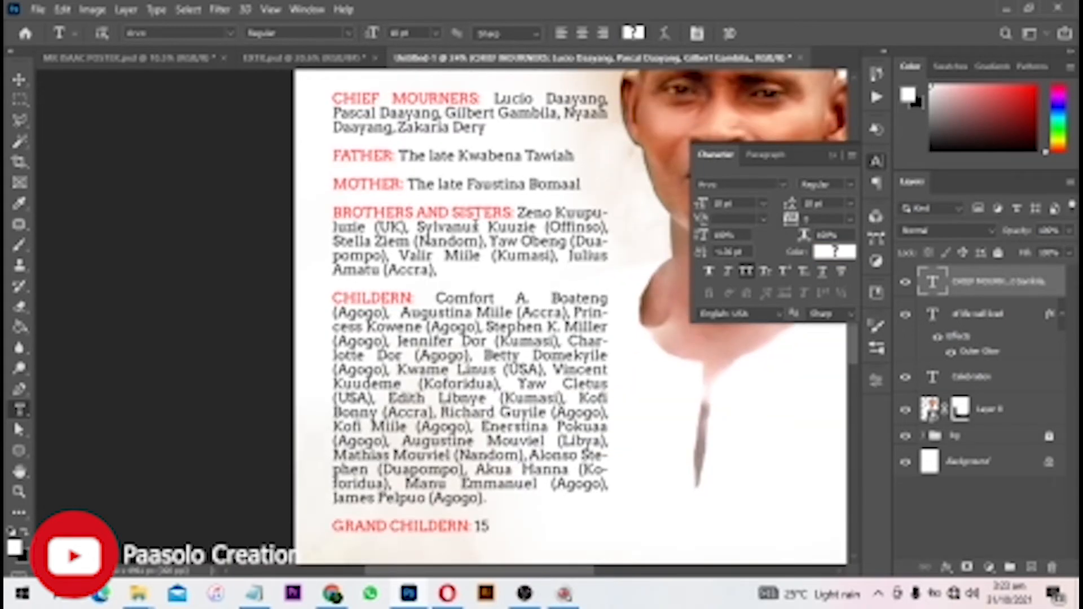
pyautogui.scroll(2, 417, 134)
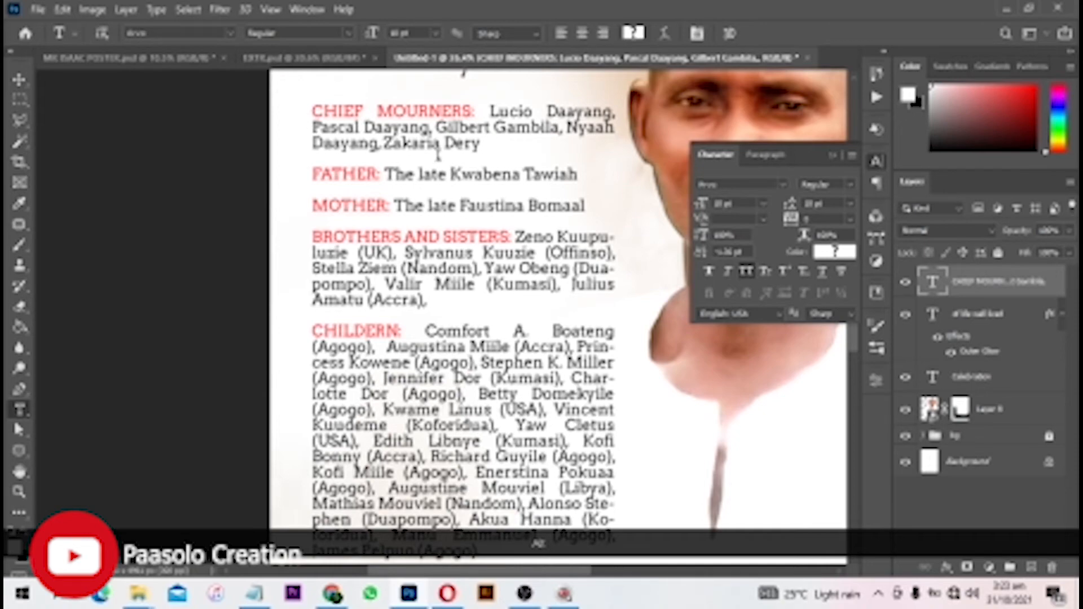
pyautogui.scroll(-3, 439, 153)
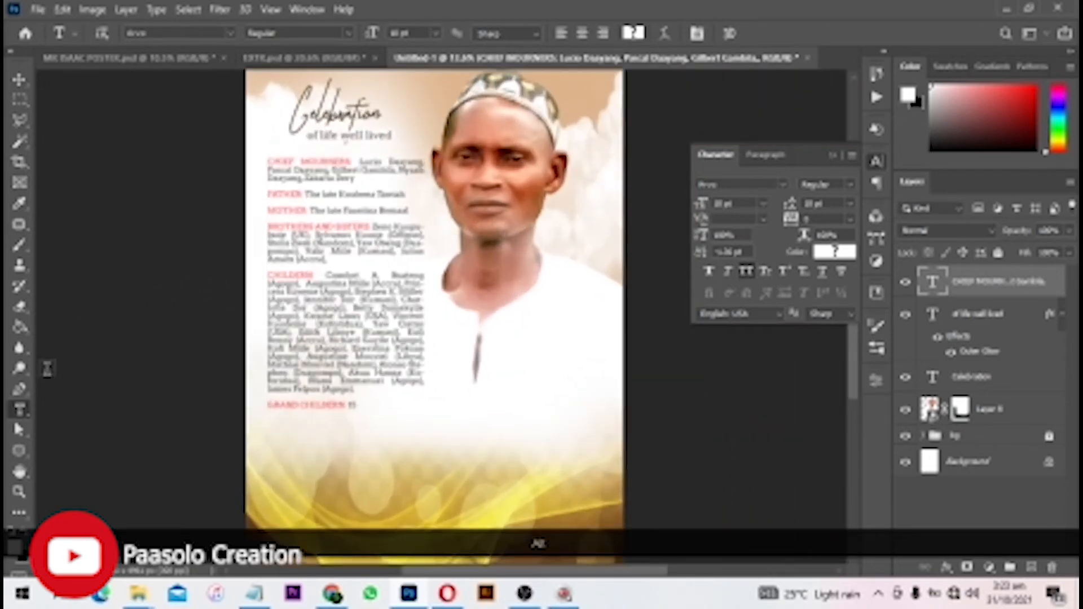
# - Draw a rectangle across the lower middle of the poster below the portrait
pyautogui.click(19, 451)
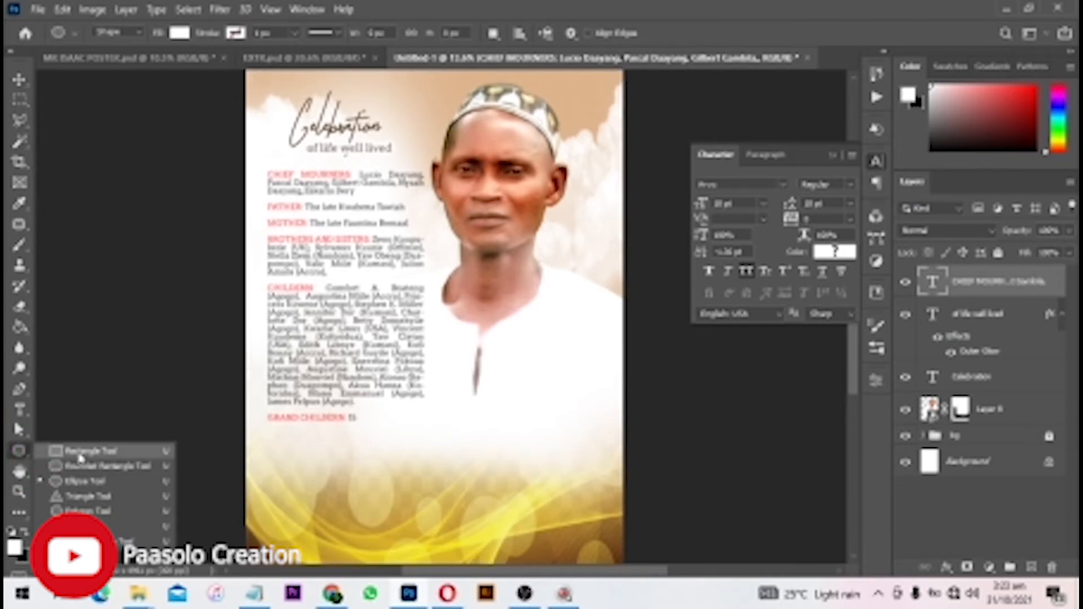
pyautogui.click(82, 451)
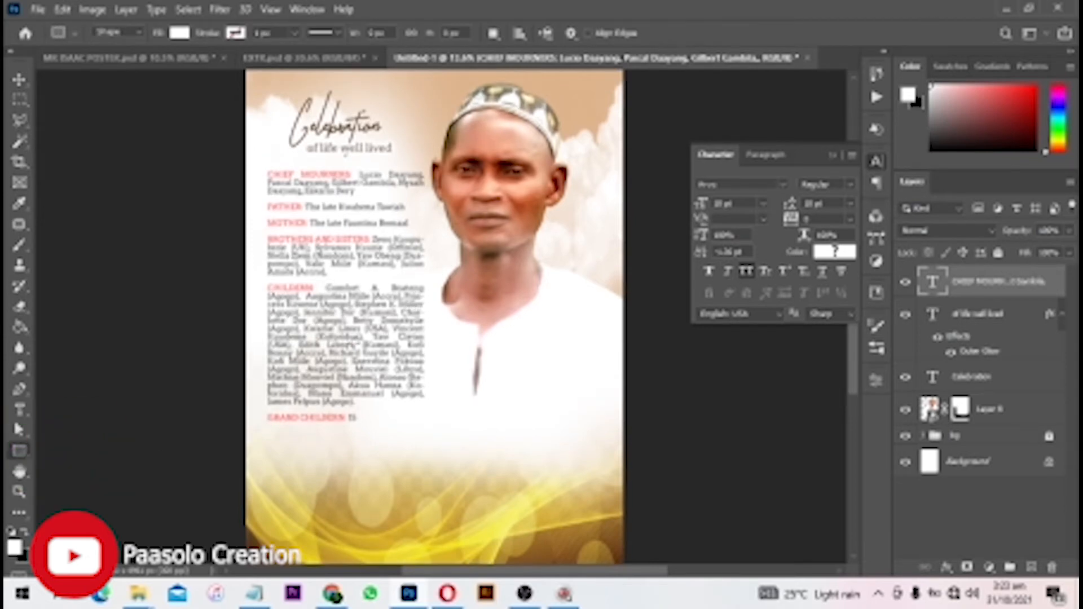
pyautogui.moveTo(352, 342); pyautogui.dragTo(627, 471)
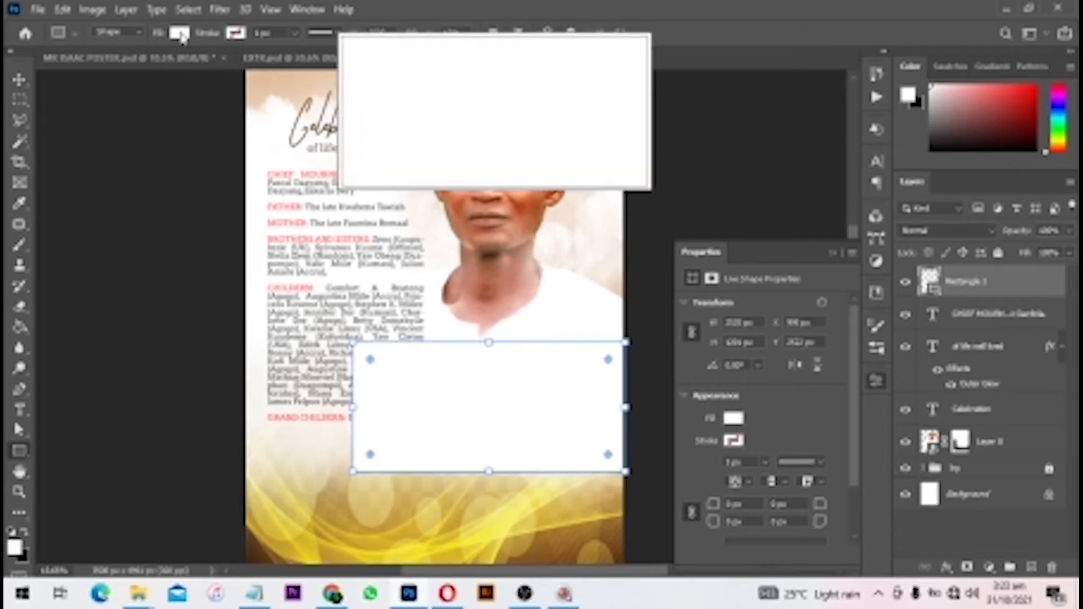
# - Fill the rectangle with dark brown, lightened slightly in the Color Picker
pyautogui.click(181, 34)
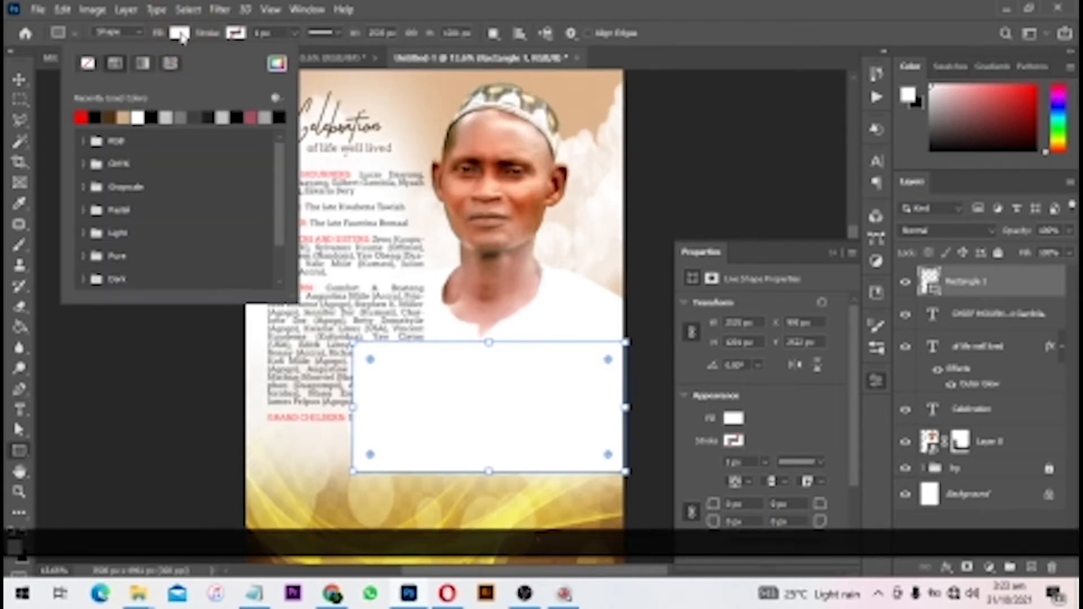
pyautogui.click(115, 118)
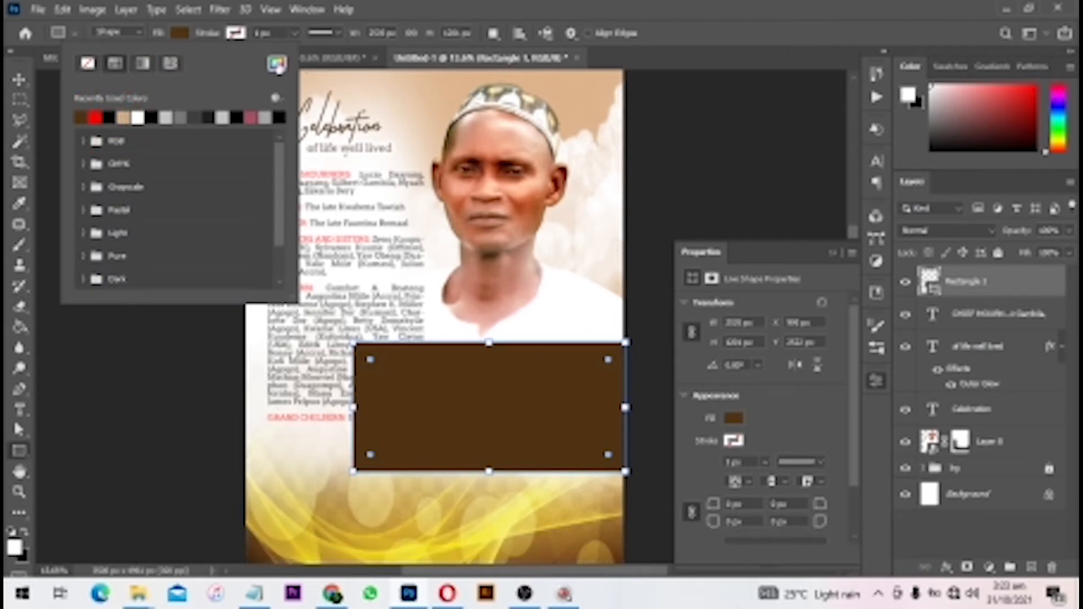
pyautogui.click(276, 63)
pyautogui.moveTo(740, 437); pyautogui.dragTo(738, 423)
pyautogui.click(941, 295)
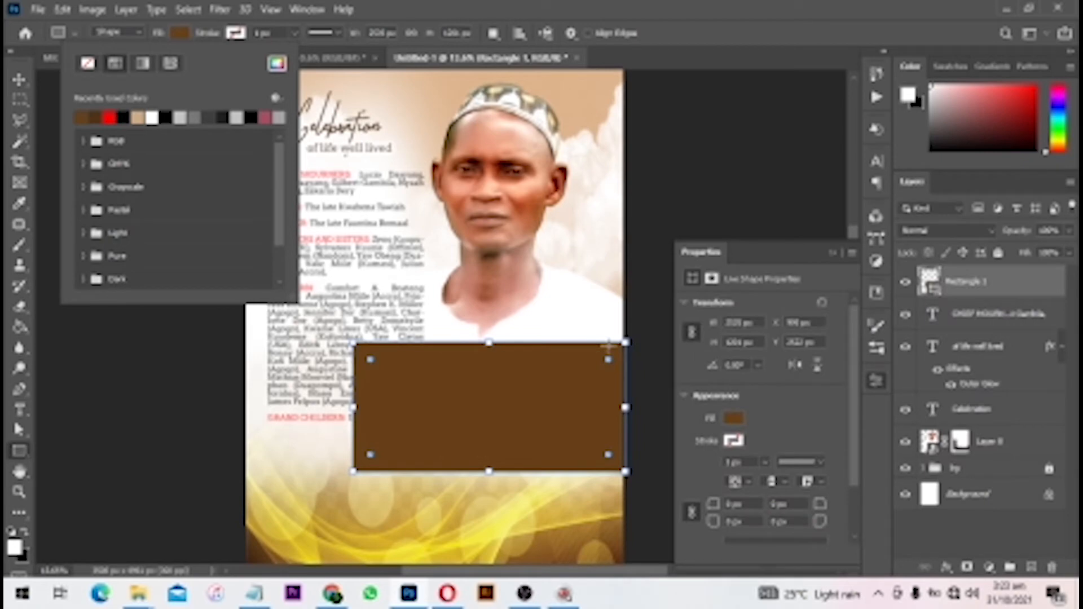
pyautogui.press('v')
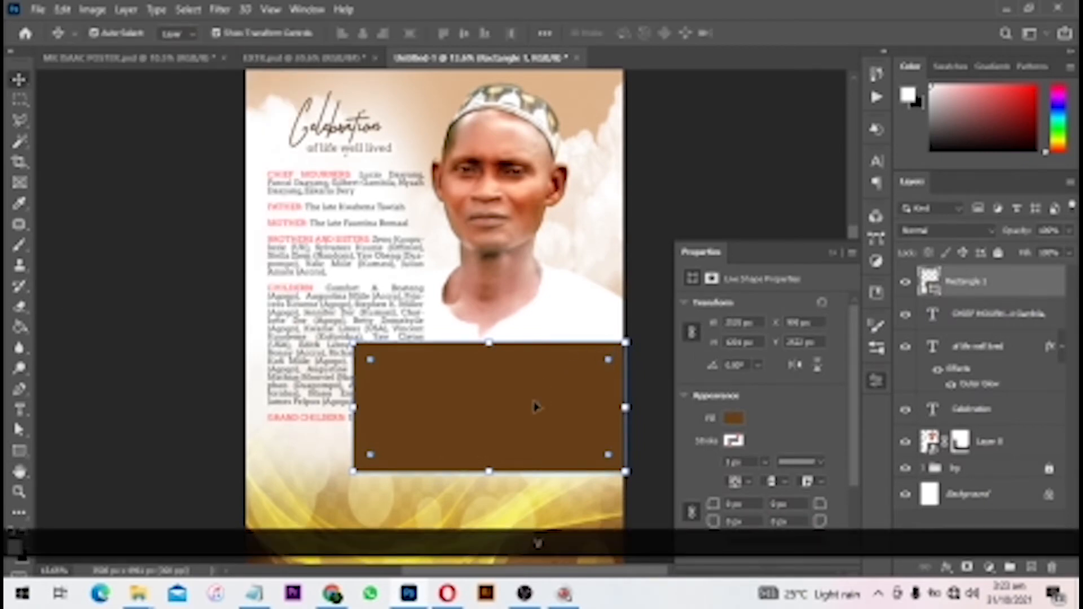
# - Duplicate Rectangle 1 and widen the copy equally on both sides
pyautogui.press('ctrl')
pyautogui.hotkey('ctrl', 'j')
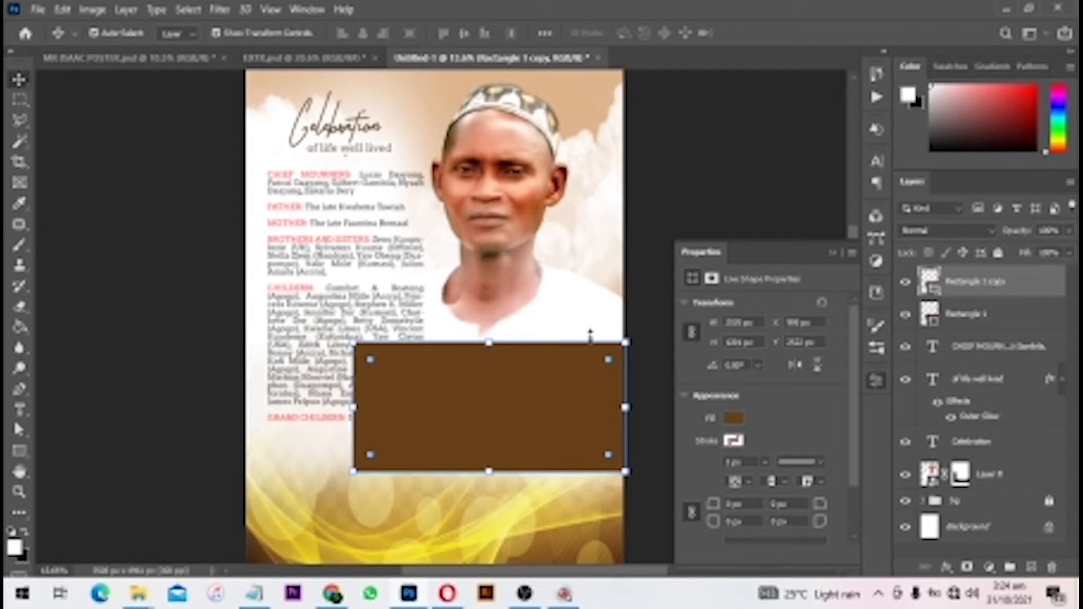
pyautogui.hotkey('ctrl', 'alt')
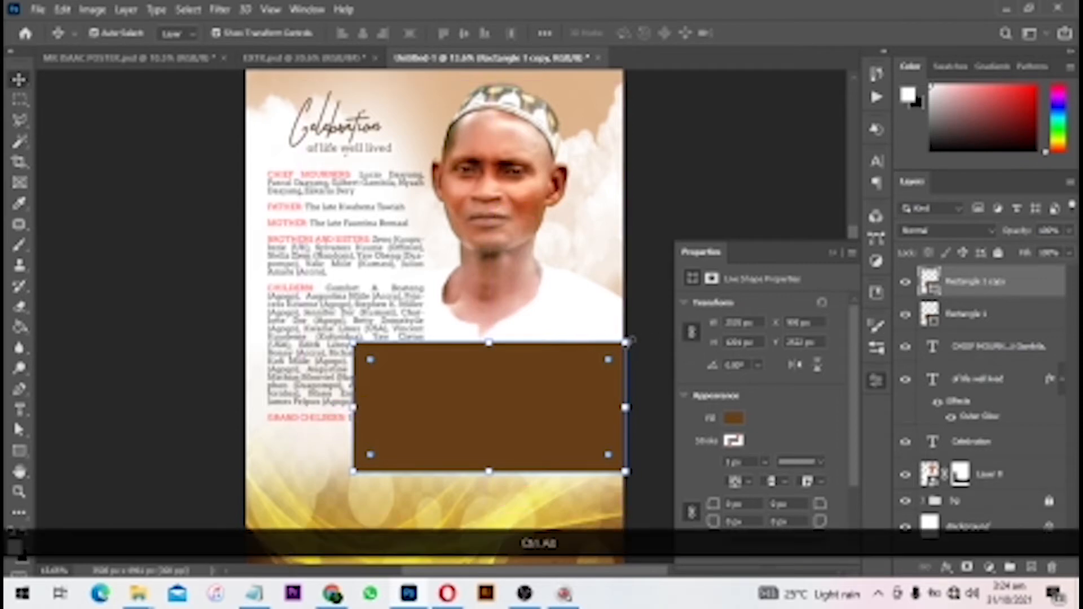
pyautogui.moveTo(619, 346); pyautogui.dragTo(608, 351)
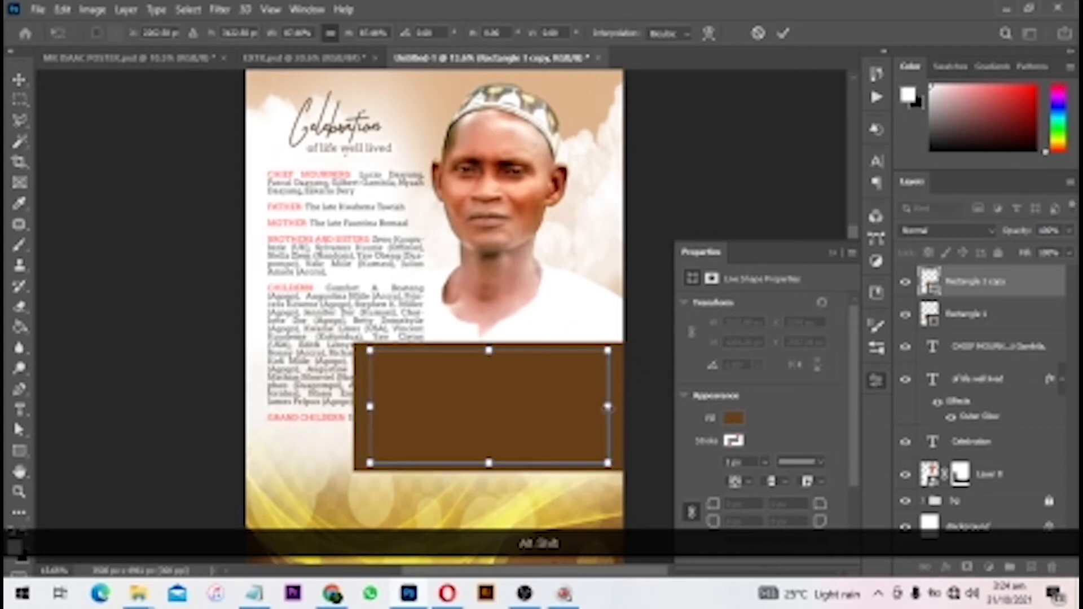
pyautogui.moveTo(610, 407); pyautogui.dragTo(641, 407)
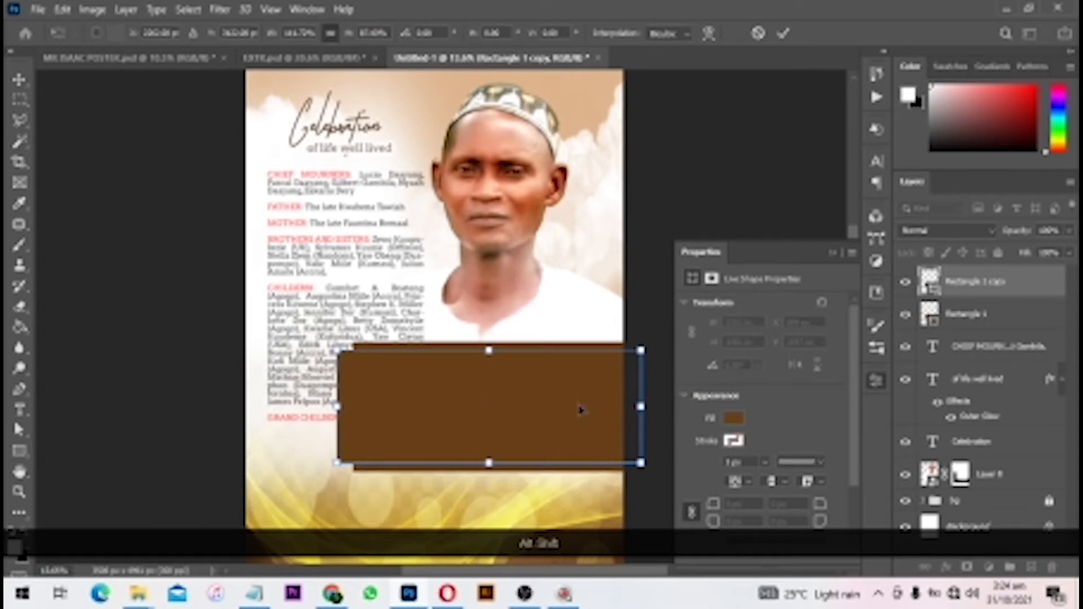
# - Commit the widened copy and set its fill to No Color
pyautogui.doubleClick(580, 406)
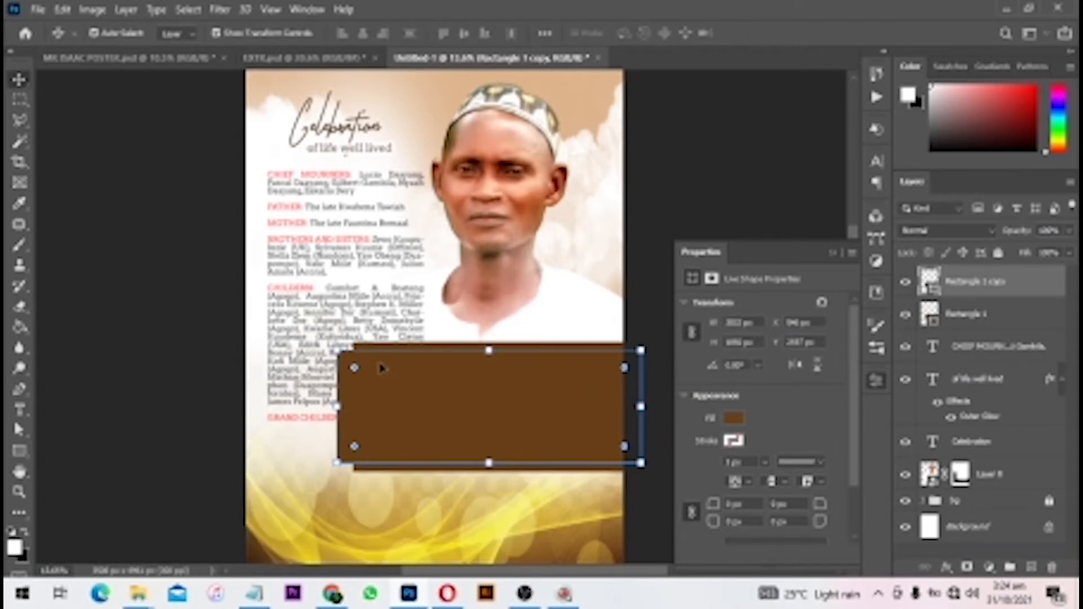
pyautogui.click(19, 450)
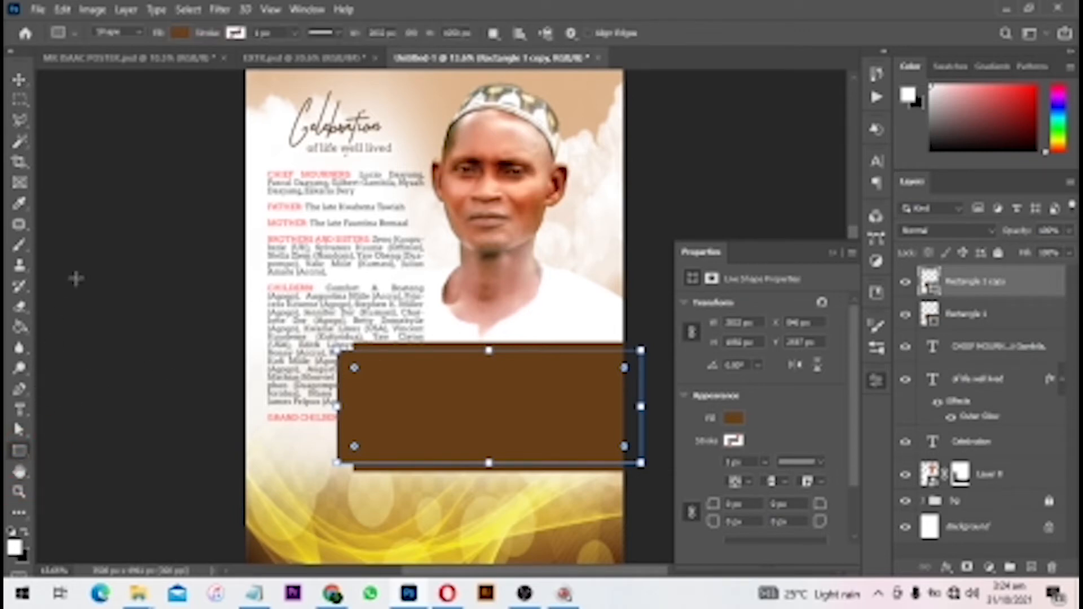
pyautogui.click(176, 34)
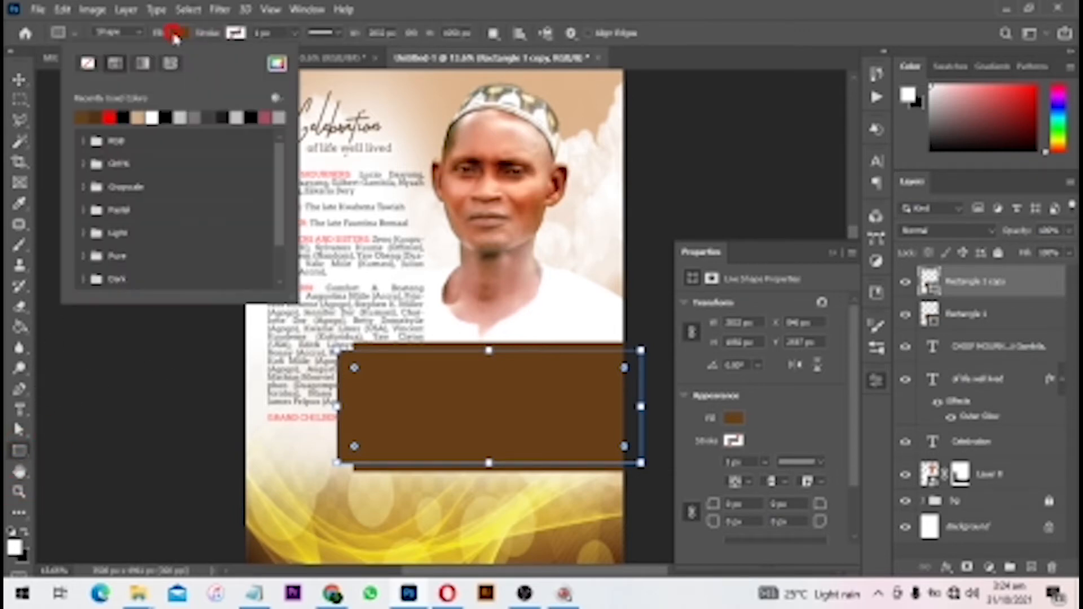
pyautogui.click(88, 65)
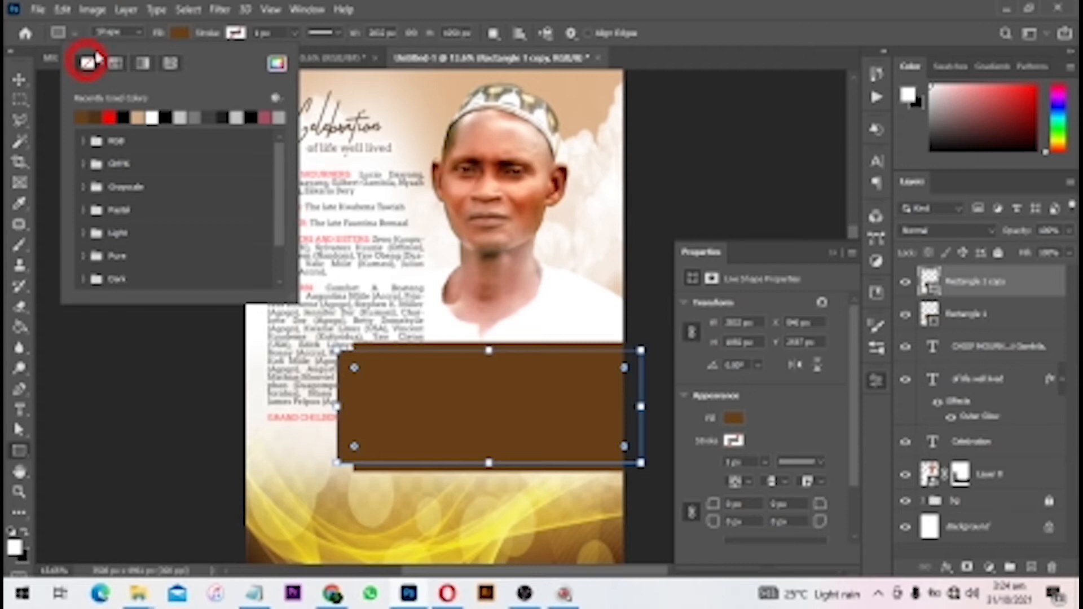
# - Give the rectangle copy a 36 px stroke width
pyautogui.click(236, 33)
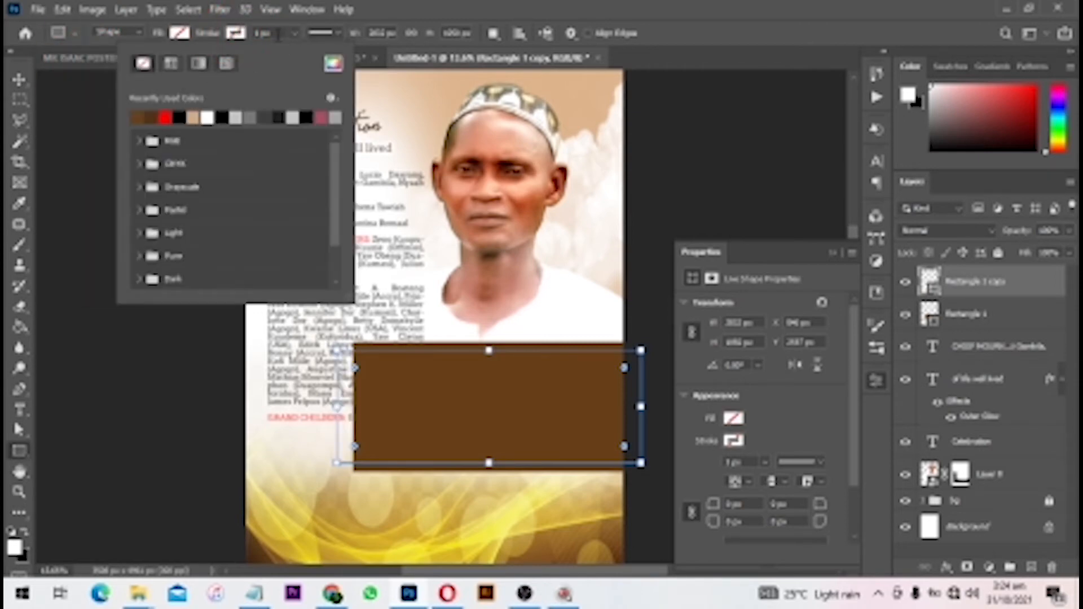
pyautogui.moveTo(279, 35); pyautogui.dragTo(7, 24)
pyautogui.write('5')
pyautogui.press('Return')
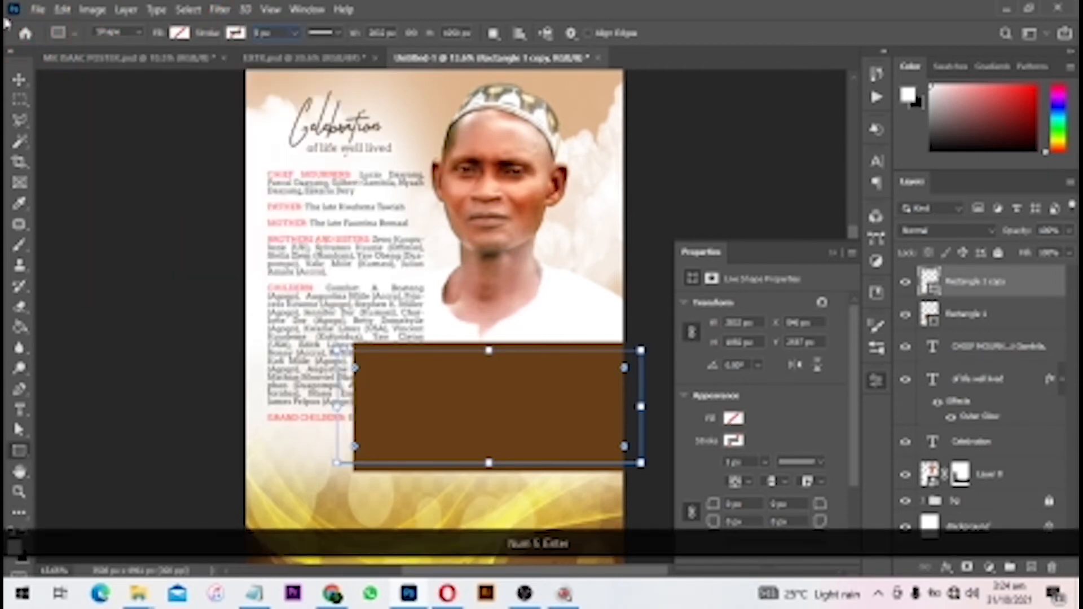
pyautogui.click(275, 33)
pyautogui.write('36')
pyautogui.press('Return')
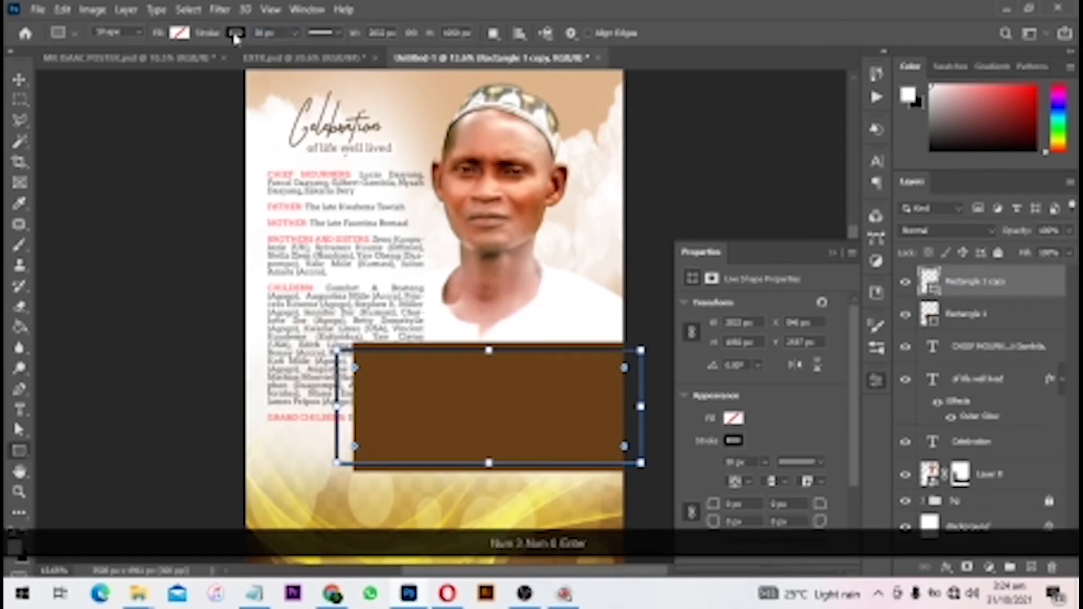
# - Set the copy's stroke colour to gold (R232 G181 B27)
pyautogui.click(235, 34)
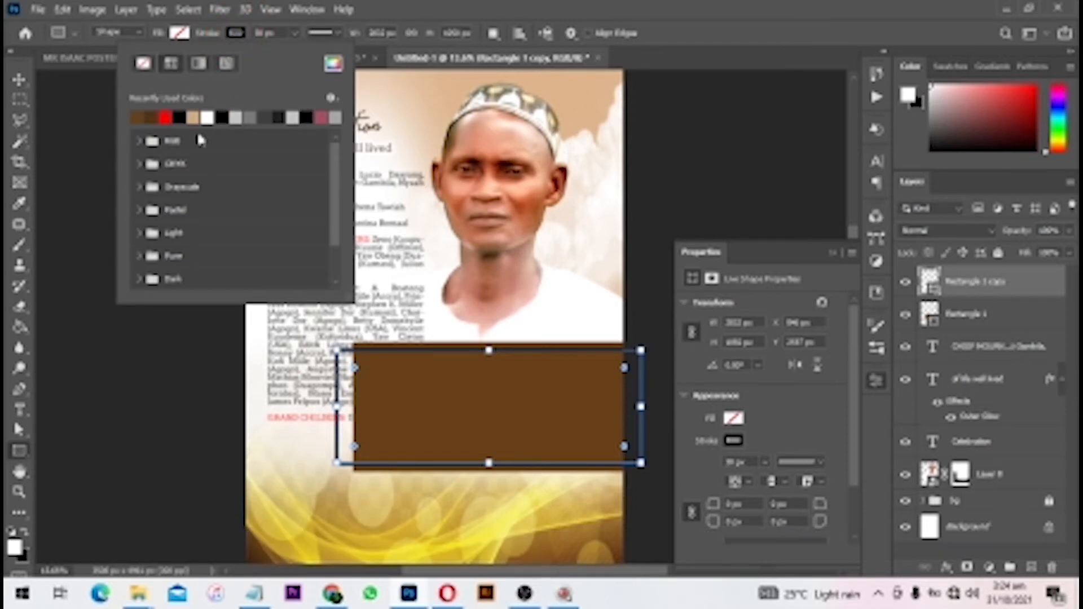
pyautogui.click(333, 64)
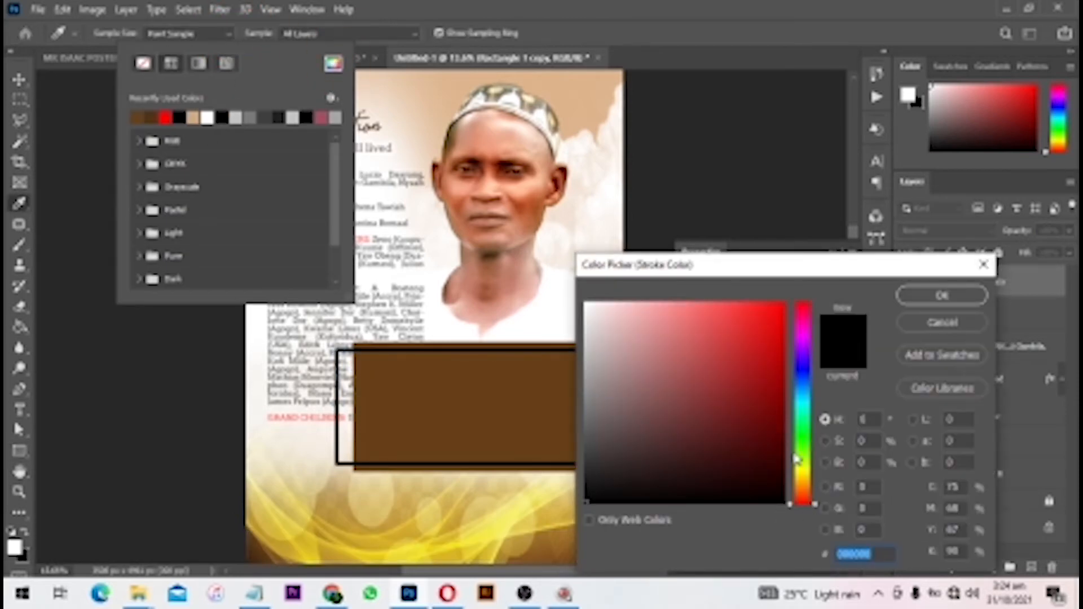
pyautogui.moveTo(804, 496)
pyautogui.mouseDown()
pyautogui.moveTo(804, 470)
pyautogui.moveTo(804, 480)
pyautogui.mouseUp()
pyautogui.click(761, 320)
pyautogui.click(941, 296)
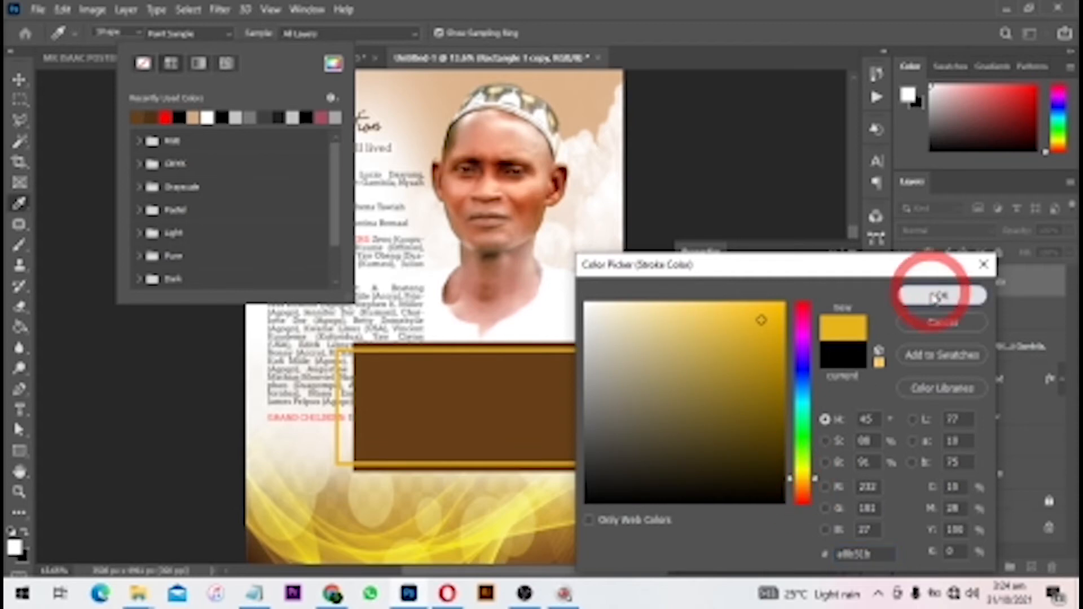
pyautogui.click(1002, 291)
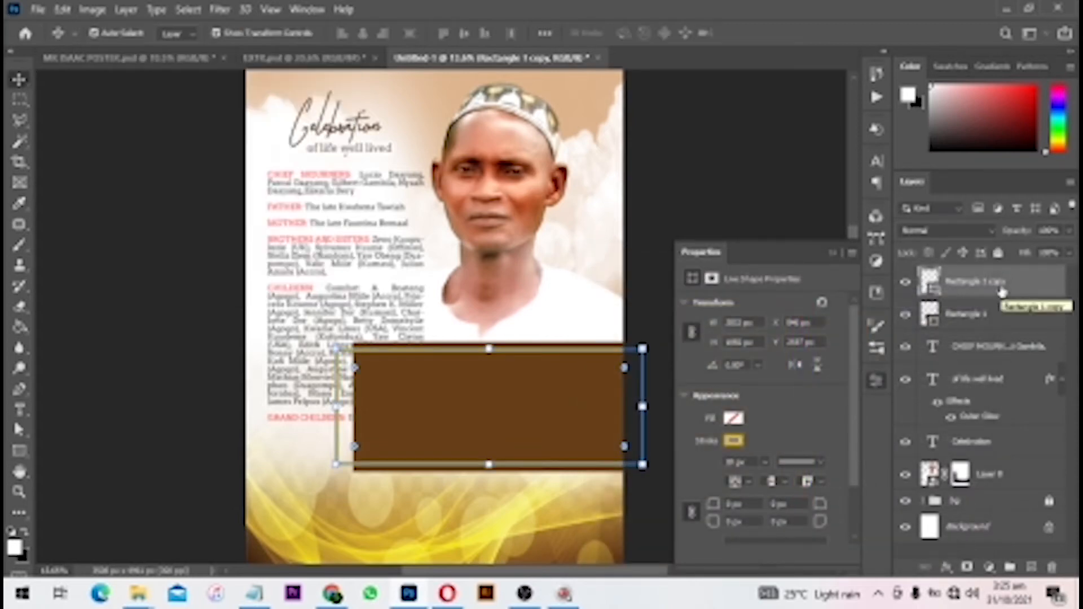
# - Clip the gold-outlined Rectangle 1 copy to the brown Rectangle 1 as a clipping mask
pyautogui.rightClick(1003, 288)
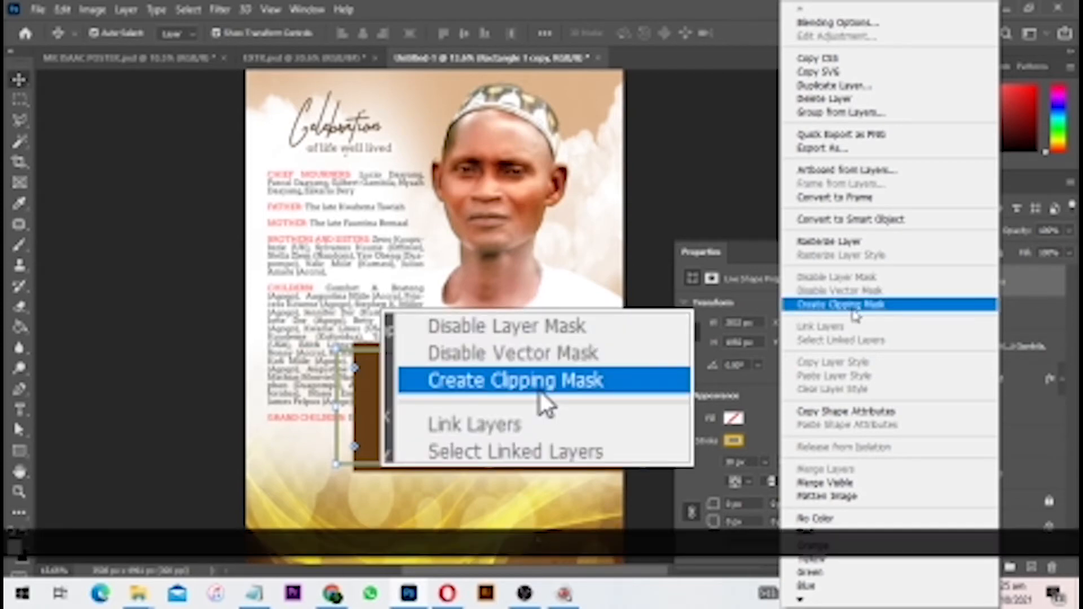
pyautogui.click(856, 316)
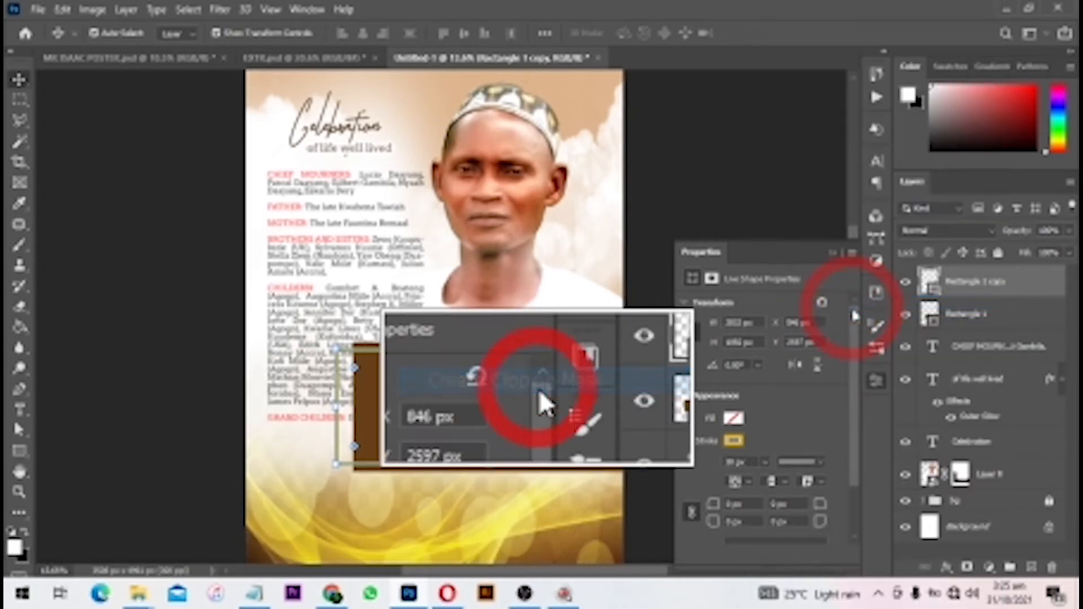
pyautogui.scroll(3, 527, 368)
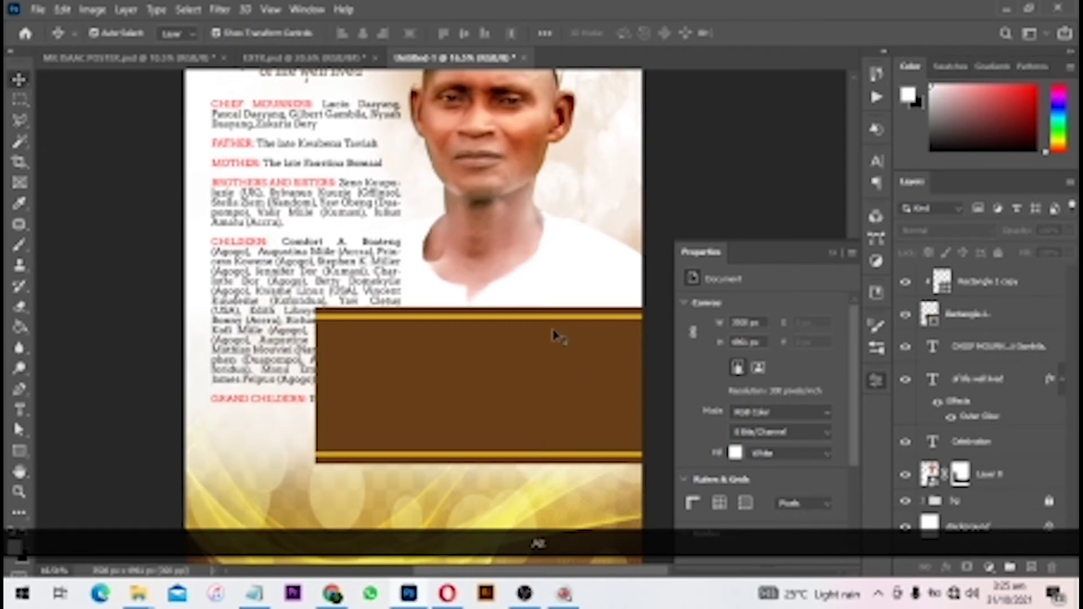
pyautogui.scroll(-1, 508, 361)
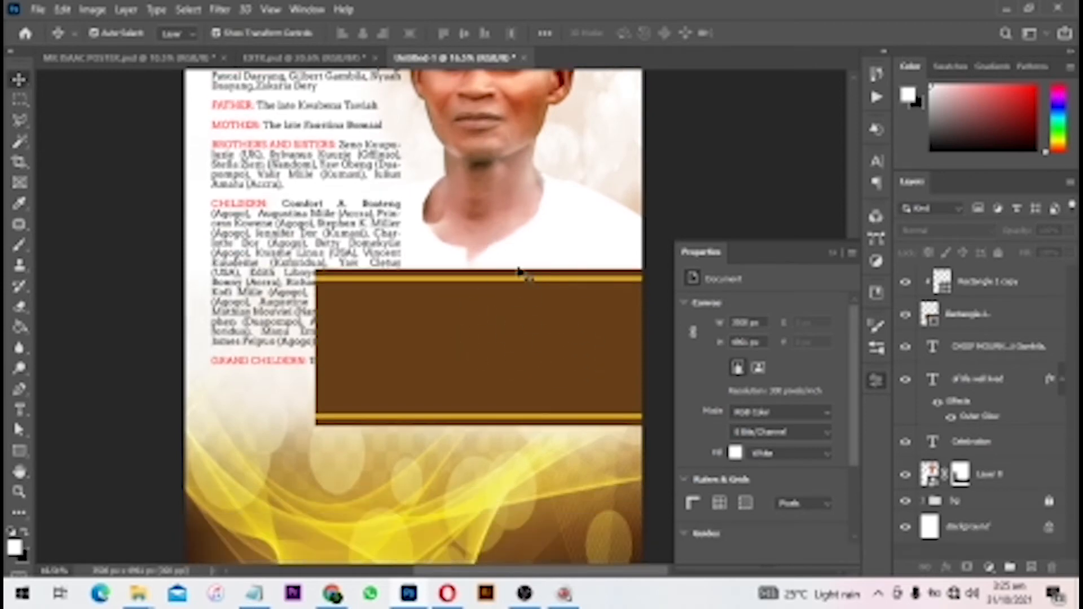
# - Group the two rectangle layers into Group 1
pyautogui.click(989, 287)
pyautogui.keyDown('ctrl'); pyautogui.click(985, 314); pyautogui.keyUp('ctrl')
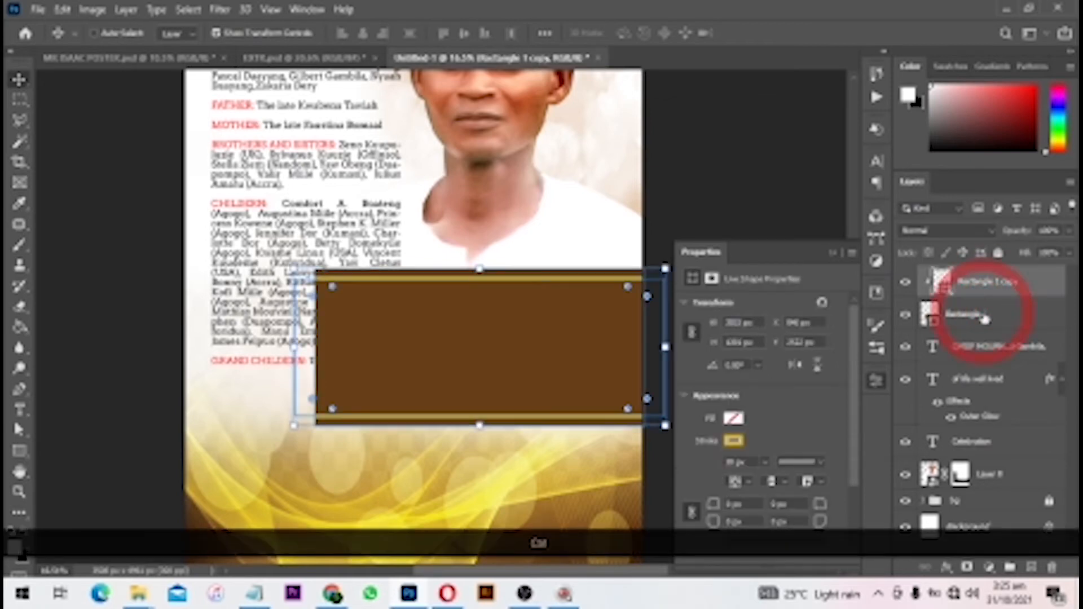
pyautogui.hotkey('ctrl', 'g')
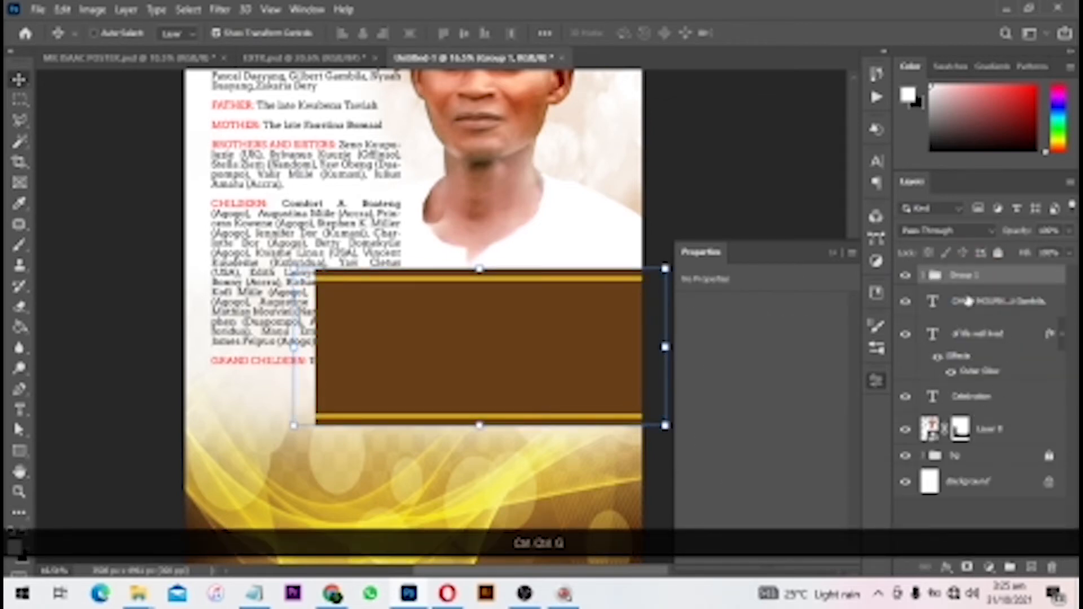
pyautogui.click(834, 255)
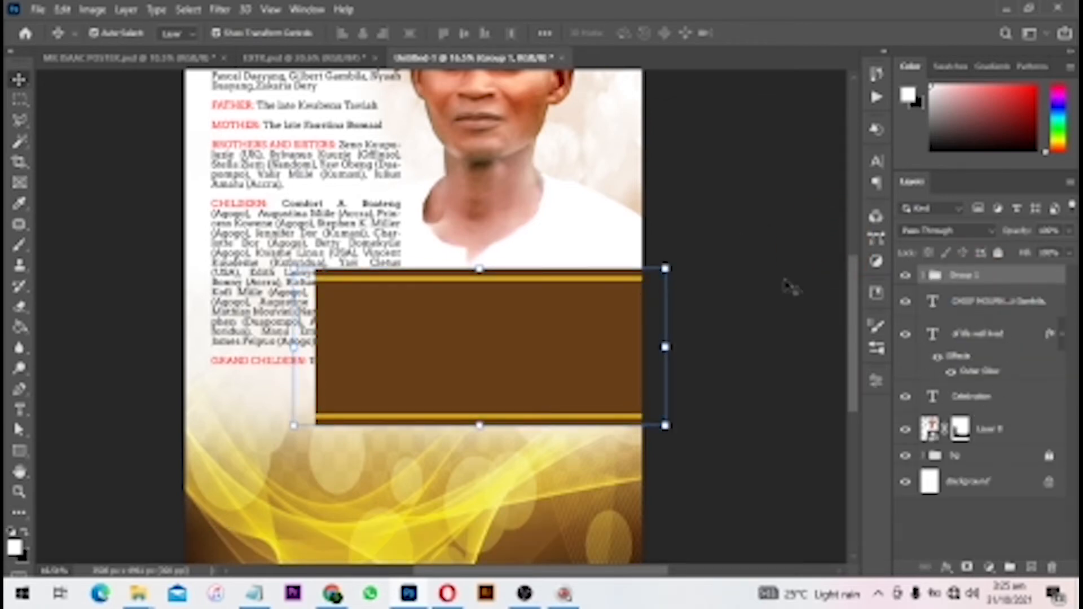
# - Free-rotate the banner group and move it right and slightly up
pyautogui.hotkey('ctrl', 't')
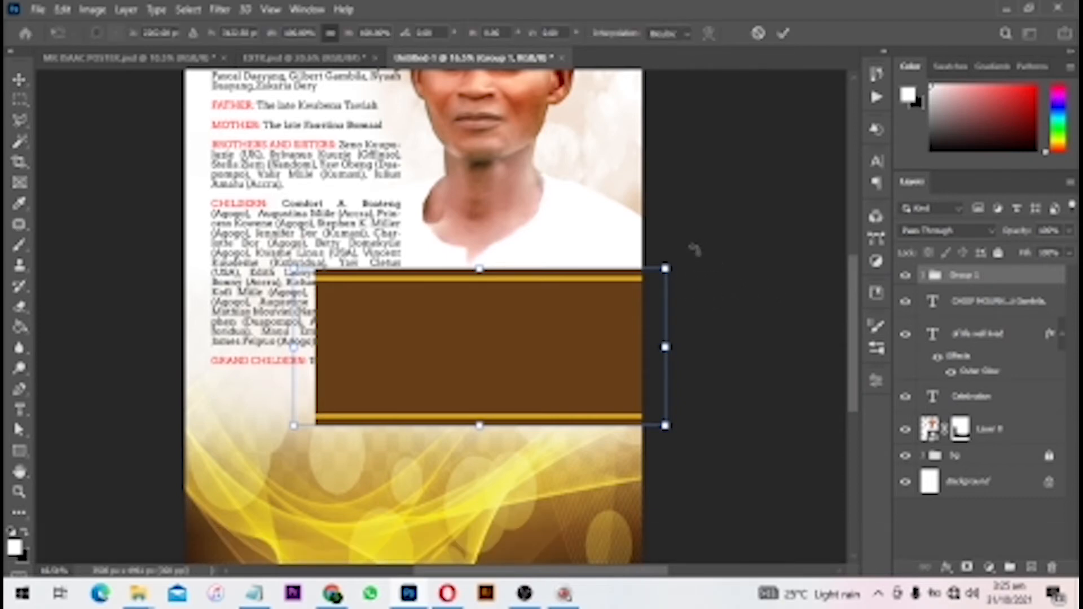
pyautogui.moveTo(694, 249); pyautogui.dragTo(671, 155)
pyautogui.moveTo(572, 436); pyautogui.dragTo(669, 421)
# - Set the banner's rotation angle to -15° and commit the transform
pyautogui.click(430, 34)
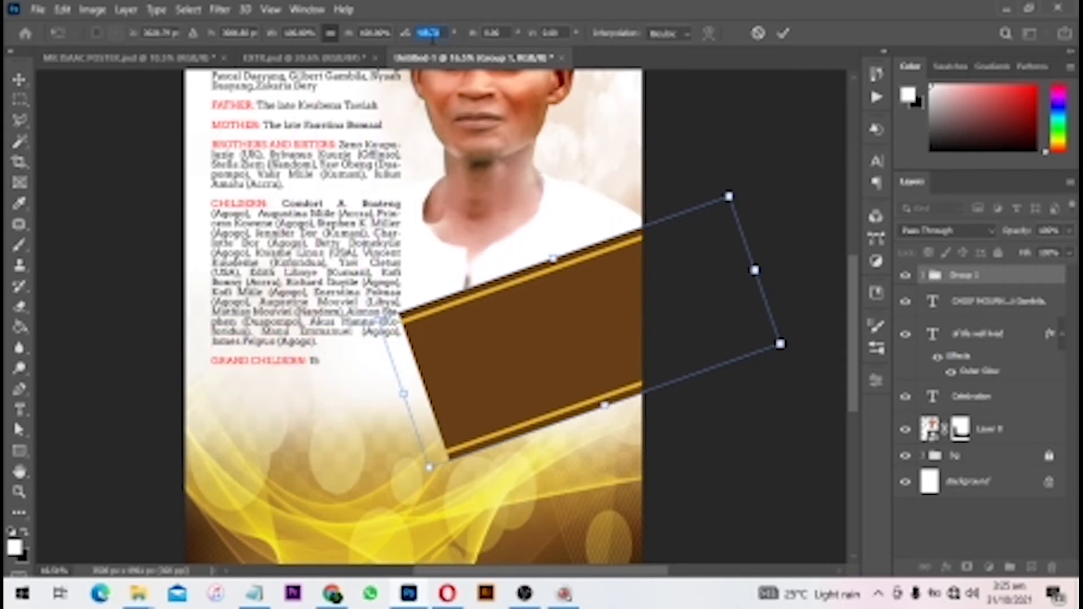
pyautogui.write('-')
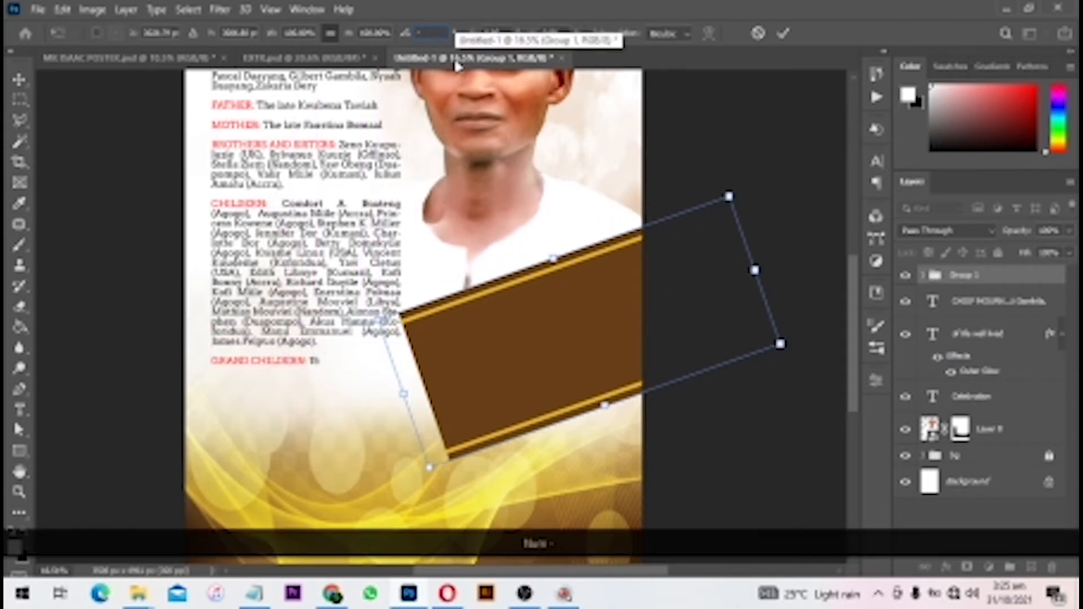
pyautogui.write('30')
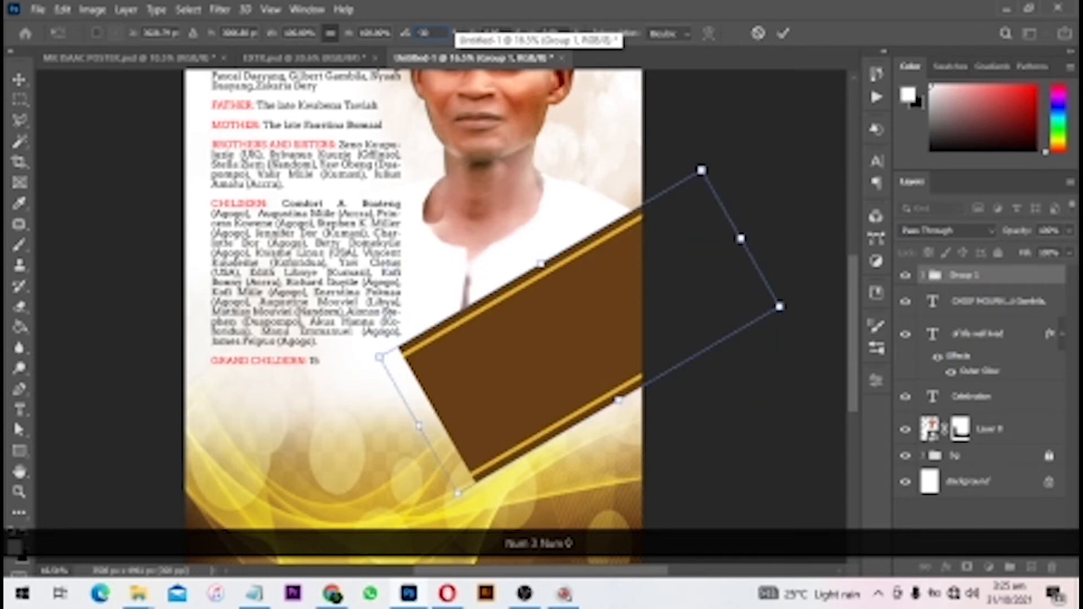
pyautogui.press('BackSpace')
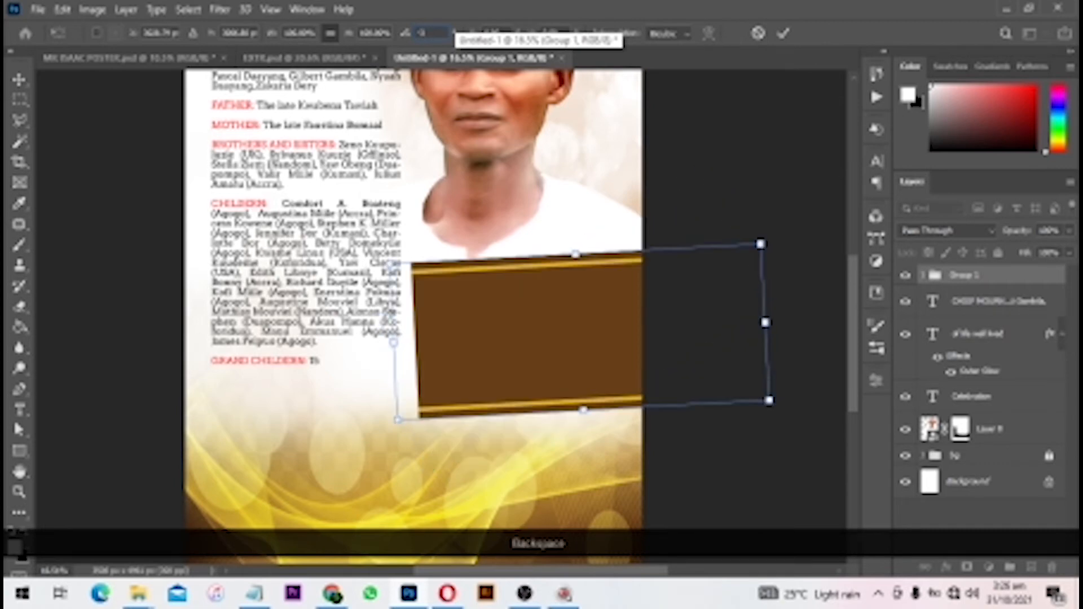
pyautogui.write('25')
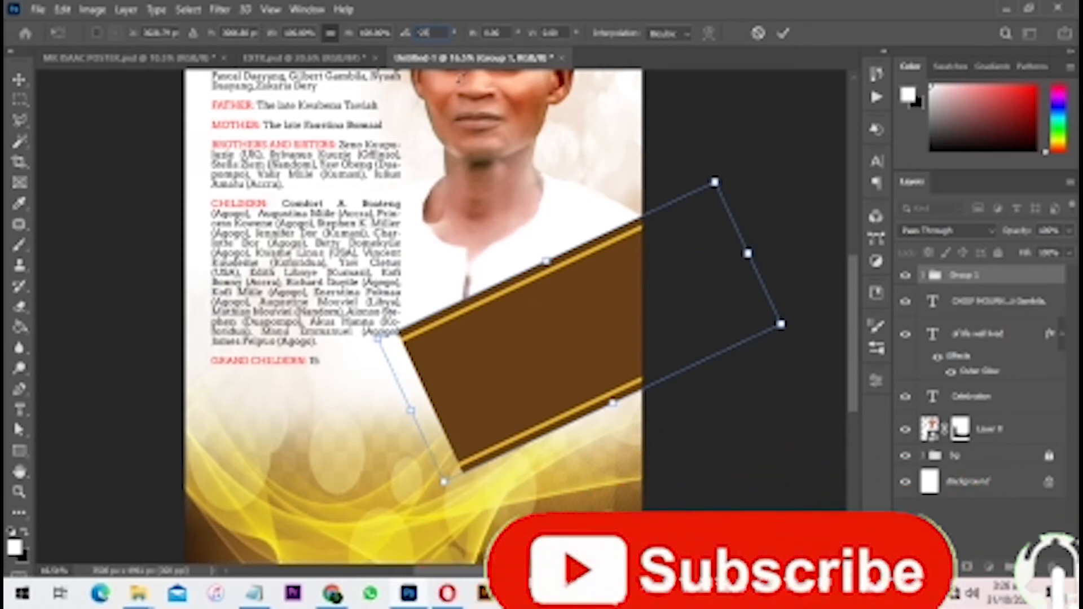
pyautogui.press('BackSpace')
pyautogui.write('0')
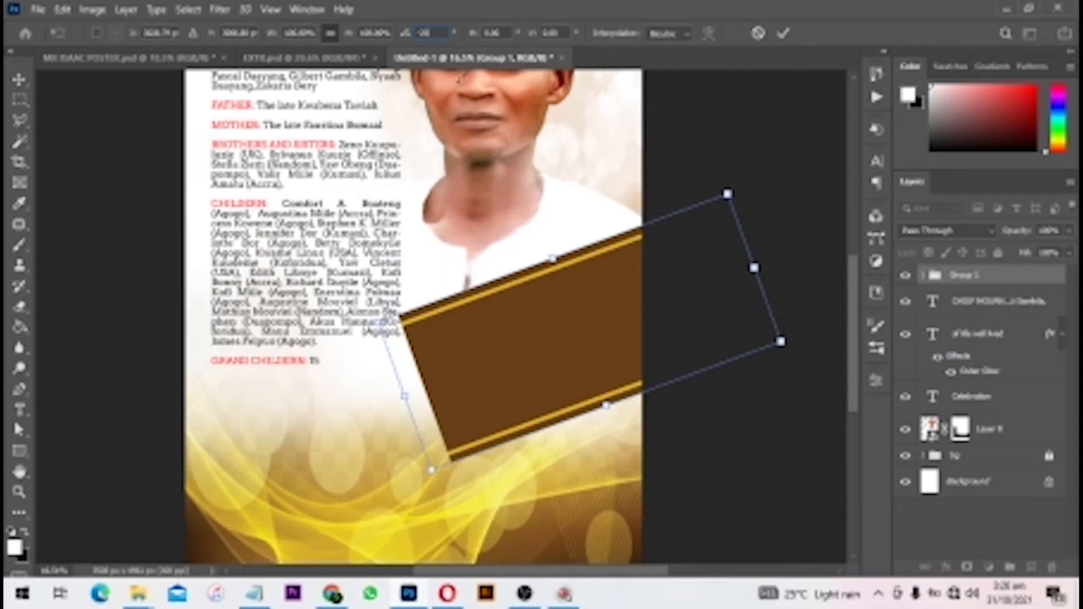
pyautogui.press('BackSpace')
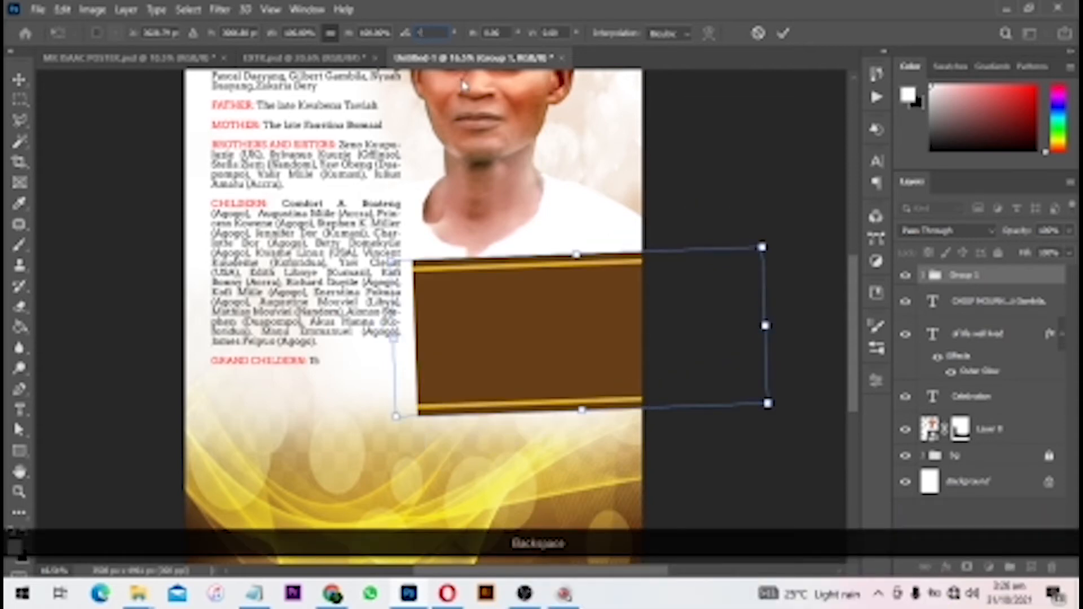
pyautogui.write('15')
pyautogui.press('Return')
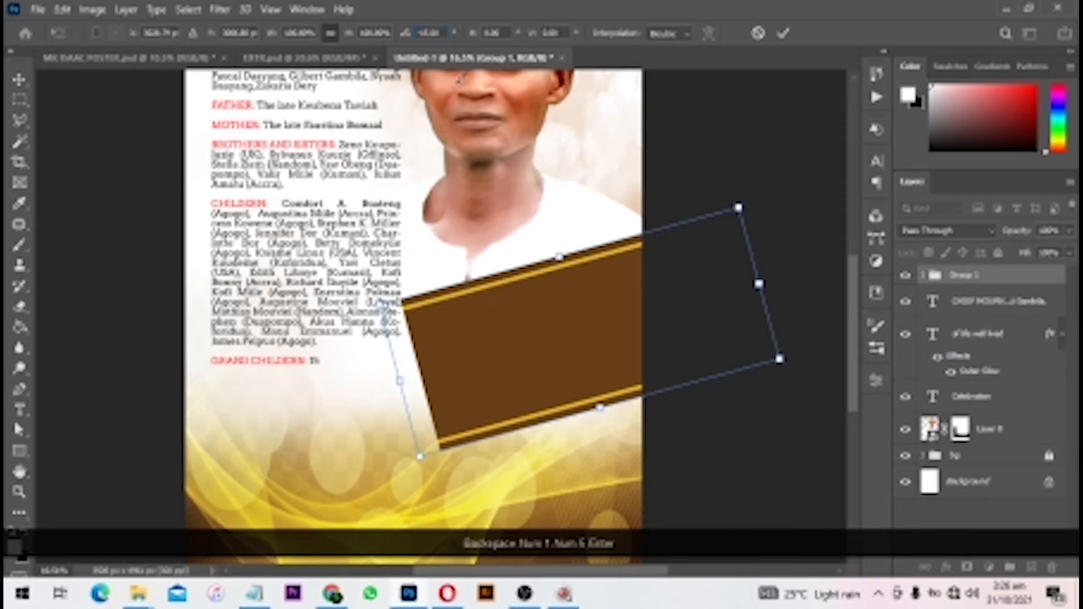
pyautogui.click(782, 32)
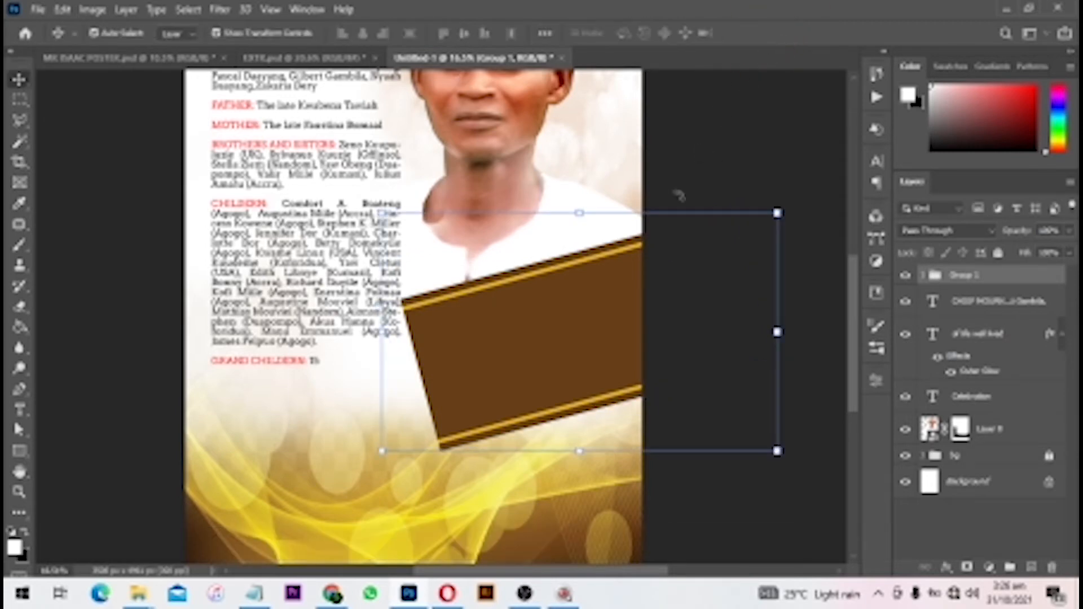
# - Move the banner down-left and rotate it 15° back to level
pyautogui.moveTo(597, 314)
pyautogui.mouseDown()
pyautogui.moveTo(541, 332)
pyautogui.moveTo(600, 322)
pyautogui.mouseUp()
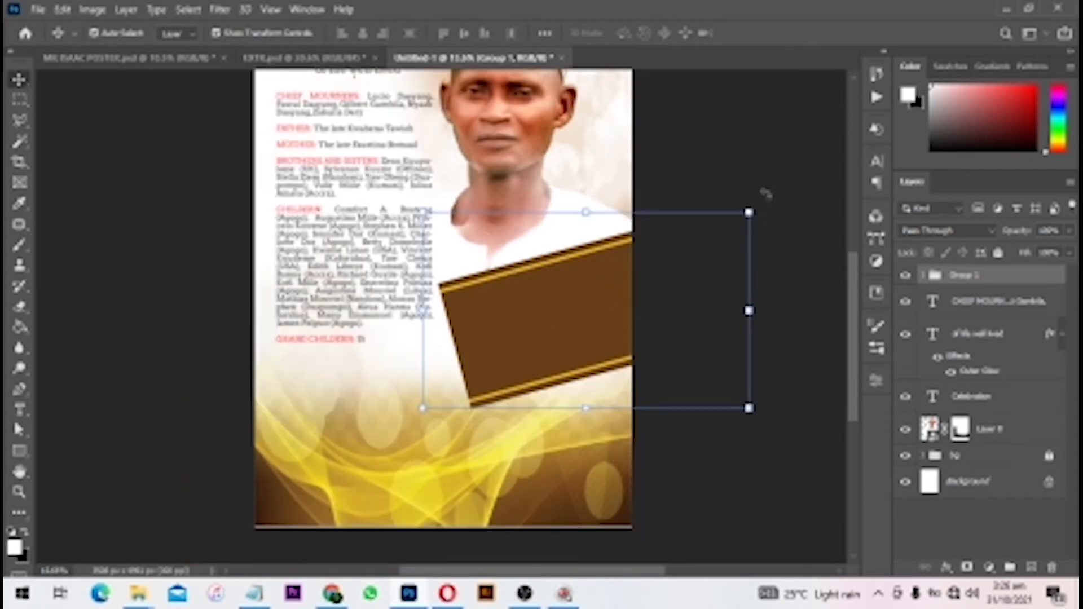
pyautogui.hotkey('ctrl', 't')
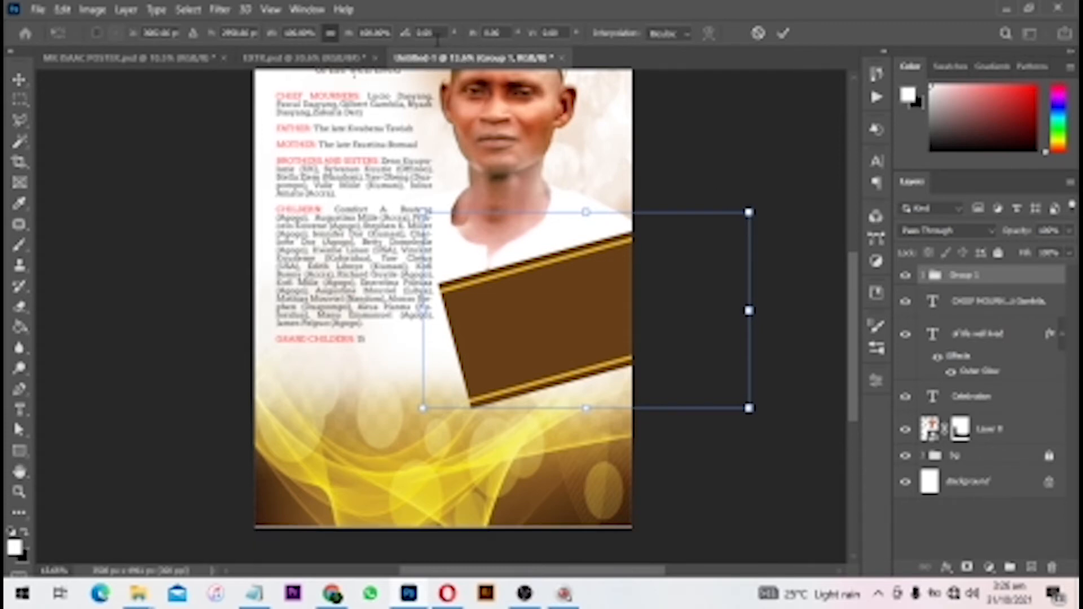
pyautogui.moveTo(444, 32); pyautogui.dragTo(192, 20)
pyautogui.write('15')
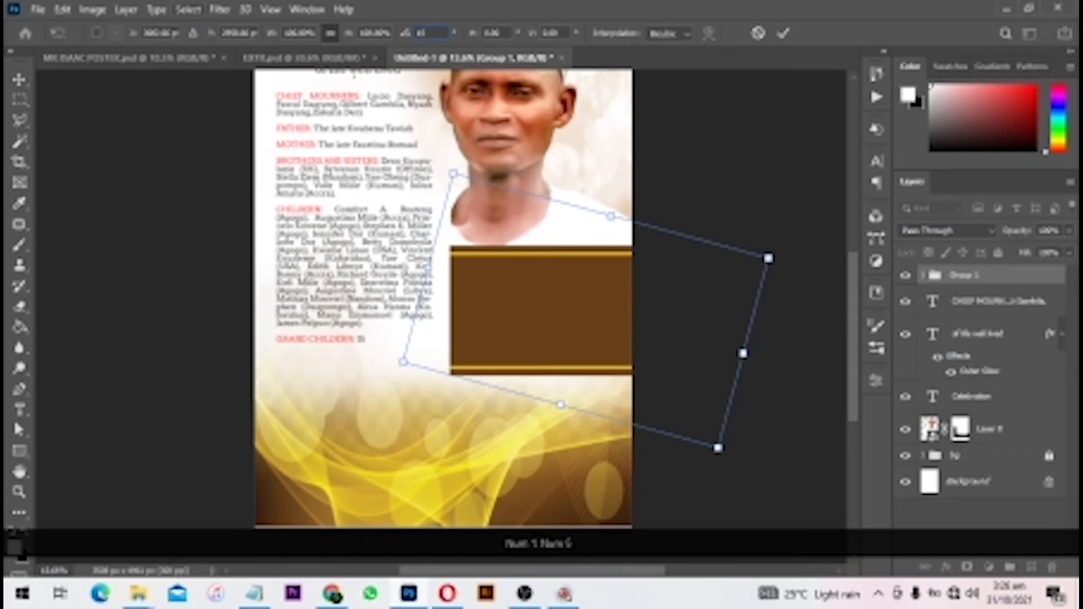
pyautogui.press('Return')
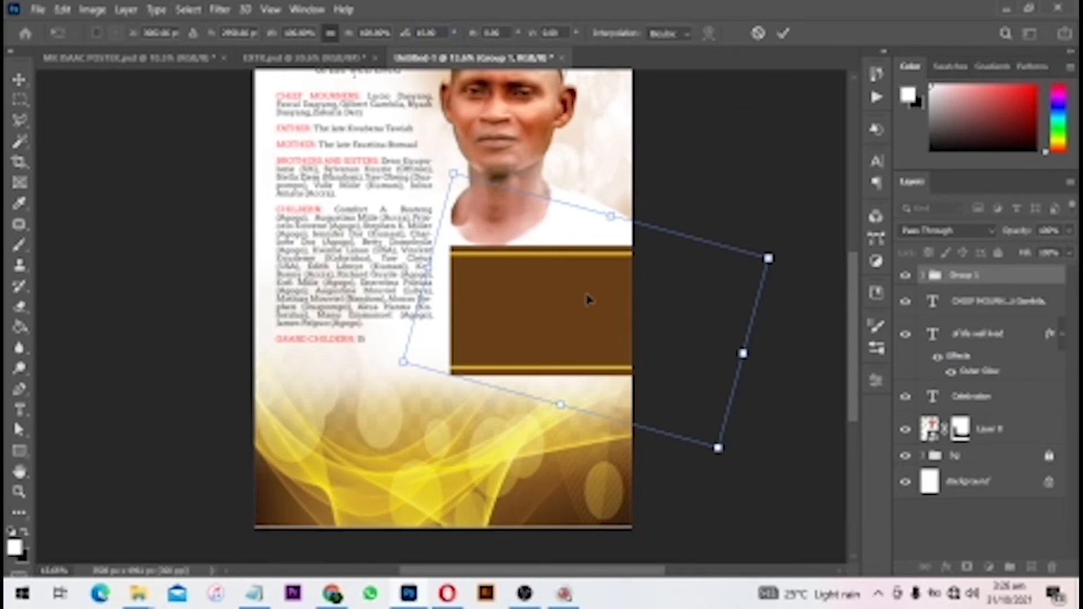
pyautogui.doubleClick(615, 280)
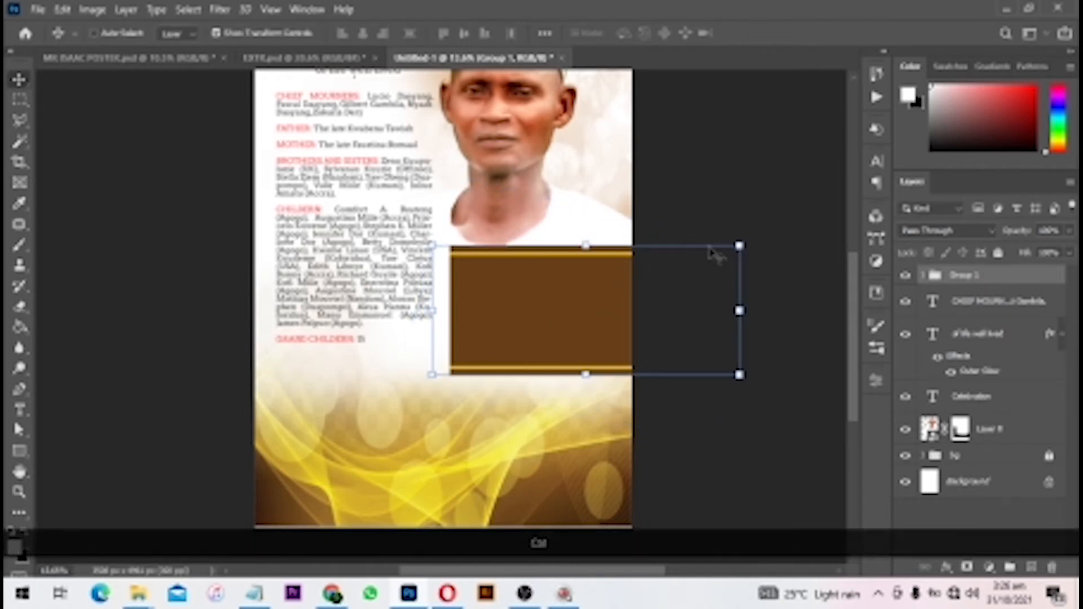
# - Shorten the banner's height from the bottom and re-tilt it to -15°
pyautogui.hotkey('ctrl', 't')
pyautogui.moveTo(585, 375); pyautogui.dragTo(580, 350)
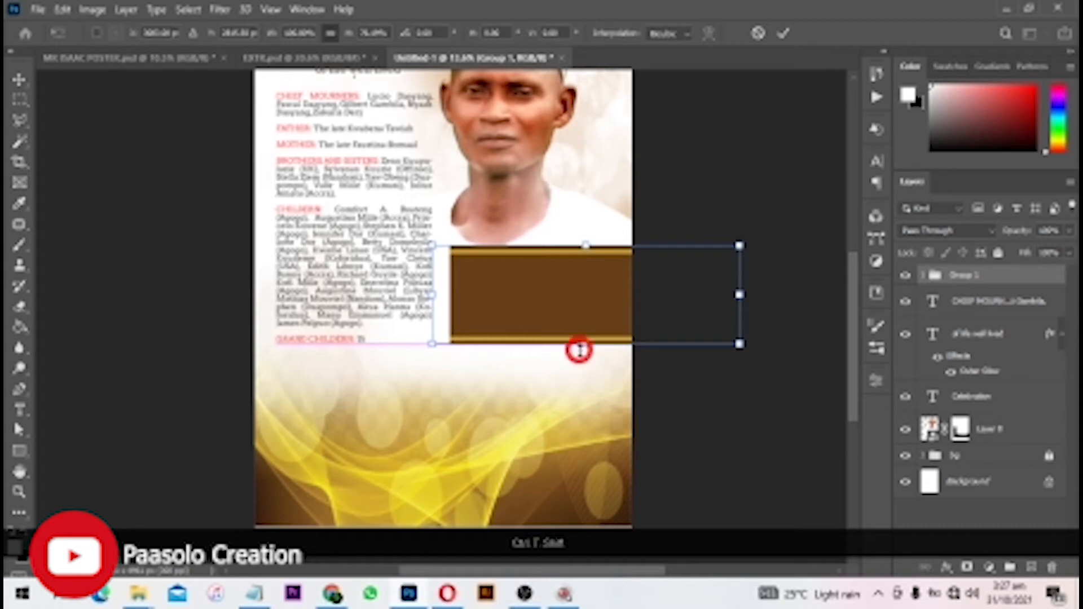
pyautogui.doubleClick(579, 317)
pyautogui.hotkey('ctrl', 't')
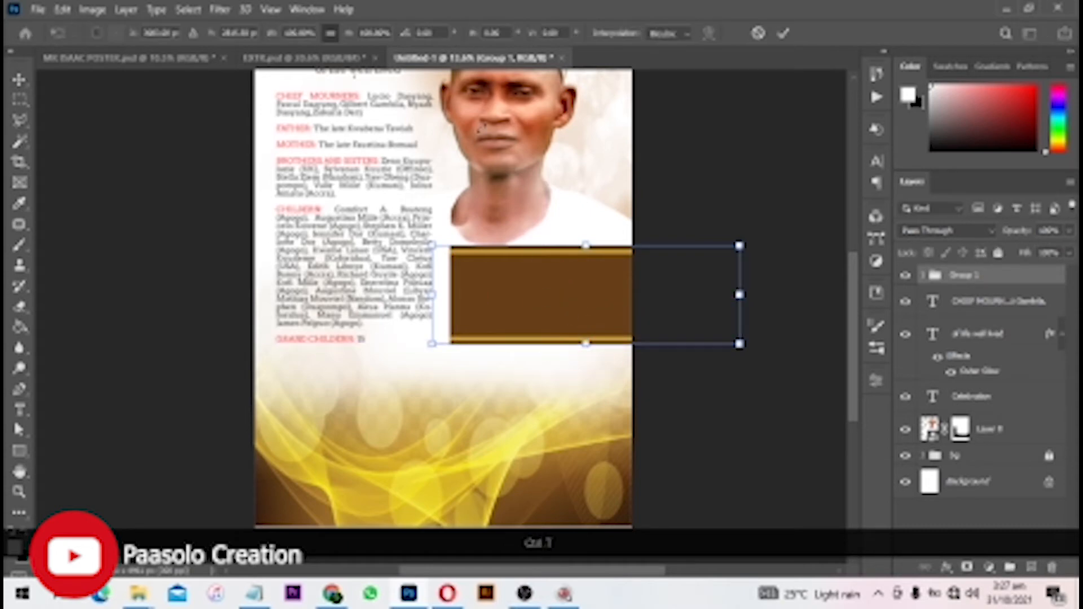
pyautogui.write('-15')
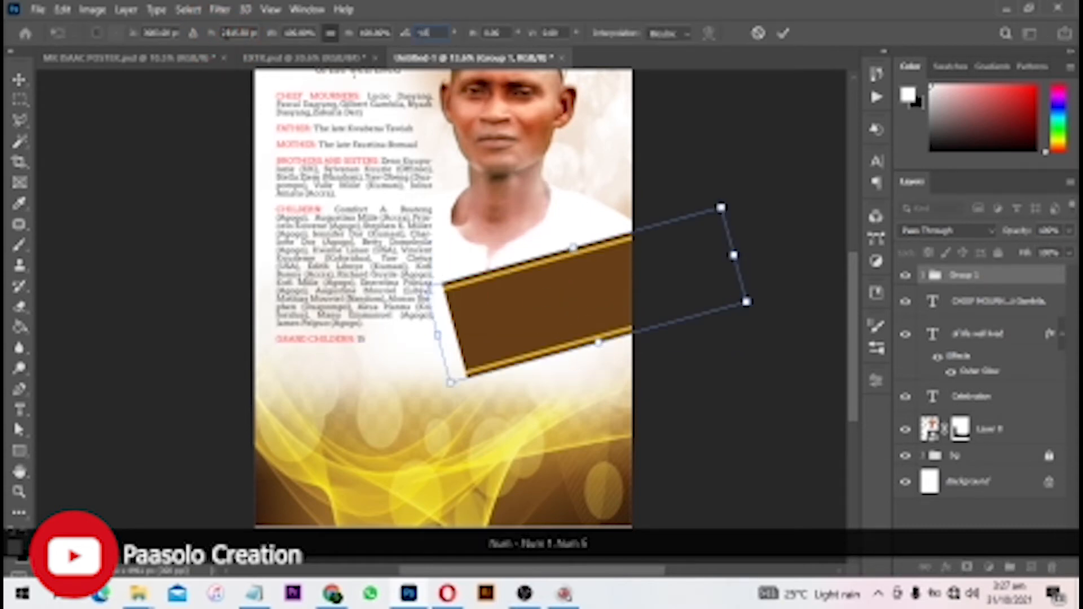
pyautogui.press('Return')
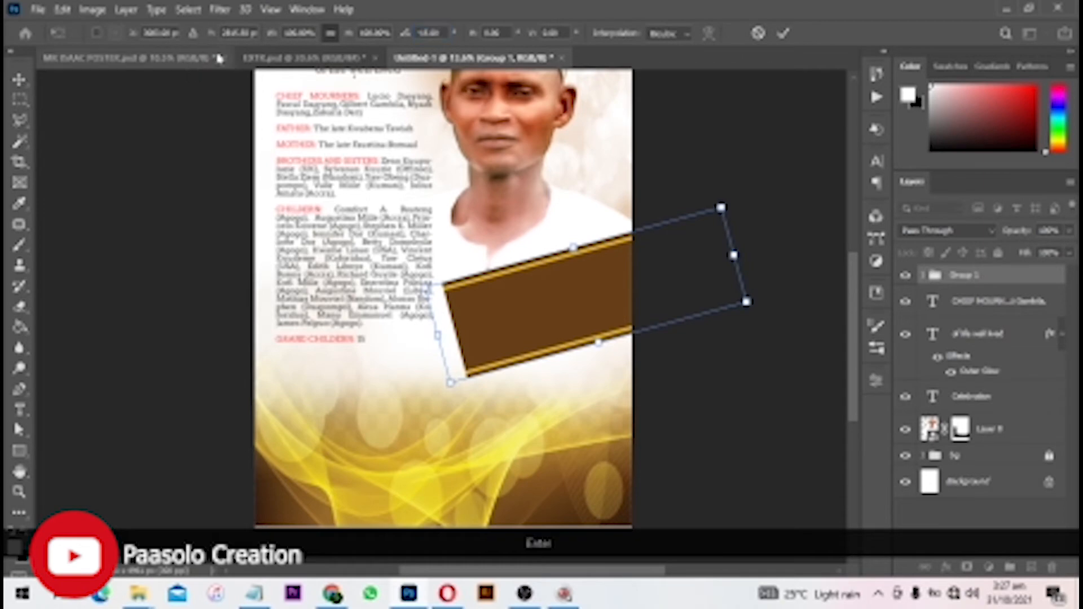
pyautogui.click(784, 34)
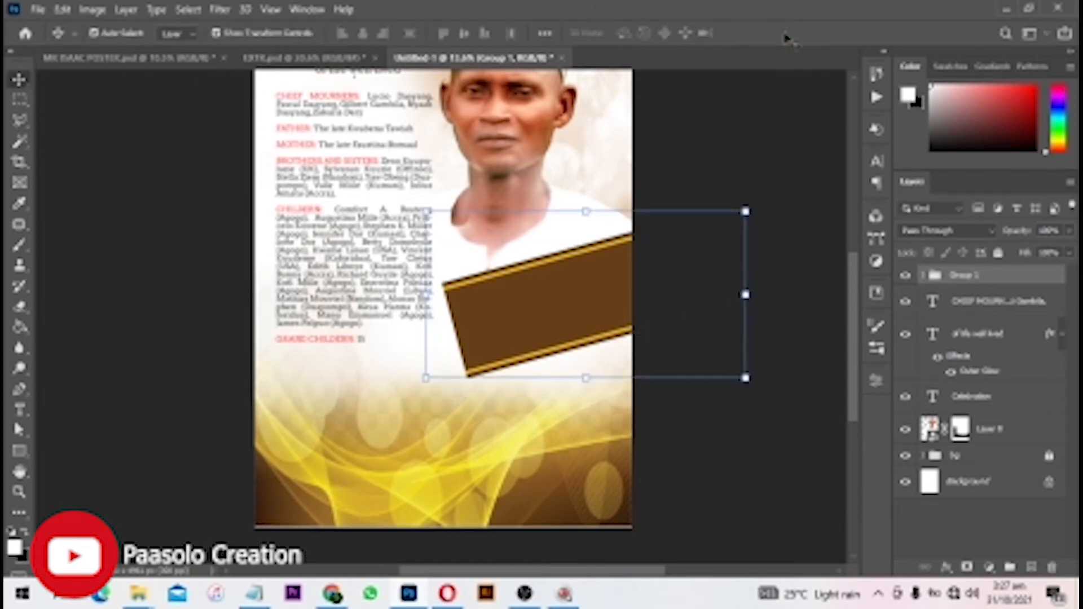
# - Nudge the banner left and shift the family-list text block slightly left
pyautogui.scroll(3, 532, 273)
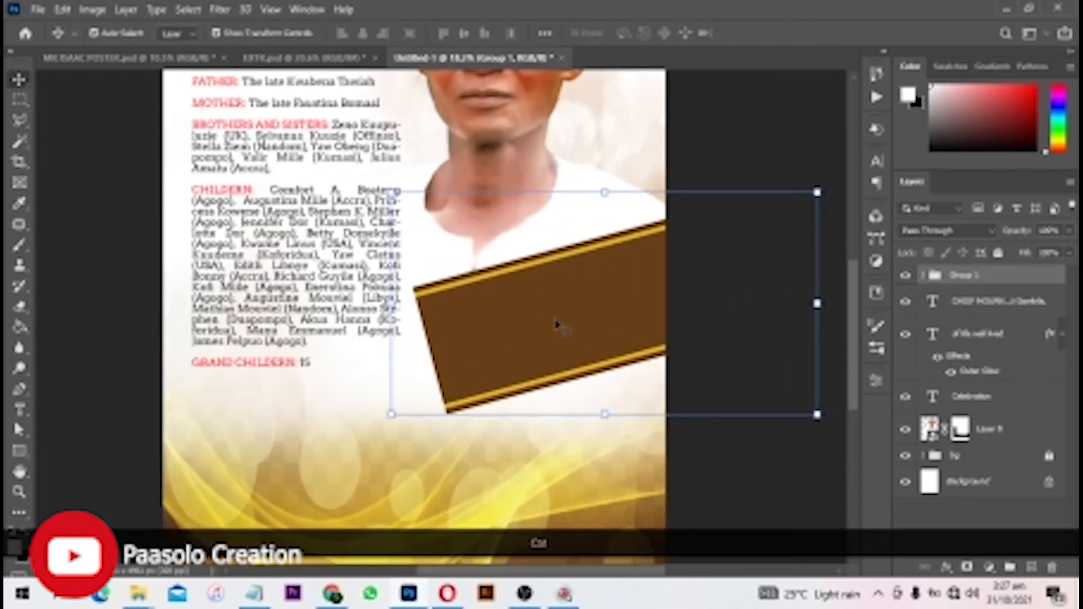
pyautogui.moveTo(556, 324); pyautogui.dragTo(545, 324)
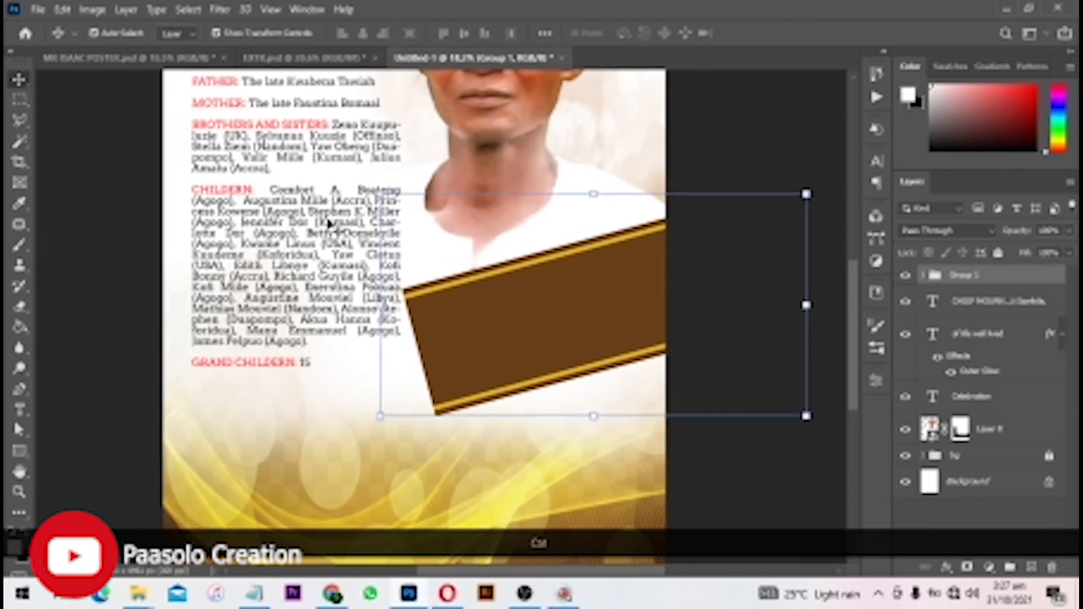
pyautogui.moveTo(329, 223); pyautogui.dragTo(316, 223)
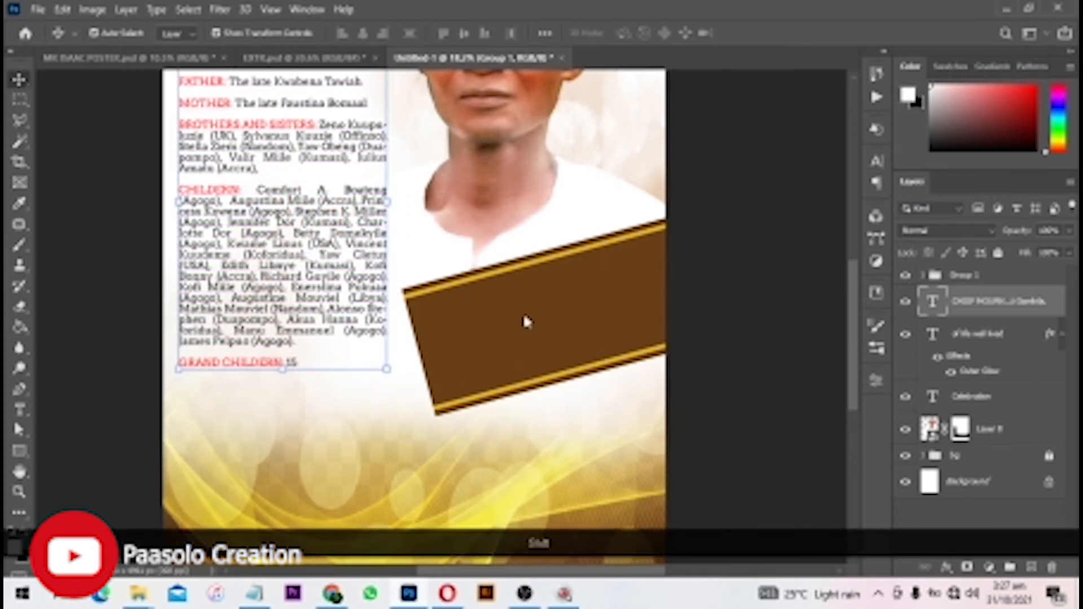
# - Nudge Group 1 slightly left, deselect it, and fit the whole poster in view
pyautogui.click(966, 276)
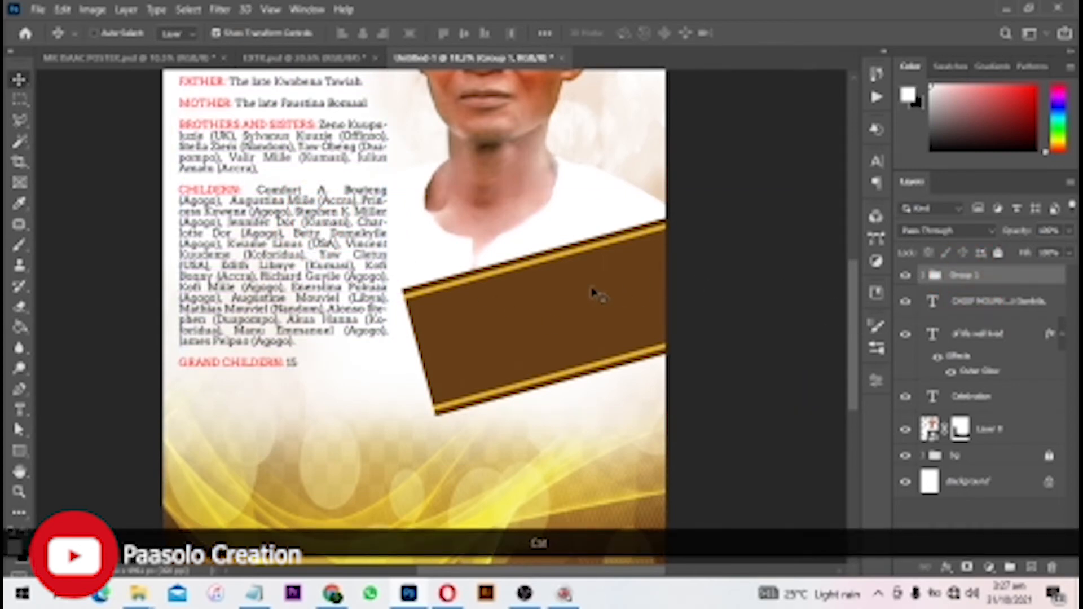
pyautogui.moveTo(595, 293); pyautogui.dragTo(587, 292)
pyautogui.click(786, 464)
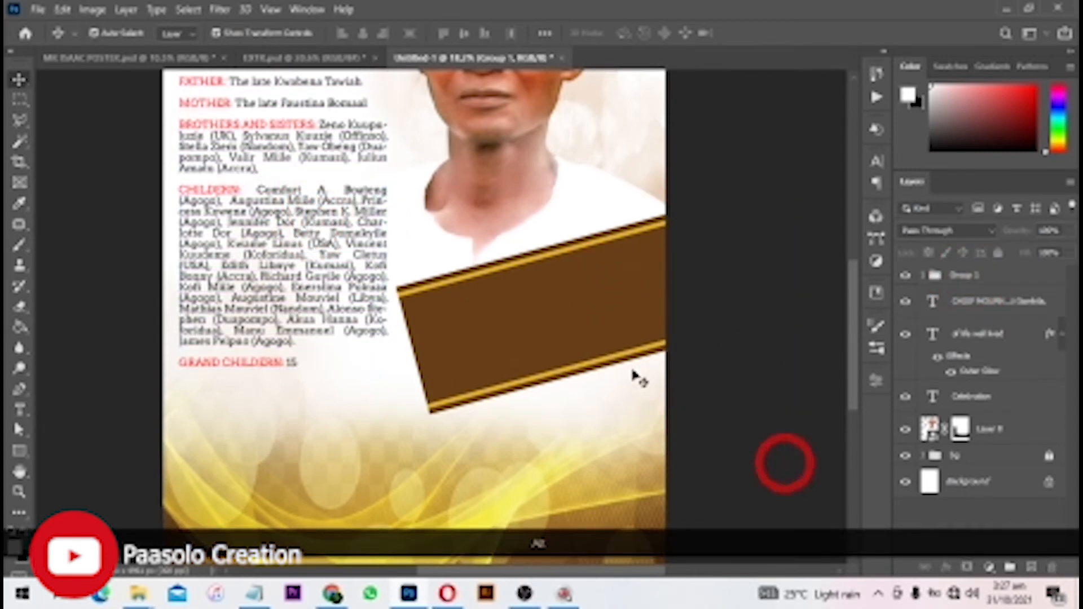
pyautogui.hotkey('ctrl', '0')
pyautogui.scroll(4, 531, 344)
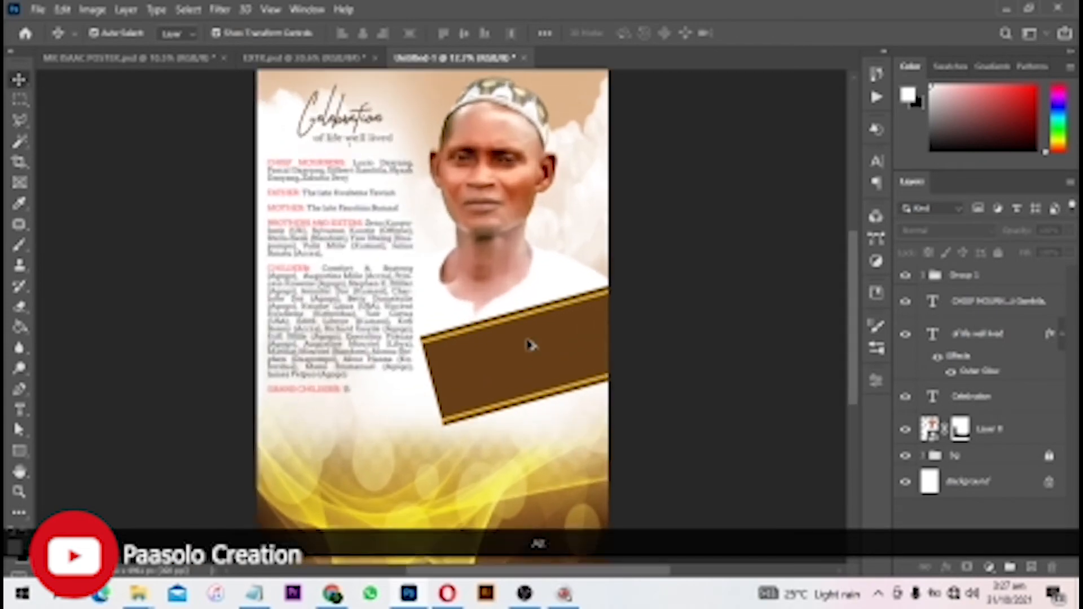
pyautogui.scroll(3, 634, 325)
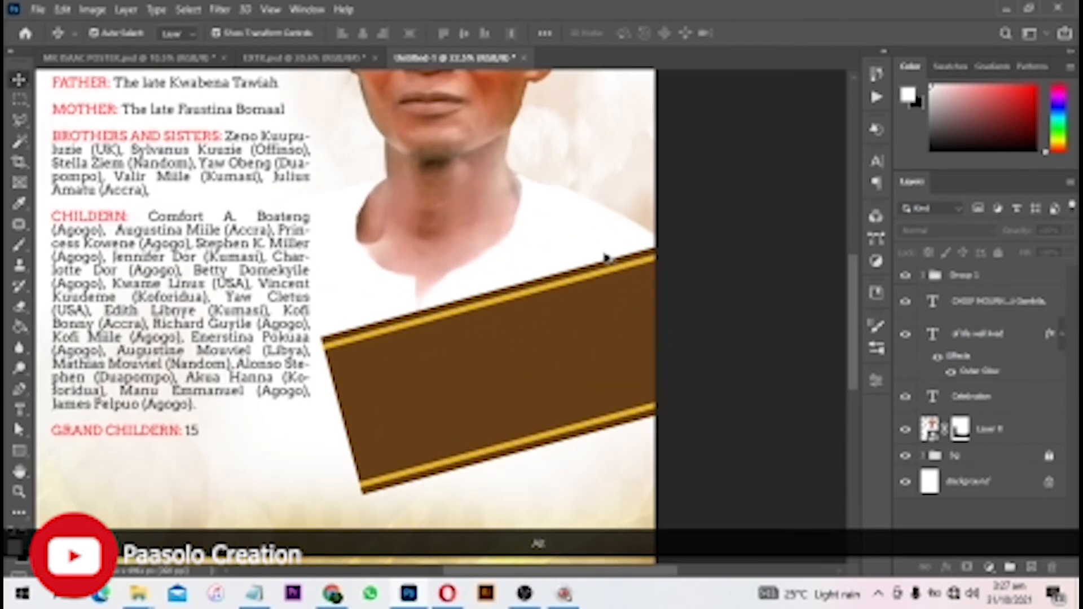
pyautogui.scroll(-2, 466, 353)
# - Type the deceased's title and first name, then the surname in capitals, on two banner lines
pyautogui.press('t')
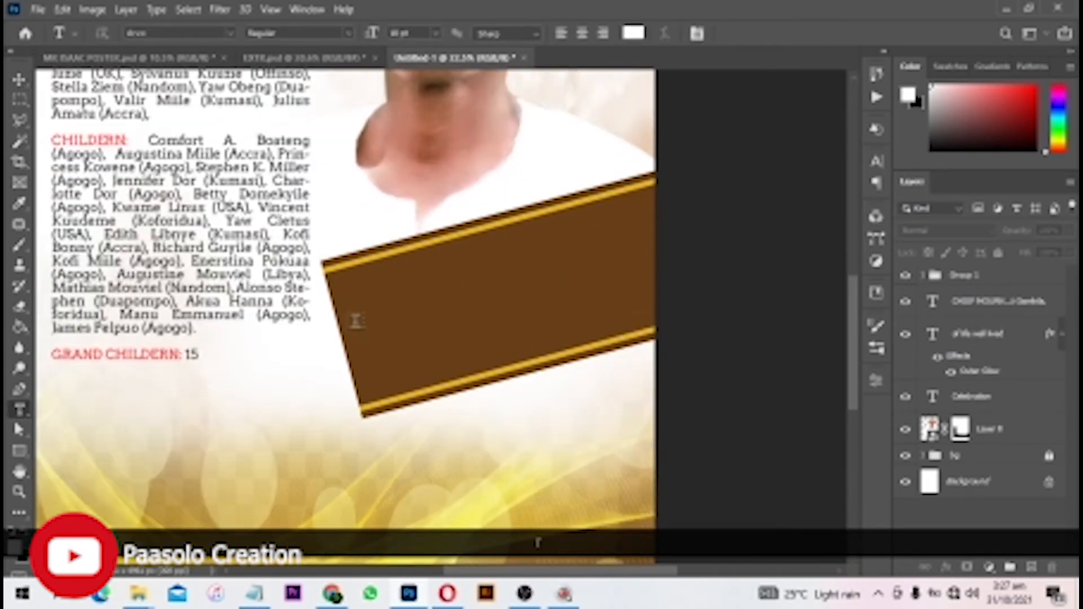
pyautogui.click(395, 265)
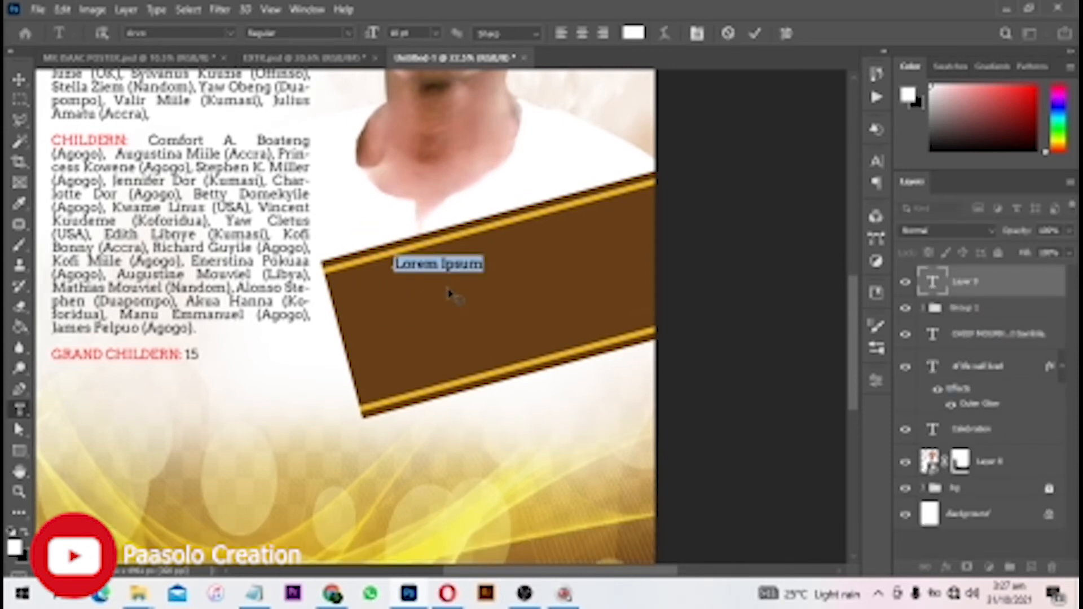
pyautogui.write('JM')
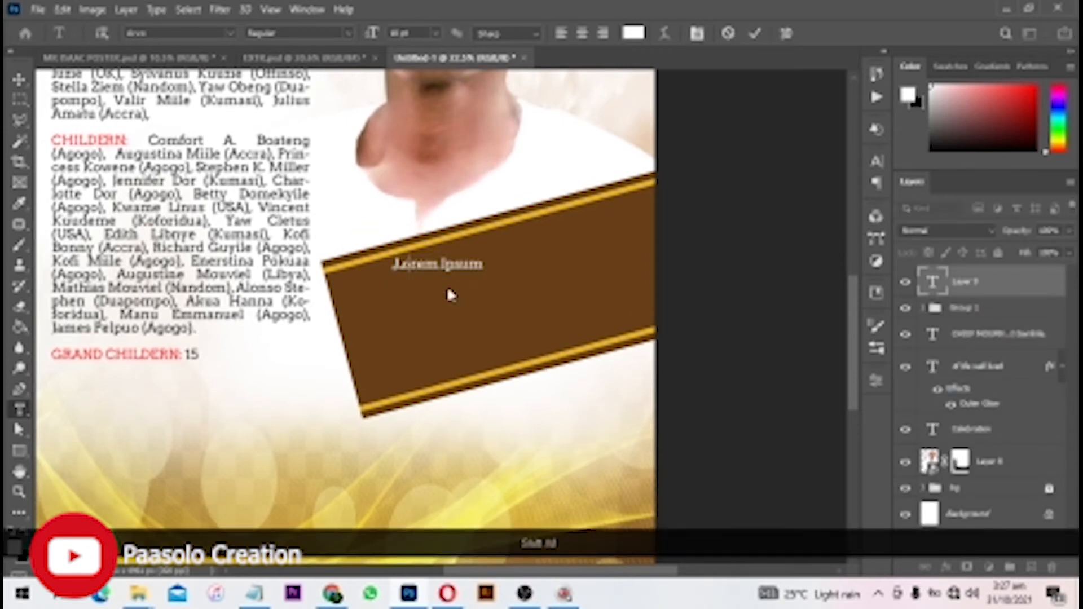
pyautogui.write('r. ')
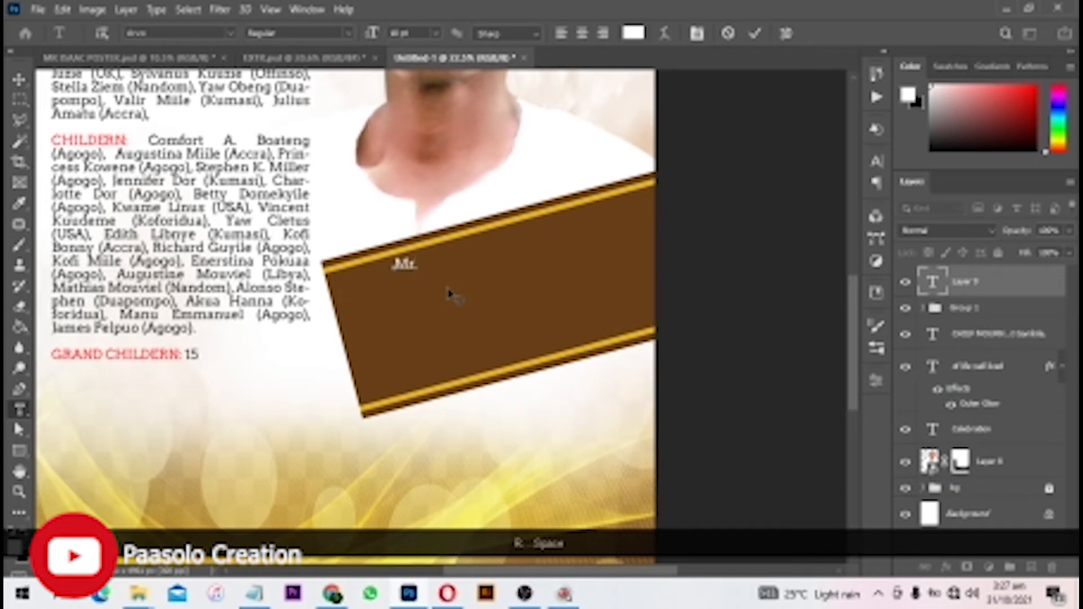
pyautogui.write('J')
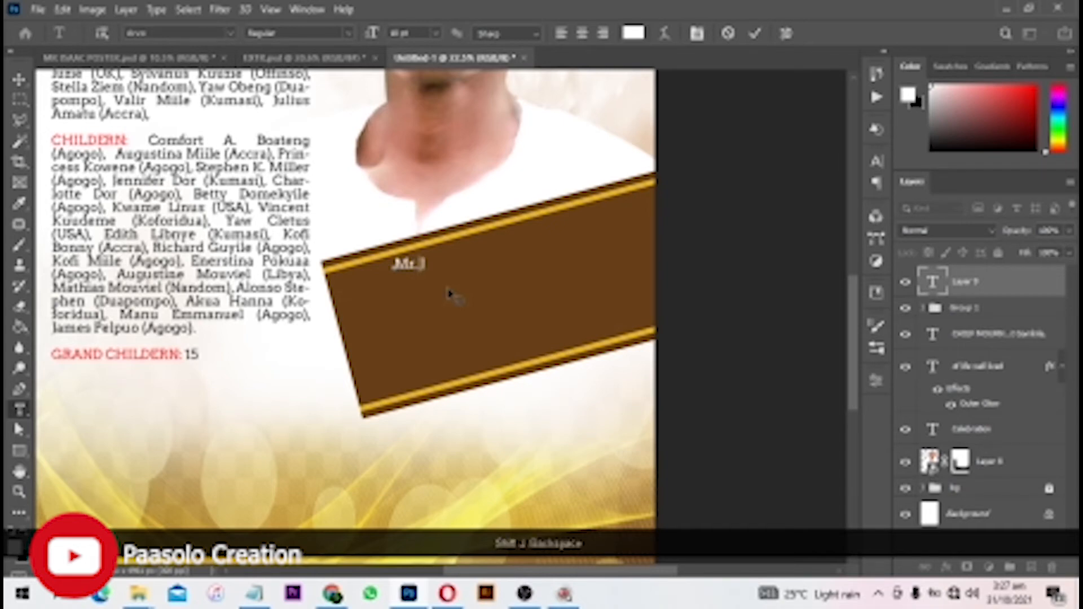
pyautogui.press('BackSpace')
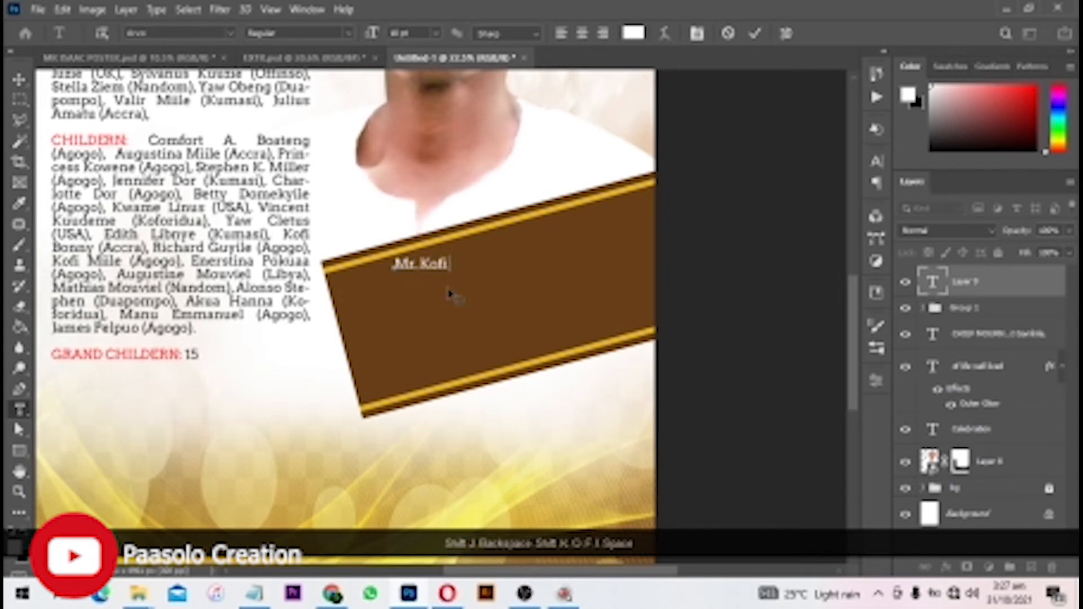
pyautogui.press('Return')
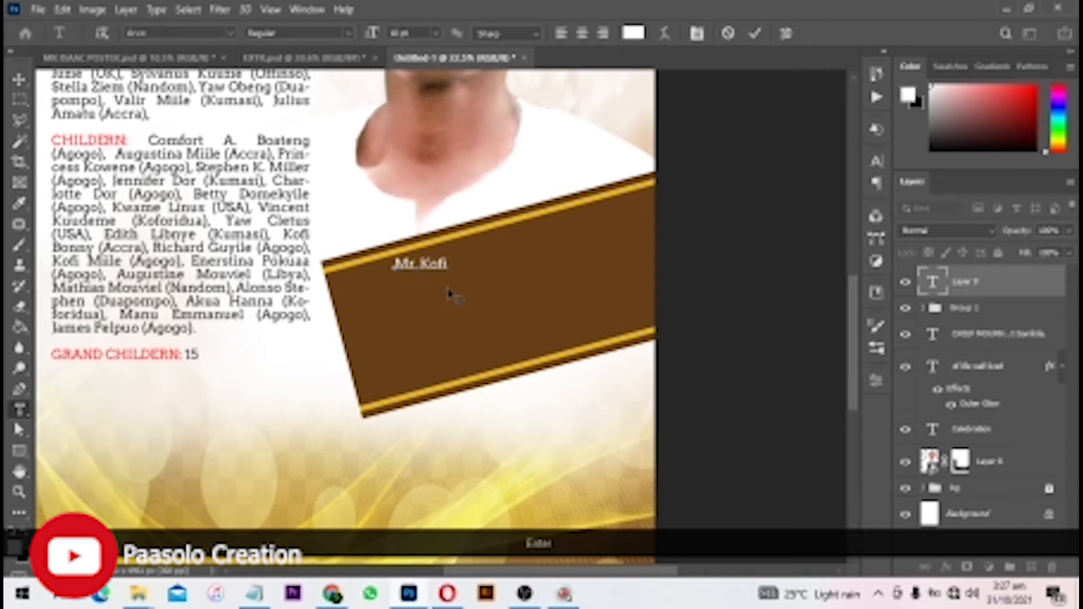
pyautogui.press('capslock')
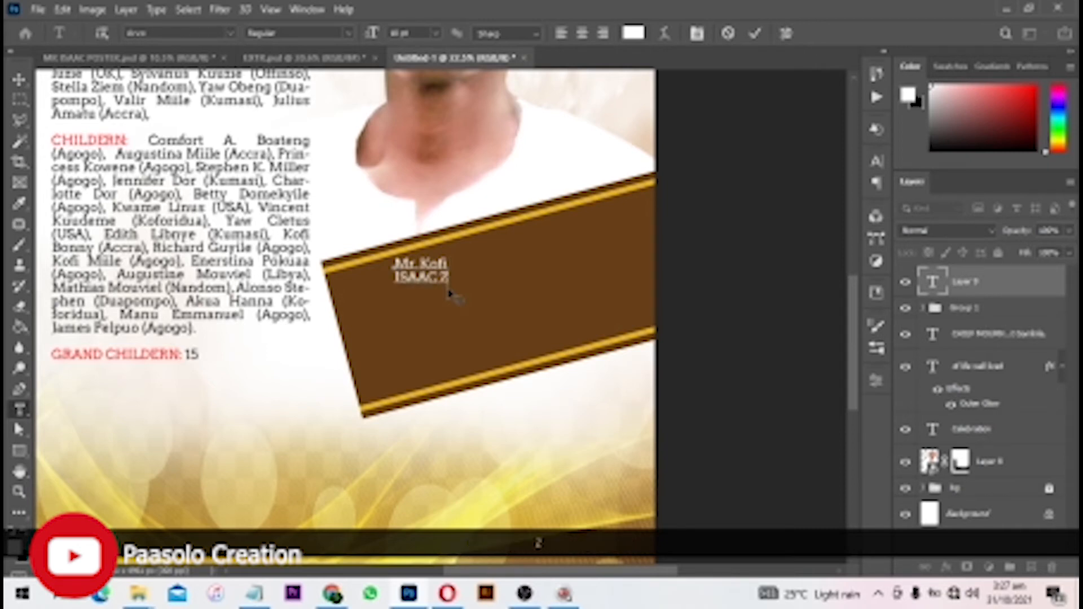
pyautogui.hotkey('ctrl', 'a')
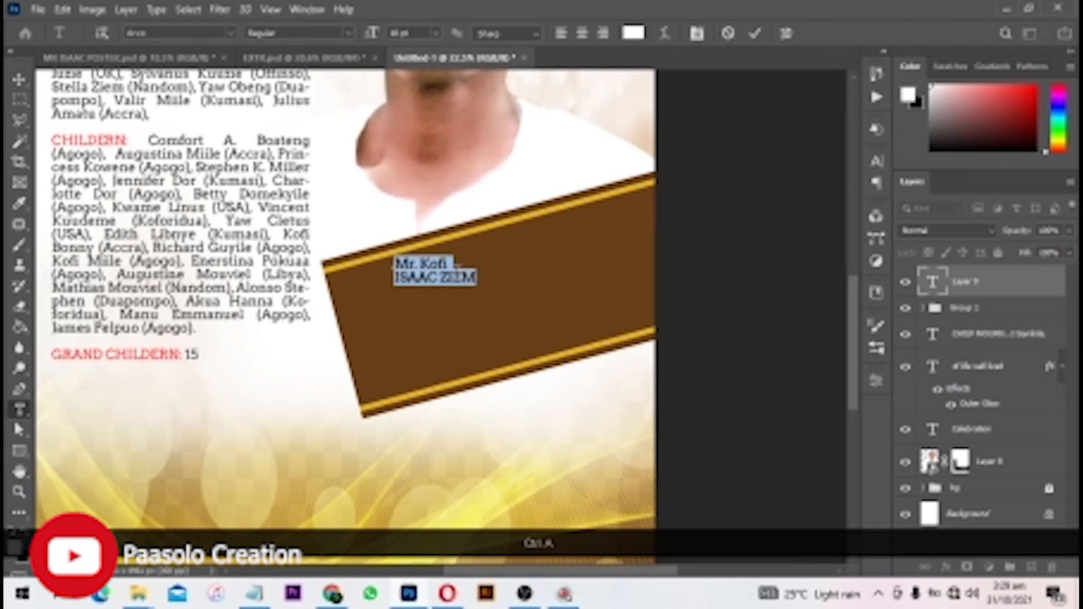
pyautogui.press('ctrl')
# - Move the name text left, enlarge it to about 50 pt, and increase its leading
pyautogui.moveTo(459, 278); pyautogui.dragTo(419, 278)
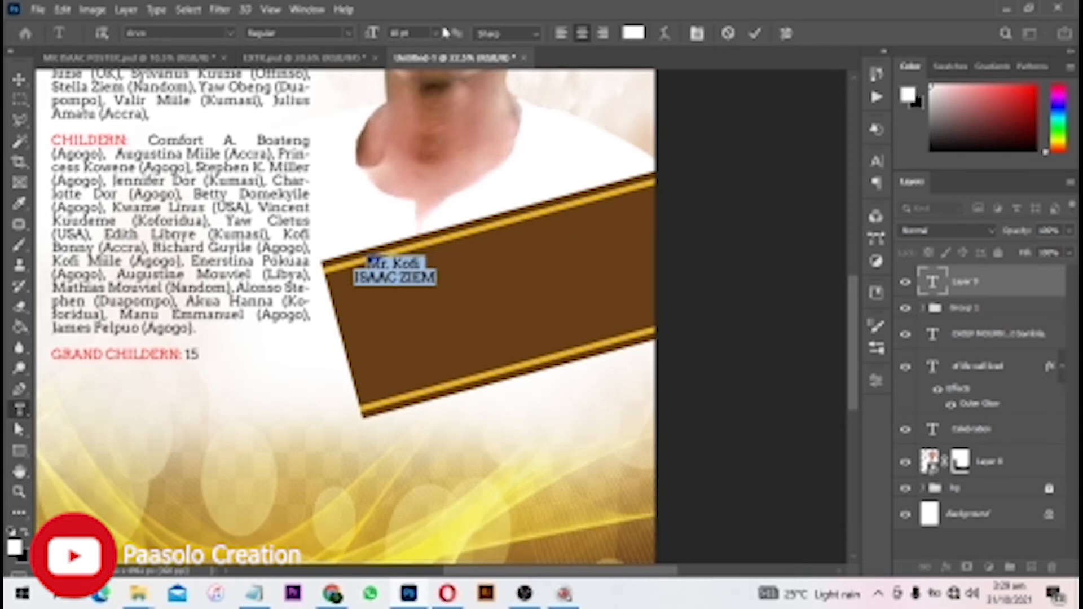
pyautogui.moveTo(372, 34); pyautogui.dragTo(400, 34)
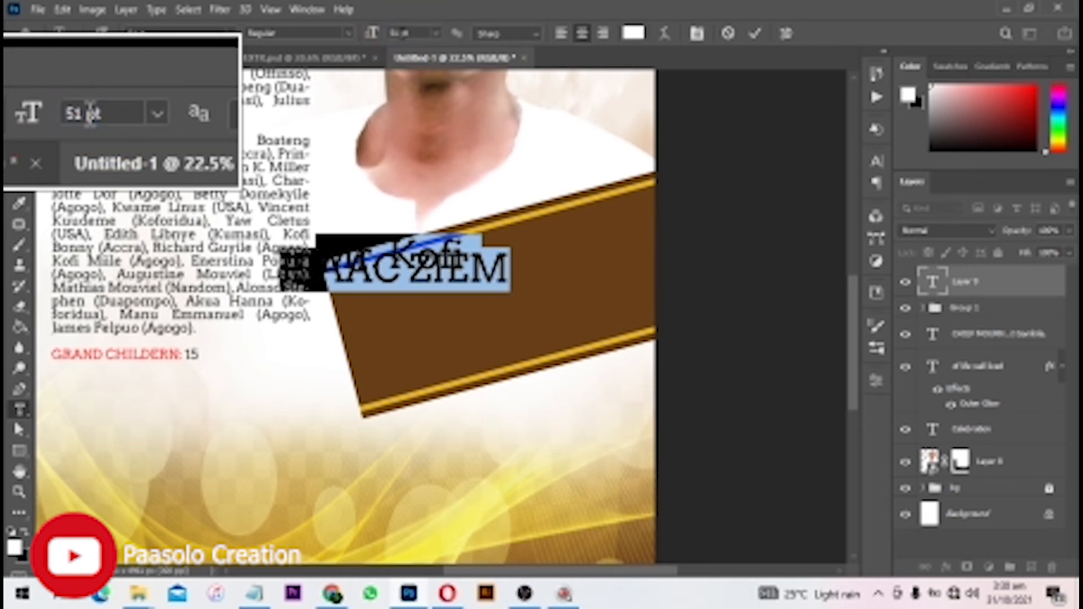
pyautogui.hotkey('ctrl', 'a')
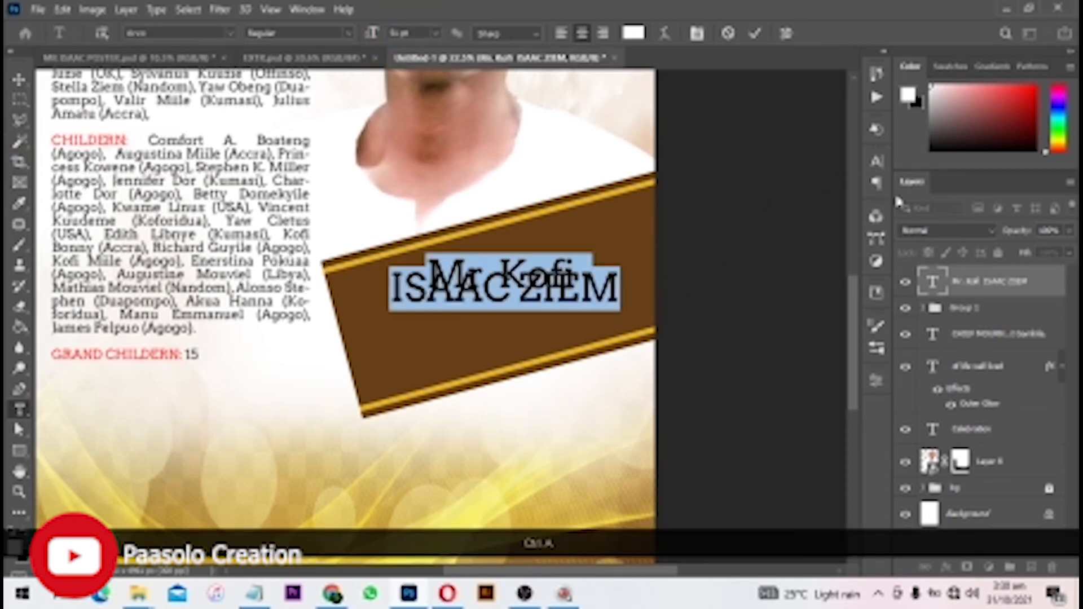
pyautogui.click(877, 160)
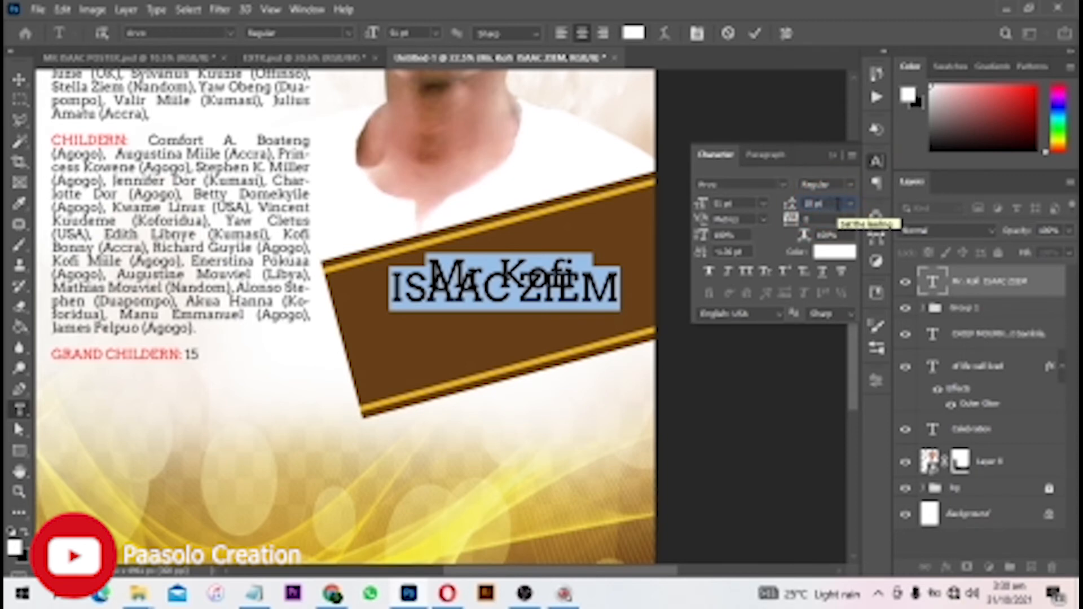
pyautogui.press('Up')
# - Set the surname line to Arvo Bold and commit the text
pyautogui.moveTo(396, 314); pyautogui.dragTo(577, 316)
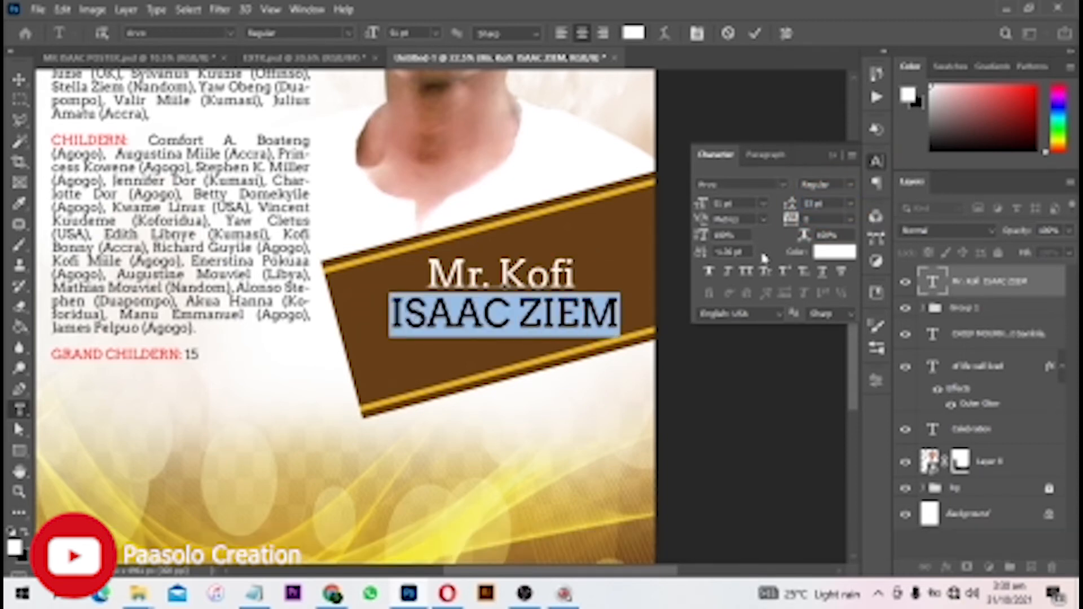
pyautogui.click(851, 191)
pyautogui.click(859, 226)
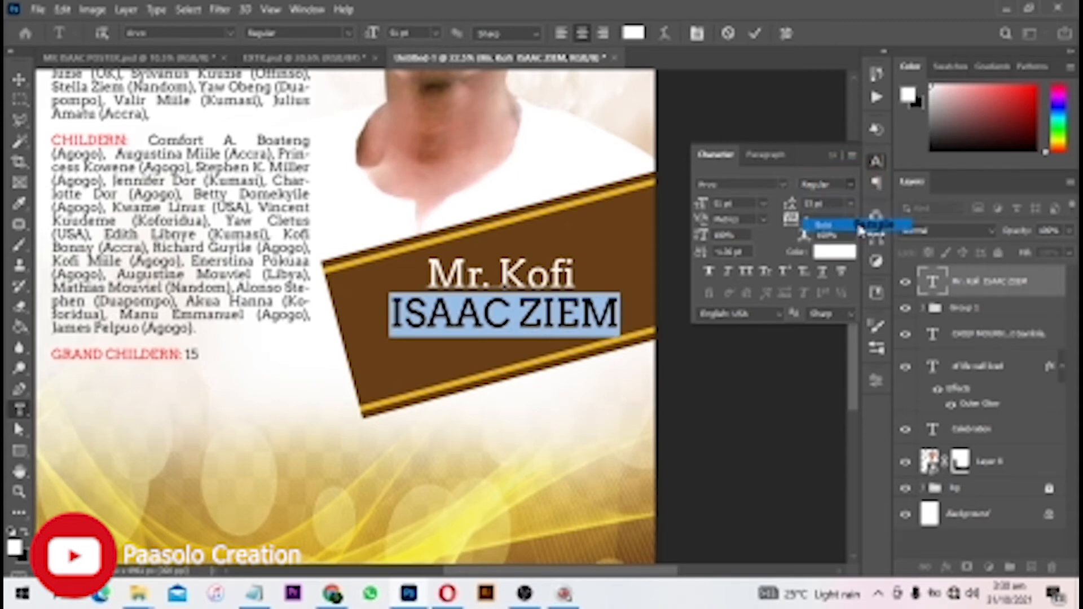
pyautogui.click(755, 34)
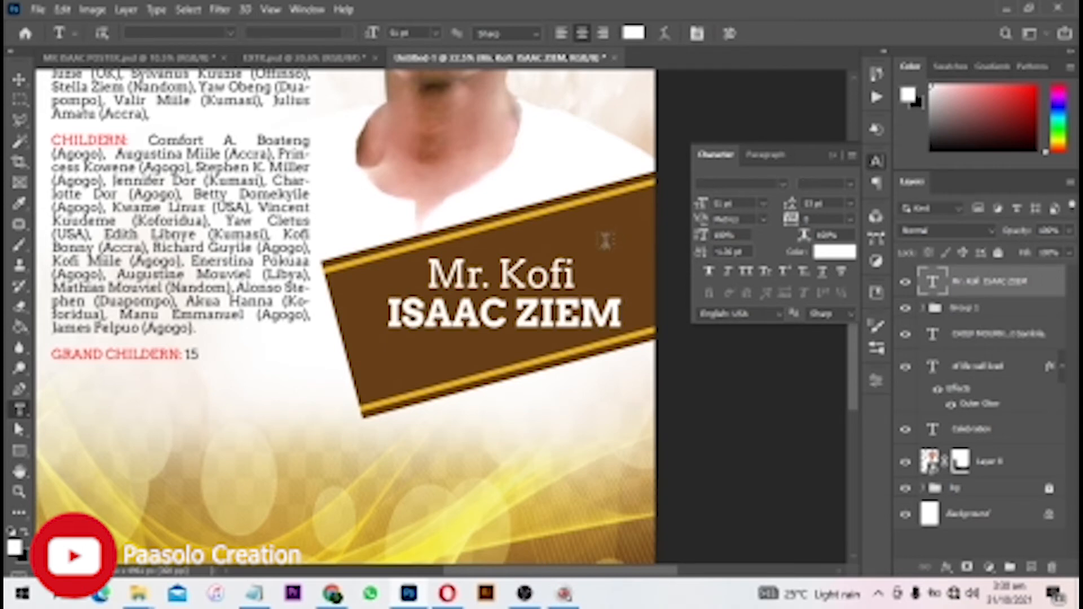
# - Rotate the name text to -15° to match the slanted banner
pyautogui.press('v')
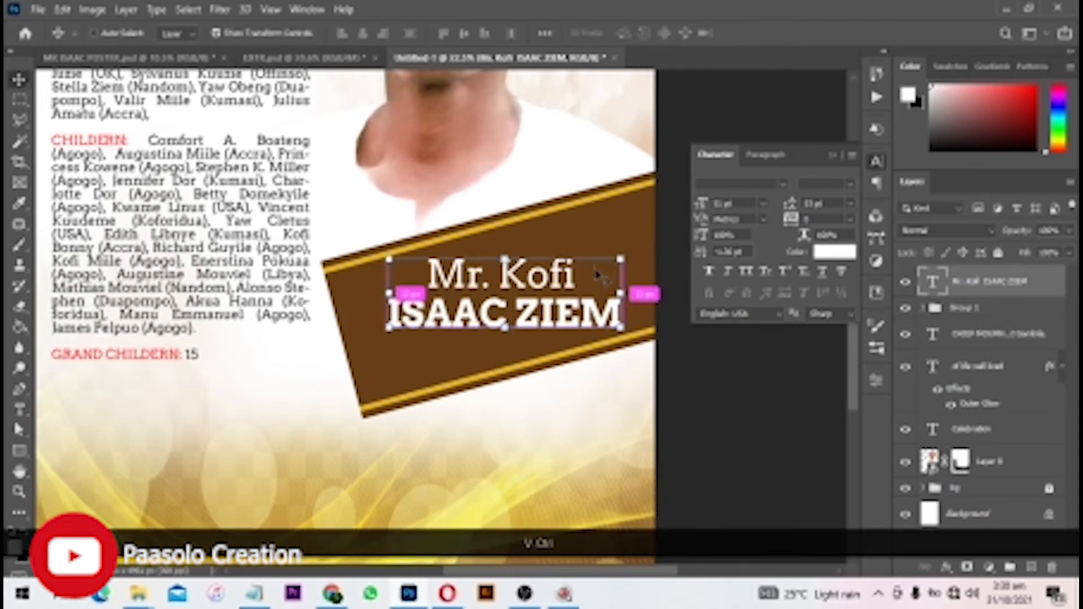
pyautogui.hotkey('ctrl', 't')
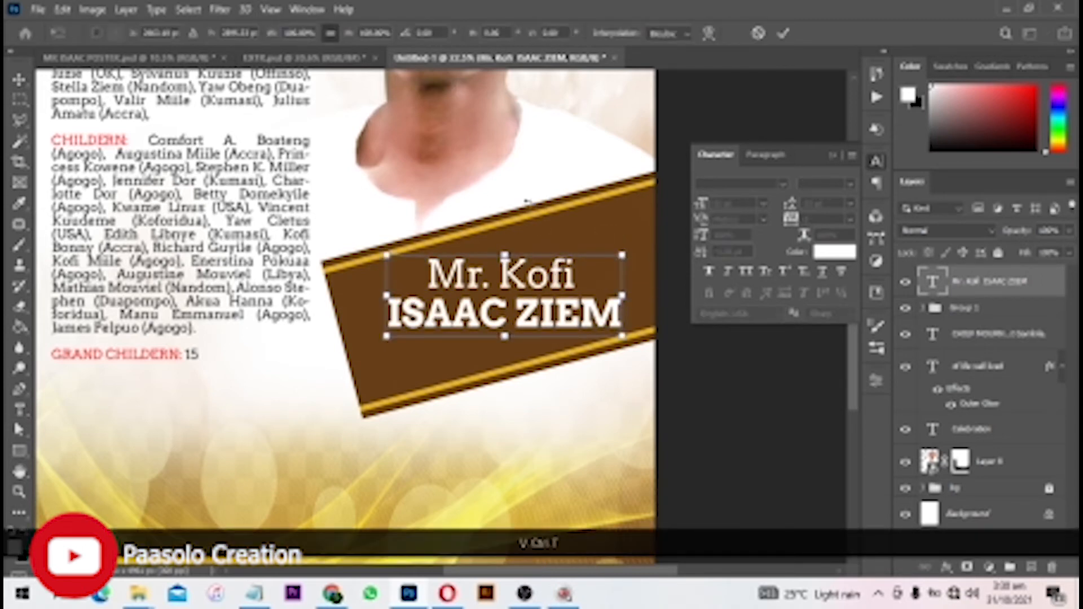
pyautogui.moveTo(442, 32); pyautogui.dragTo(412, 23)
pyautogui.press('BackSpace')
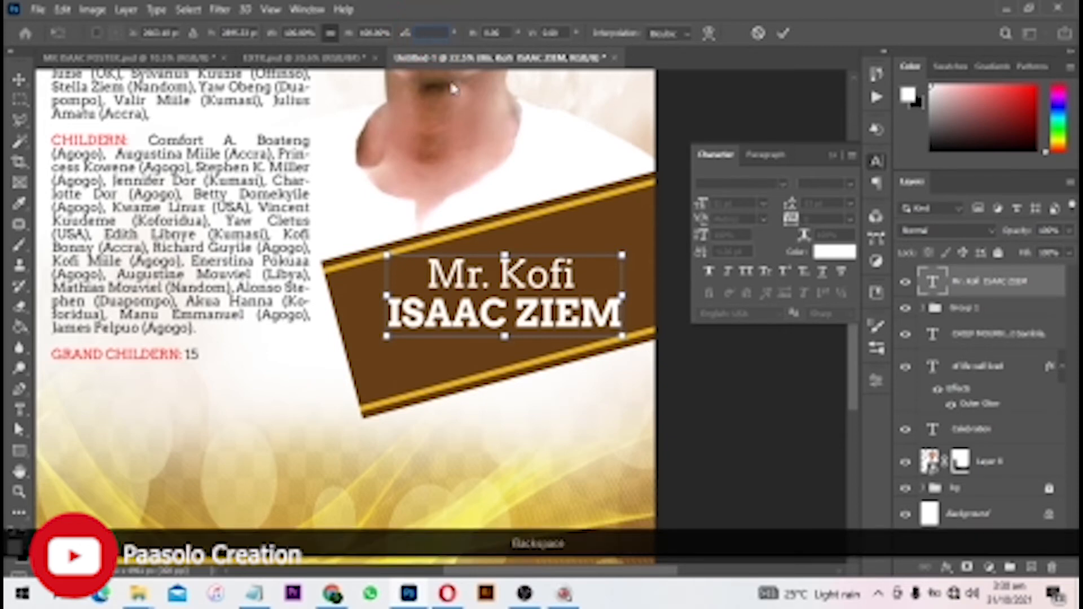
pyautogui.write('-15')
pyautogui.press('Return')
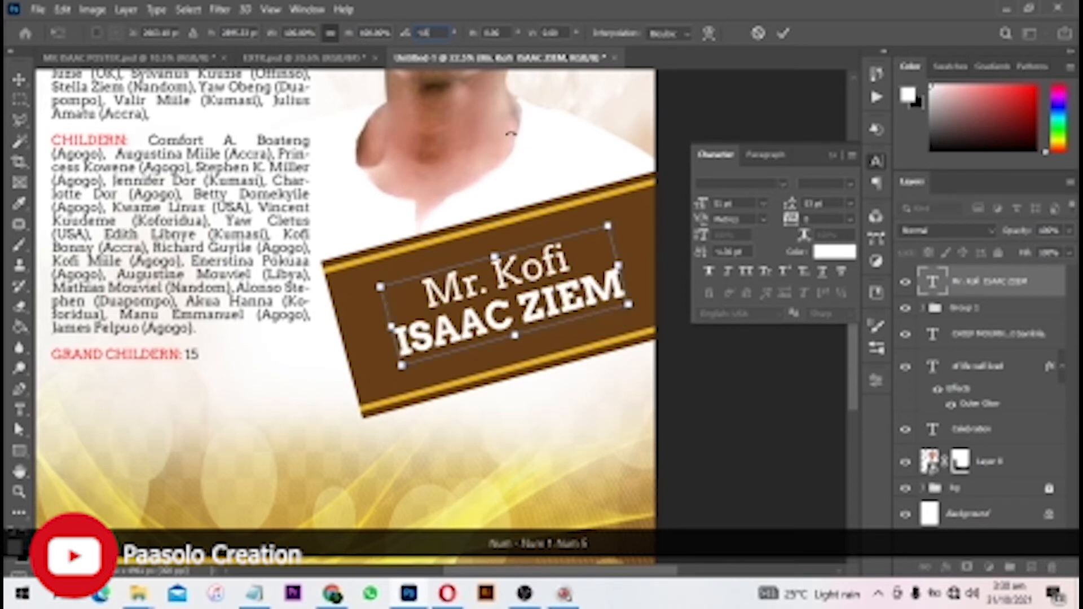
# - Enlarge the name to fill the panel and nudge it slightly left and down
pyautogui.hotkey('ctrl', 't')
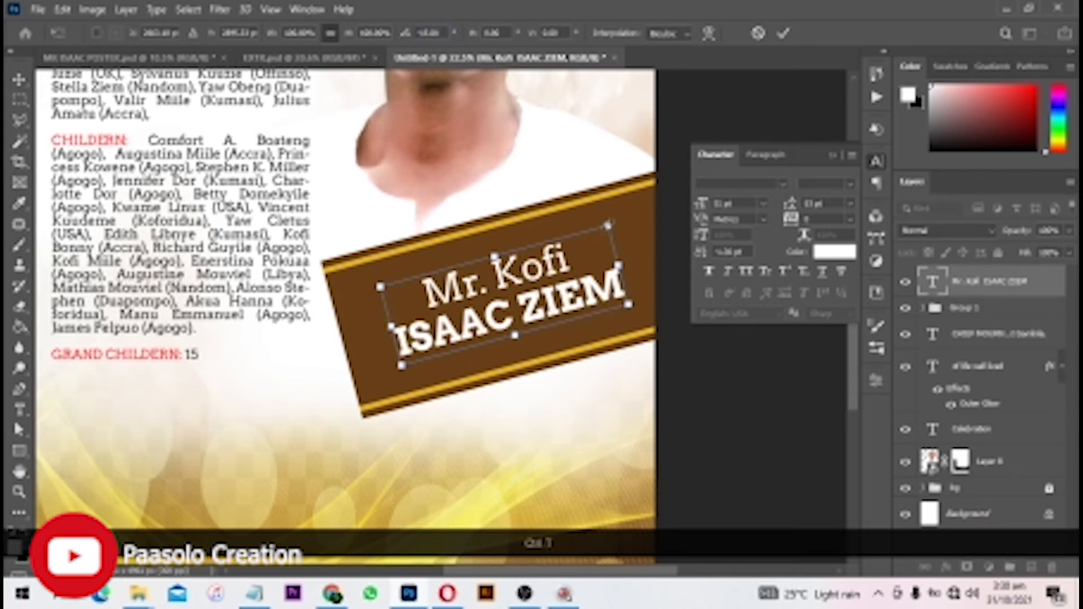
pyautogui.moveTo(609, 225); pyautogui.dragTo(620, 221)
pyautogui.doubleClick(542, 270)
pyautogui.scroll(1, 538, 287)
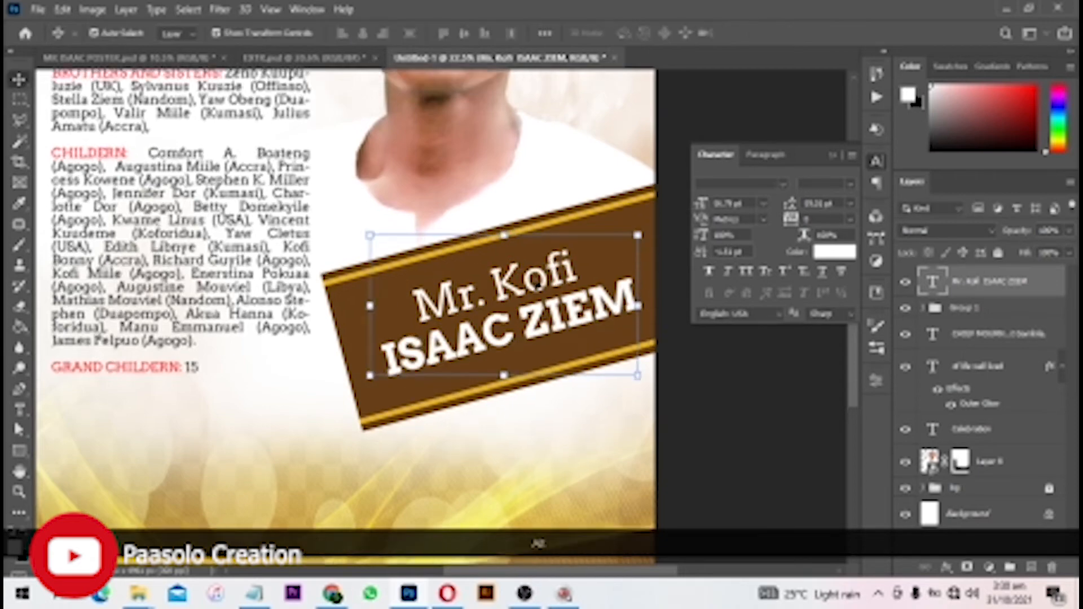
pyautogui.scroll(1, 537, 287)
pyautogui.click(762, 431)
pyautogui.moveTo(545, 328)
pyautogui.mouseDown()
pyautogui.moveTo(534, 333)
pyautogui.moveTo(543, 332)
pyautogui.mouseUp()
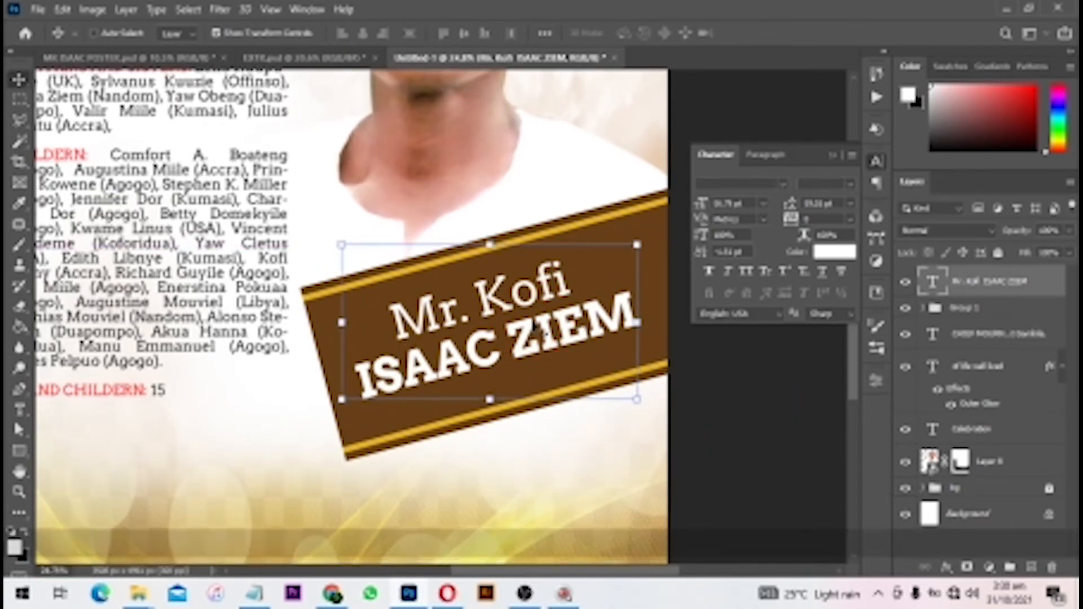
# - Commit the name's final placement and reselect its text layer
pyautogui.hotkey('ctrl', 't')
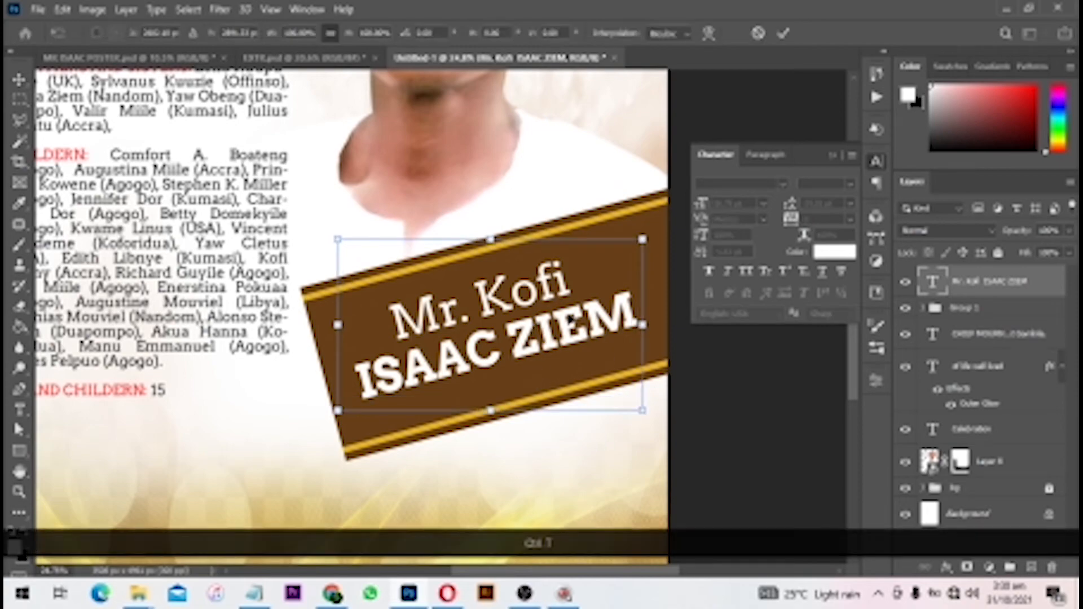
pyautogui.doubleClick(569, 315)
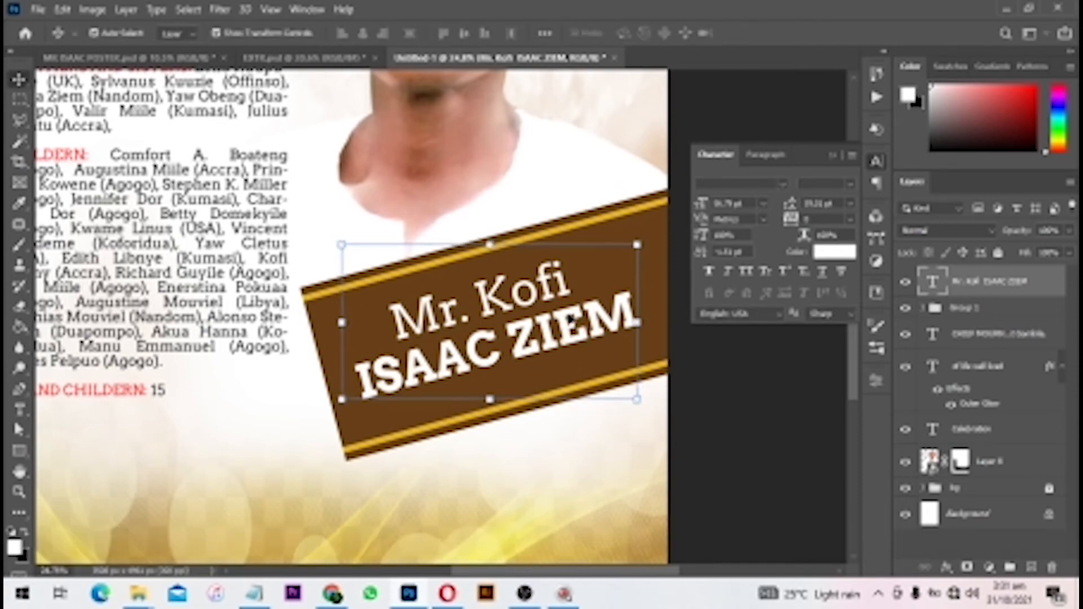
pyautogui.click(748, 380)
pyautogui.scroll(-7, 521, 367)
pyautogui.scroll(4, 563, 368)
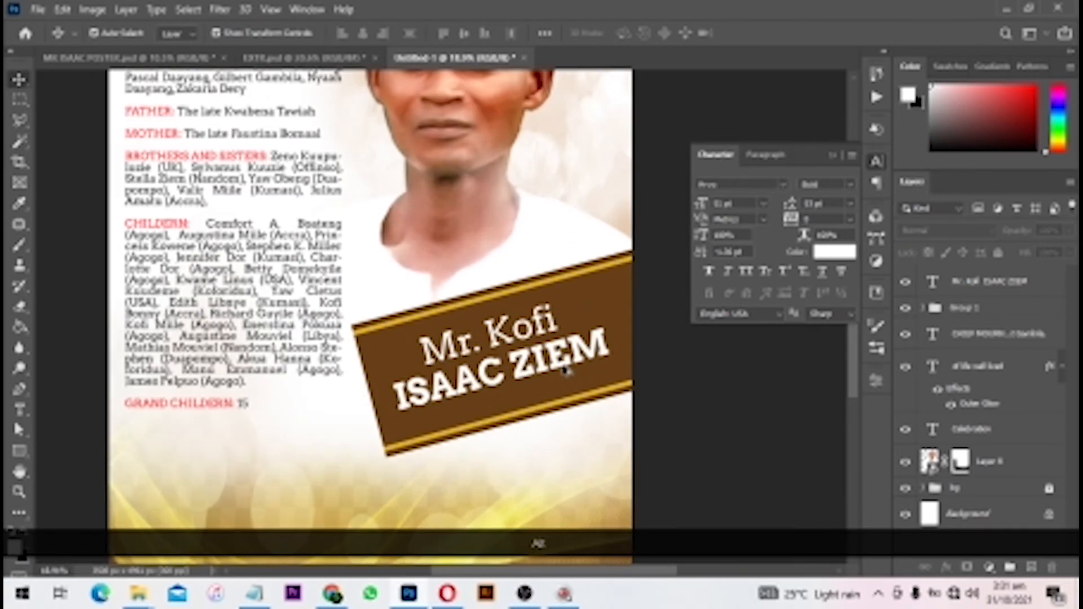
pyautogui.scroll(-3, 564, 378)
pyautogui.scroll(4, 508, 339)
pyautogui.click(504, 336)
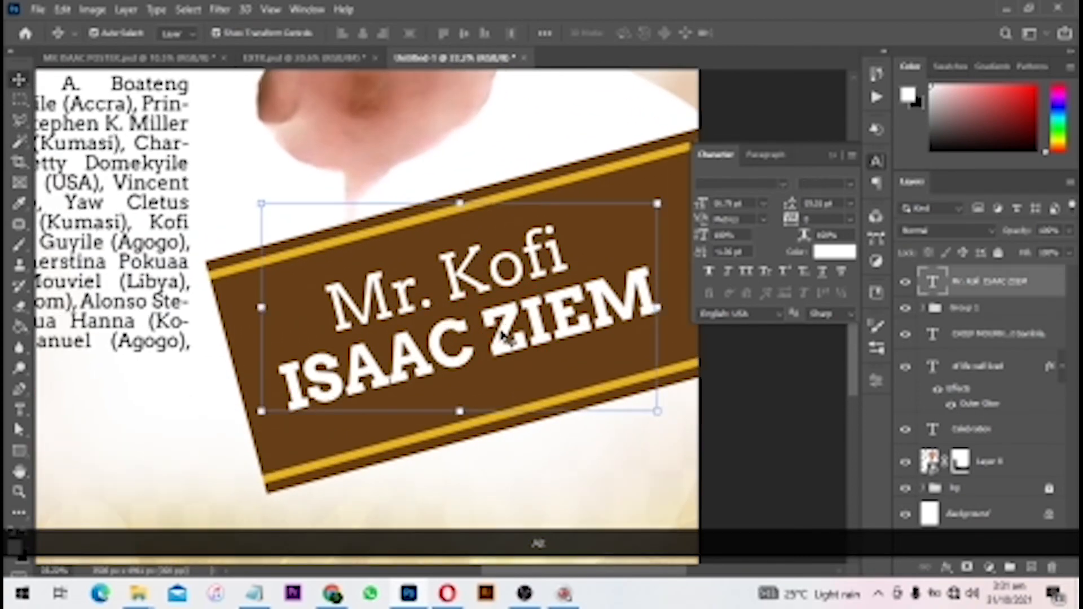
# - Add a third lowercase line reading 'a.k.a Honourable' under the surname
pyautogui.doubleClick(504, 335)
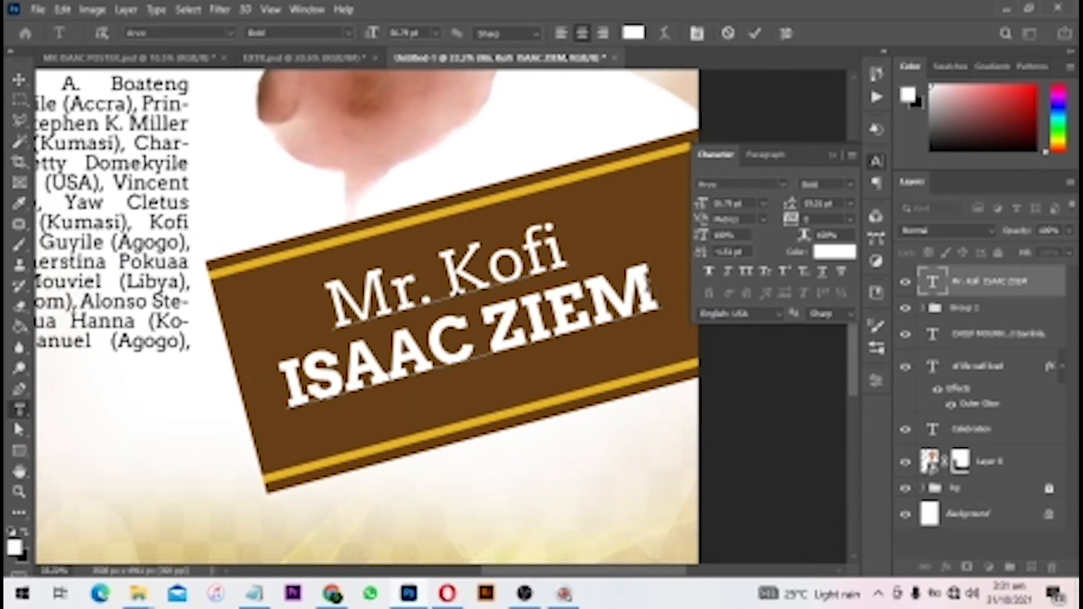
pyautogui.press('Return')
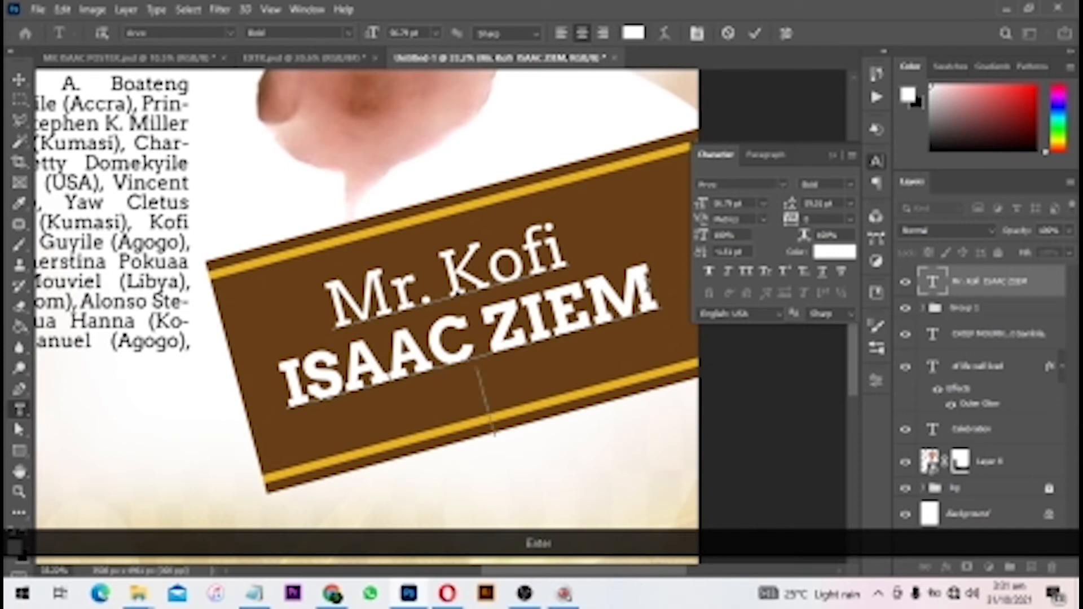
pyautogui.write('A')
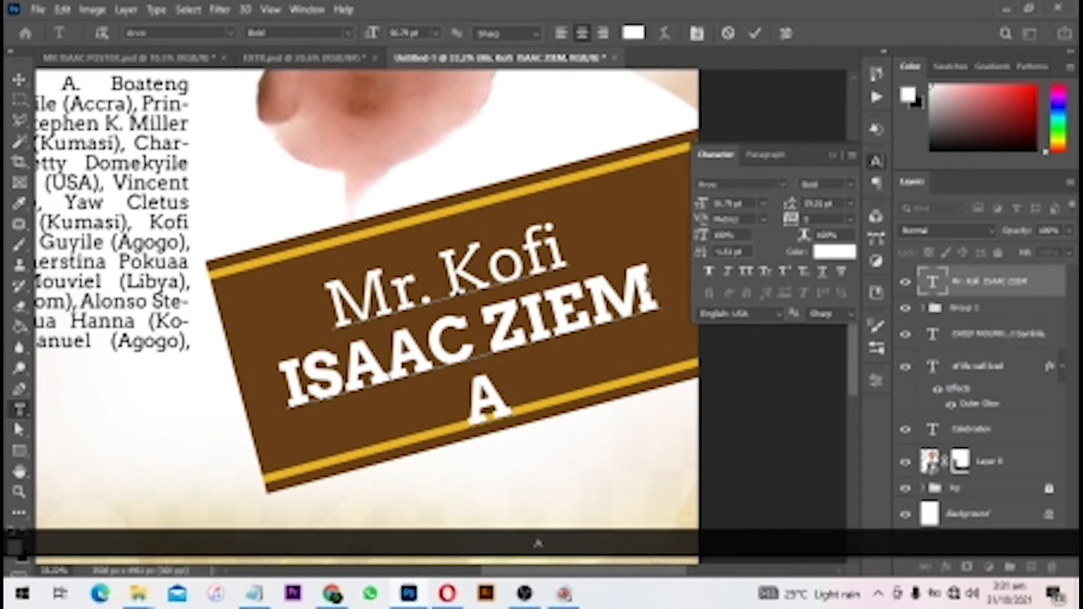
pyautogui.press('Num_Lock')
pyautogui.press('BackSpace')
pyautogui.press('capslock')
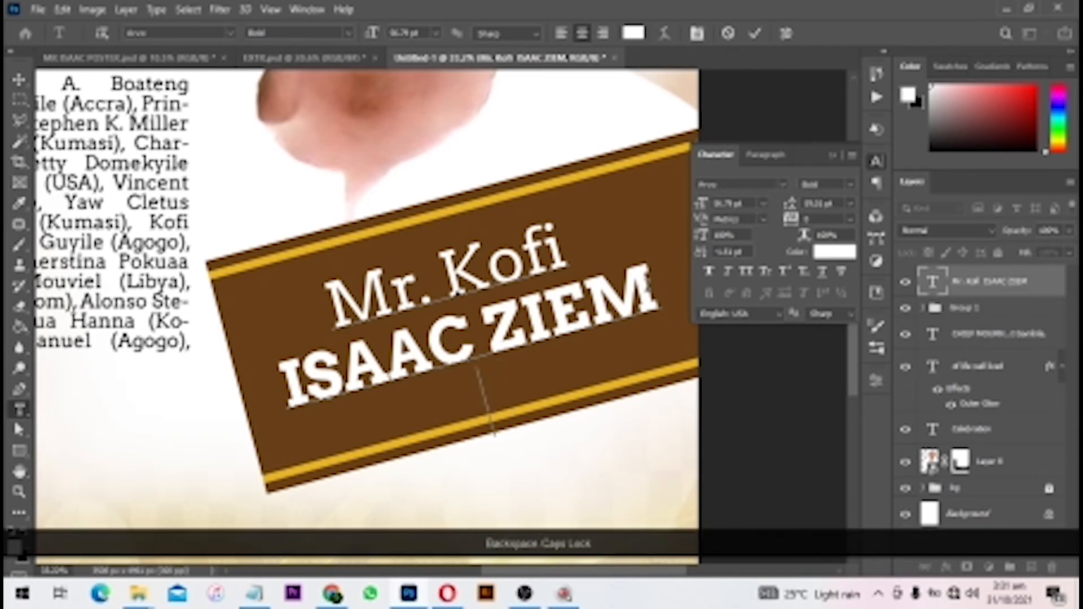
pyautogui.write('a.k.a ')
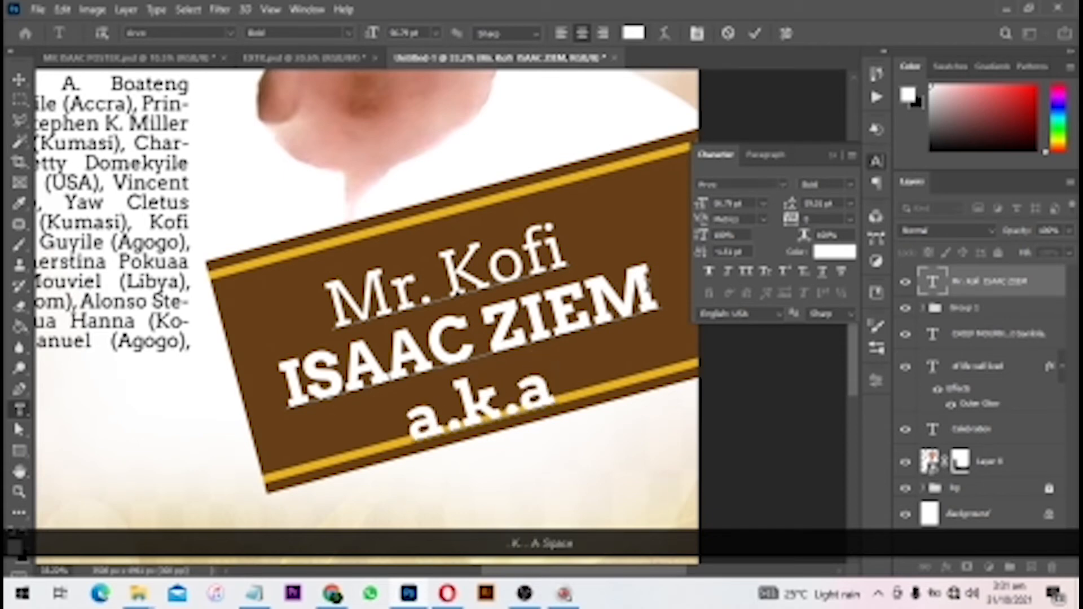
pyautogui.write('Hon')
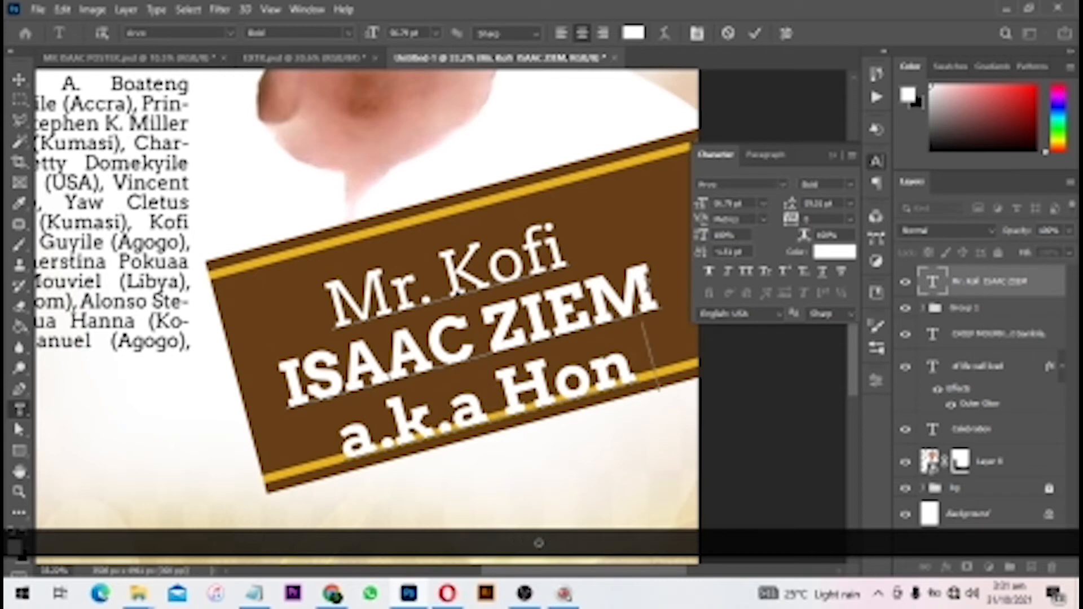
pyautogui.write('ourable One')
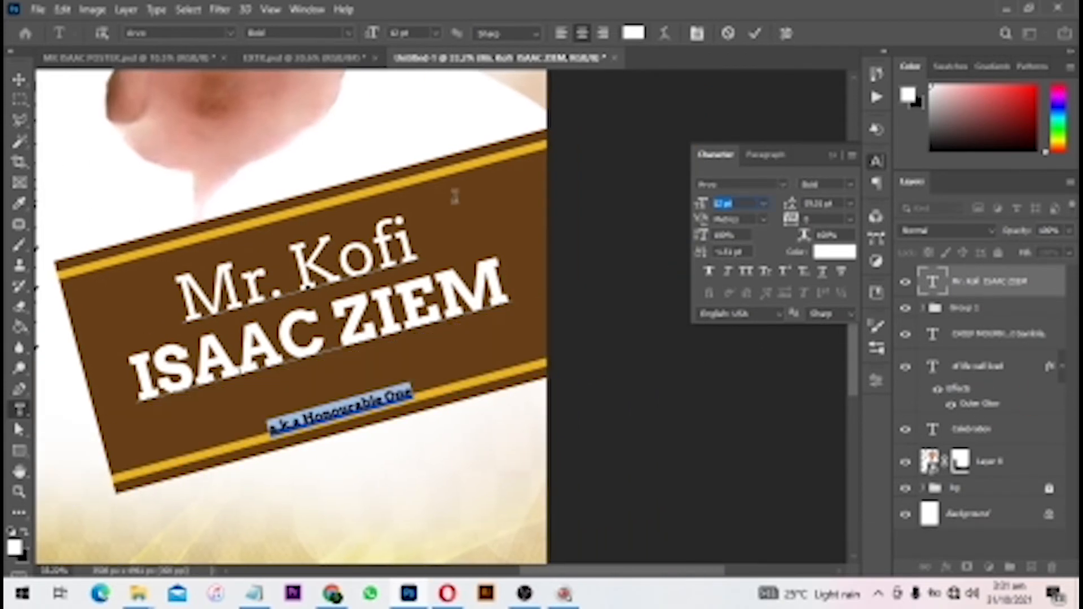
# - Resize the a.k.a line and reduce its leading so it sits close under the surname
pyautogui.write('72')
pyautogui.press('Return')
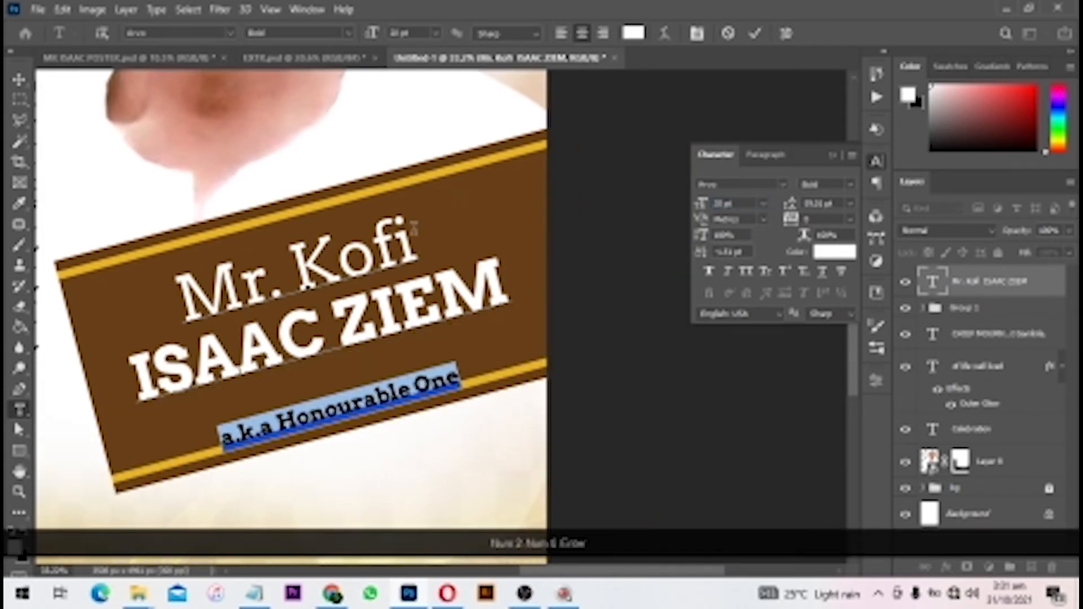
pyautogui.hotkey('alt', 'Up')
pyautogui.hotkey('alt', 'Up')
pyautogui.hotkey('alt', 'Up')
pyautogui.hotkey('alt', 'Up')
pyautogui.hotkey('alt', 'Up')
pyautogui.hotkey('alt', 'Up')
pyautogui.hotkey('alt', 'Up')
pyautogui.hotkey('alt', 'Up')
pyautogui.hotkey('alt', 'Up')
pyautogui.hotkey('alt', 'Up')
pyautogui.hotkey('alt', 'Up')
pyautogui.hotkey('alt', 'Up')
pyautogui.hotkey('alt', 'Up')
pyautogui.hotkey('alt', 'Up')
pyautogui.hotkey('alt', 'Up')
pyautogui.hotkey('alt', 'Up')
pyautogui.hotkey('alt', 'Up')
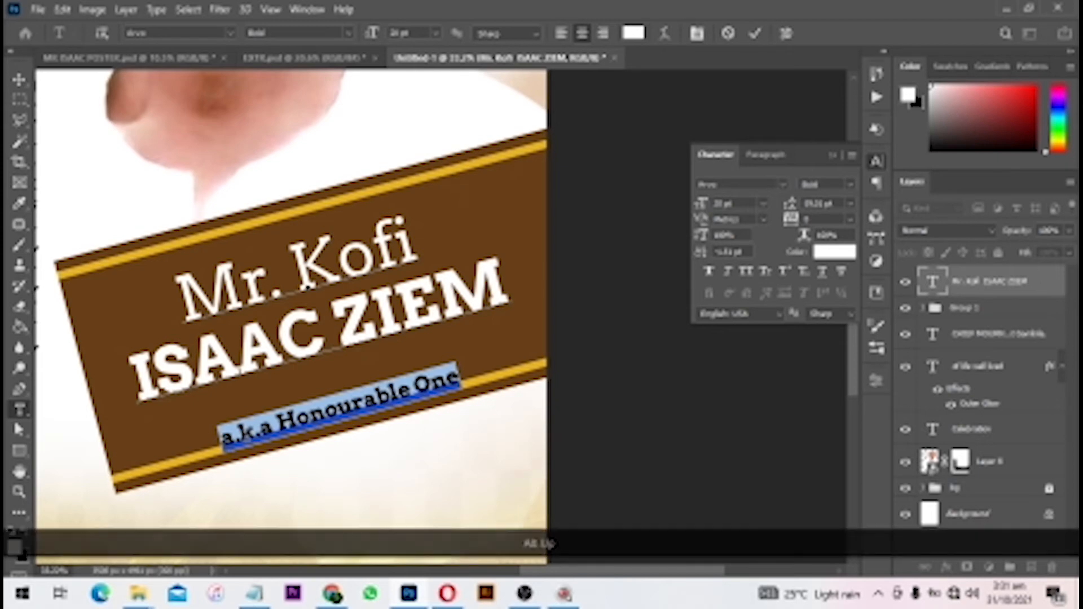
pyautogui.hotkey('alt', 'Down')
pyautogui.hotkey('alt', 'Down')
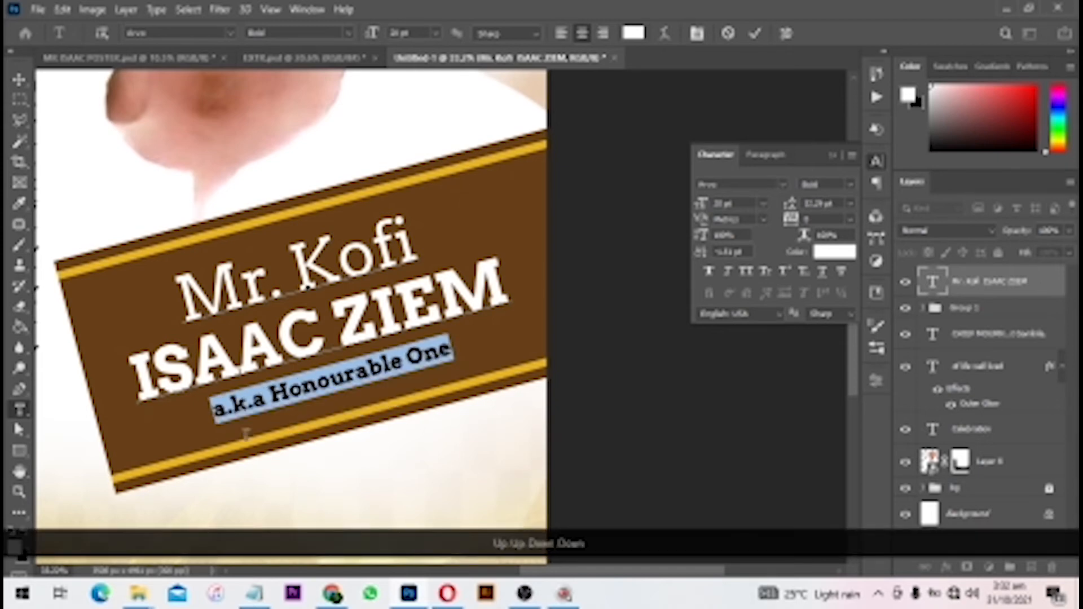
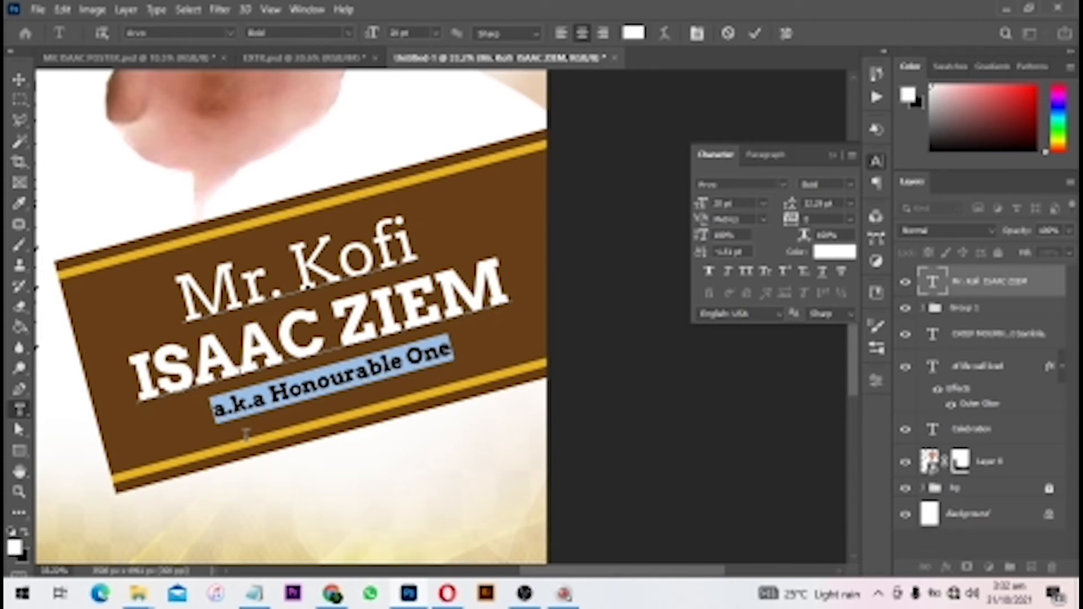
# - Colour the 'a.k.a Honourable' line gold, sampled from the banner stripe
pyautogui.click(836, 251)
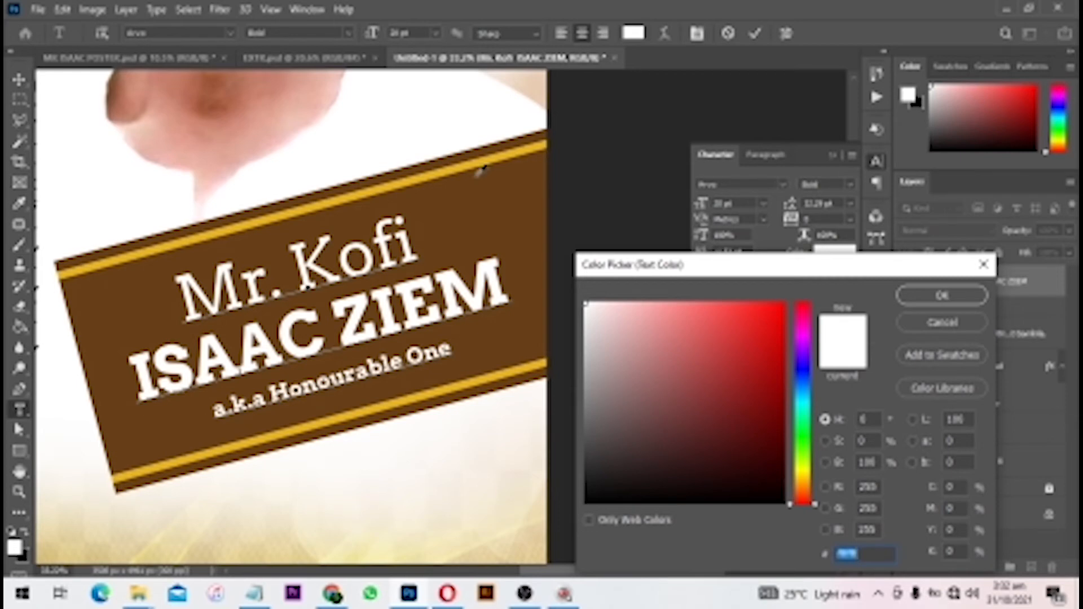
pyautogui.click(460, 165)
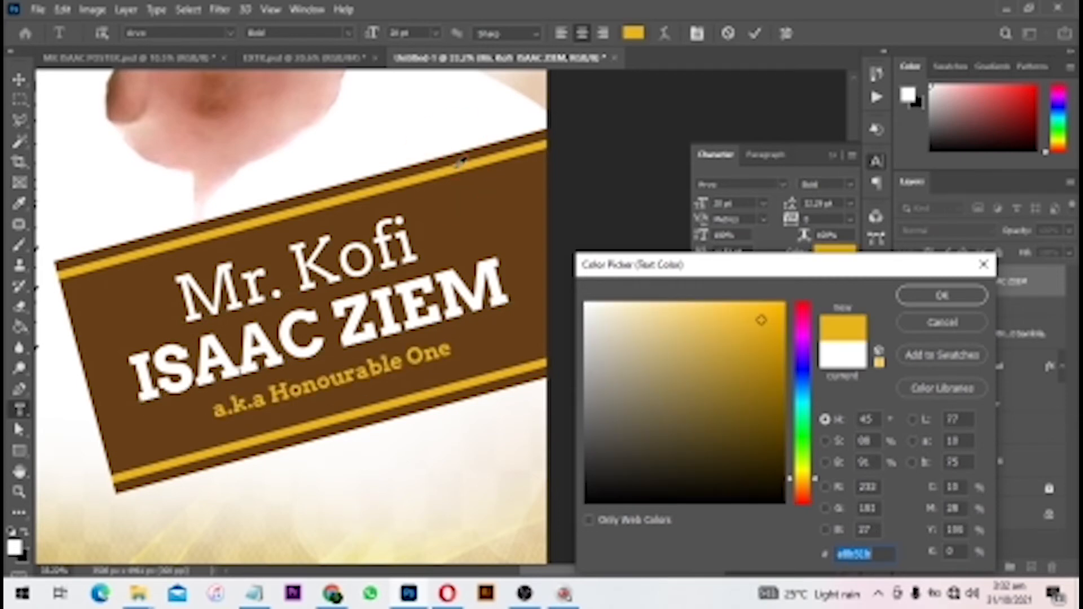
pyautogui.press('Return')
pyautogui.press('Return')
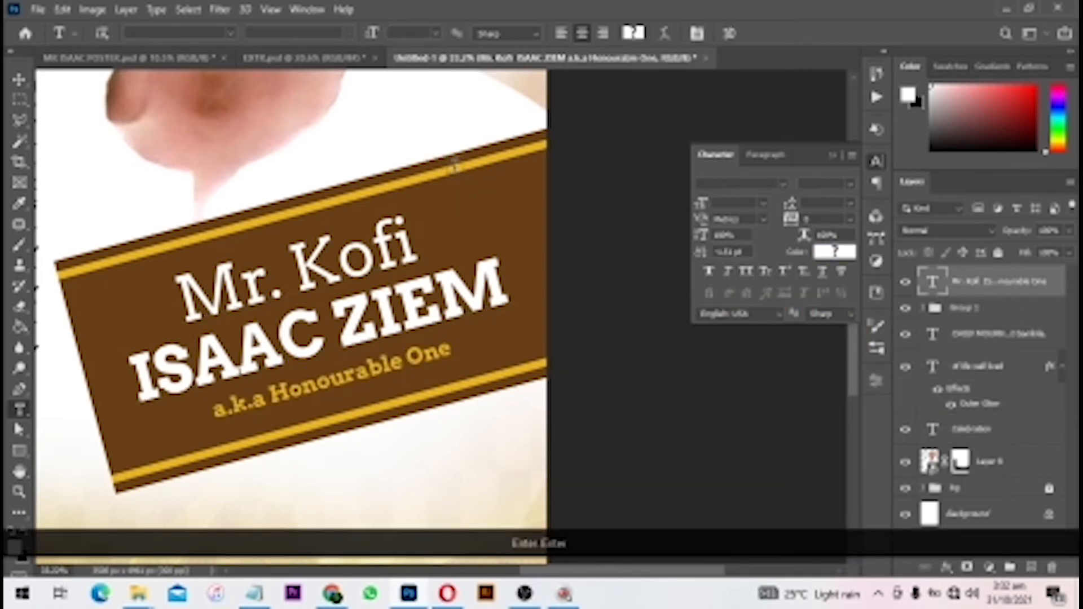
pyautogui.press('v')
# - Tighten the line spacing and letter spacing of the name text on the banner
pyautogui.click(475, 208)
pyautogui.scroll(-3, 475, 208)
pyautogui.moveTo(439, 307); pyautogui.dragTo(563, 305)
pyautogui.scroll(-3, 564, 314)
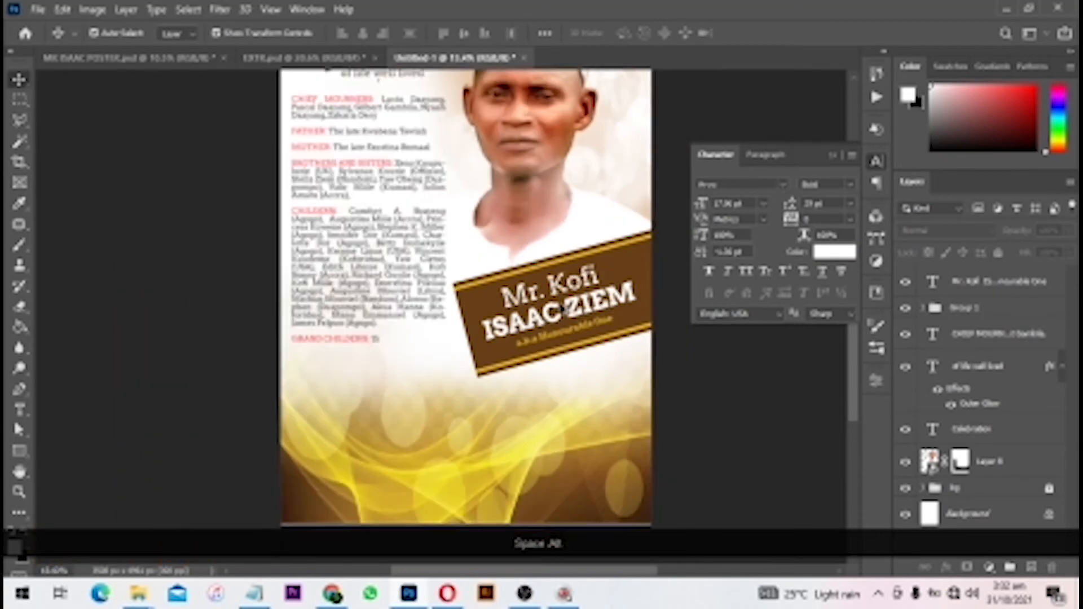
pyautogui.scroll(3, 525, 326)
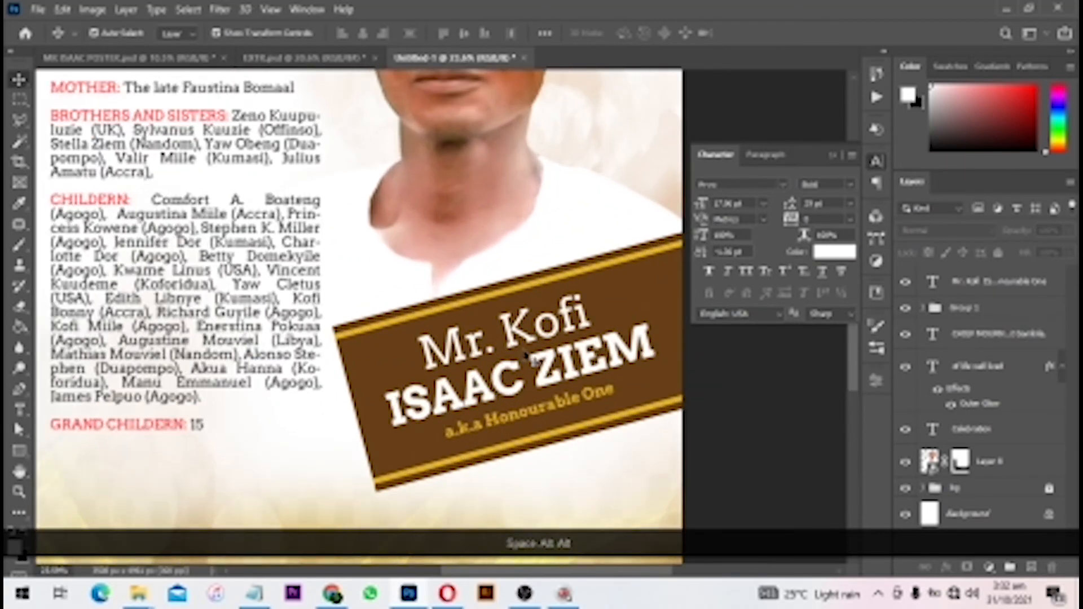
pyautogui.scroll(2, 524, 326)
pyautogui.press('t')
pyautogui.click(524, 326)
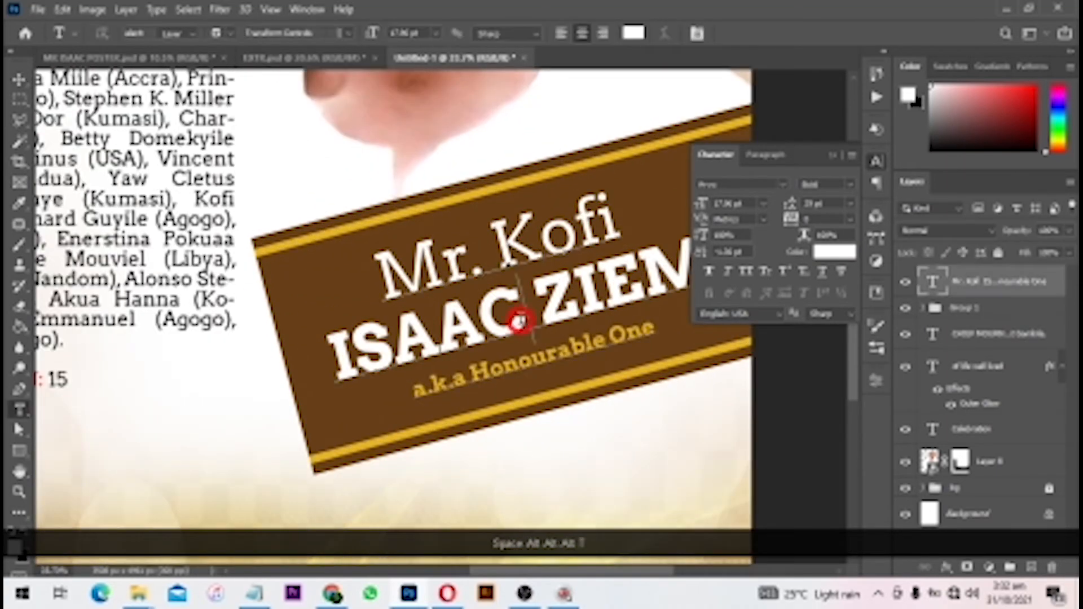
pyautogui.hotkey('ctrl', 'a')
pyautogui.hotkey('alt', 'Up')
pyautogui.hotkey('alt', 'Up')
pyautogui.hotkey('alt', 'Up')
pyautogui.hotkey('alt', 'Up')
pyautogui.hotkey('alt', 'Up')
pyautogui.hotkey('alt', 'Up')
pyautogui.hotkey('alt', 'Up')
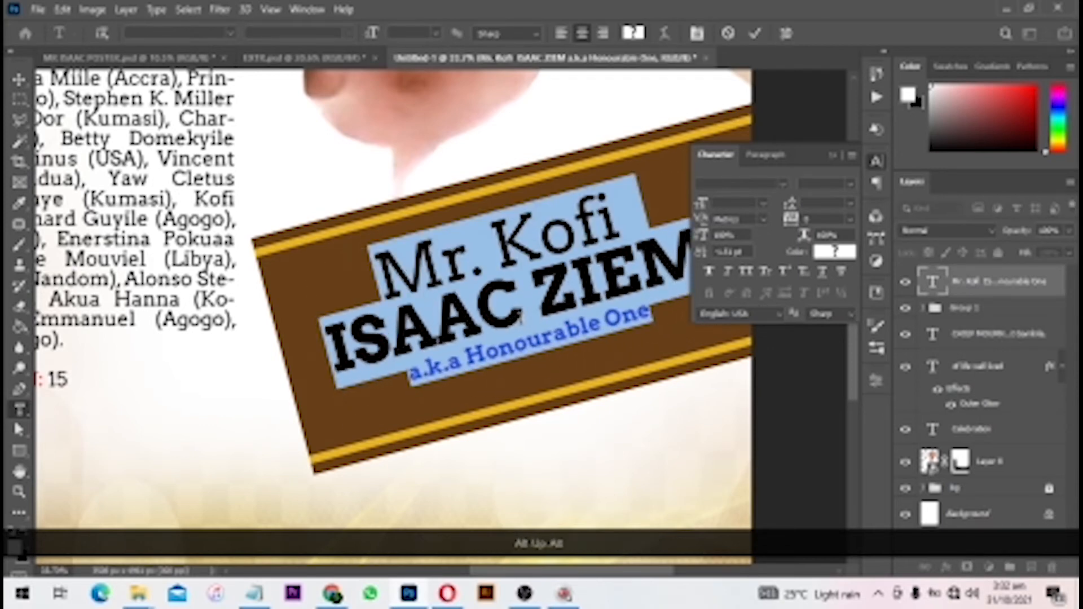
pyautogui.hotkey('alt', 'Left')
pyautogui.press('KP_Enter')
# - Scale up the name text block on the brown banner
pyautogui.press('v')
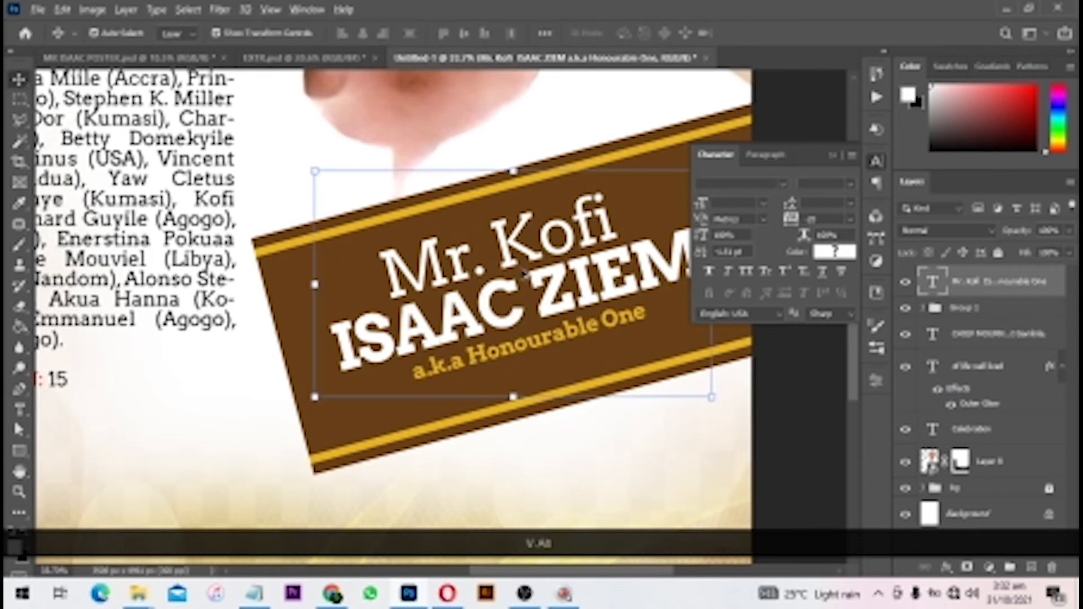
pyautogui.moveTo(521, 320); pyautogui.dragTo(397, 337)
pyautogui.hotkey('ctrl', 't')
pyautogui.moveTo(593, 178); pyautogui.dragTo(634, 159)
pyautogui.doubleClick(544, 225)
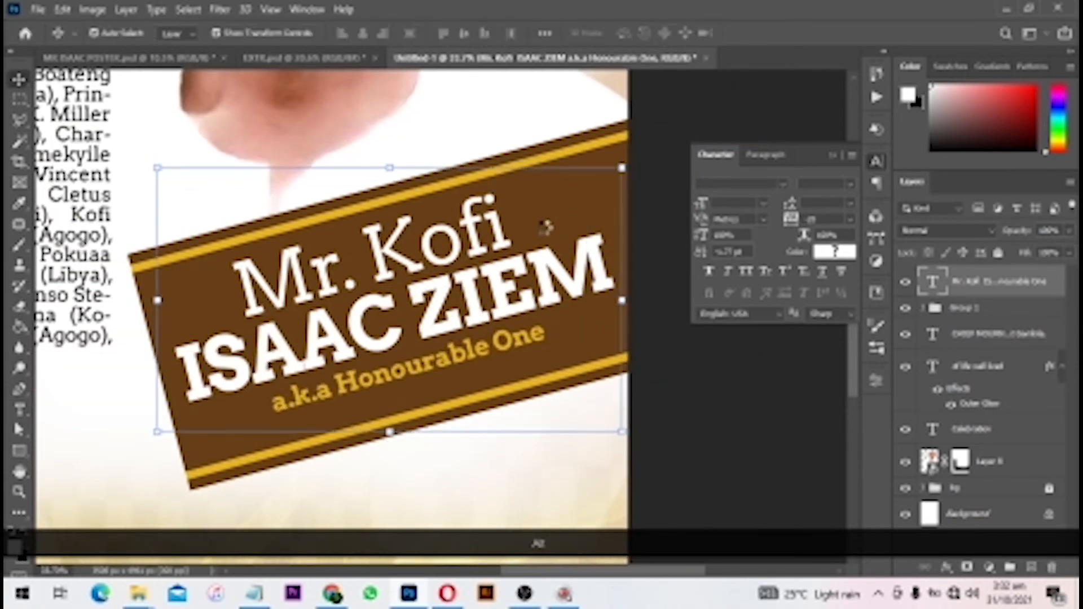
pyautogui.scroll(-5, 559, 361)
pyautogui.click(429, 463)
pyautogui.scroll(3, 429, 463)
pyautogui.scroll(-1, 451, 319)
pyautogui.moveTo(474, 322); pyautogui.dragTo(477, 271)
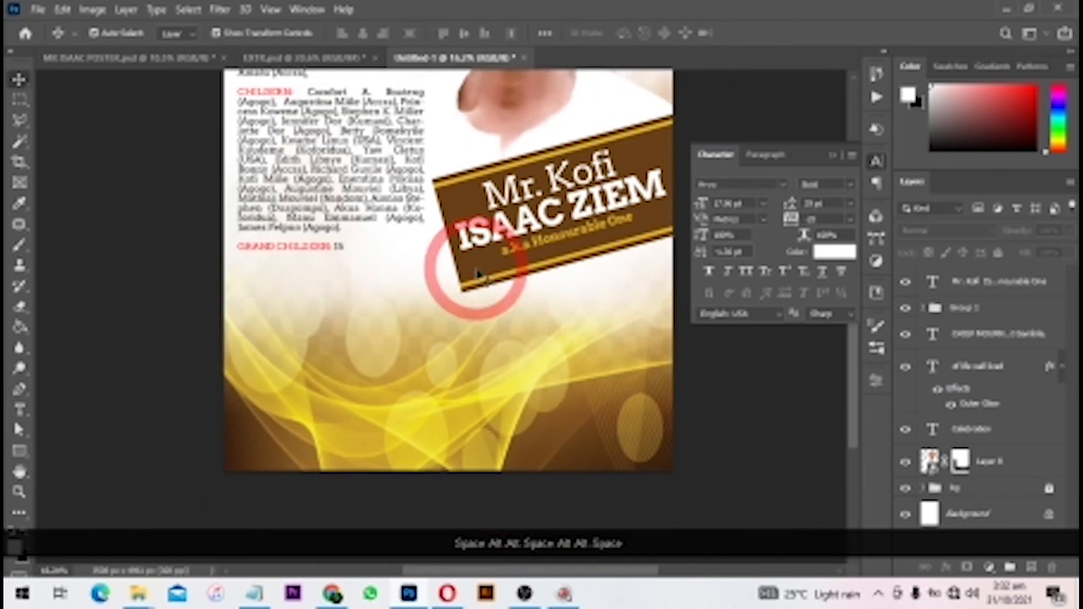
pyautogui.scroll(-2, 479, 275)
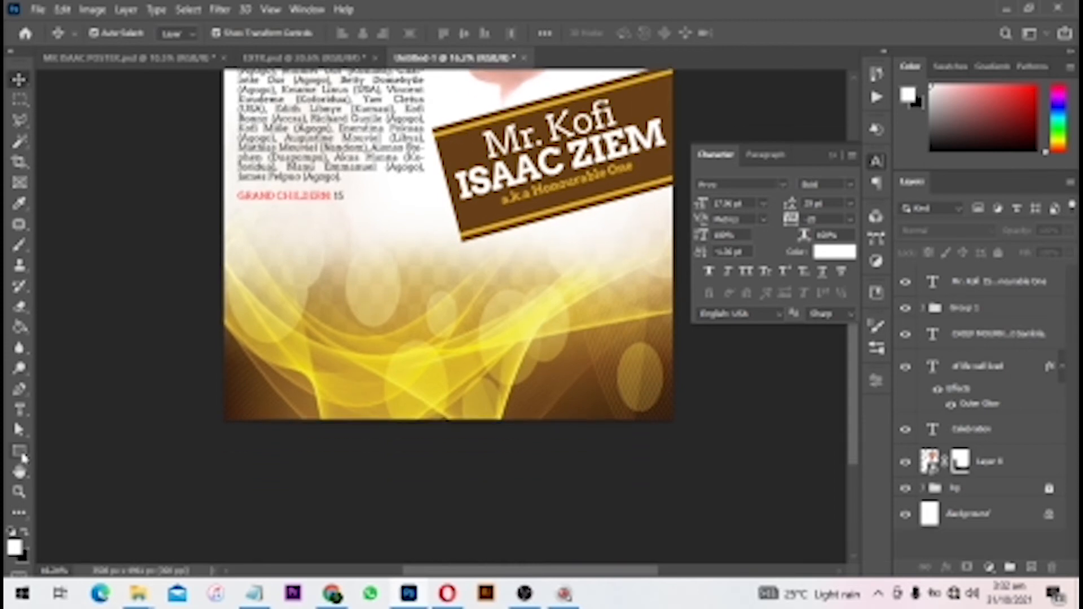
# - Draw a white rounded rectangle across the lower part of the poster
pyautogui.click(20, 451)
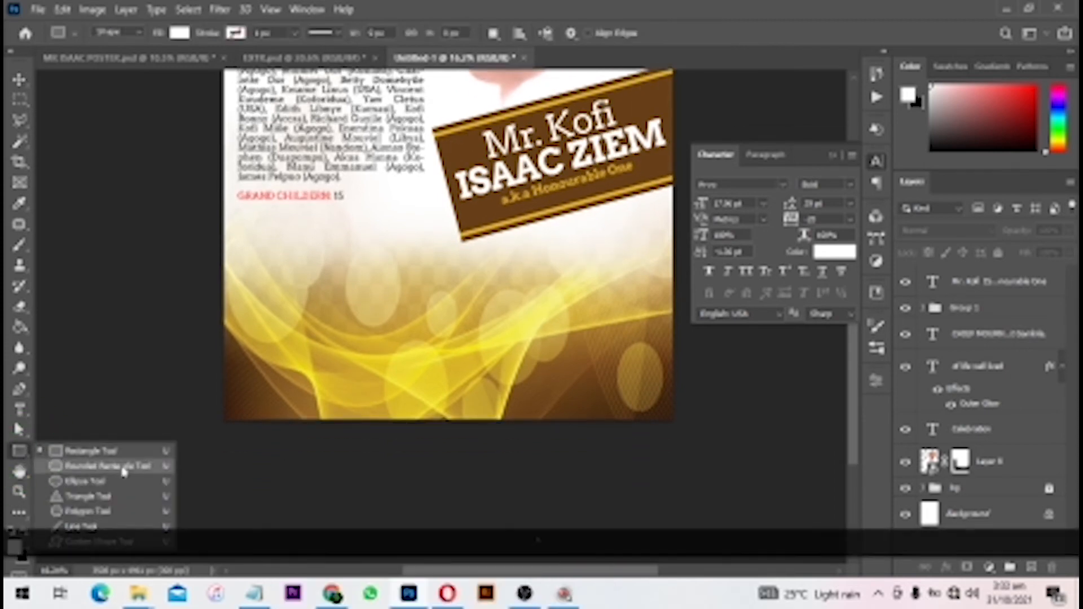
pyautogui.click(123, 471)
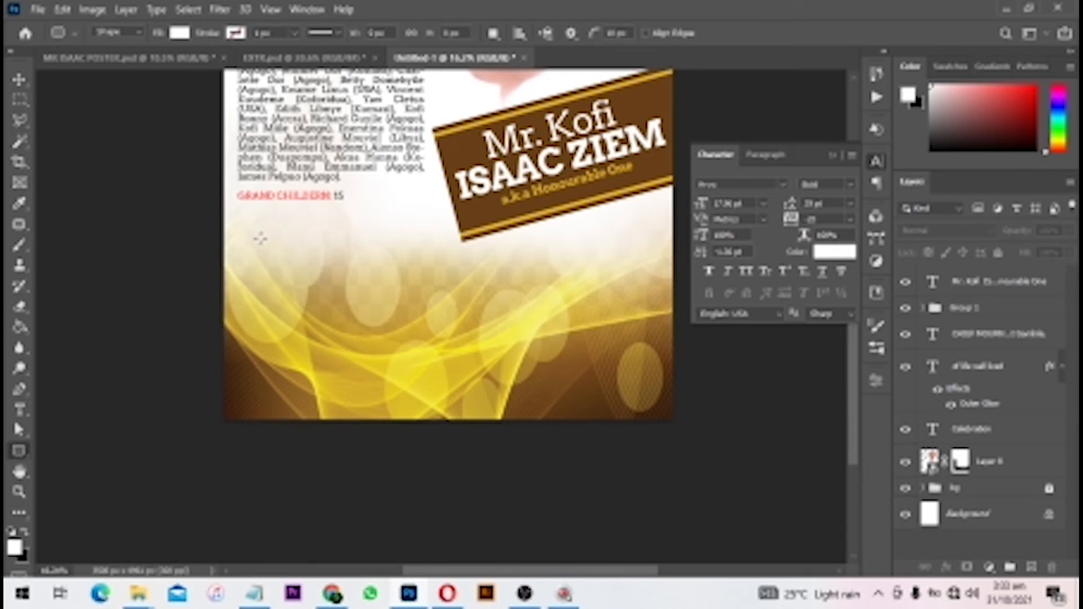
pyautogui.moveTo(260, 238); pyautogui.dragTo(645, 401)
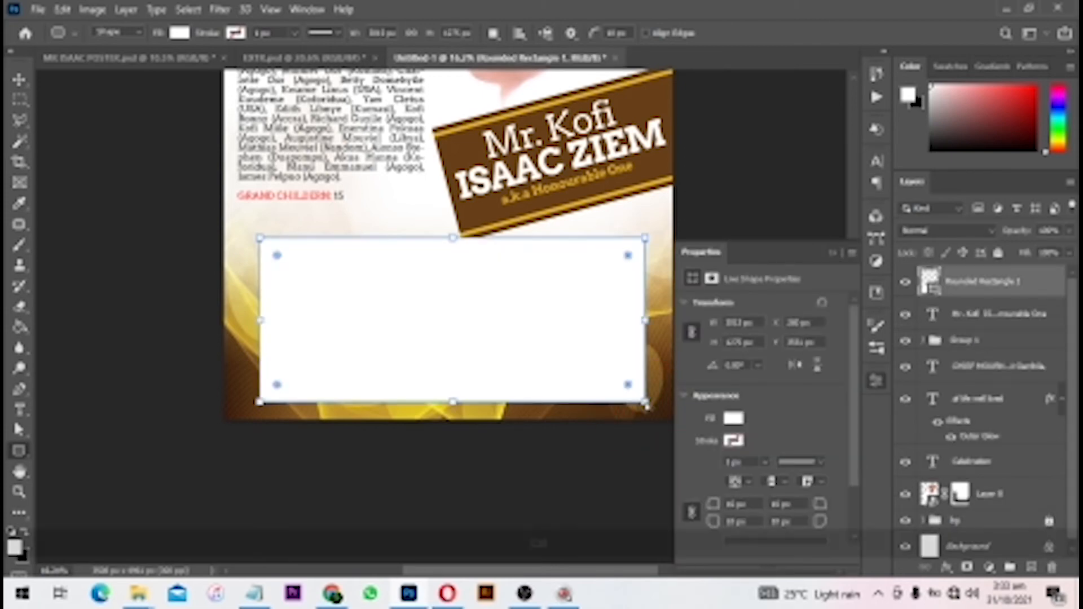
pyautogui.hotkey('ctrl', 'z')
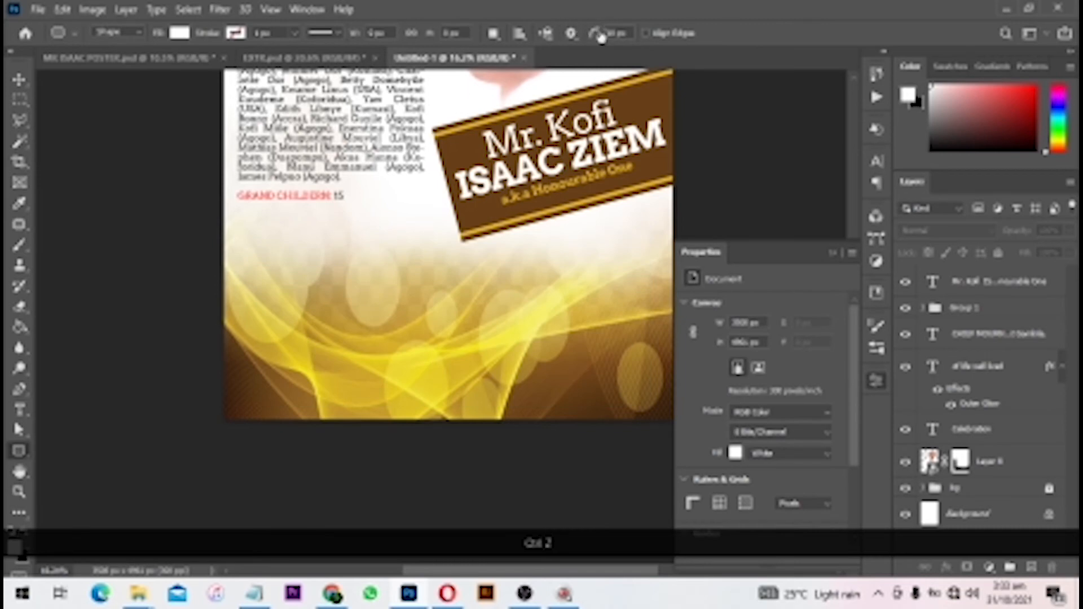
pyautogui.moveTo(608, 34); pyautogui.dragTo(633, 36)
pyautogui.click(637, 24)
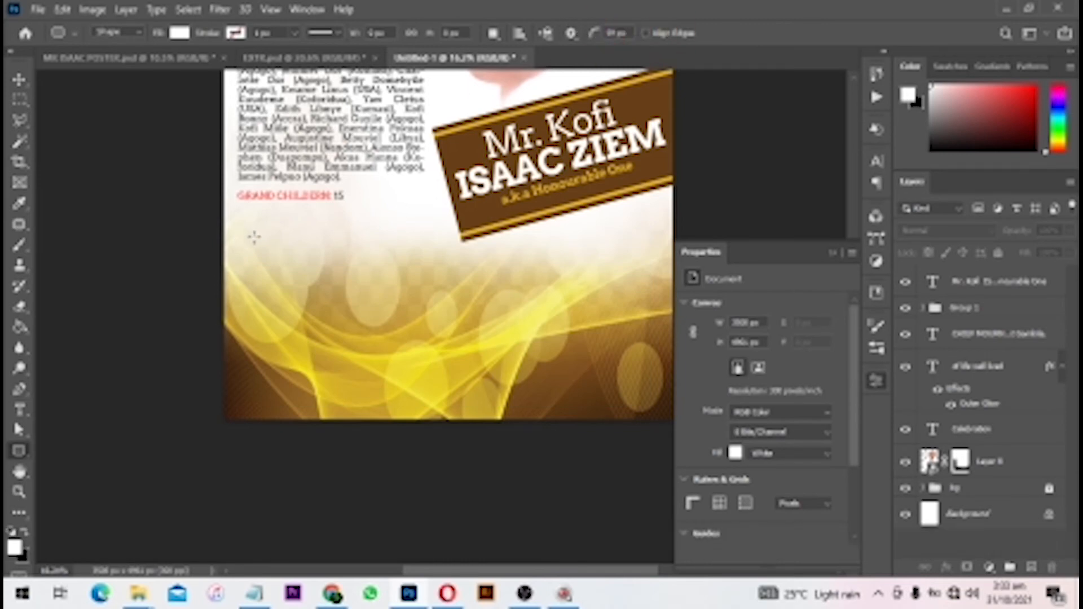
pyautogui.moveTo(254, 237); pyautogui.dragTo(641, 395)
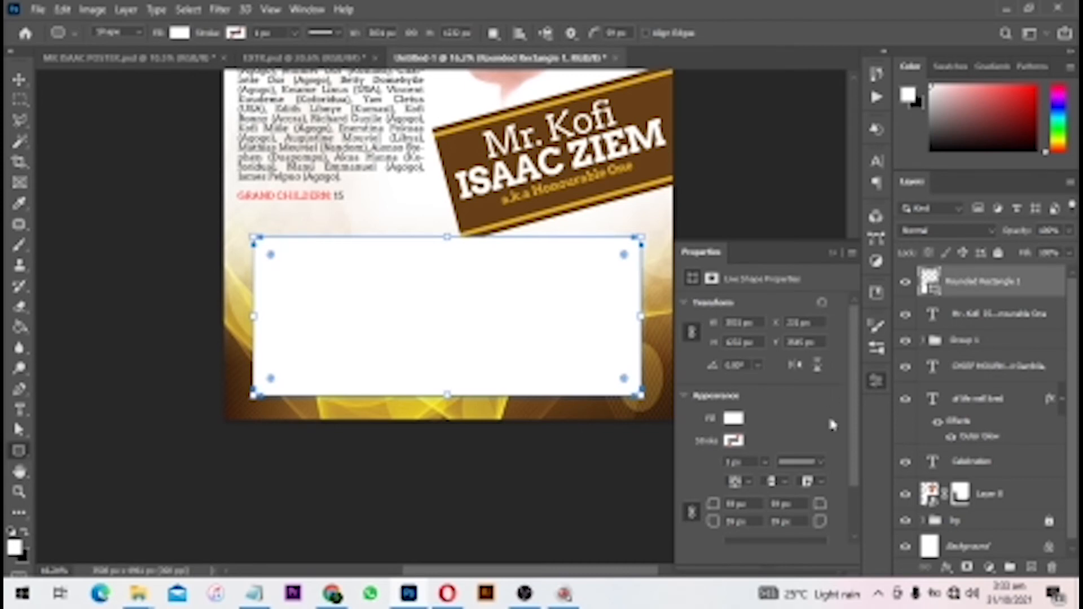
# - Link the four corner radii and increase them so the box corners look rounded
pyautogui.scroll(-2, 831, 425)
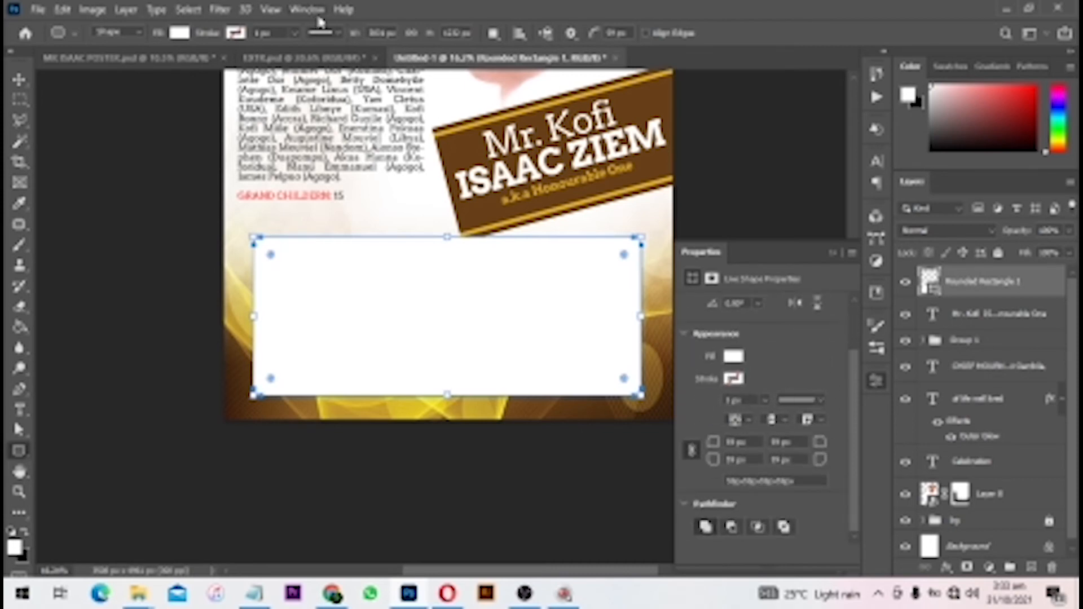
pyautogui.click(308, 10)
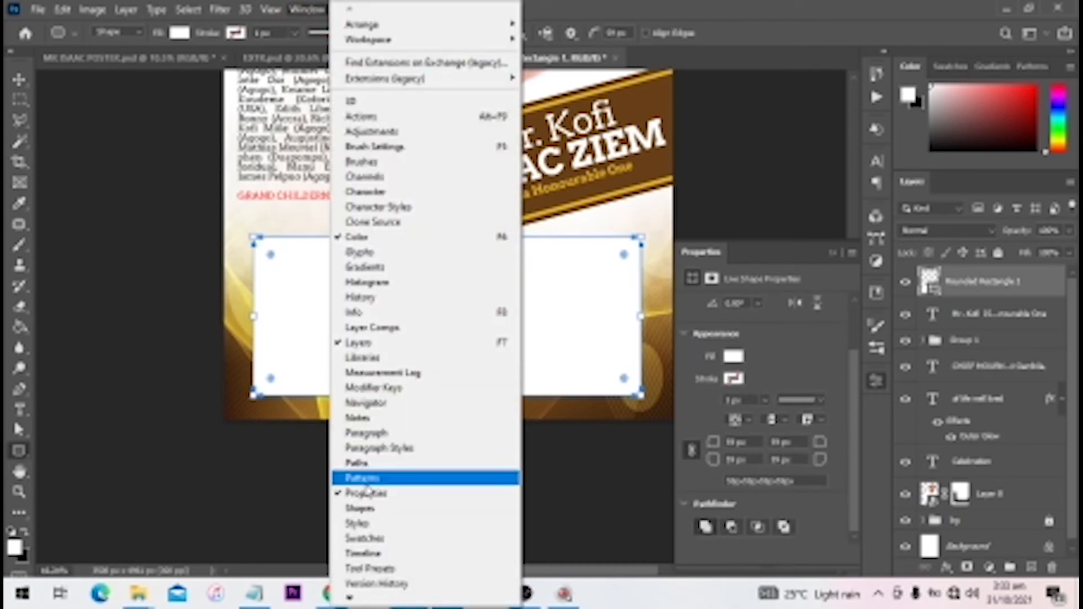
pyautogui.click(754, 357)
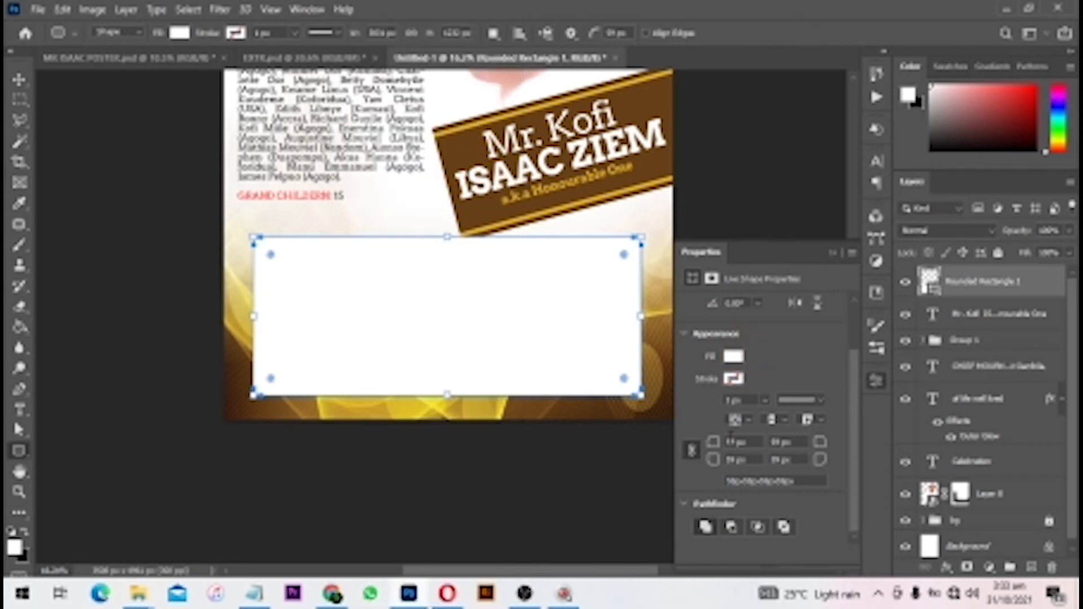
pyautogui.moveTo(718, 452); pyautogui.dragTo(738, 452)
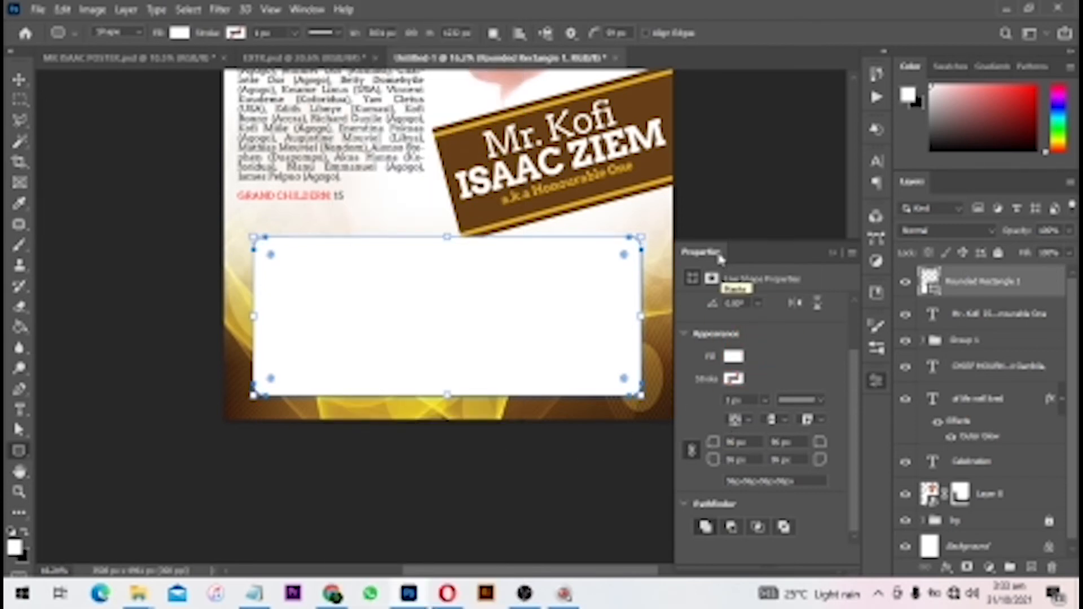
pyautogui.click(714, 448)
pyautogui.moveTo(731, 448); pyautogui.dragTo(757, 443)
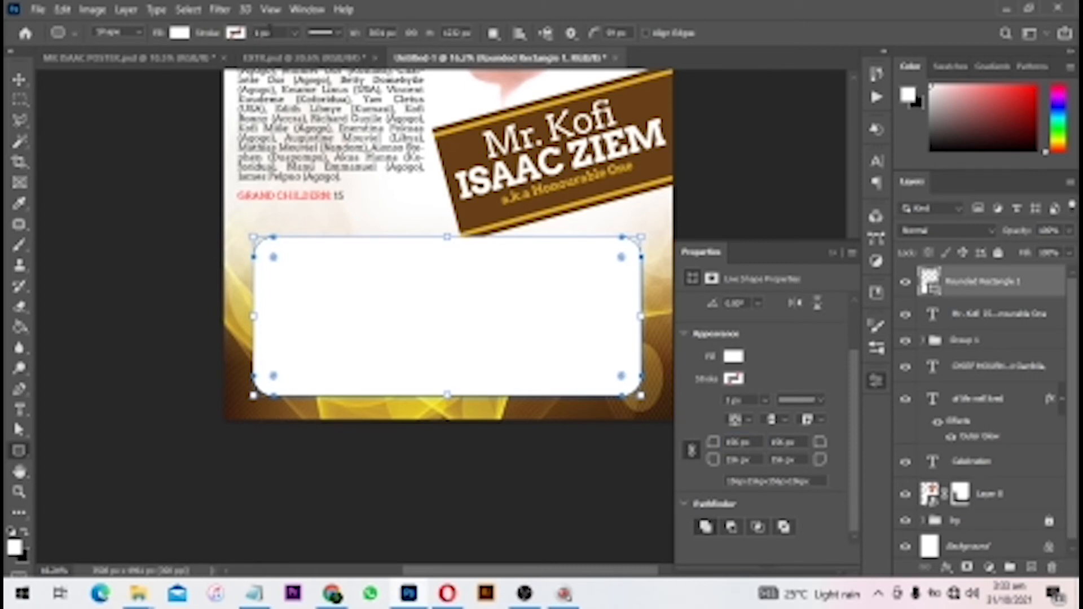
# - Give the box a dashed outline 16 wide
pyautogui.click(299, 35)
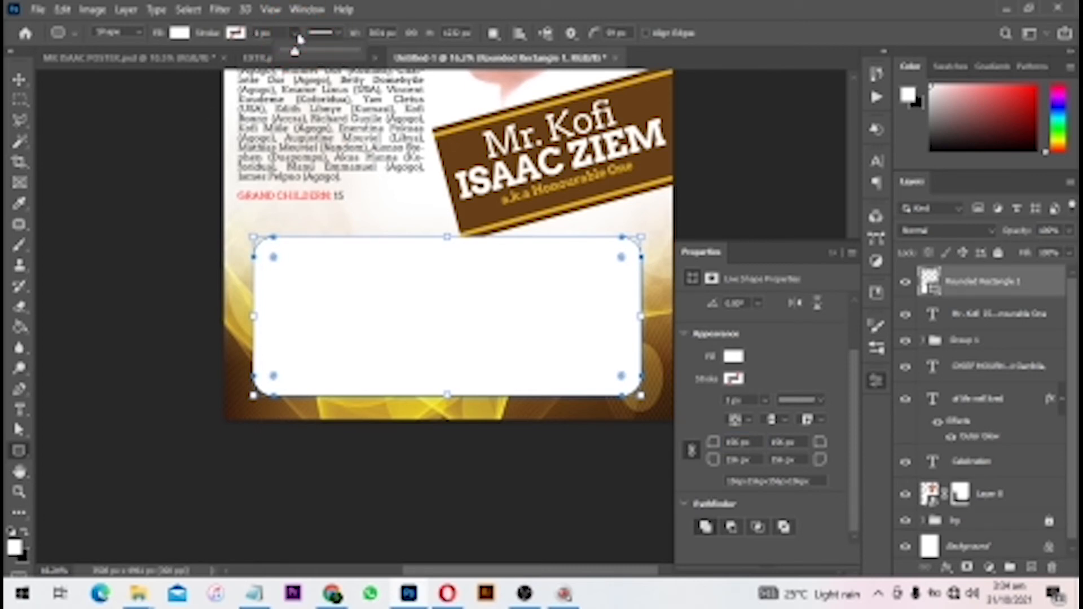
pyautogui.click(353, 29)
pyautogui.click(337, 34)
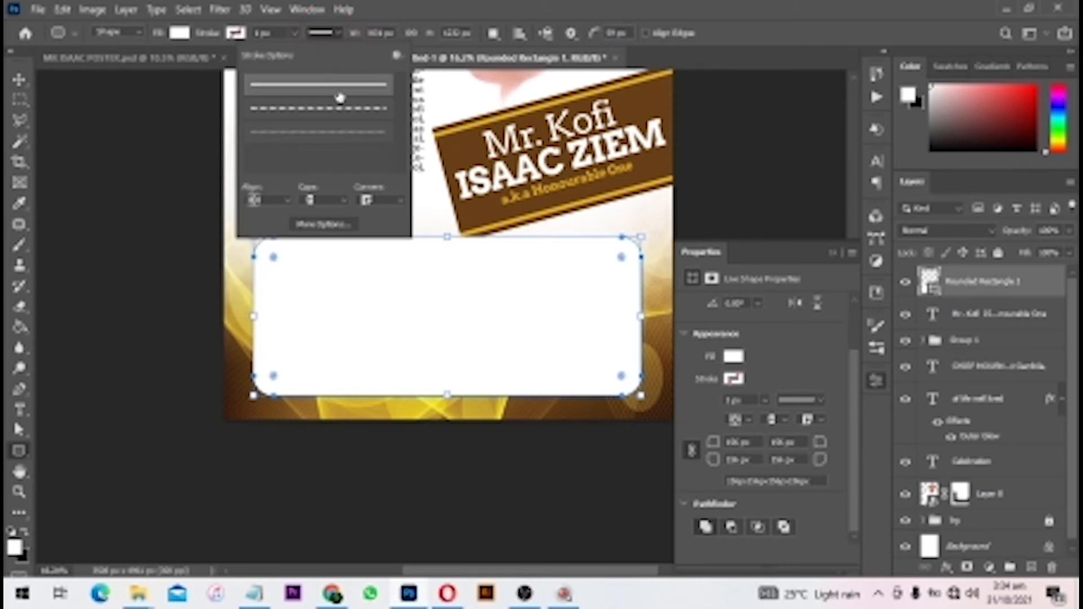
pyautogui.click(335, 138)
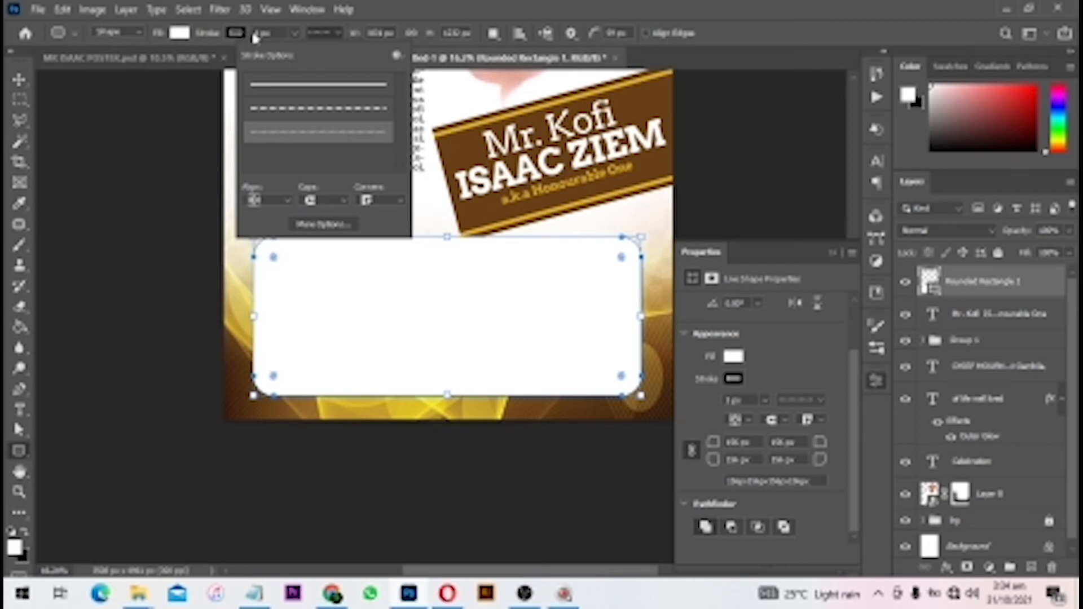
pyautogui.moveTo(273, 33); pyautogui.dragTo(101, 20)
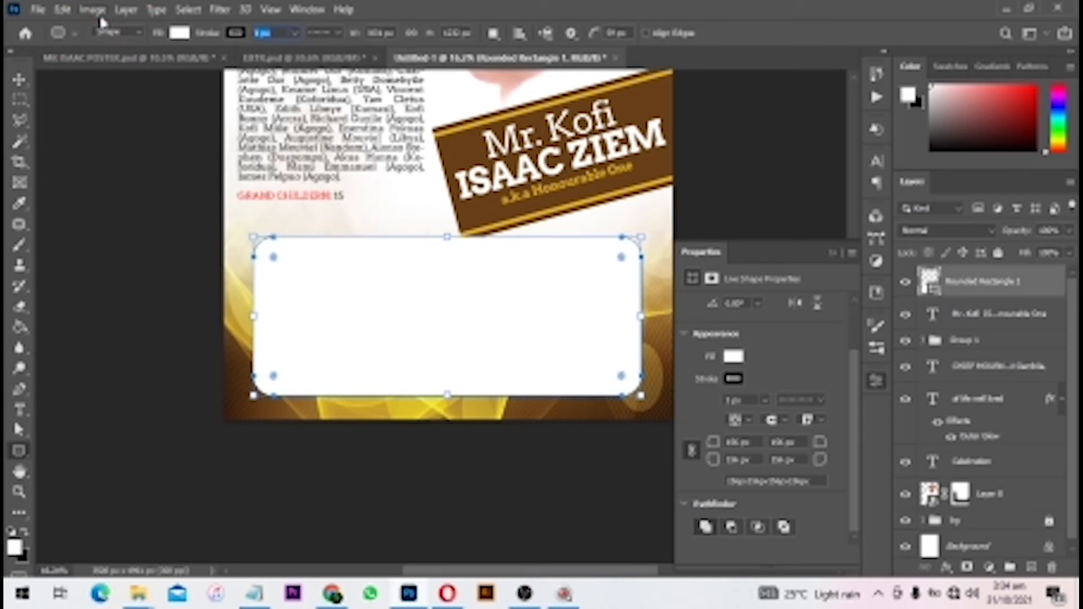
pyautogui.write('16')
pyautogui.press('Return')
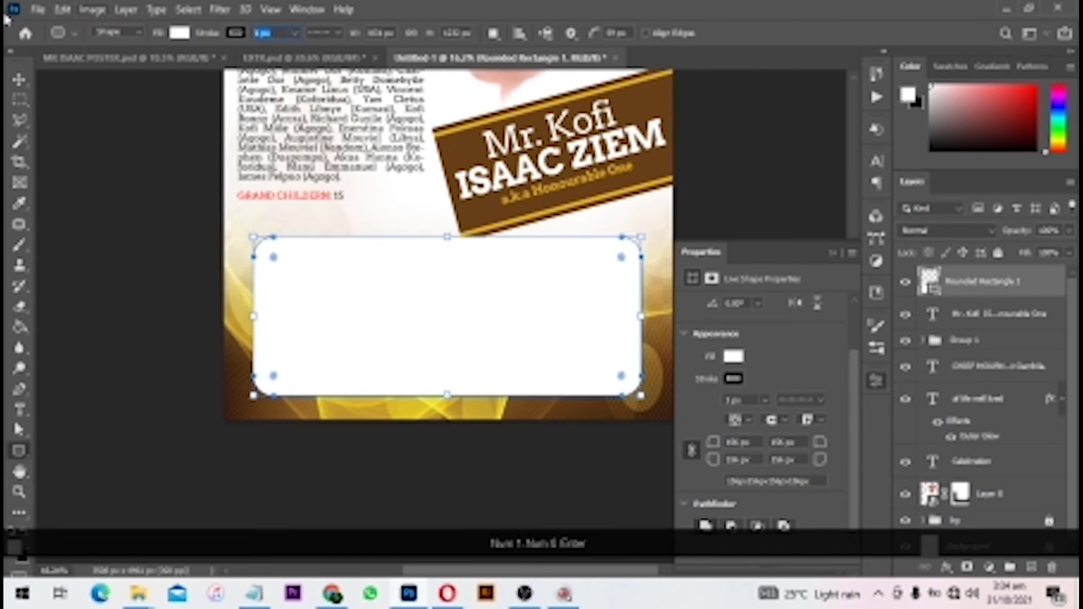
# - Fine-tune the outline width and make the dashed outline brown
pyautogui.press('Num_Lock')
pyautogui.press('End')
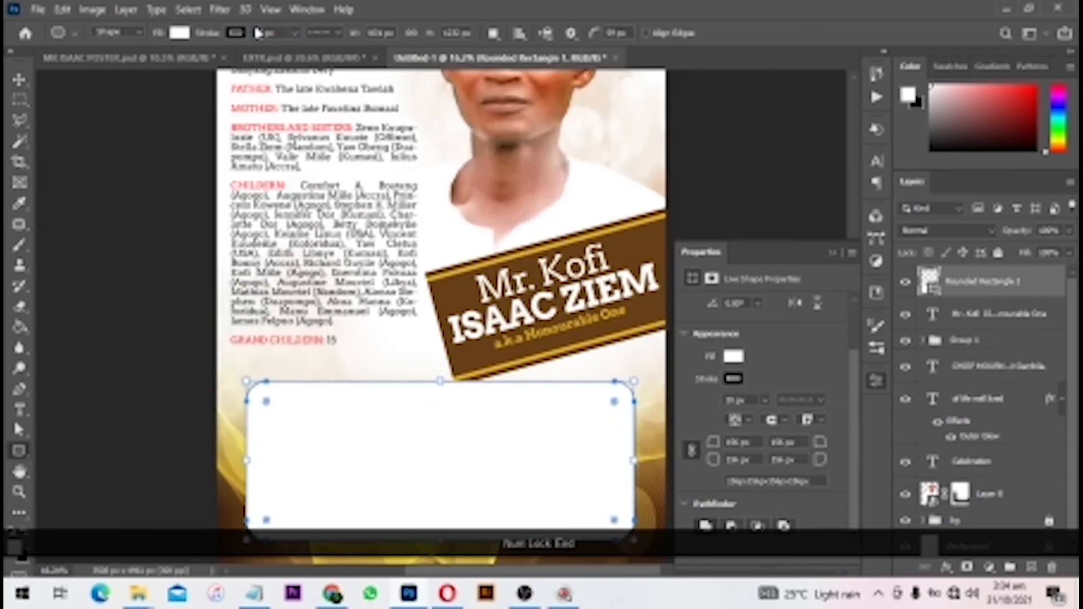
pyautogui.press('Insert')
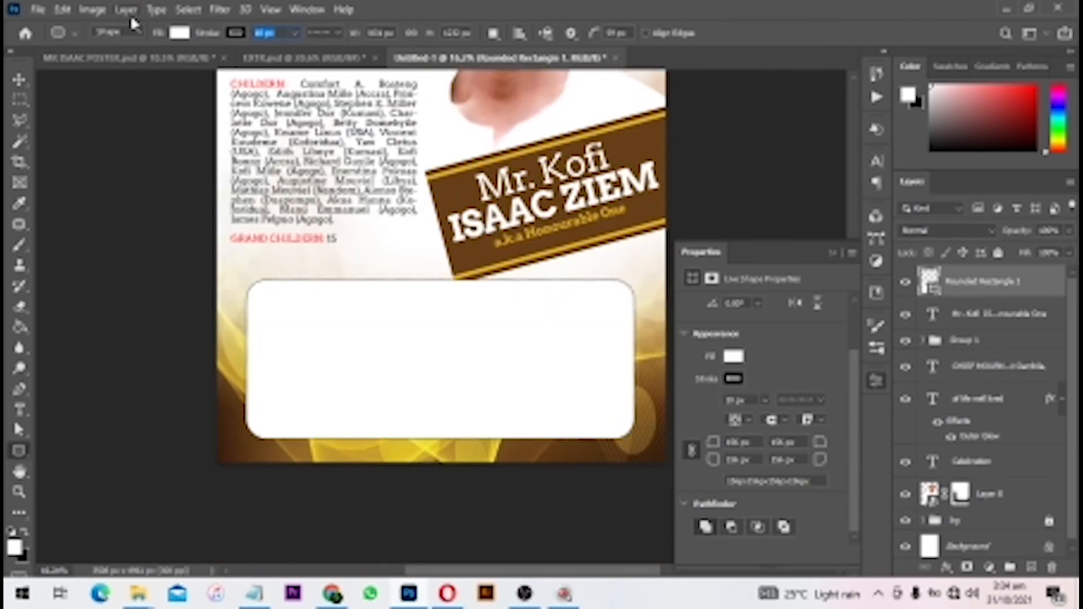
pyautogui.press('Down')
pyautogui.press('Insert')
pyautogui.press('Return')
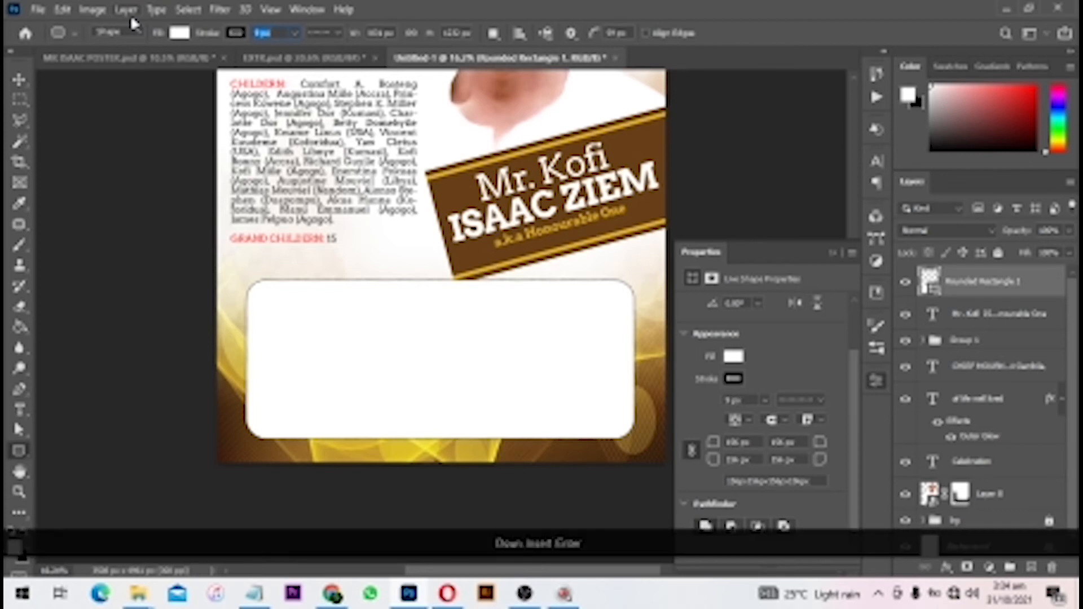
pyautogui.scroll(6, 451, 299)
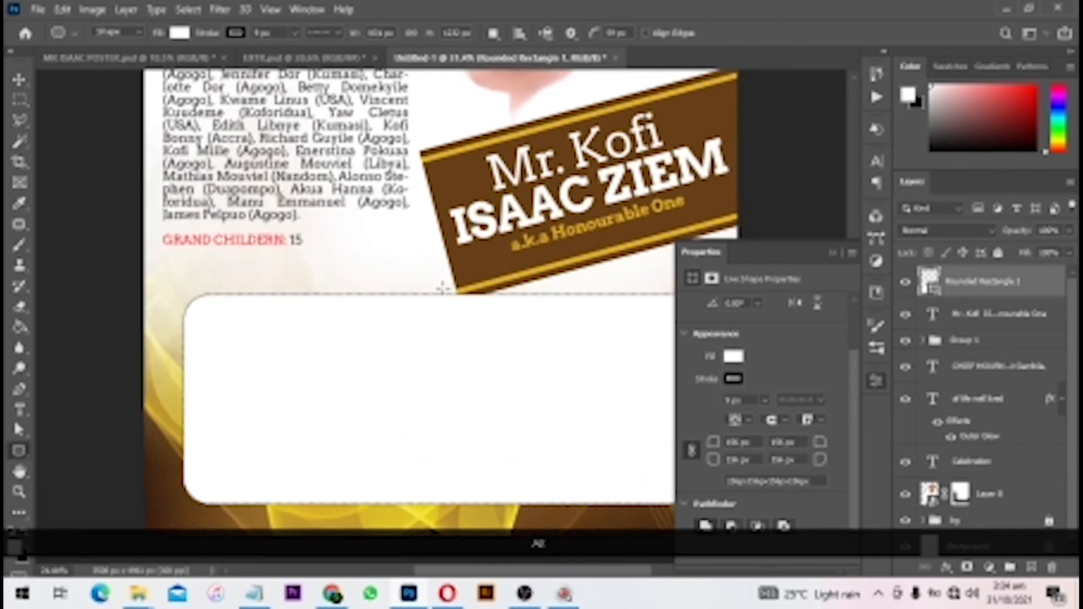
pyautogui.click(236, 32)
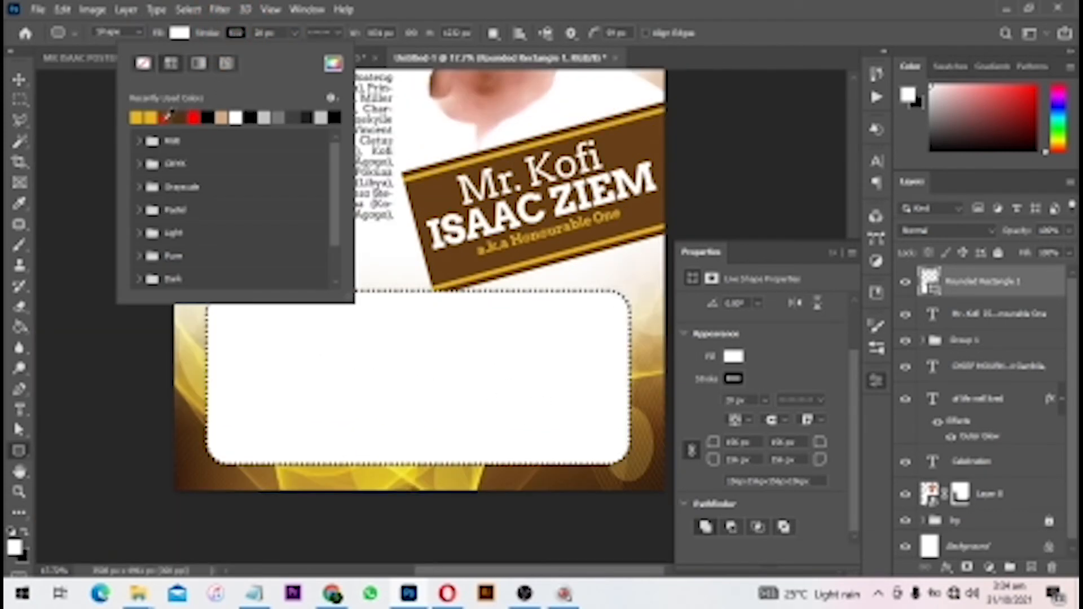
pyautogui.click(167, 116)
pyautogui.click(22, 83)
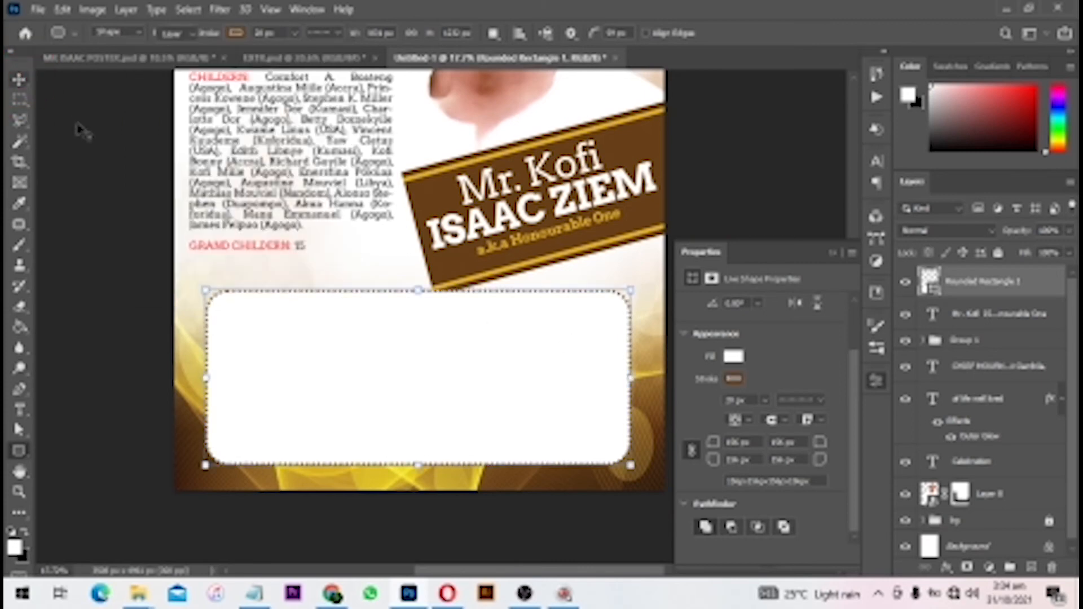
# - Centre the box horizontally on the canvas and move it up beneath the name banner
pyautogui.scroll(-1, 339, 322)
pyautogui.moveTo(342, 330); pyautogui.dragTo(345, 346)
pyautogui.hotkey('ctrl', 'a')
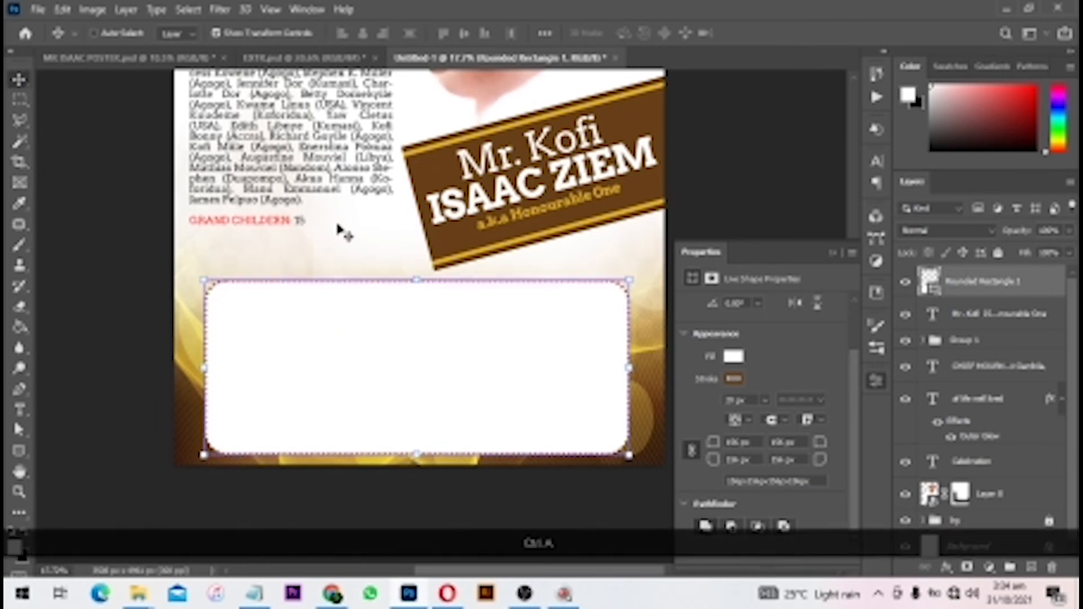
pyautogui.click(364, 36)
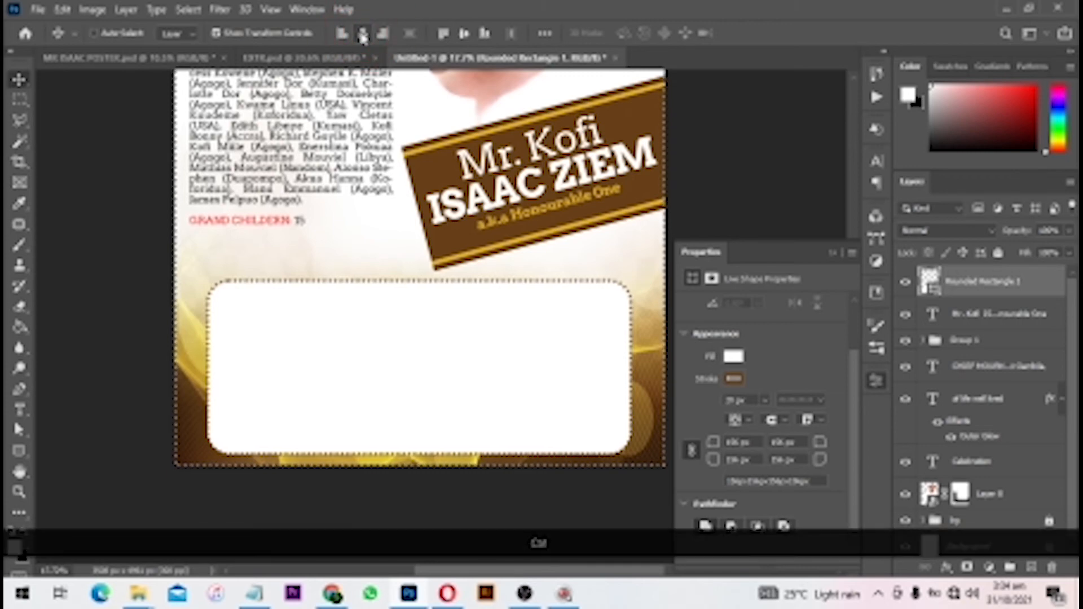
pyautogui.hotkey('ctrl', 'd')
pyautogui.click(740, 182)
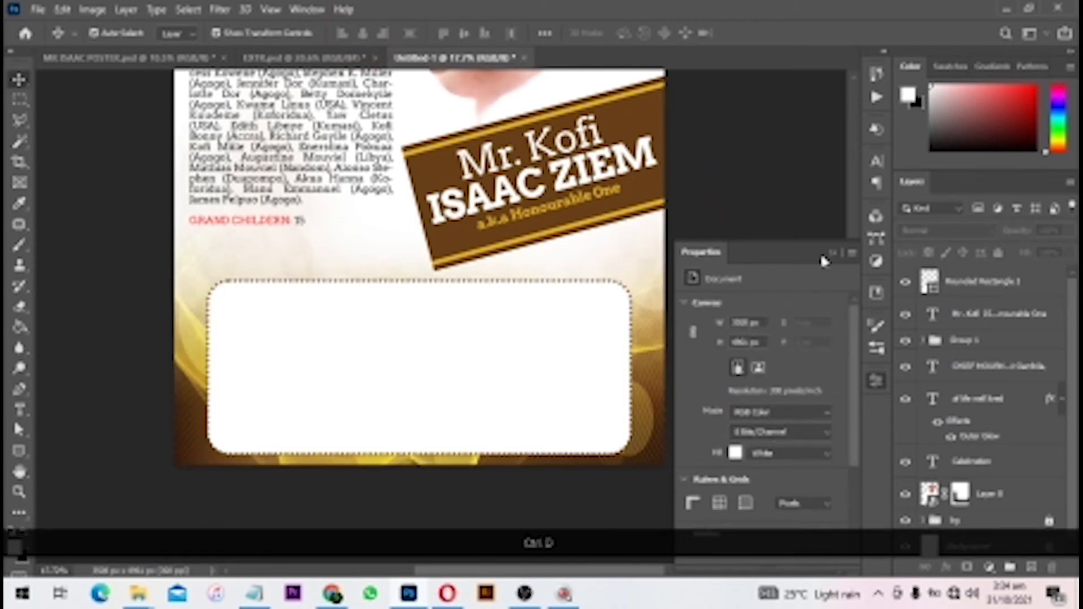
pyautogui.click(831, 252)
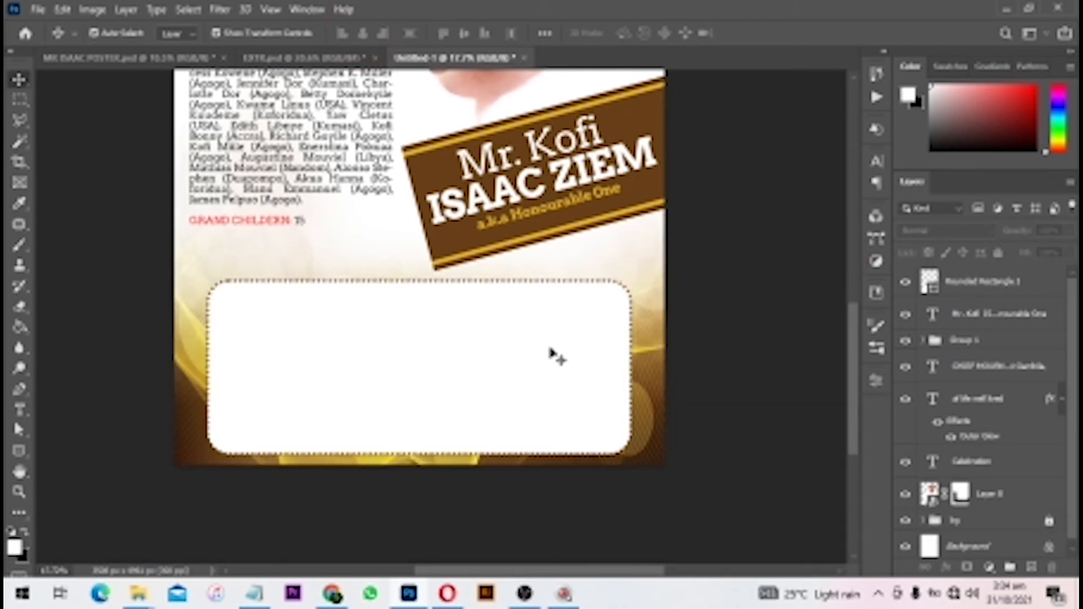
pyautogui.moveTo(552, 355); pyautogui.dragTo(555, 333)
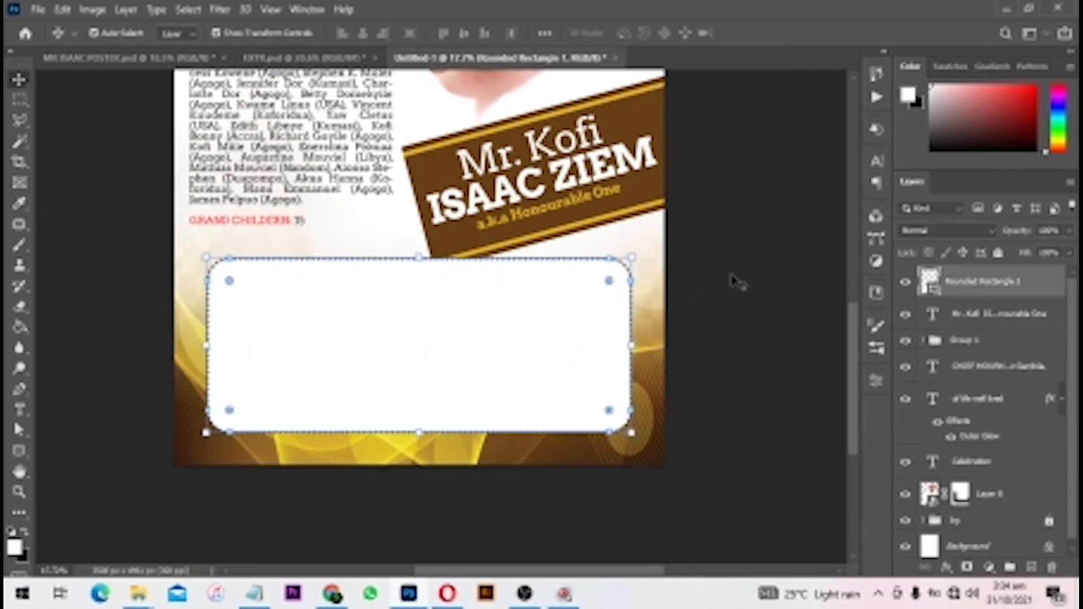
pyautogui.click(737, 262)
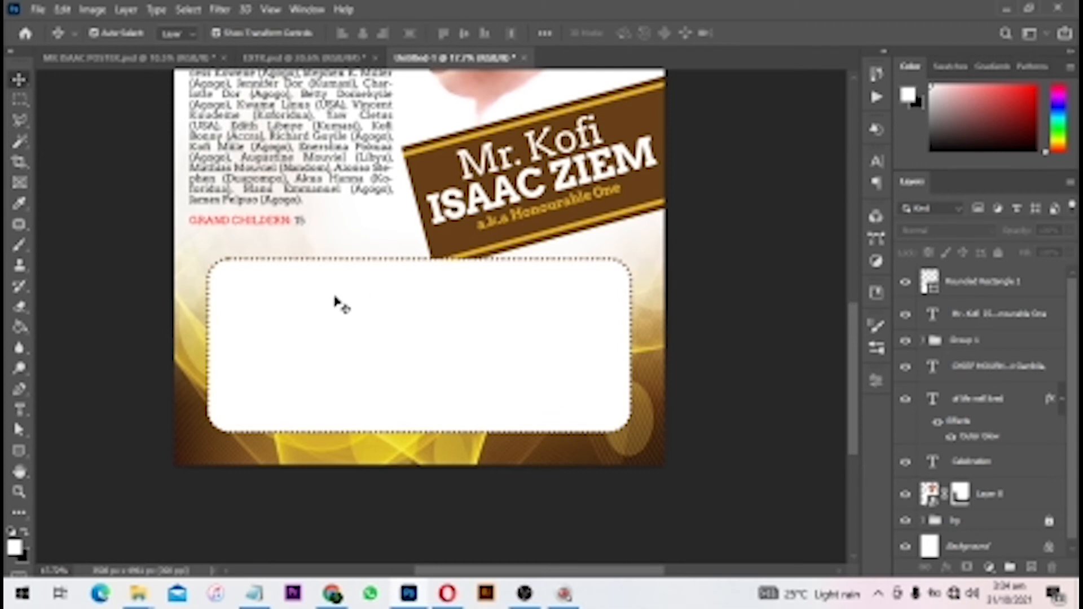
pyautogui.click(19, 451)
pyautogui.click(45, 451)
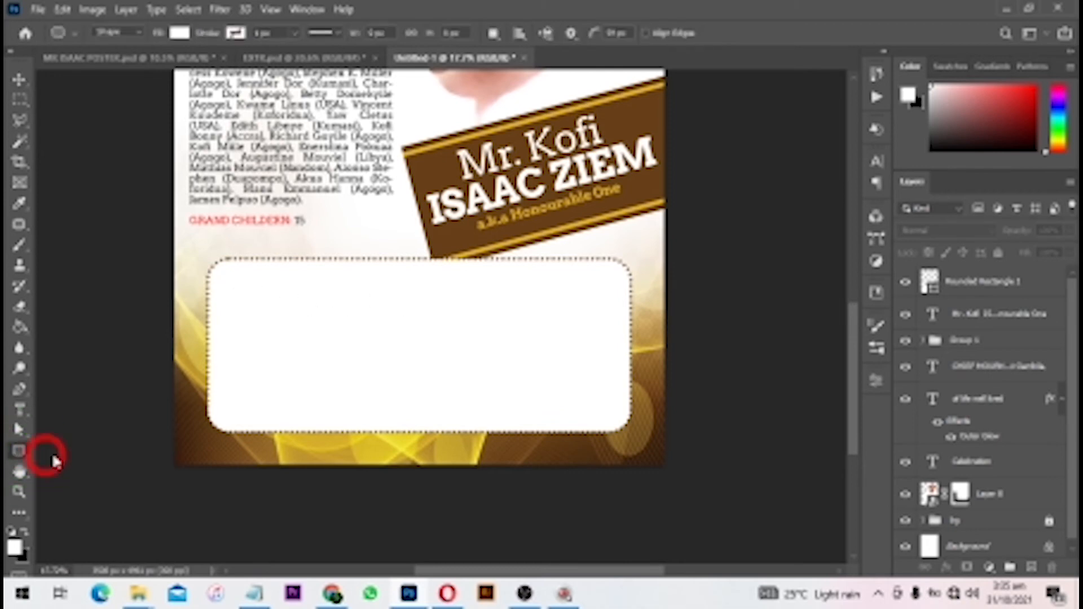
# - Draw a thin rectangle across the top of the white box and fill it red
pyautogui.moveTo(249, 276); pyautogui.dragTo(477, 298)
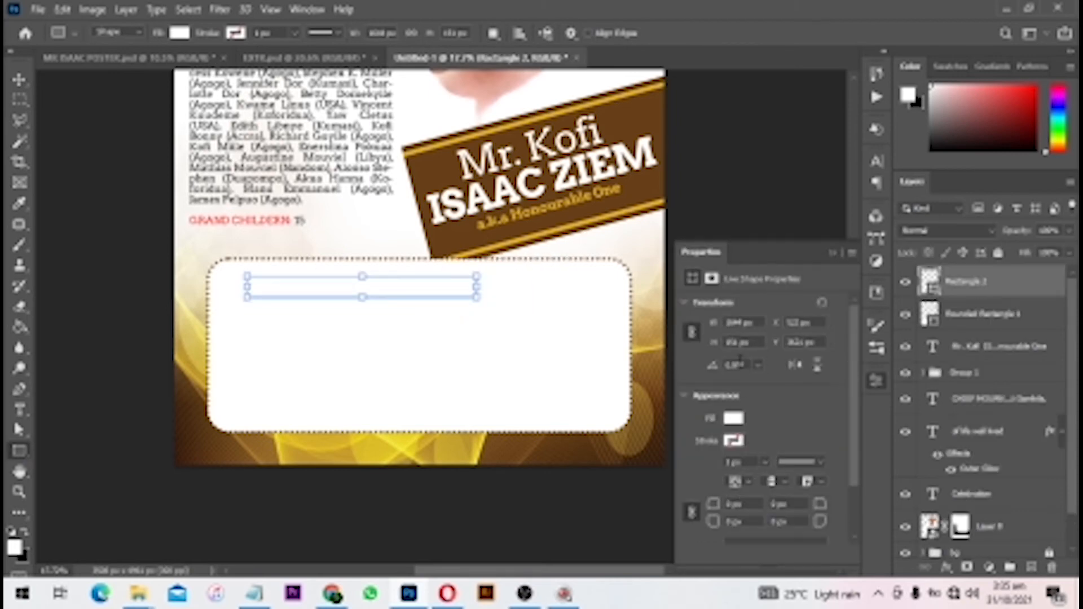
pyautogui.click(734, 418)
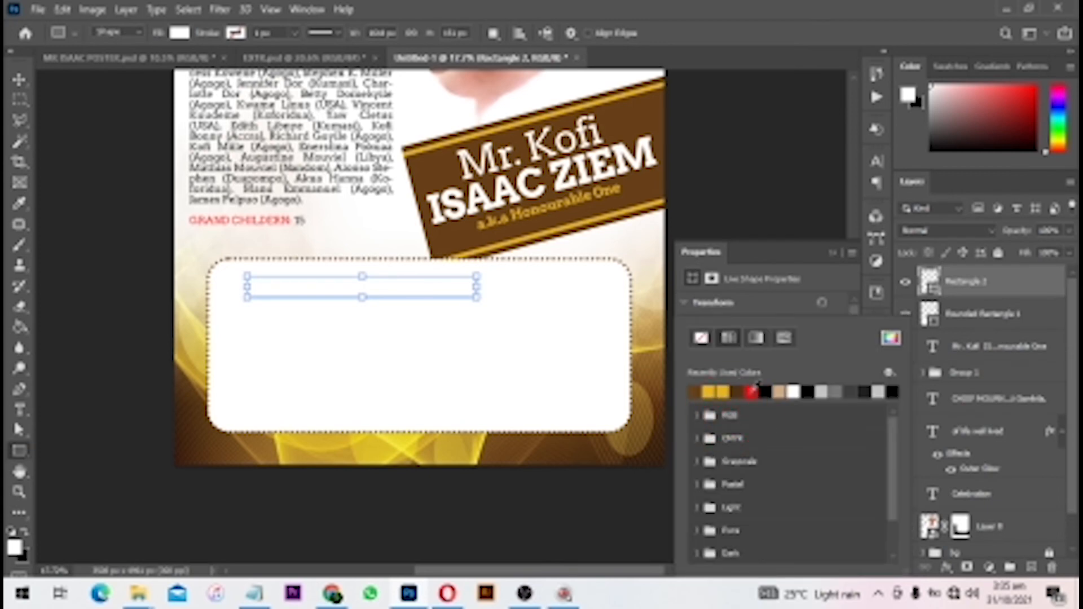
pyautogui.click(753, 390)
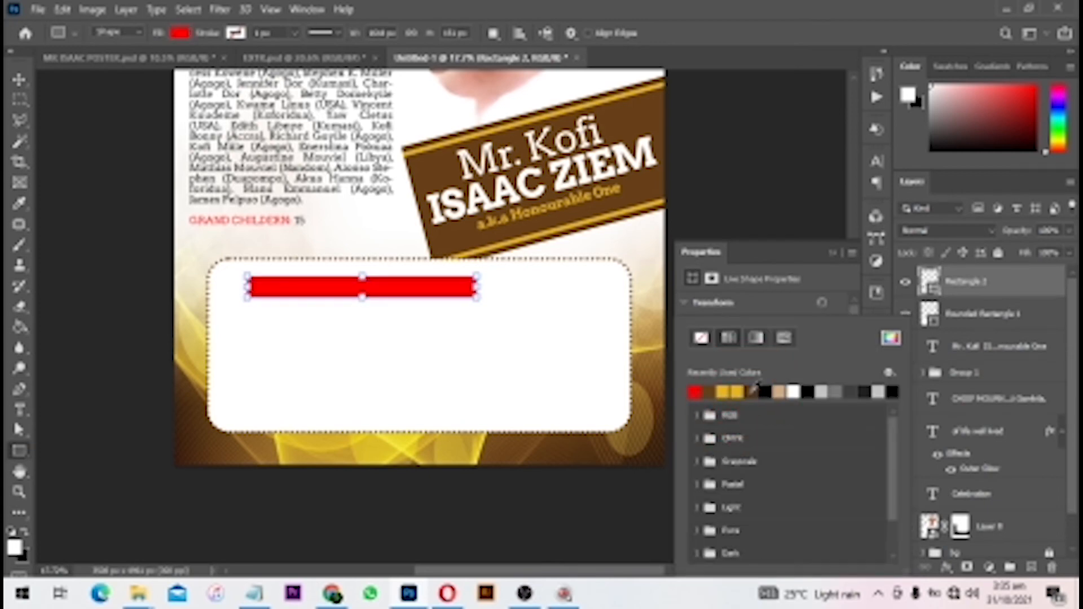
pyautogui.scroll(3, 481, 417)
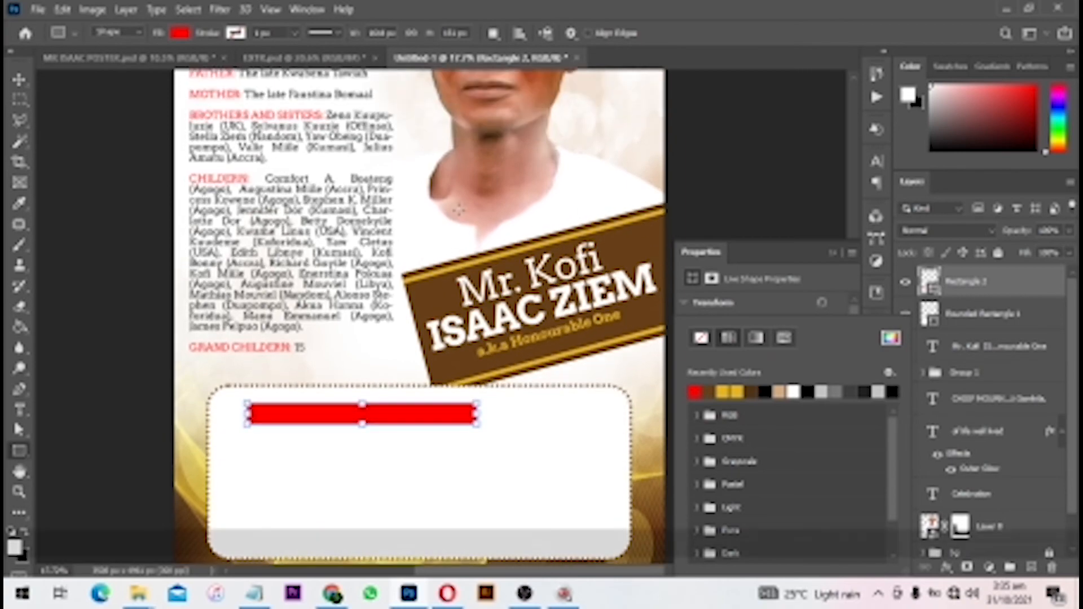
pyautogui.keyDown('alt'); pyautogui.scroll(-2, 481, 418); pyautogui.keyUp('alt')
pyautogui.keyDown('alt'); pyautogui.scroll(3, 481, 417); pyautogui.keyUp('alt')
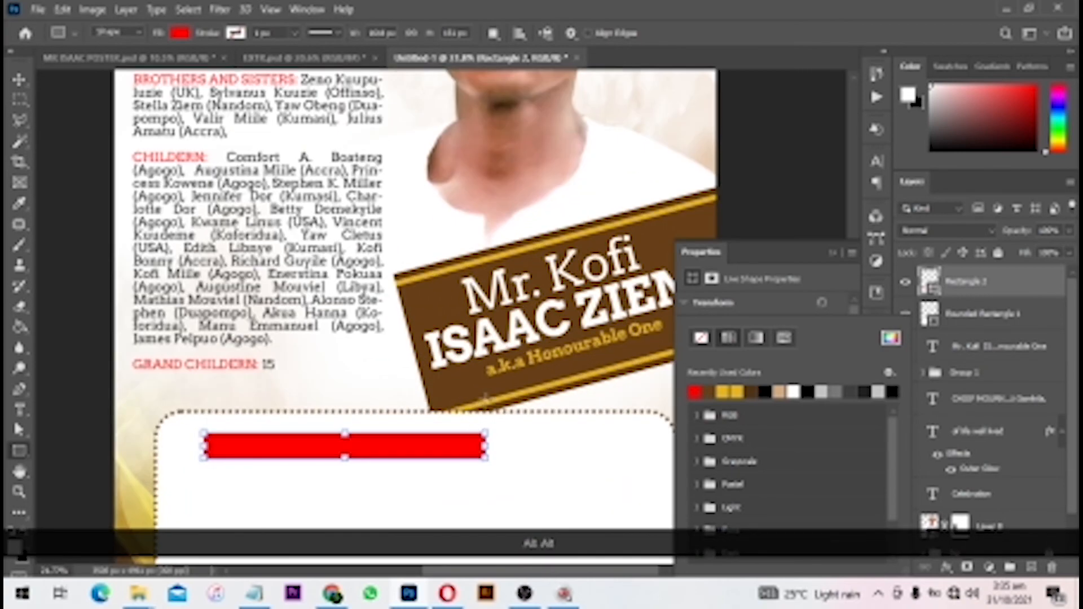
pyautogui.moveTo(459, 389); pyautogui.dragTo(535, 221)
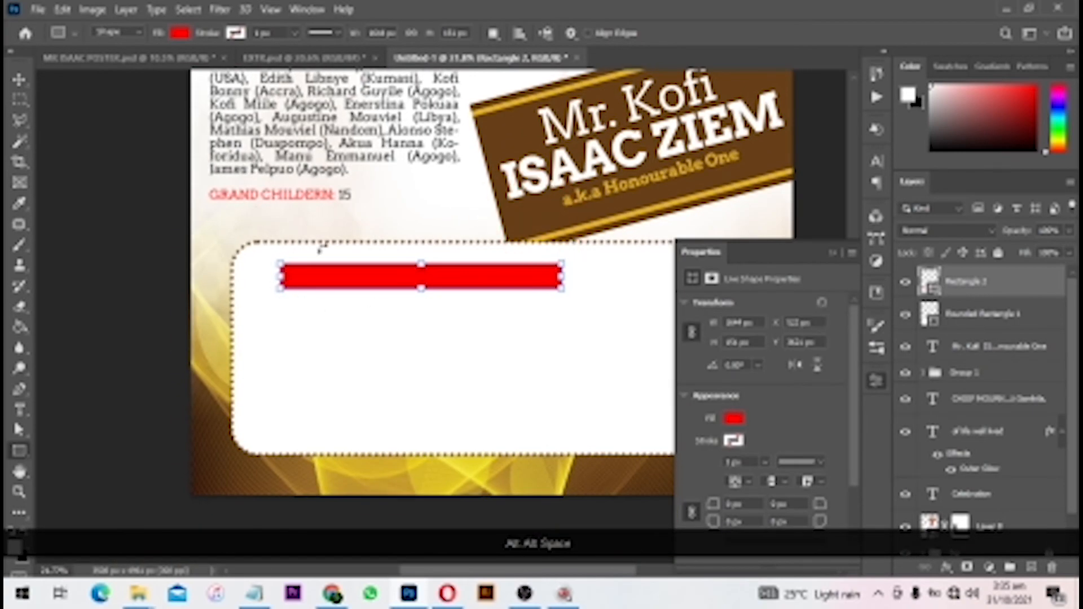
# - Copy the 'FINAL FUNERAL ARRANGEMENTS' heading line from the Notepad notes
pyautogui.press('v')
pyautogui.click(829, 213)
pyautogui.scroll(2, 483, 270)
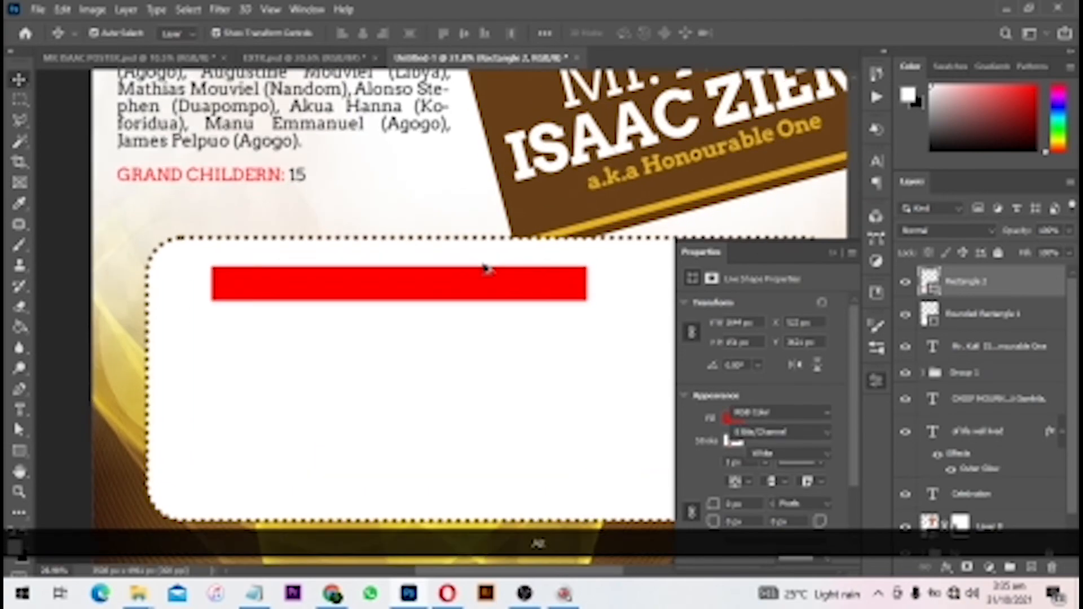
pyautogui.press('t')
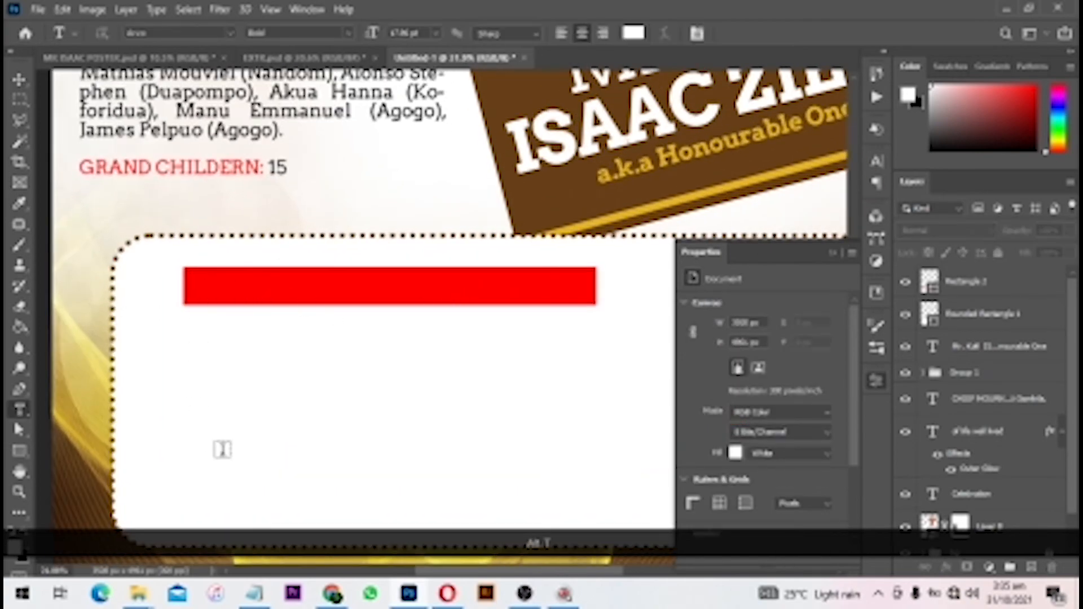
pyautogui.click(254, 594)
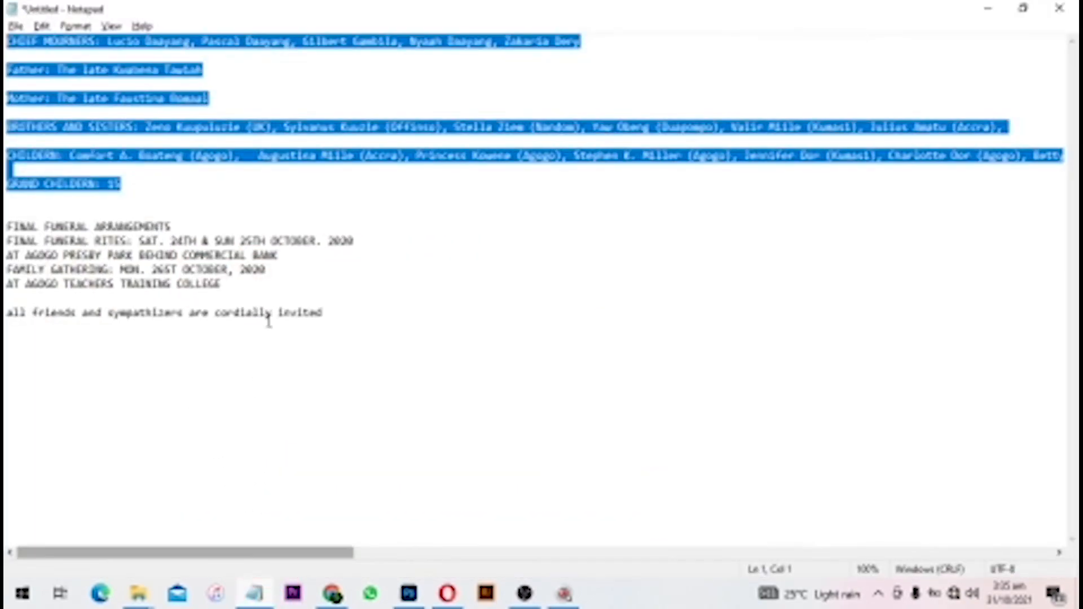
pyautogui.moveTo(169, 226); pyautogui.dragTo(10, 227)
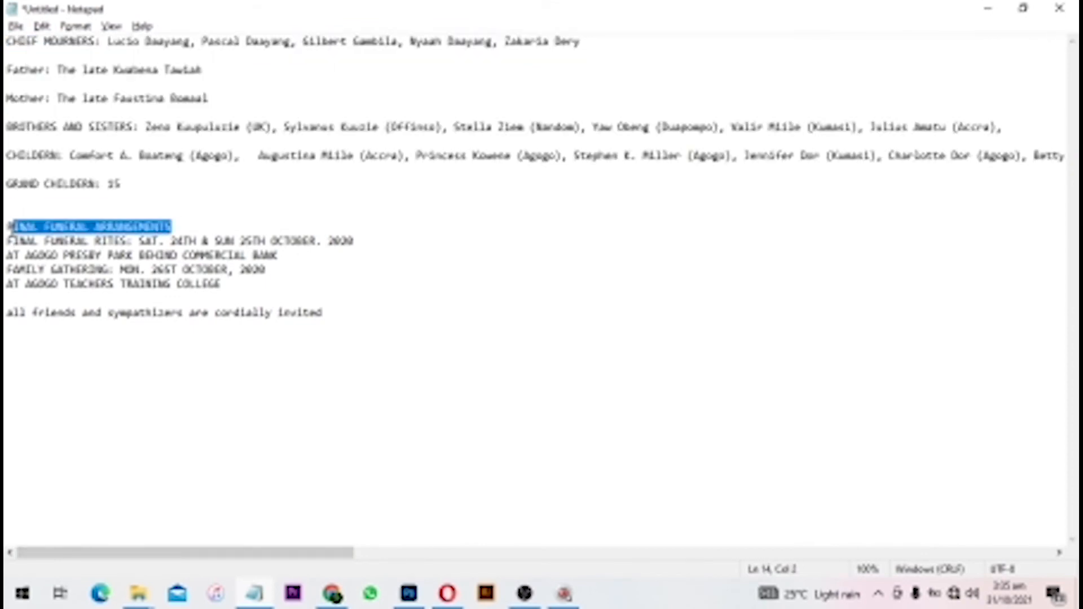
pyautogui.hotkey('ctrl', 'c')
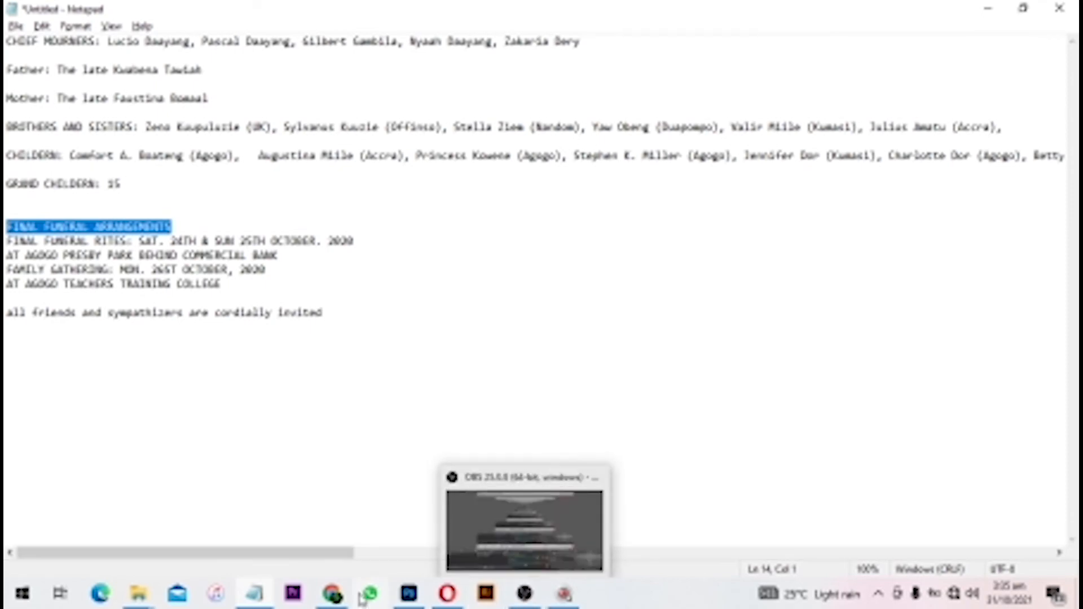
pyautogui.click(409, 594)
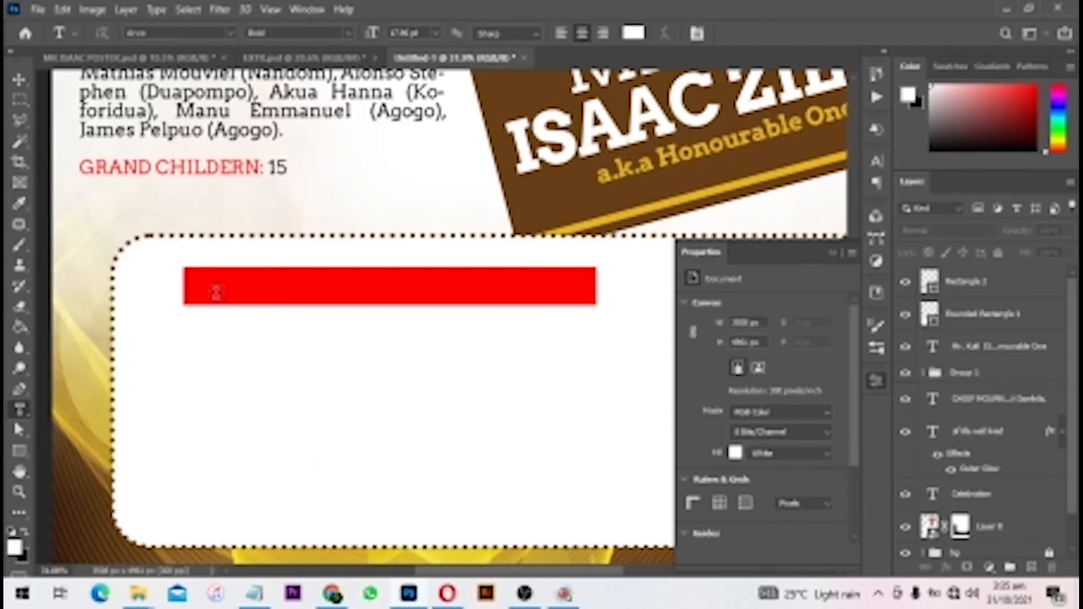
# - Paste the heading as white text on the red bar and underline it
pyautogui.click(201, 285)
pyautogui.hotkey('ctrl', 'v')
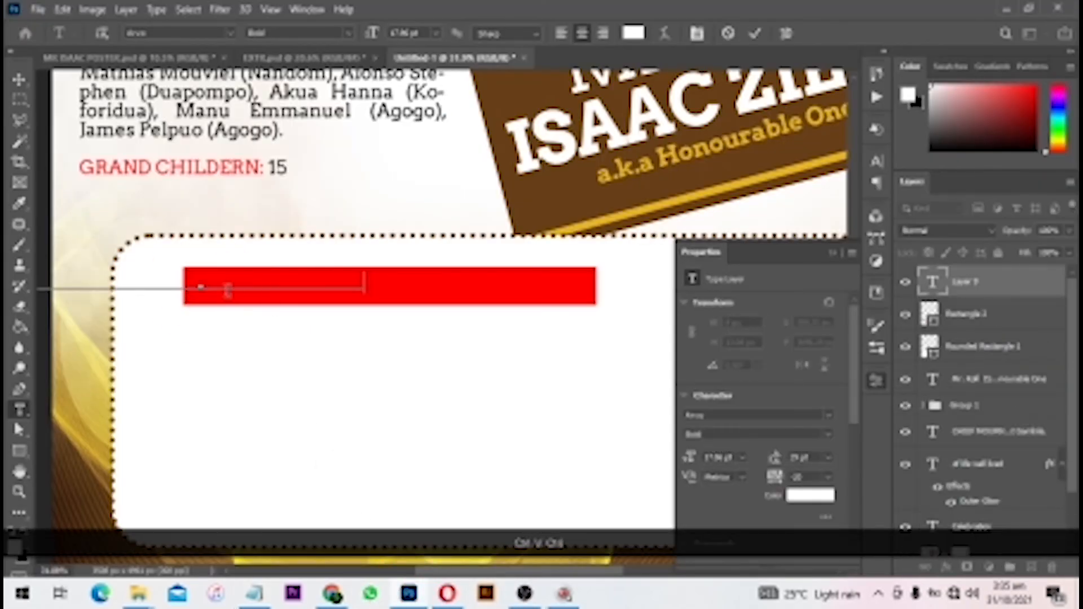
pyautogui.moveTo(219, 285); pyautogui.dragTo(380, 291)
pyautogui.press('Return')
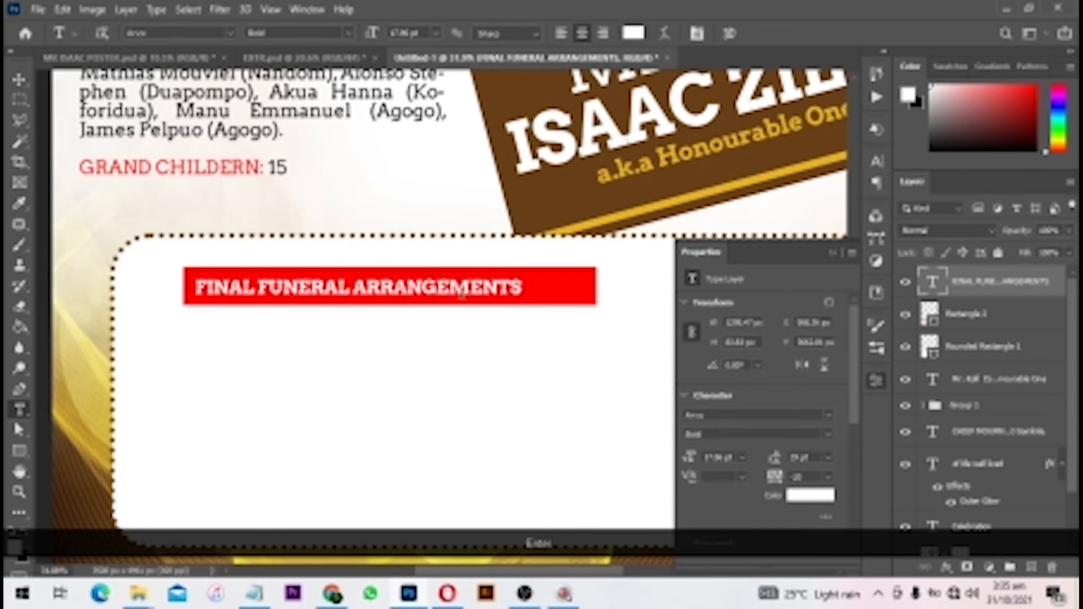
pyautogui.press('v')
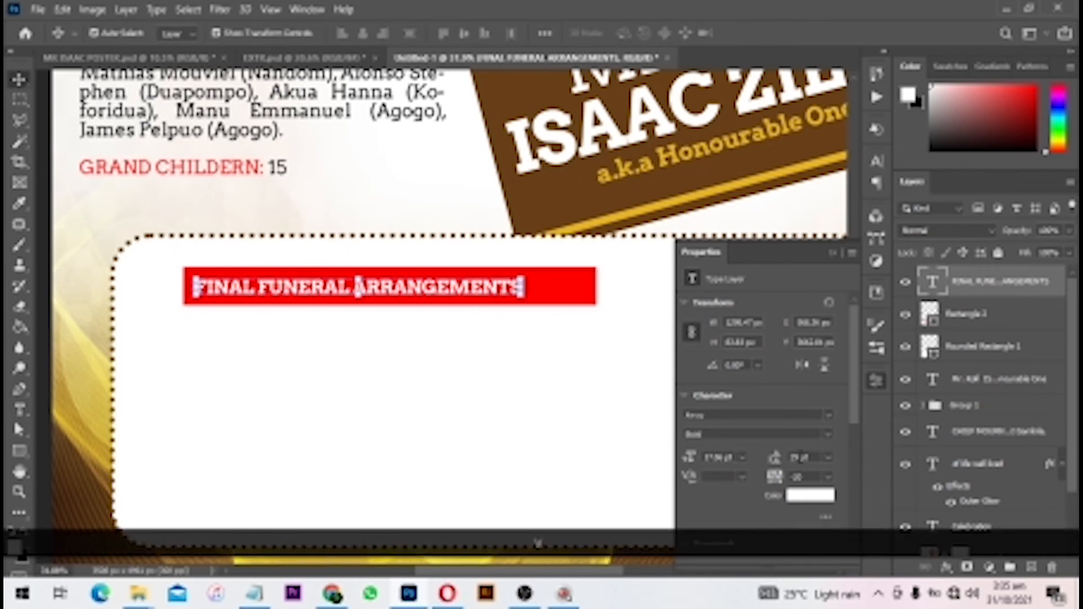
pyautogui.scroll(-4, 822, 446)
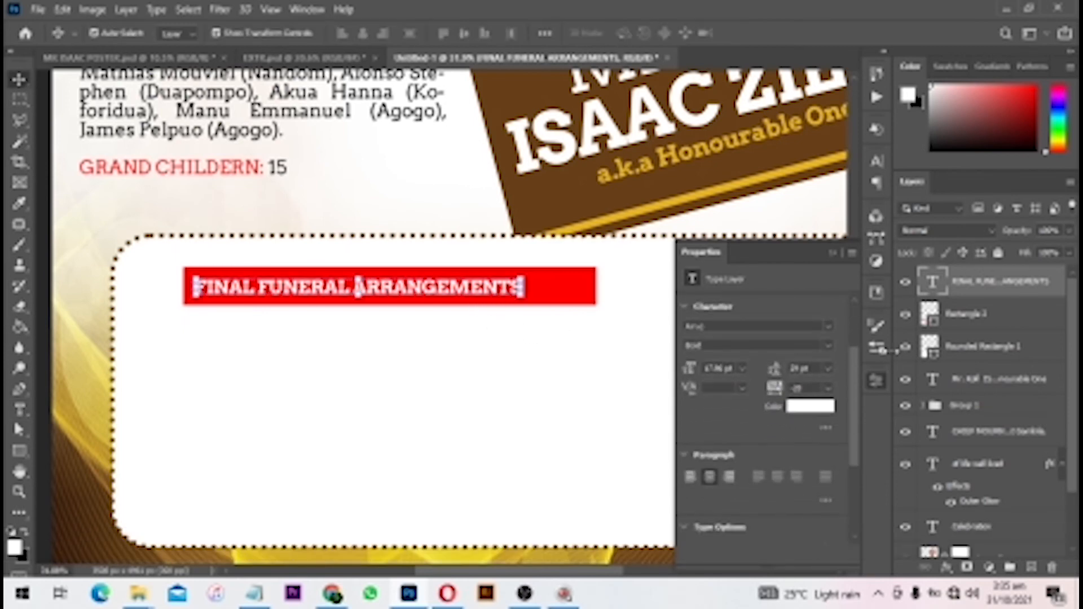
pyautogui.click(876, 160)
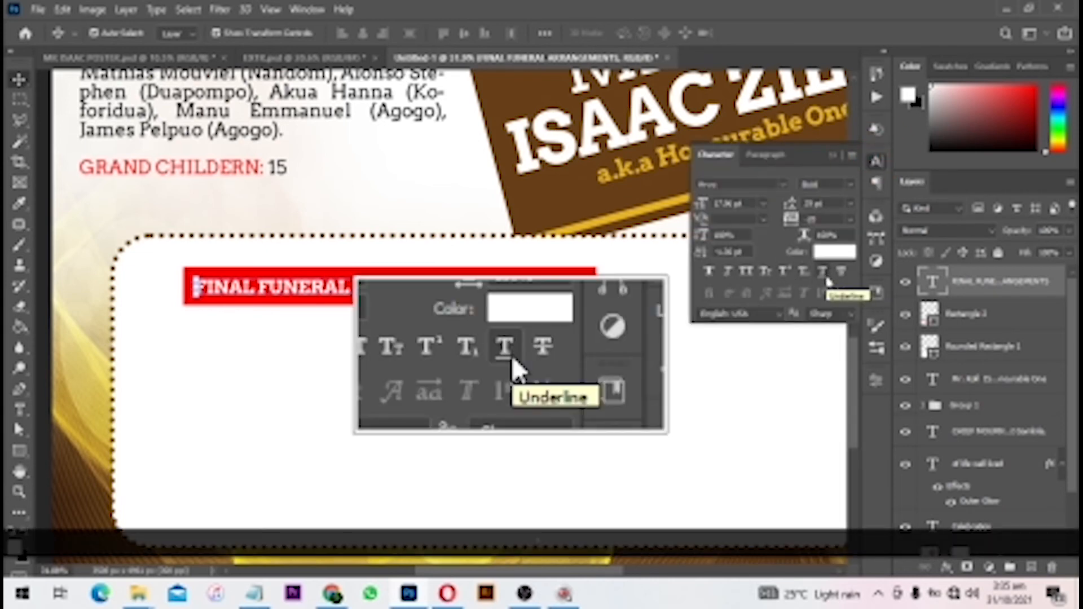
pyautogui.click(825, 276)
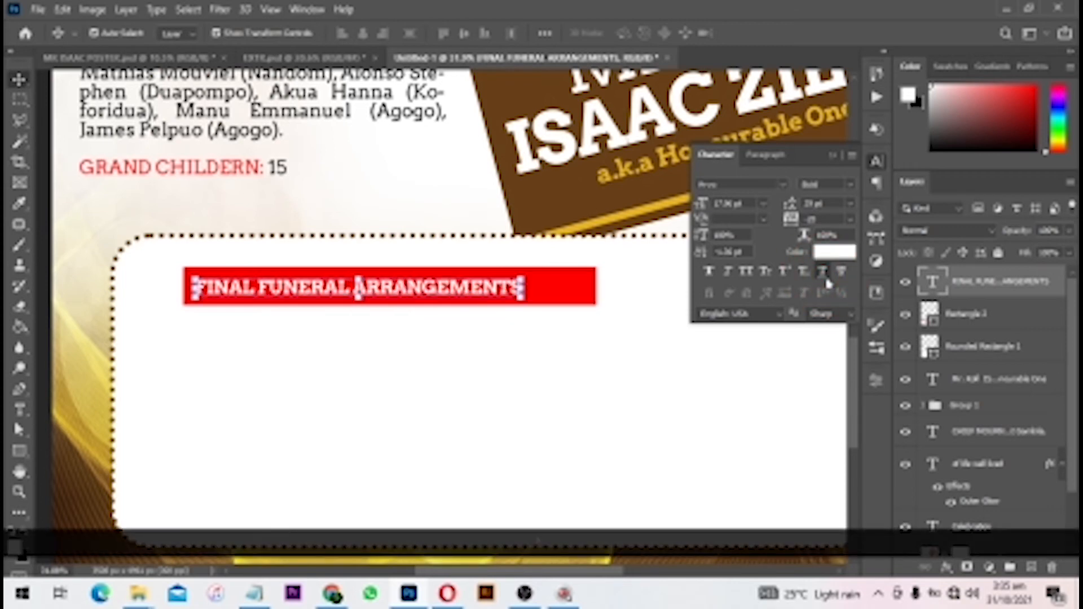
pyautogui.moveTo(458, 291); pyautogui.dragTo(477, 291)
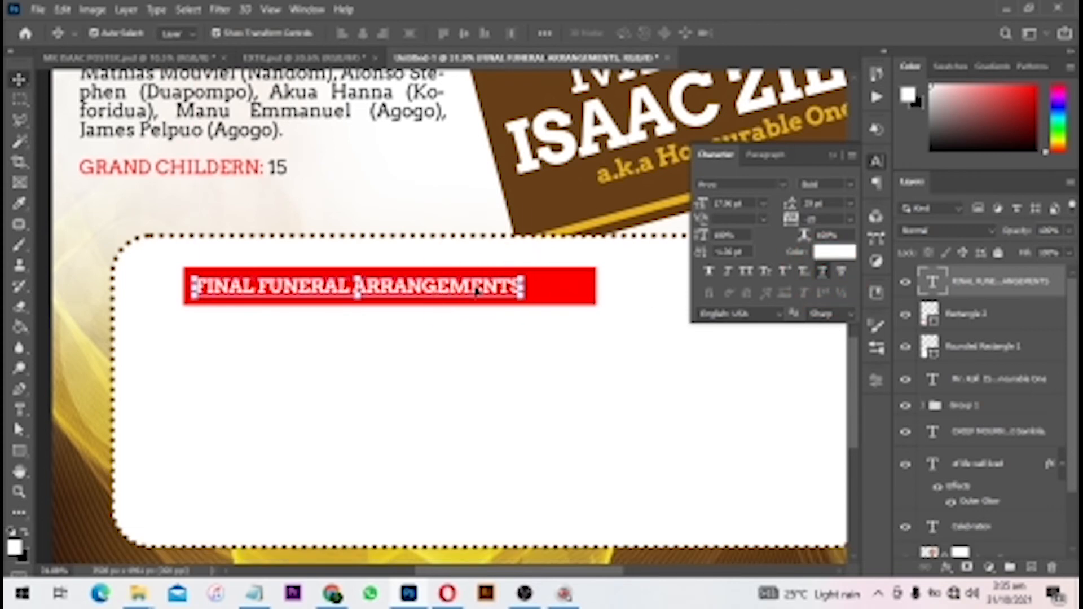
pyautogui.scroll(-1, 60, 433)
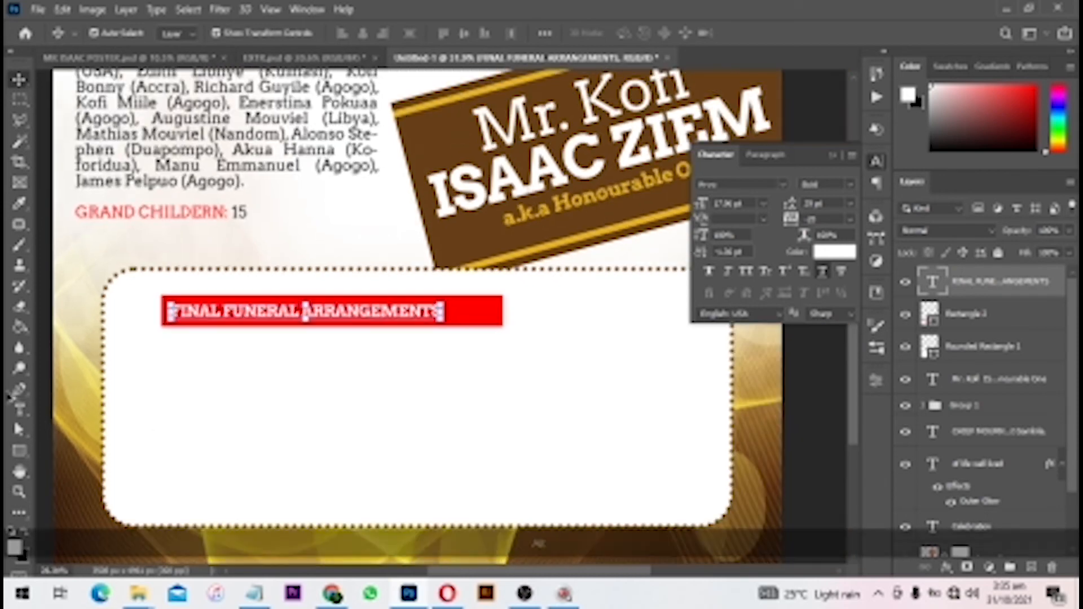
# - Paste the arrangement details into a paragraph text area below the heading
pyautogui.click(21, 412)
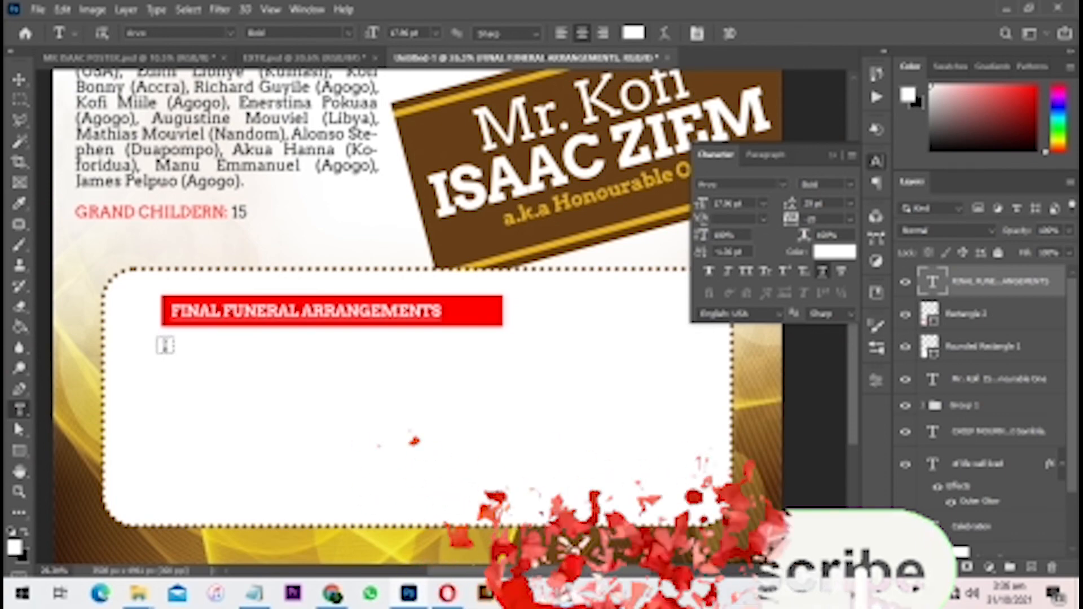
pyautogui.moveTo(166, 345); pyautogui.dragTo(660, 497)
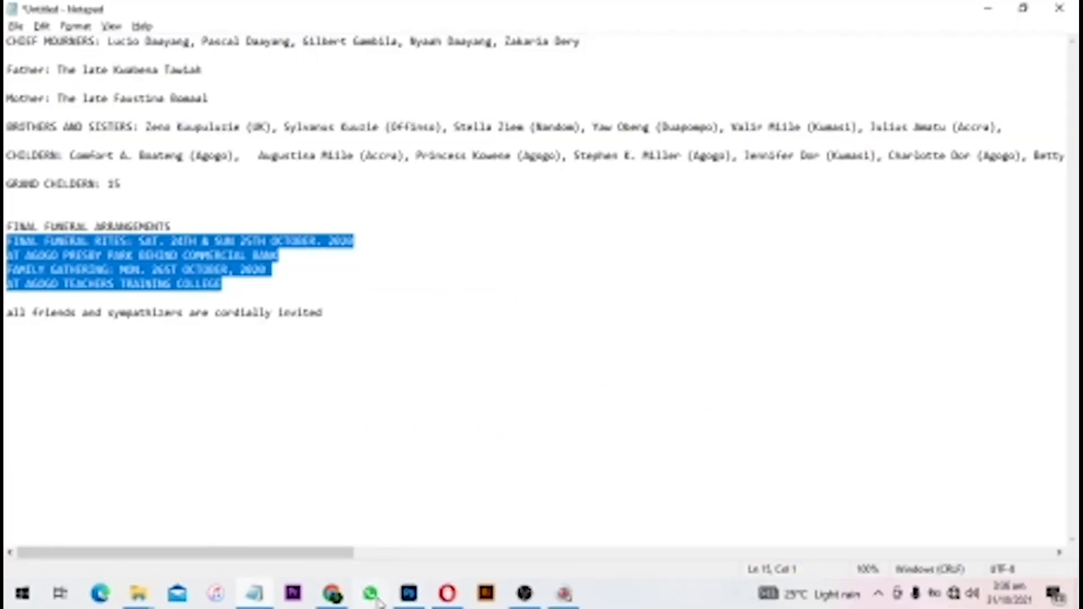
pyautogui.click(411, 595)
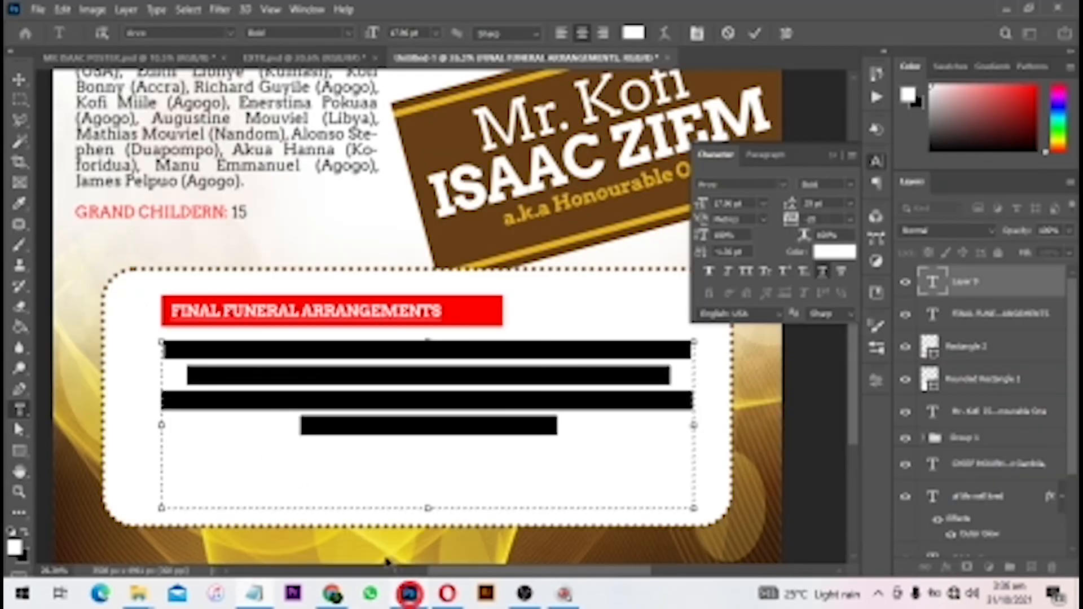
pyautogui.hotkey('ctrl', 'v')
pyautogui.hotkey('ctrl', 'a')
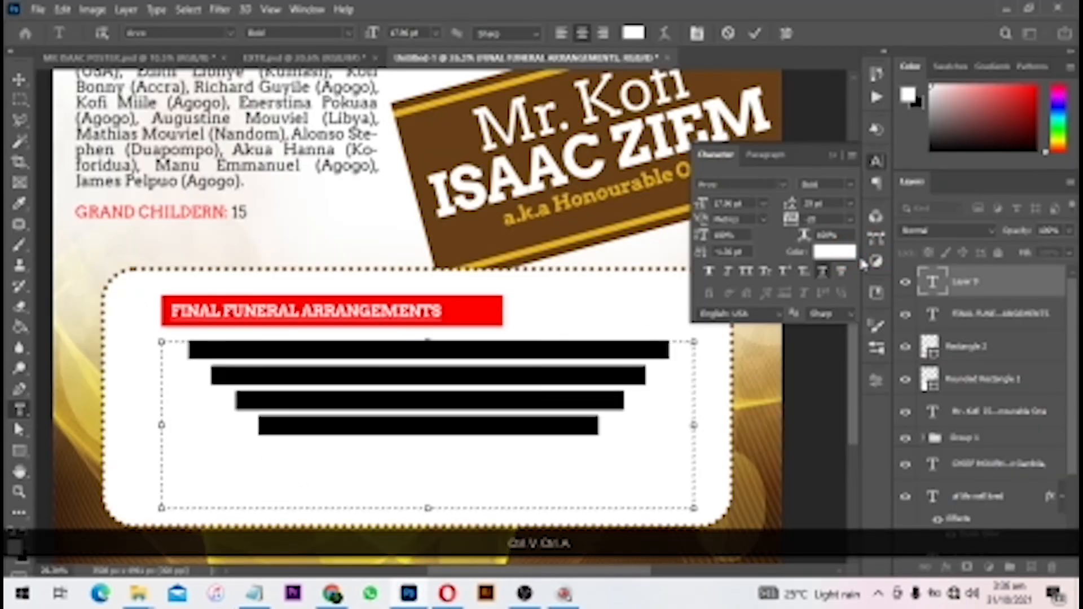
# - Make the arrangement lines black, left-aligned, not underlined and 20 pt
pyautogui.click(834, 252)
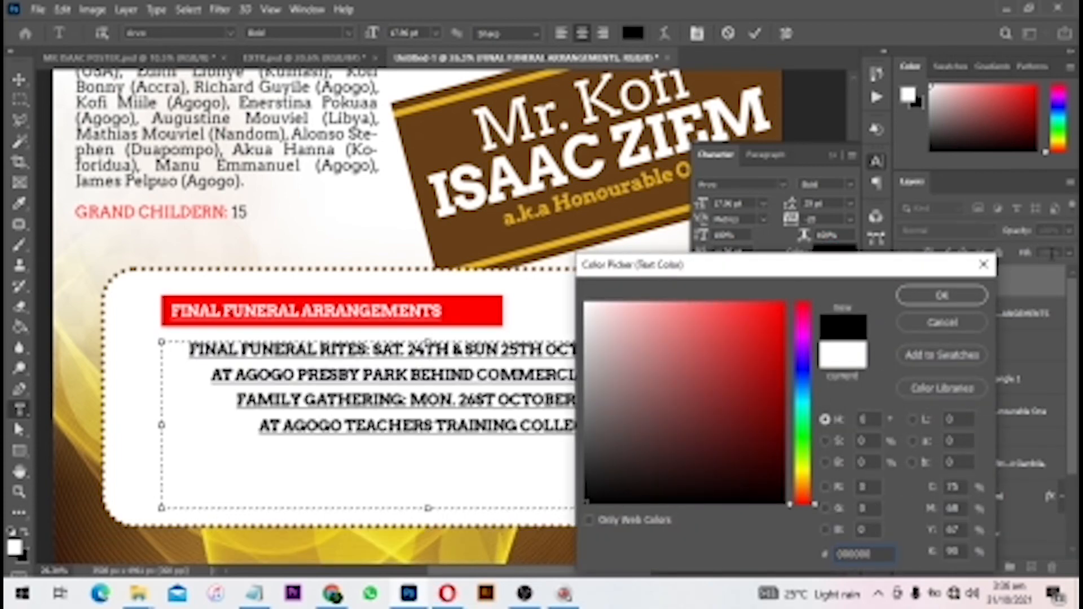
pyautogui.click(941, 294)
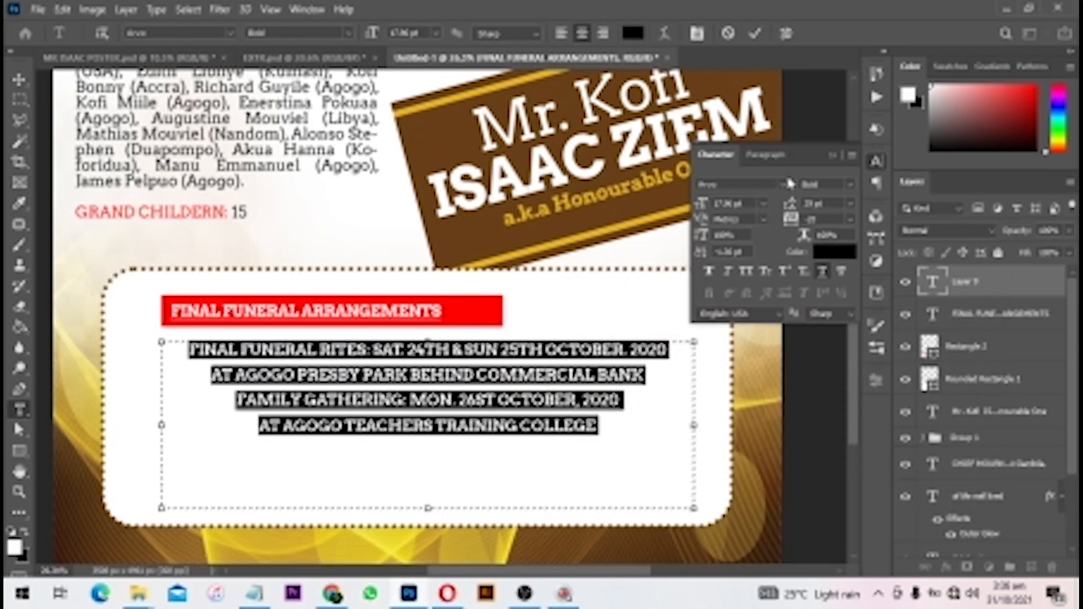
pyautogui.click(765, 155)
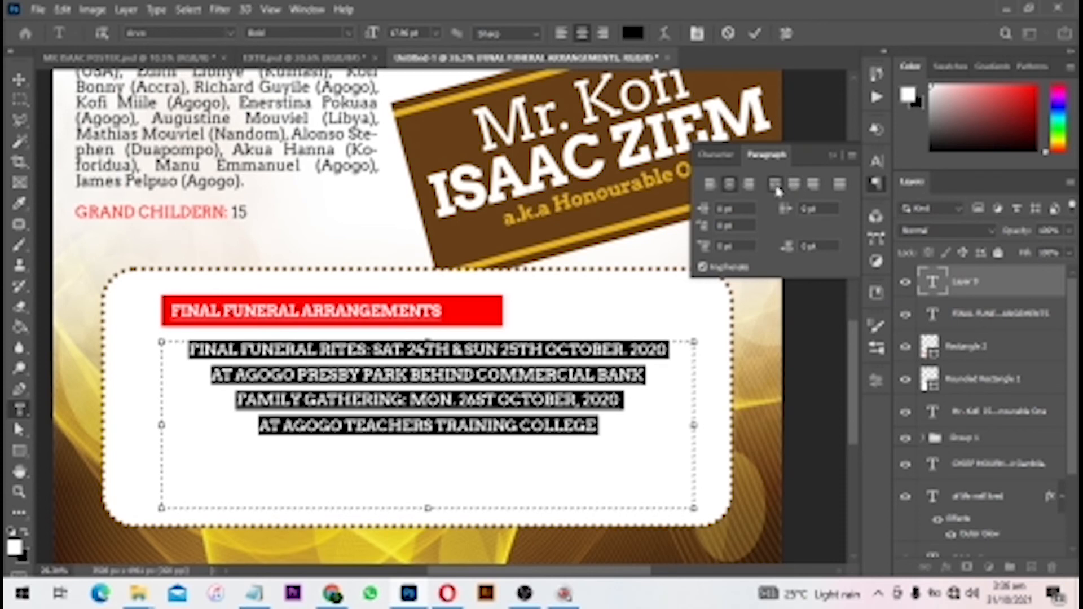
pyautogui.click(776, 185)
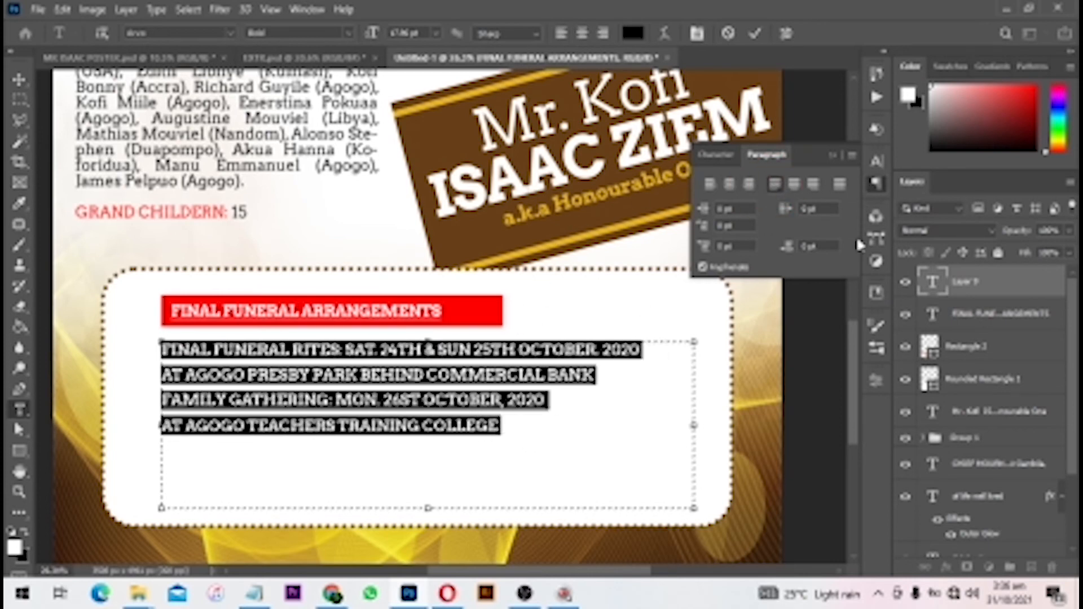
pyautogui.click(717, 154)
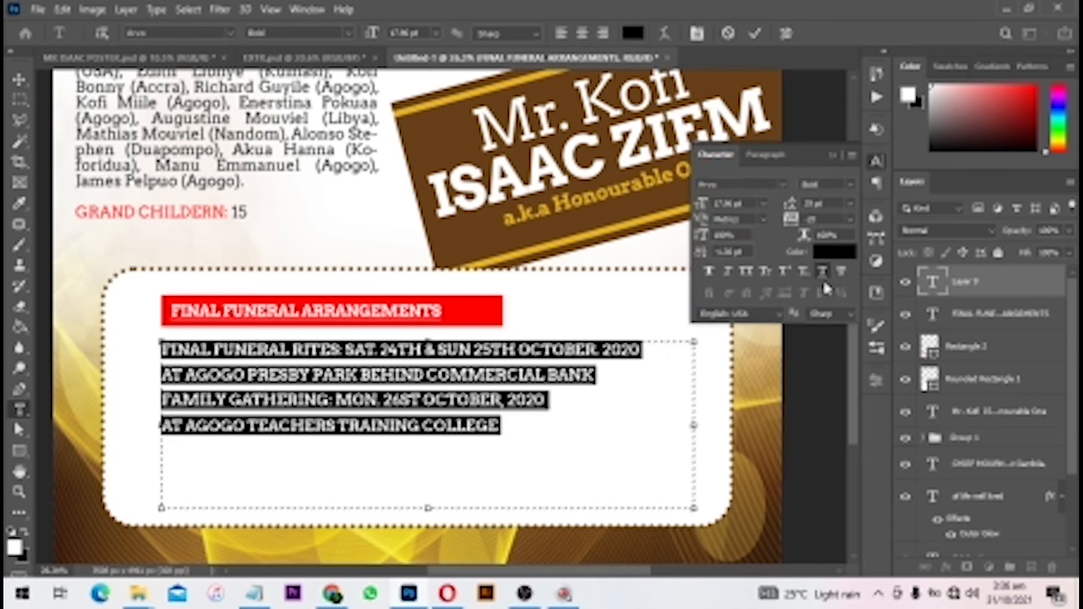
pyautogui.click(825, 275)
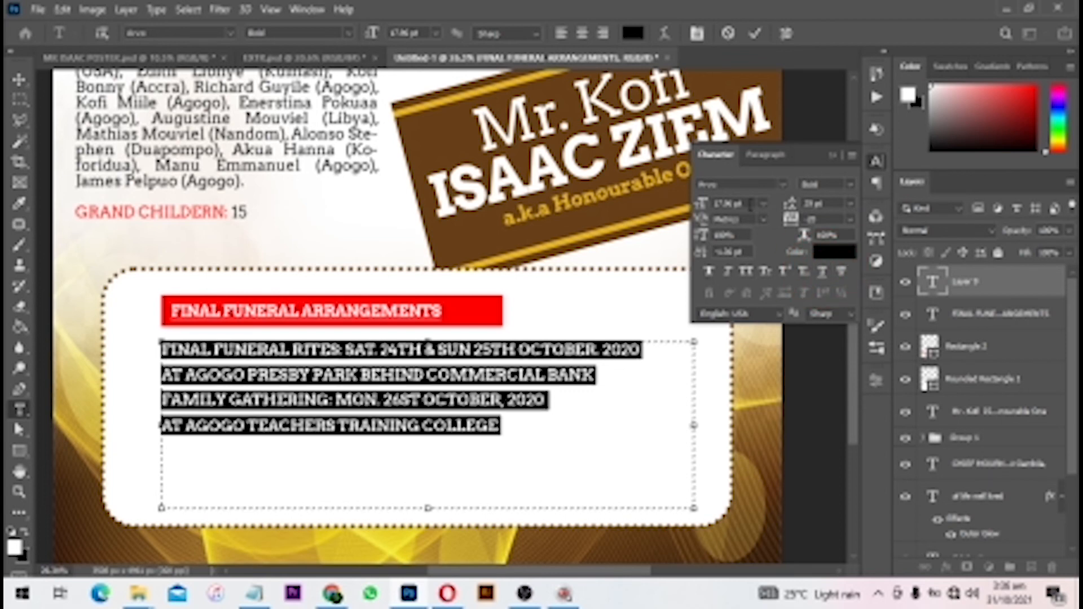
pyautogui.moveTo(751, 205); pyautogui.dragTo(384, 208)
pyautogui.press('Down')
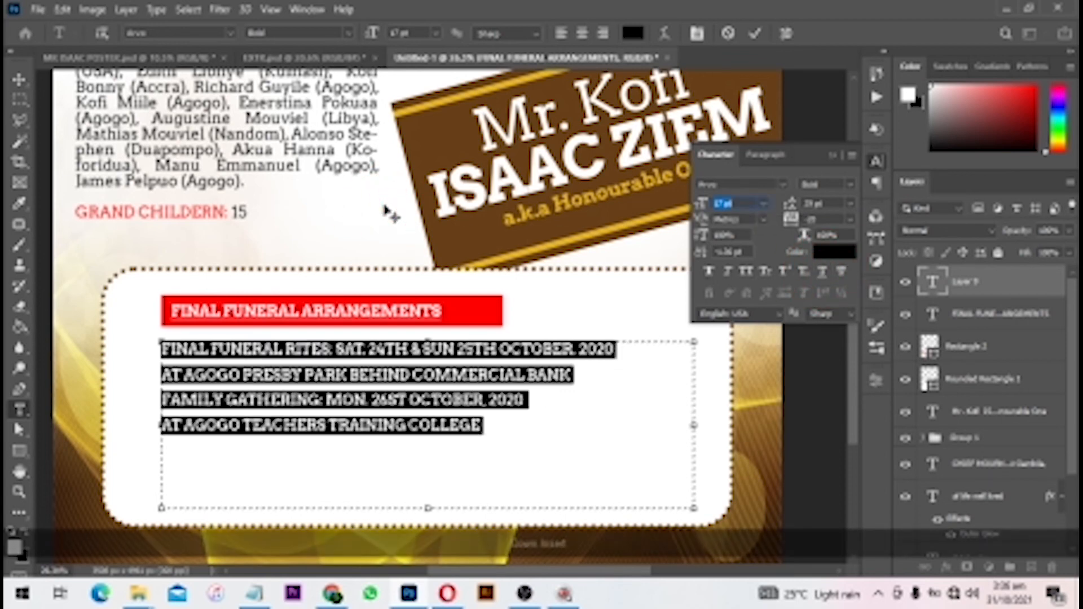
pyautogui.press('Return')
pyautogui.write('20')
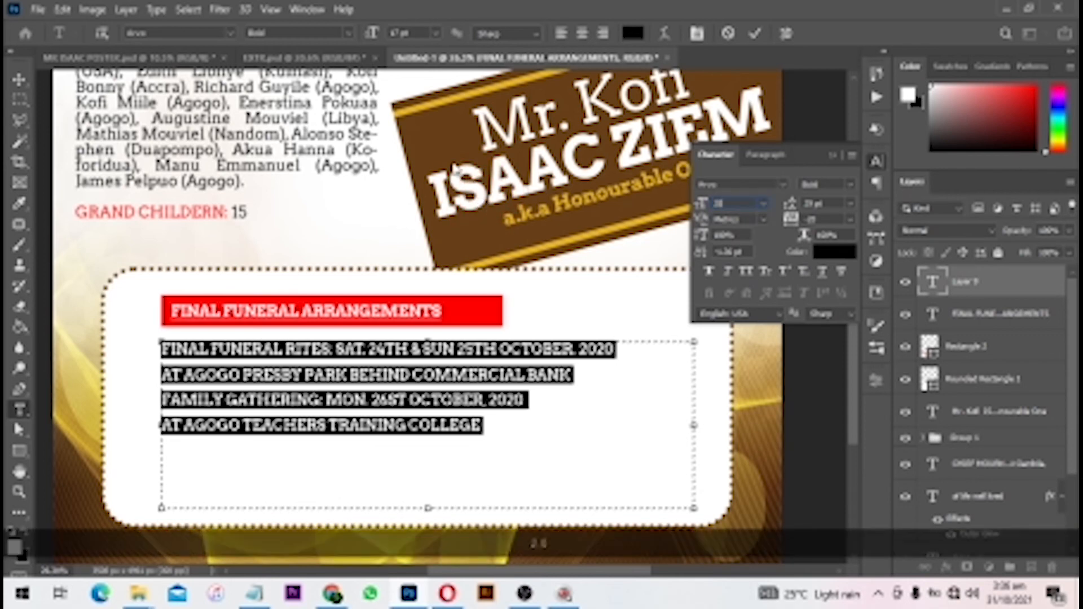
pyautogui.press('Return')
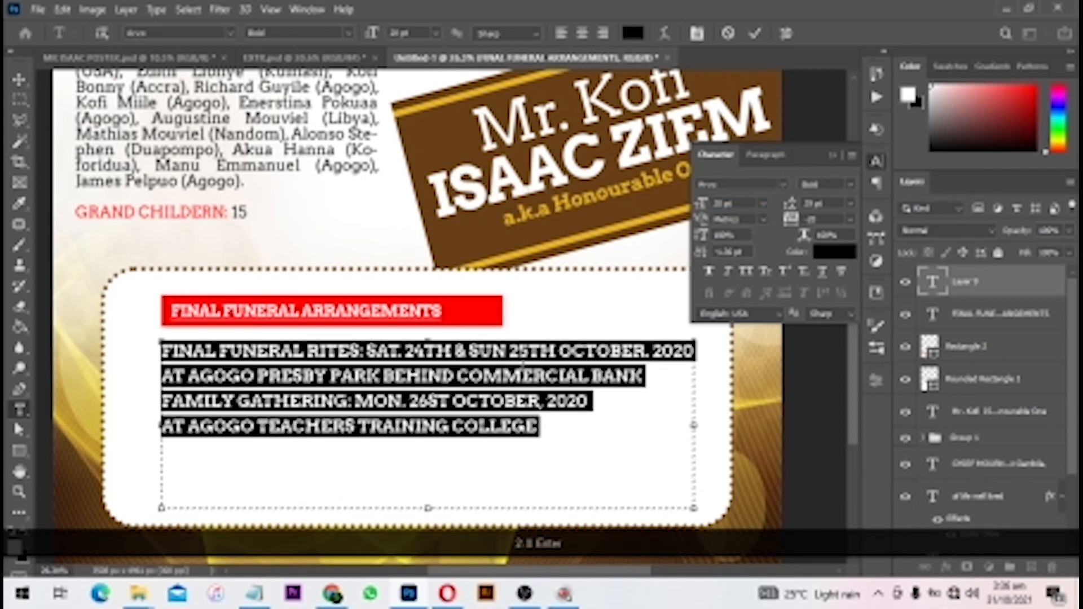
# - Colour the label 'FINAL FUNERAL RITES:' red, sampled from the heading bar
pyautogui.click(421, 376)
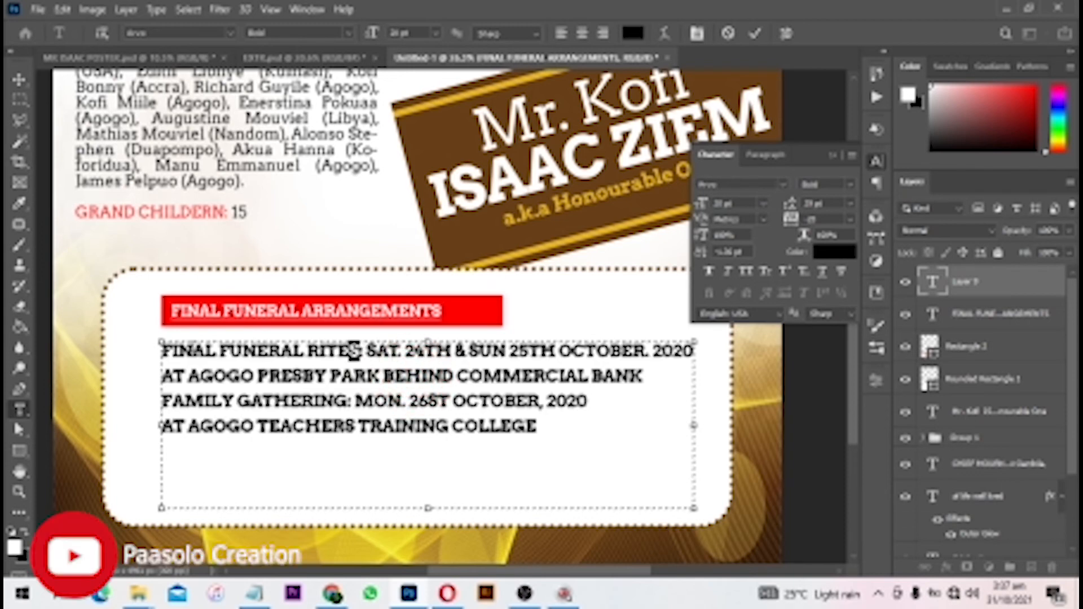
pyautogui.moveTo(360, 351); pyautogui.dragTo(97, 357)
pyautogui.click(838, 255)
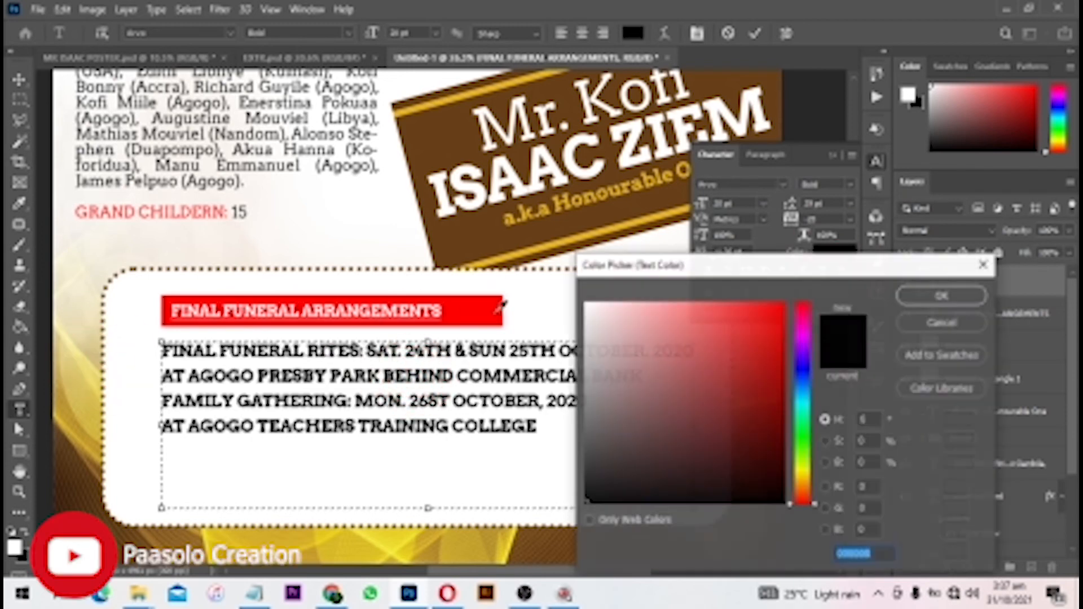
pyautogui.click(332, 311)
pyautogui.click(939, 294)
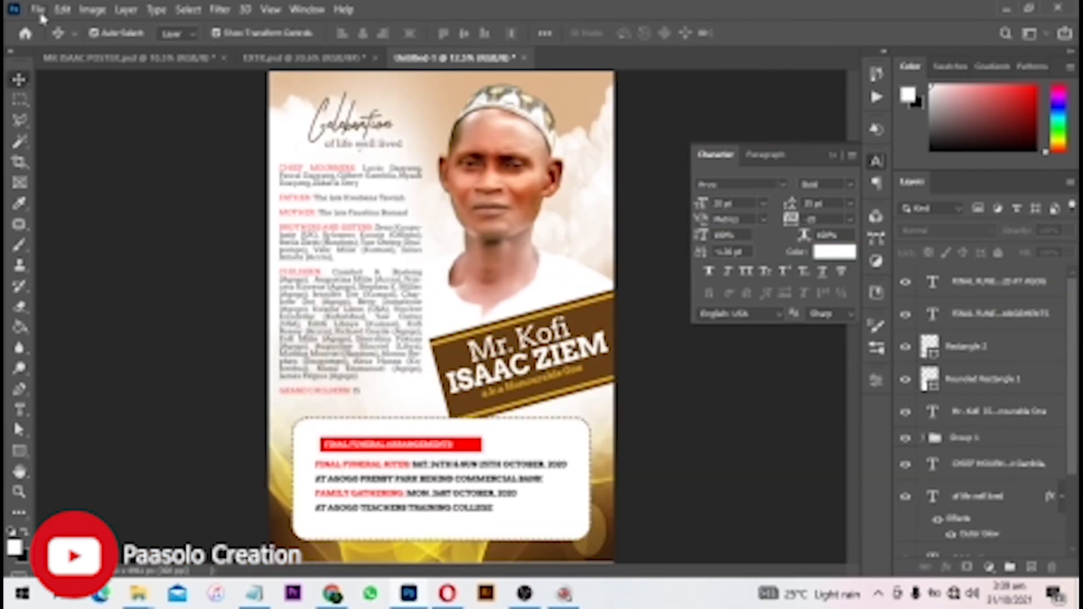
# - Place the gold frame image 'Layer 3' into the poster as an embedded layer
pyautogui.click(38, 10)
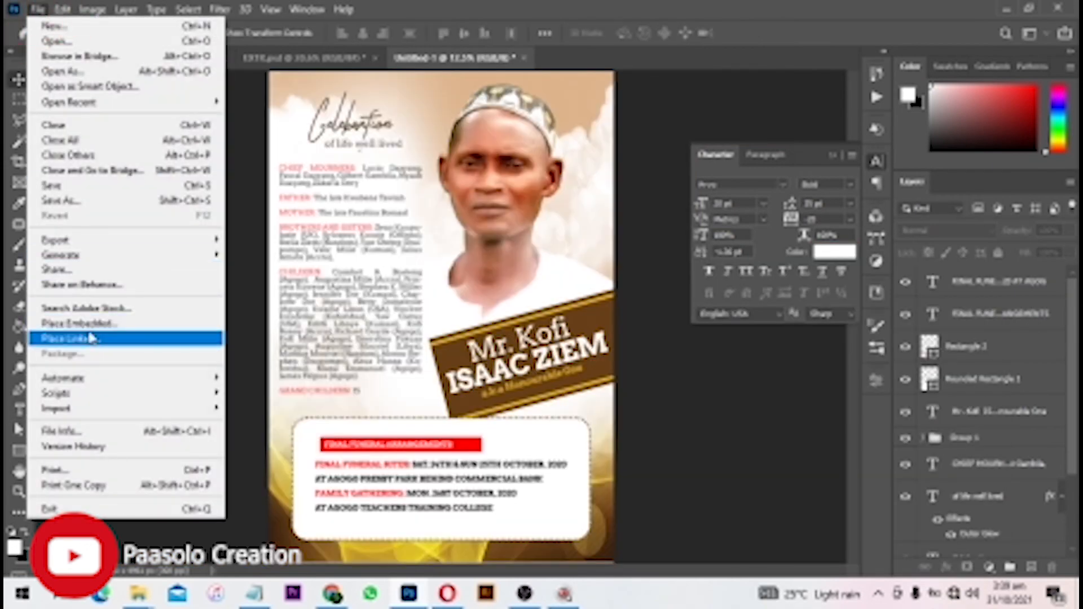
pyautogui.click(85, 324)
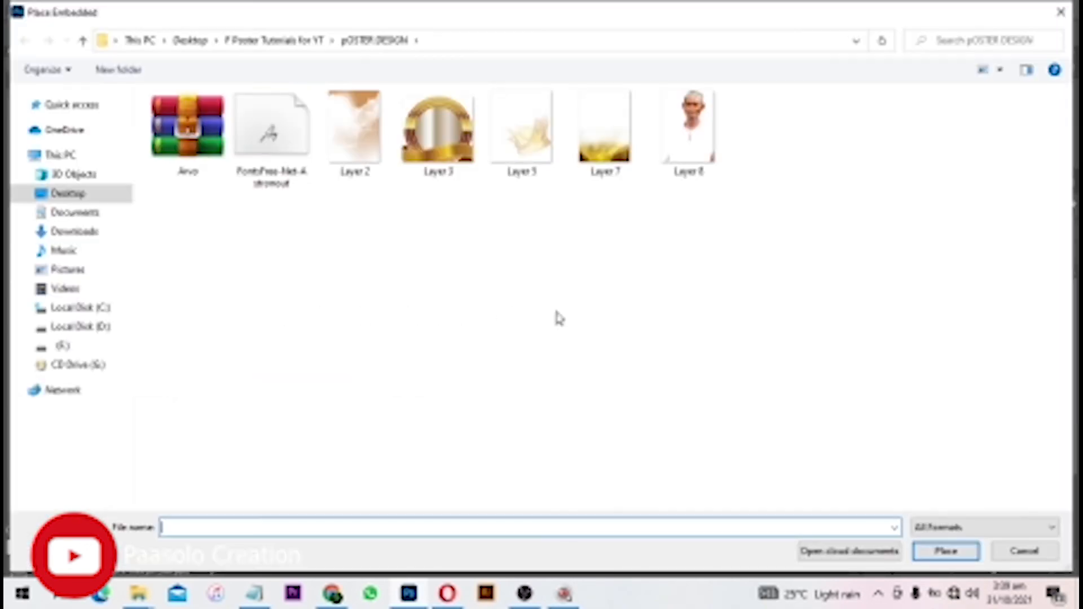
pyautogui.click(438, 130)
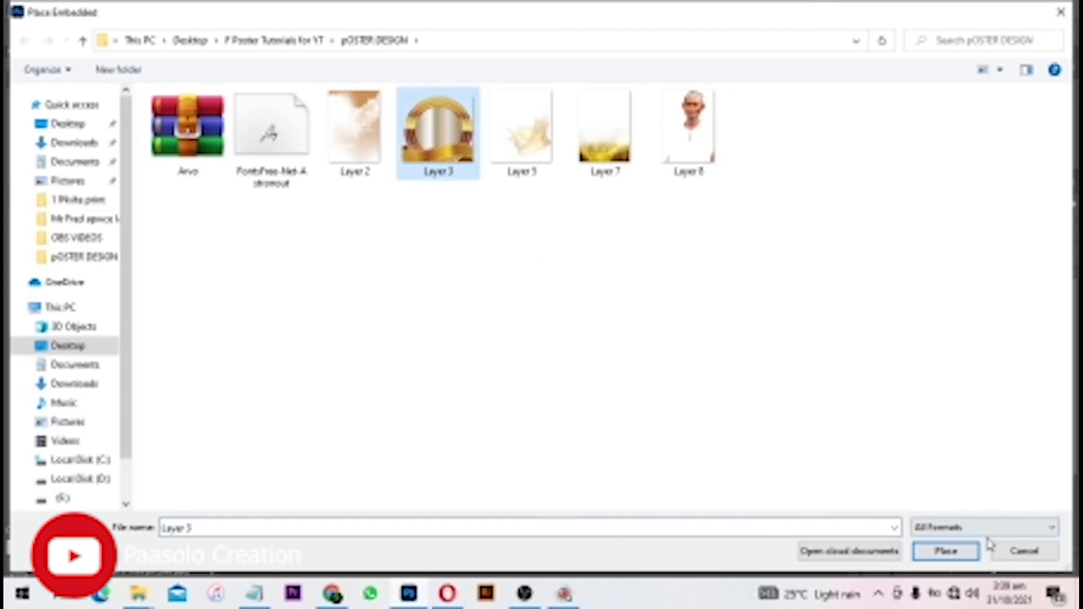
pyautogui.click(946, 551)
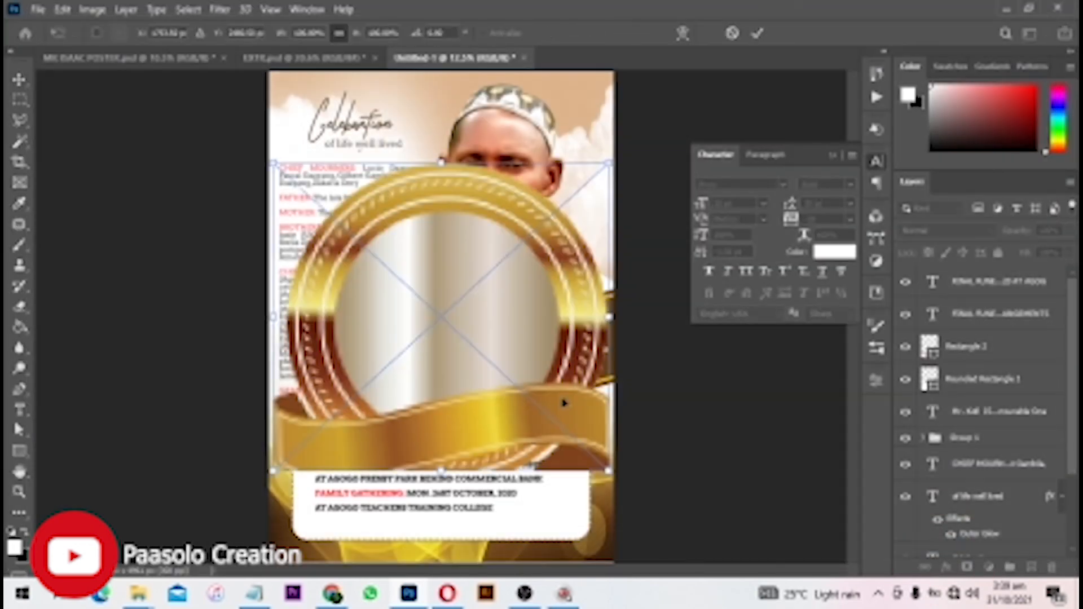
# - Scale down and position the gold frame at the white box's upper-right corner
pyautogui.moveTo(271, 162); pyautogui.dragTo(524, 458)
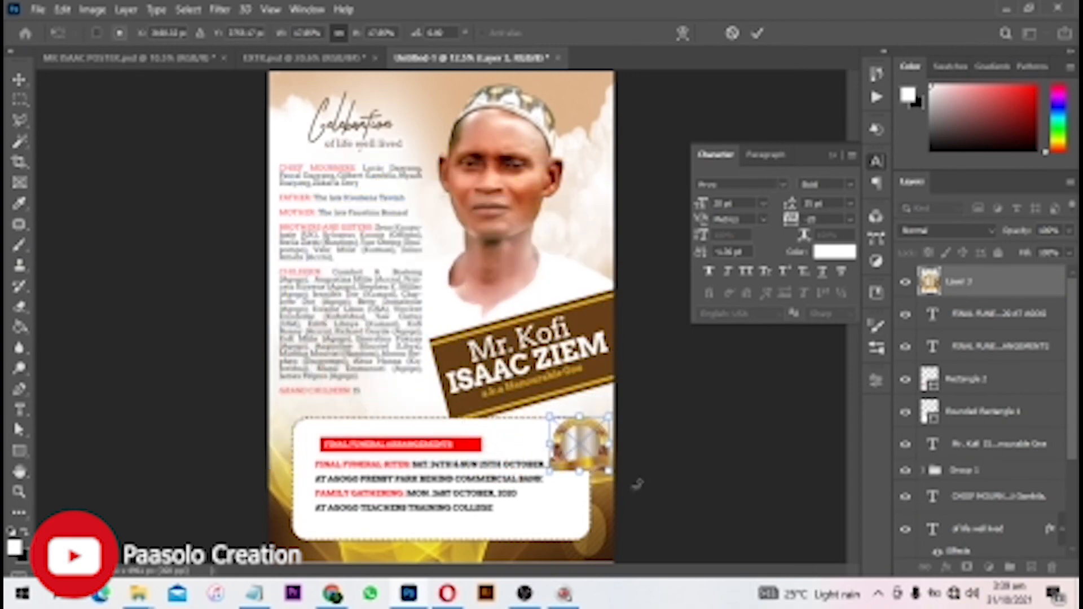
pyautogui.scroll(6, 617, 468)
pyautogui.moveTo(534, 382); pyautogui.dragTo(484, 327)
pyautogui.moveTo(559, 283); pyautogui.dragTo(547, 296)
pyautogui.moveTo(451, 363); pyautogui.dragTo(441, 366)
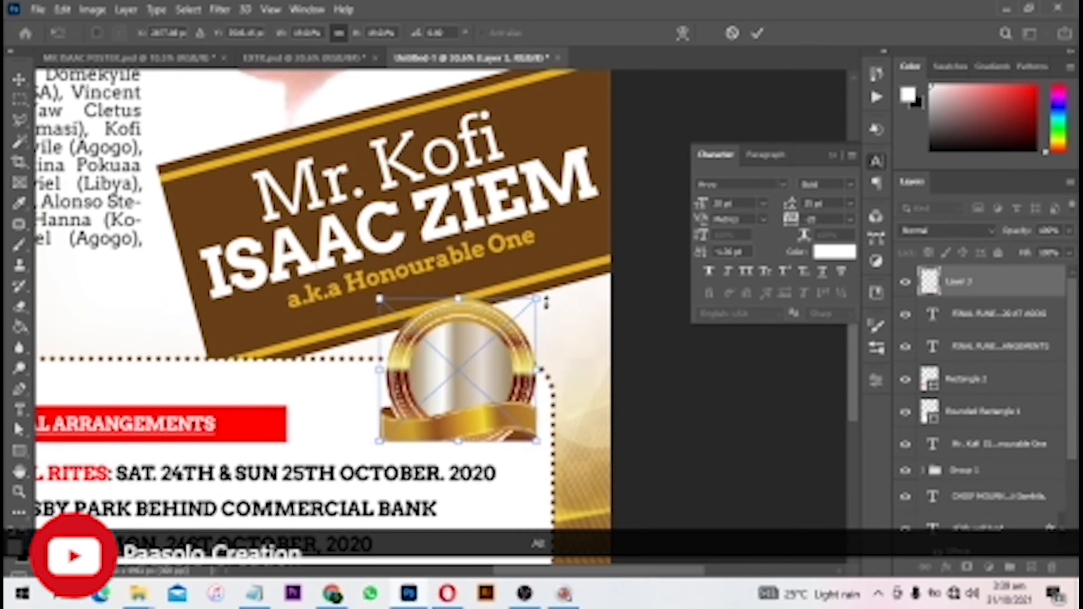
pyautogui.moveTo(534, 302); pyautogui.dragTo(545, 291)
pyautogui.click(699, 391)
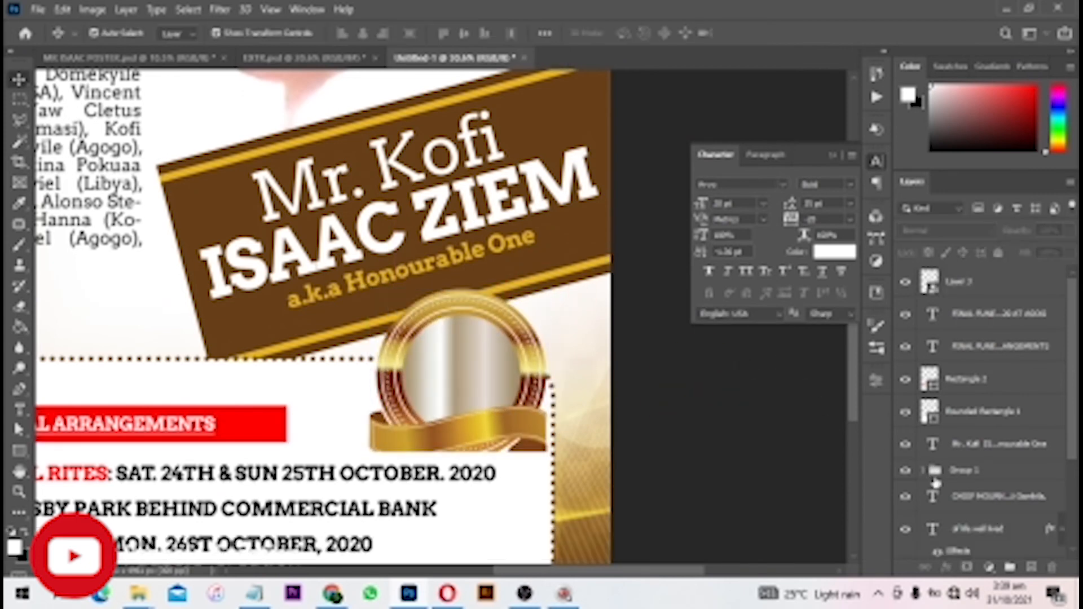
# - Add a new text layer reading 58 in the centre of the gold medallion
pyautogui.click(21, 410)
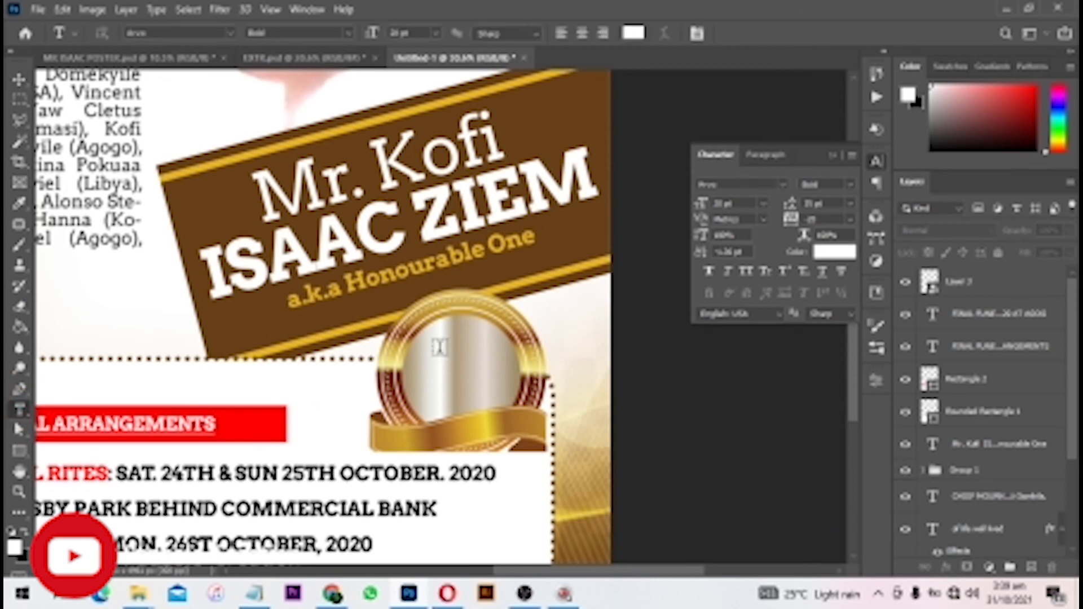
pyautogui.scroll(2, 420, 364)
pyautogui.click(431, 374)
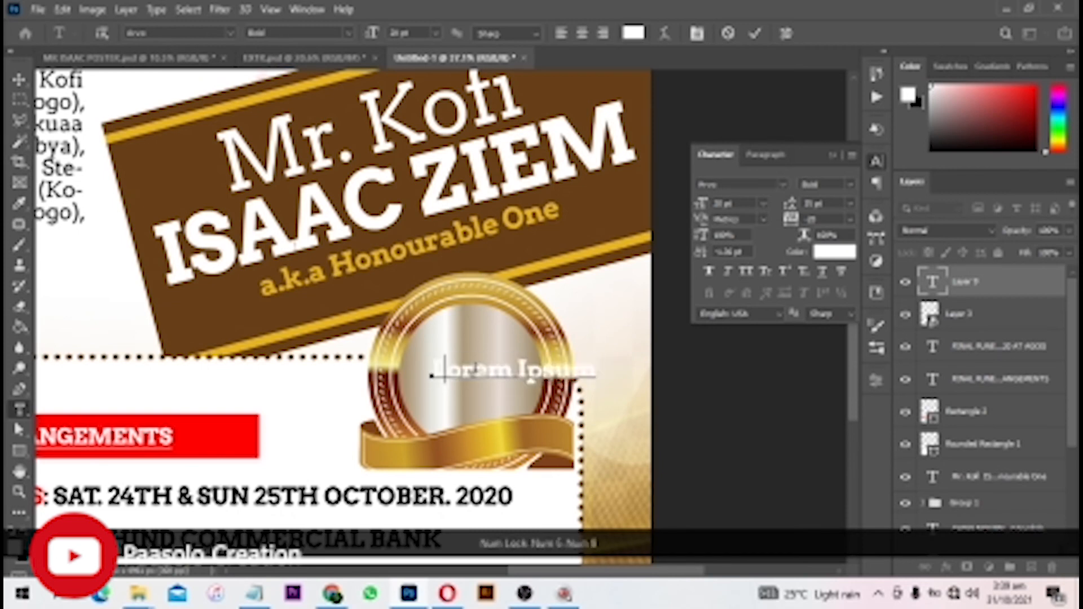
pyautogui.write('55')
pyautogui.hotkey('ctrl', 'a')
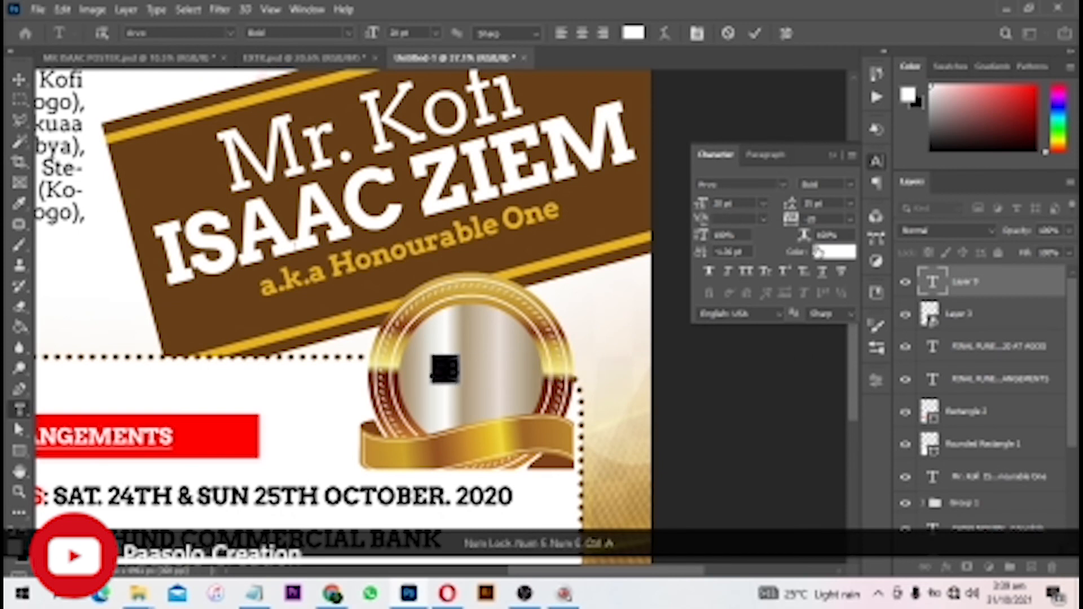
pyautogui.click(755, 34)
# - Enlarge the 58 so it fills the inside of the medallion
pyautogui.press('v')
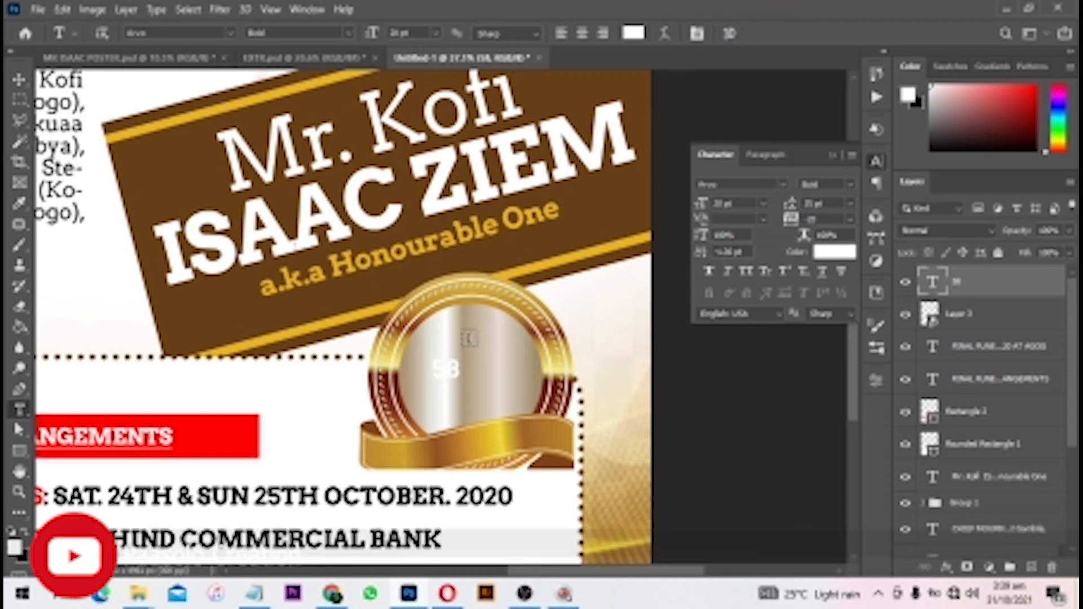
pyautogui.moveTo(486, 352); pyautogui.dragTo(527, 326)
pyautogui.moveTo(415, 436); pyautogui.dragTo(438, 398)
pyautogui.press('Return')
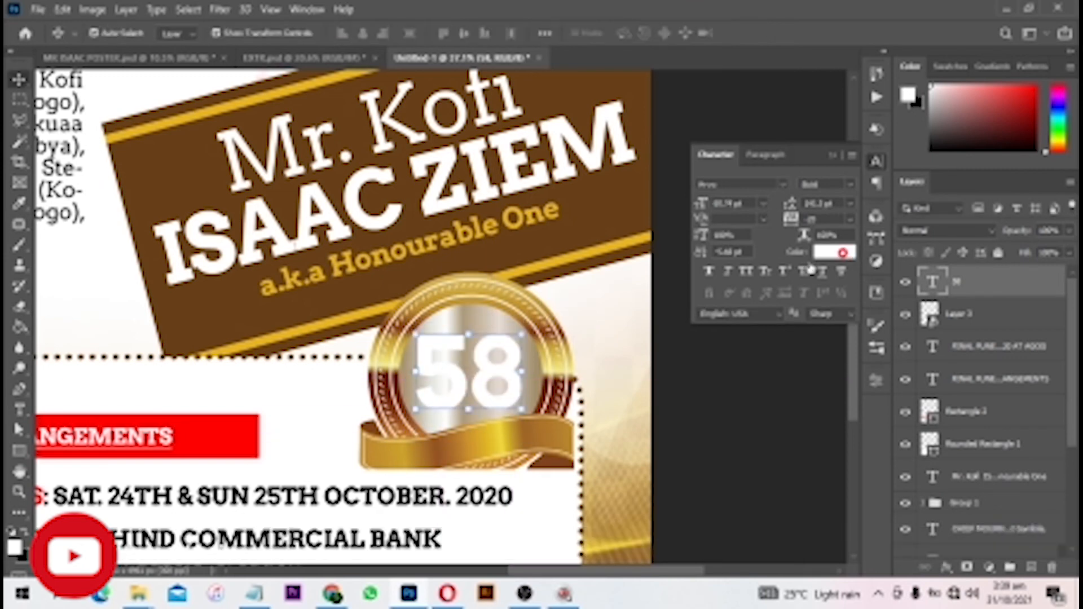
# - Colour the 58 red, matching the red heading bar
pyautogui.click(834, 252)
pyautogui.click(218, 425)
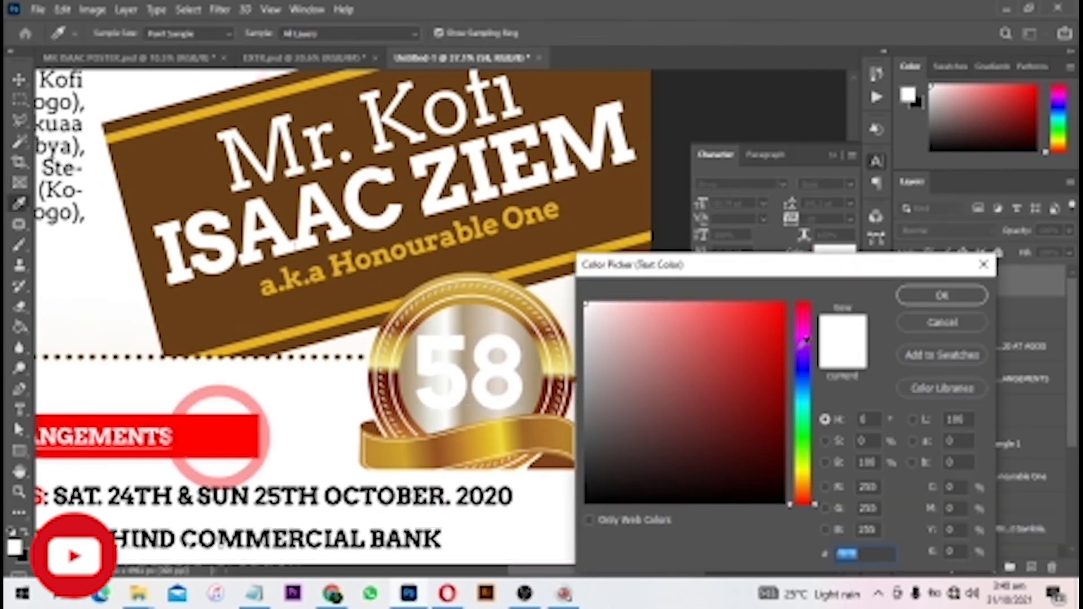
pyautogui.click(952, 297)
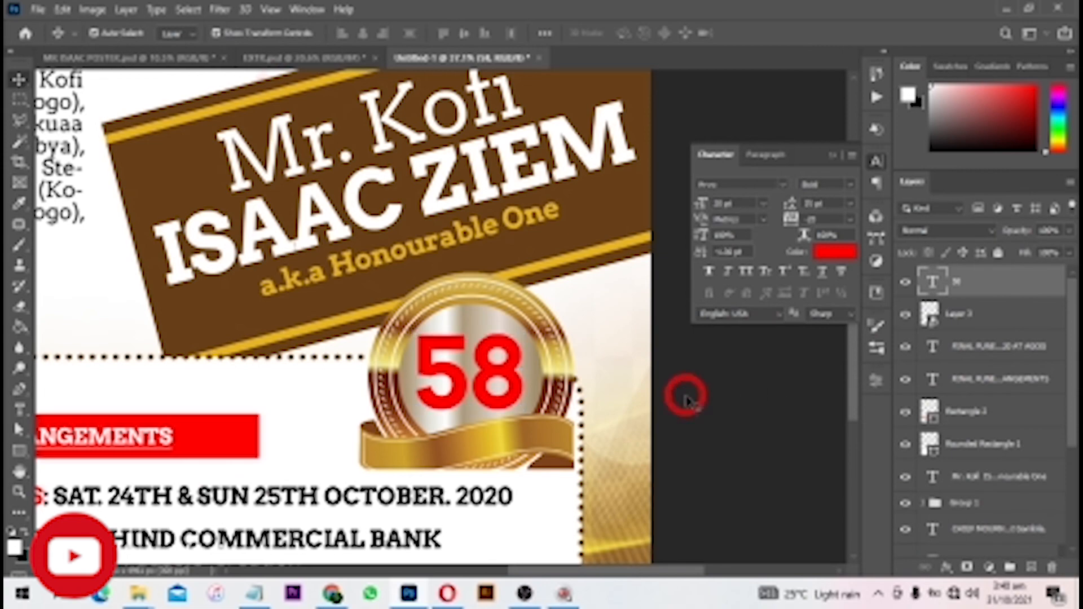
# - Reselect the 58 layer and apply a final size adjustment with Ctrl+T
pyautogui.click(686, 398)
pyautogui.scroll(-8, 514, 383)
pyautogui.scroll(6, 522, 416)
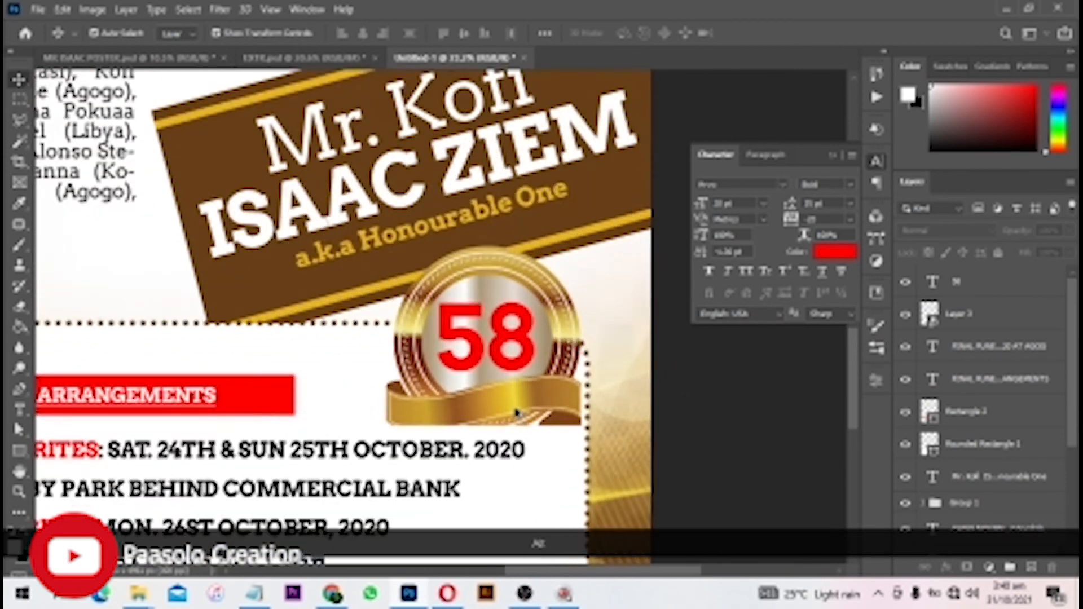
pyautogui.click(493, 257)
pyautogui.hotkey('ctrl', 't')
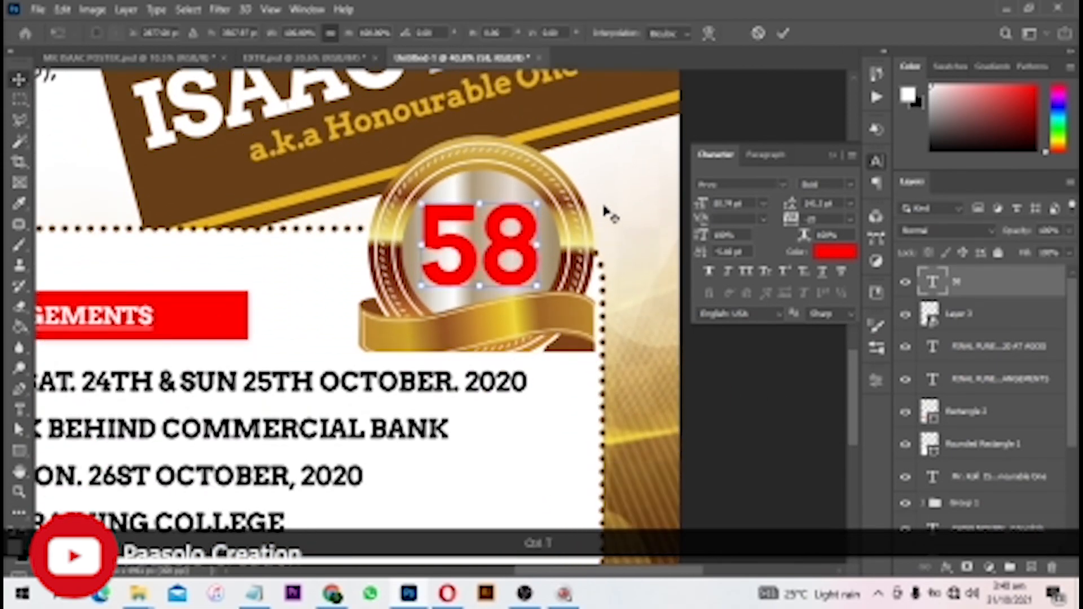
pyautogui.press('Return')
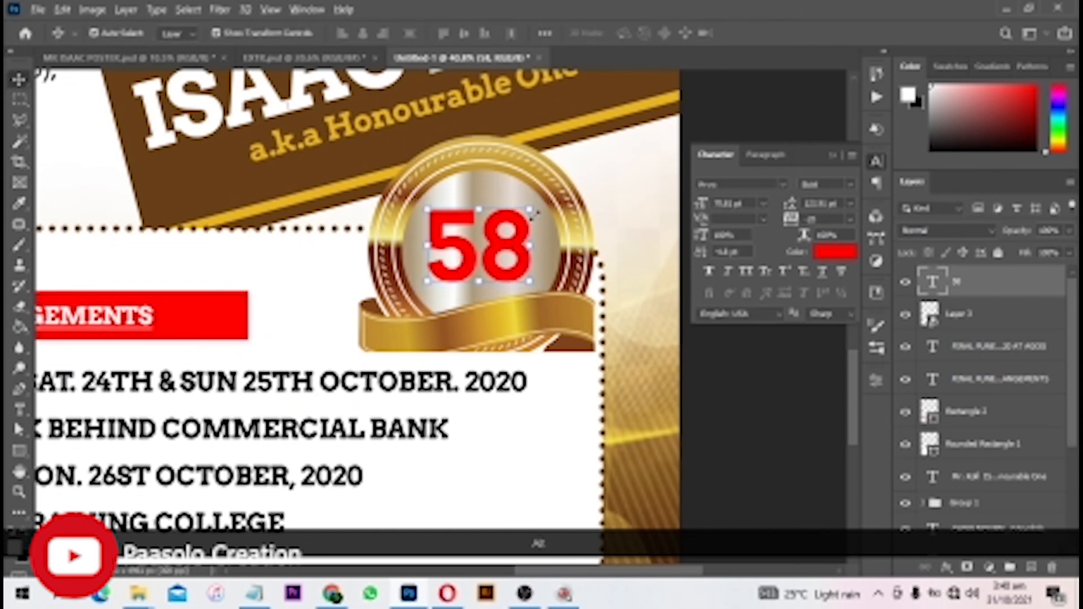